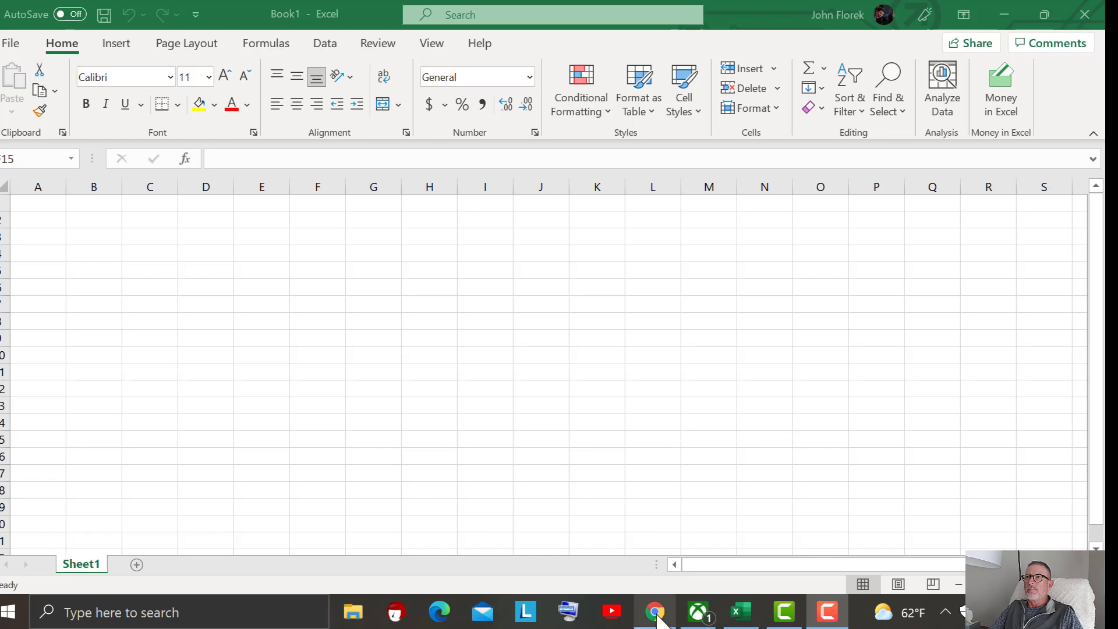
Switch to Chrome and copy the 2019 to 2021 temperature values, January through Annual, from the NOWData table
{"action": "left_click", "coordinate": [655, 612]}
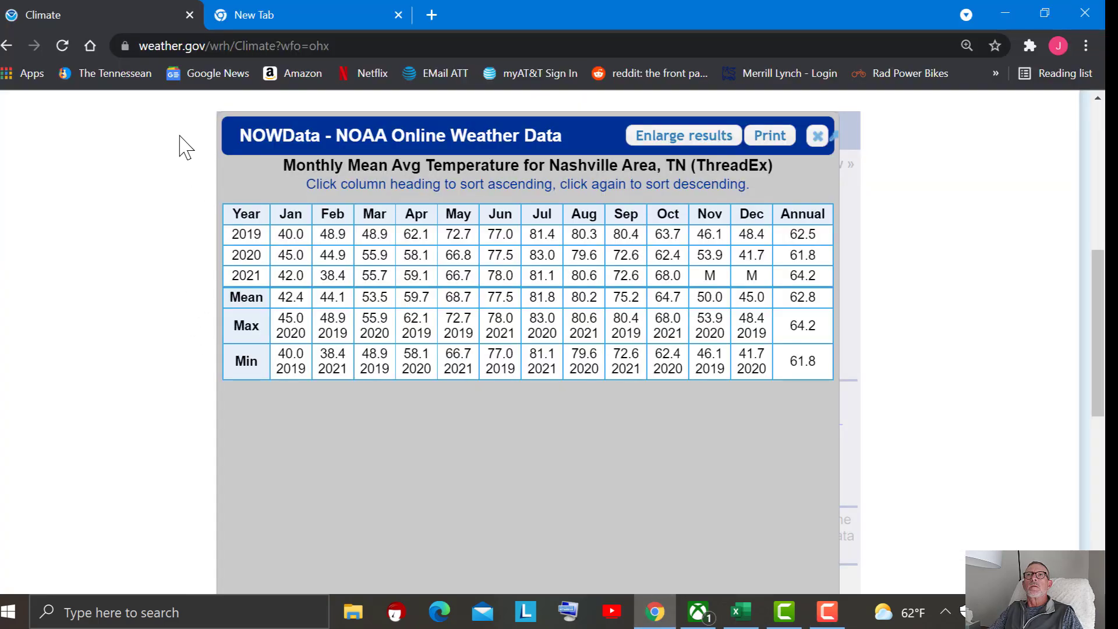
{"action": "key", "text": "F9"}
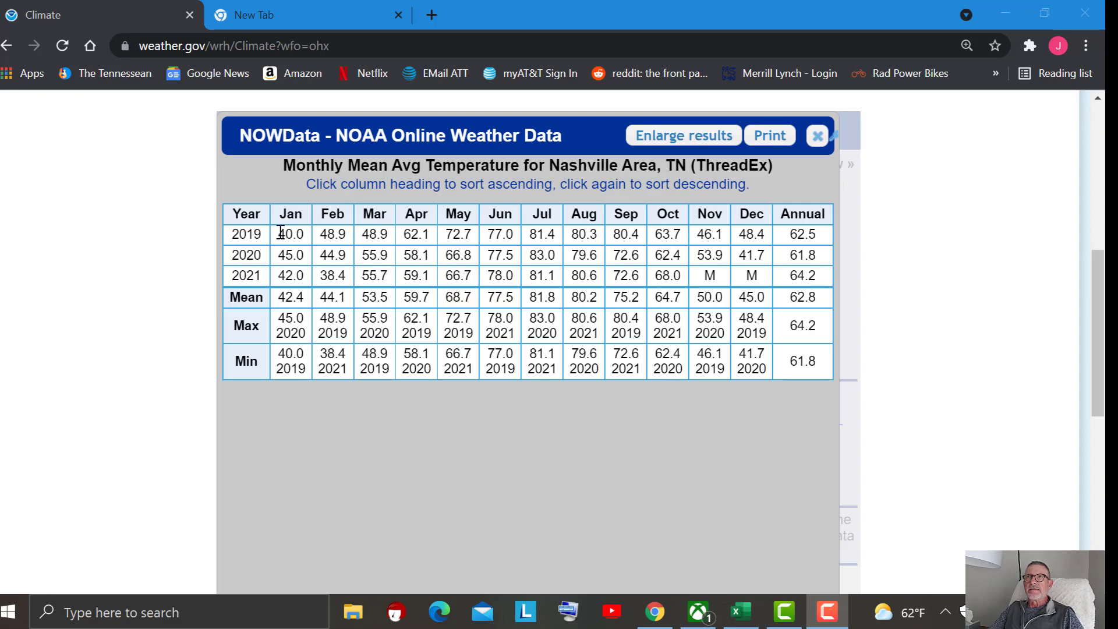
{"action": "left_click_drag", "start_coordinate": [280, 235], "coordinate": [837, 290]}
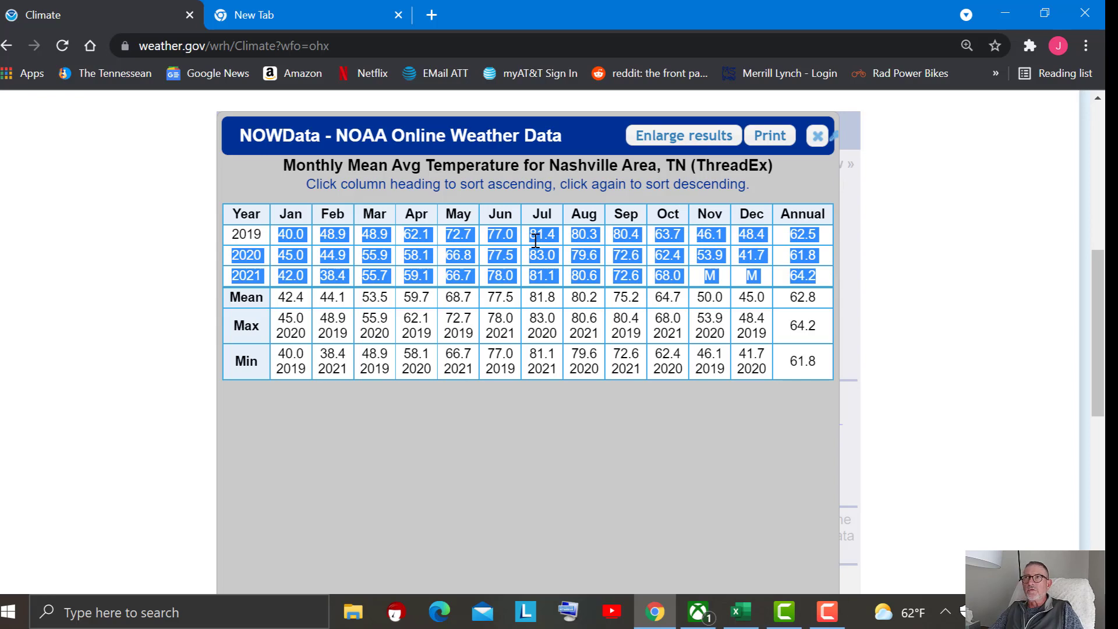
Switch to the blank Excel workbook and select cell A1 on Sheet1 as the paste destination
{"action": "left_click", "coordinate": [738, 610]}
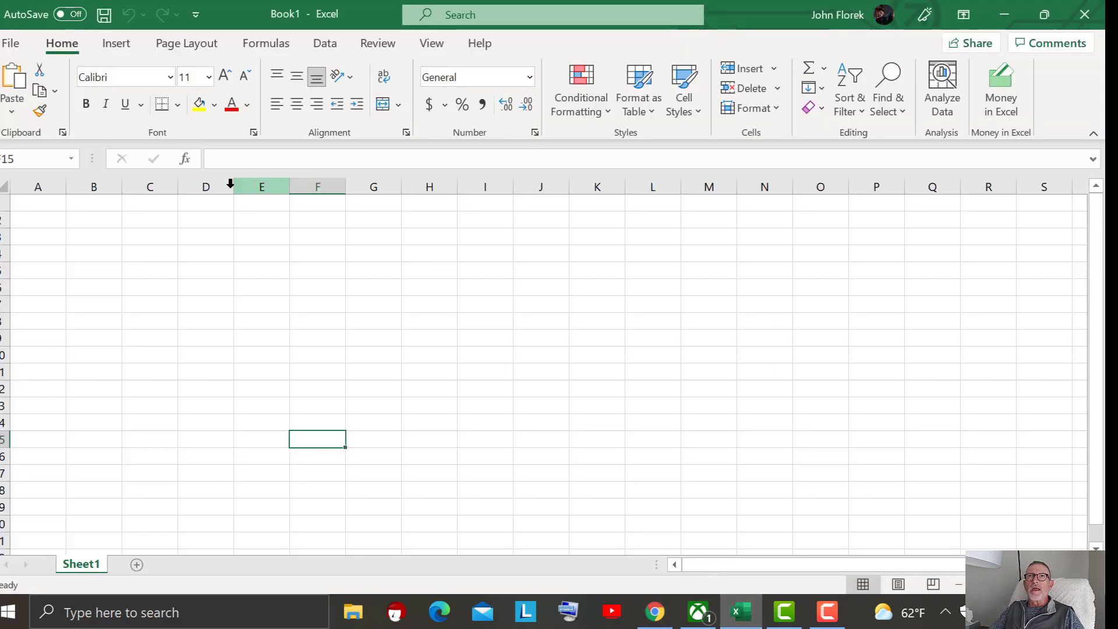
{"action": "left_click", "coordinate": [41, 206]}
{"action": "right_click", "coordinate": [51, 215]}
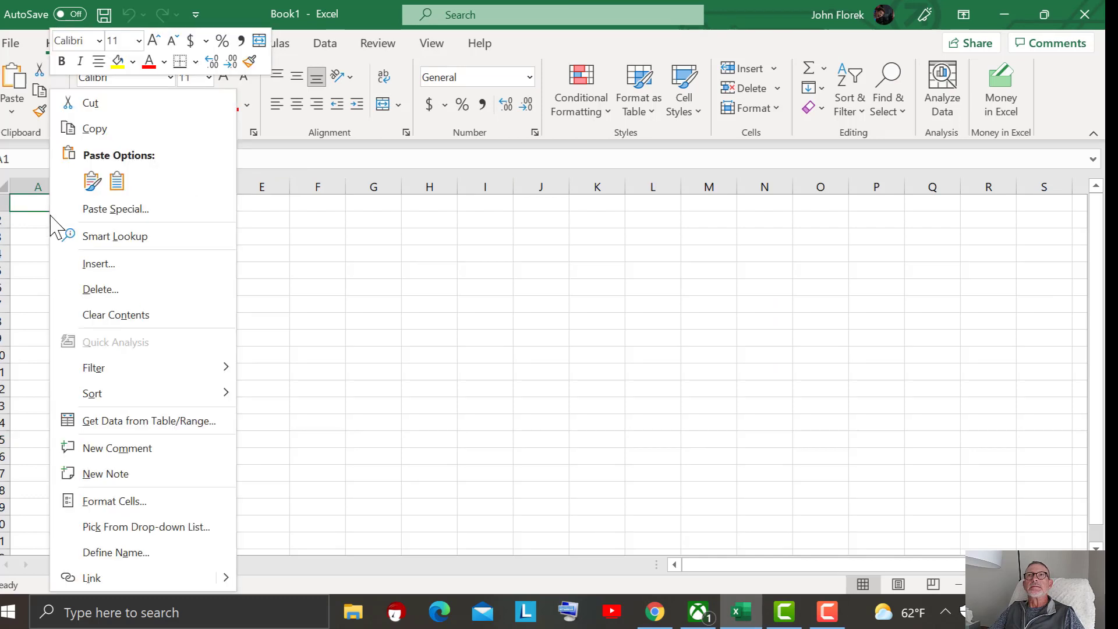
{"action": "left_click", "coordinate": [553, 320]}
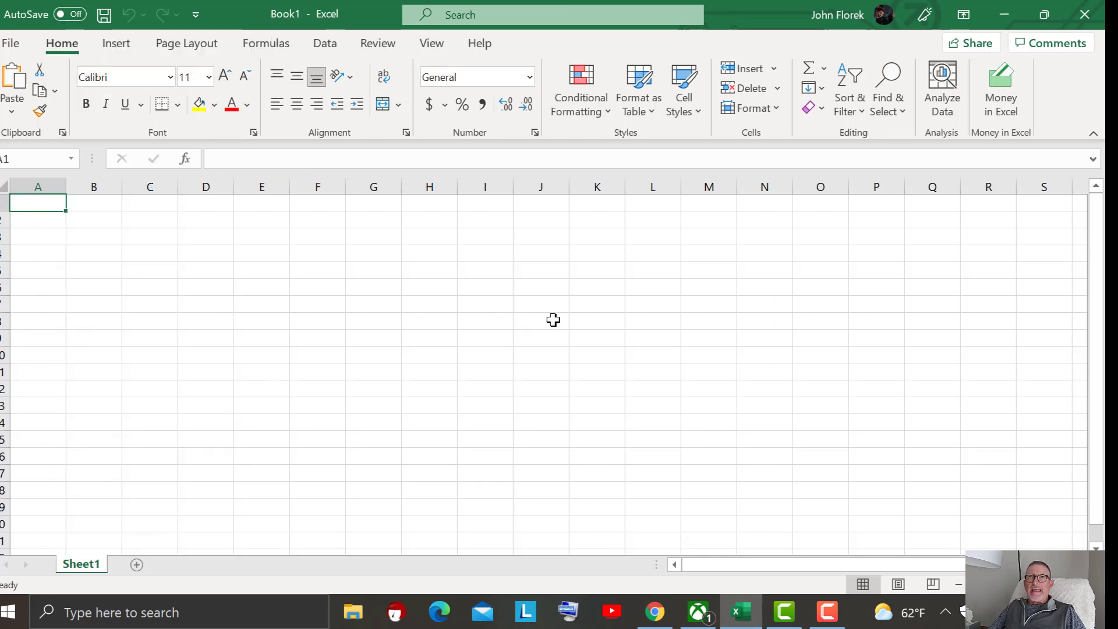
{"action": "right_click", "coordinate": [40, 205]}
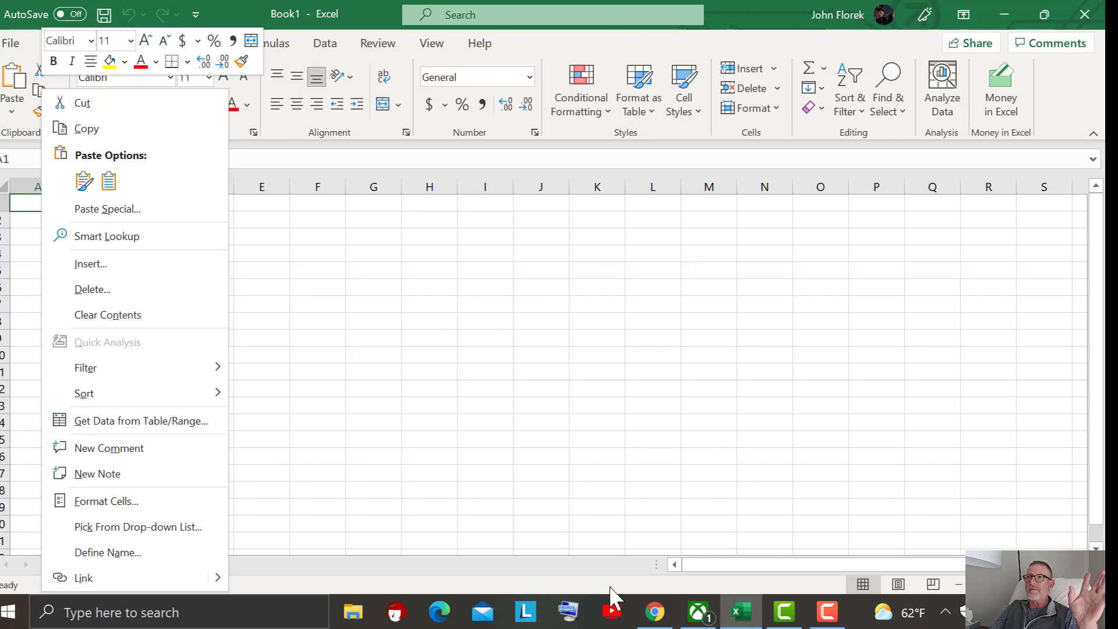
{"action": "left_click", "coordinate": [653, 611]}
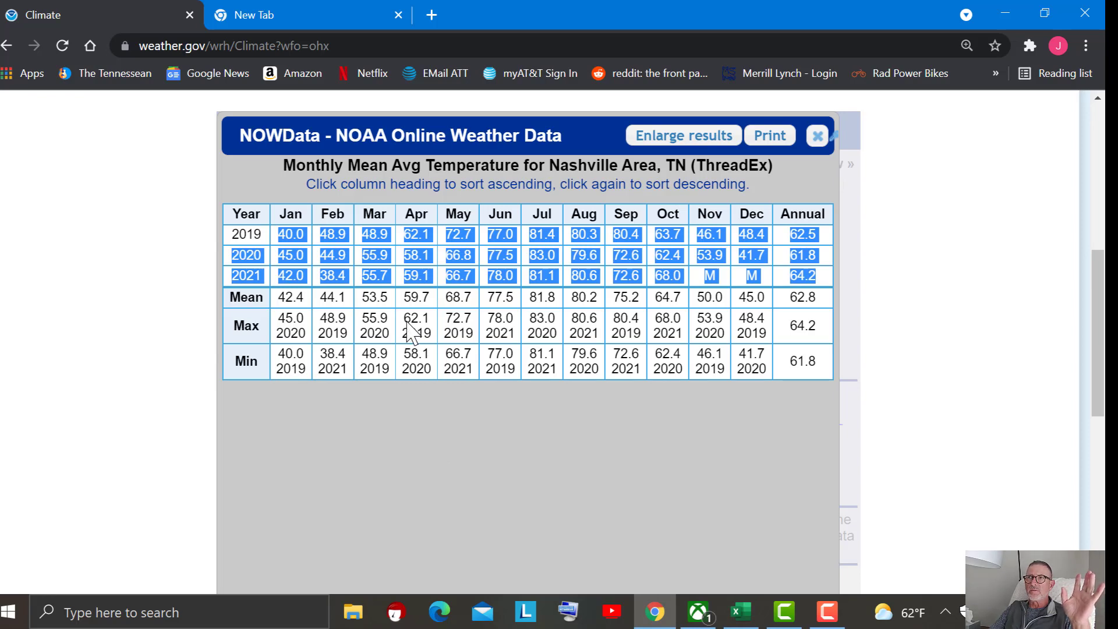
{"action": "left_click", "coordinate": [741, 611]}
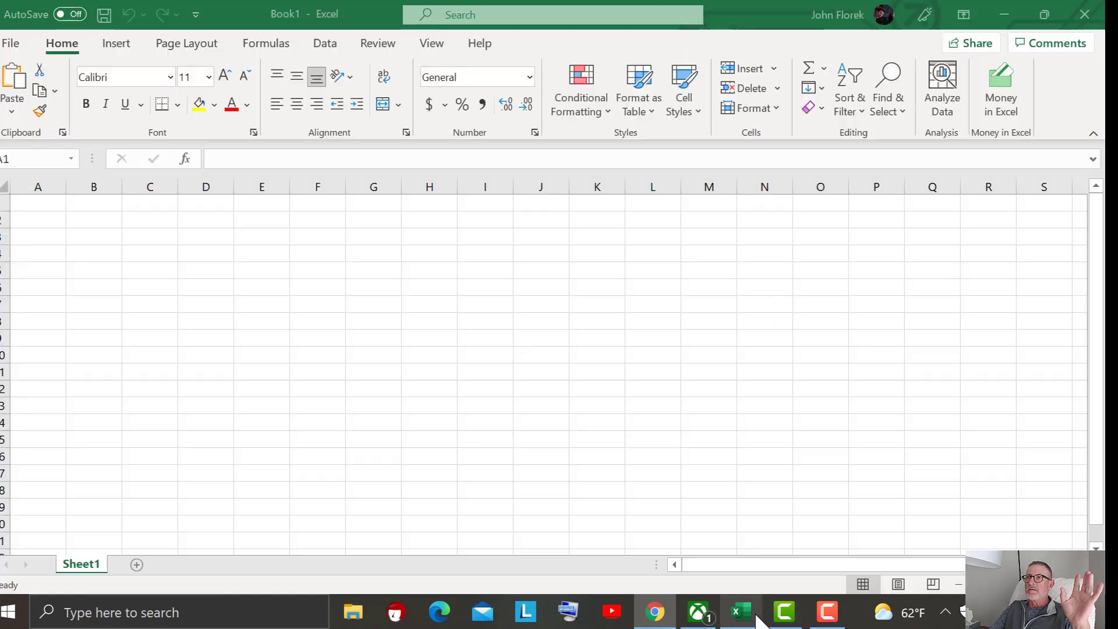
Try pasting the copied temperature table at A1 with its source formatting, and undo the paste
{"action": "right_click", "coordinate": [21, 201]}
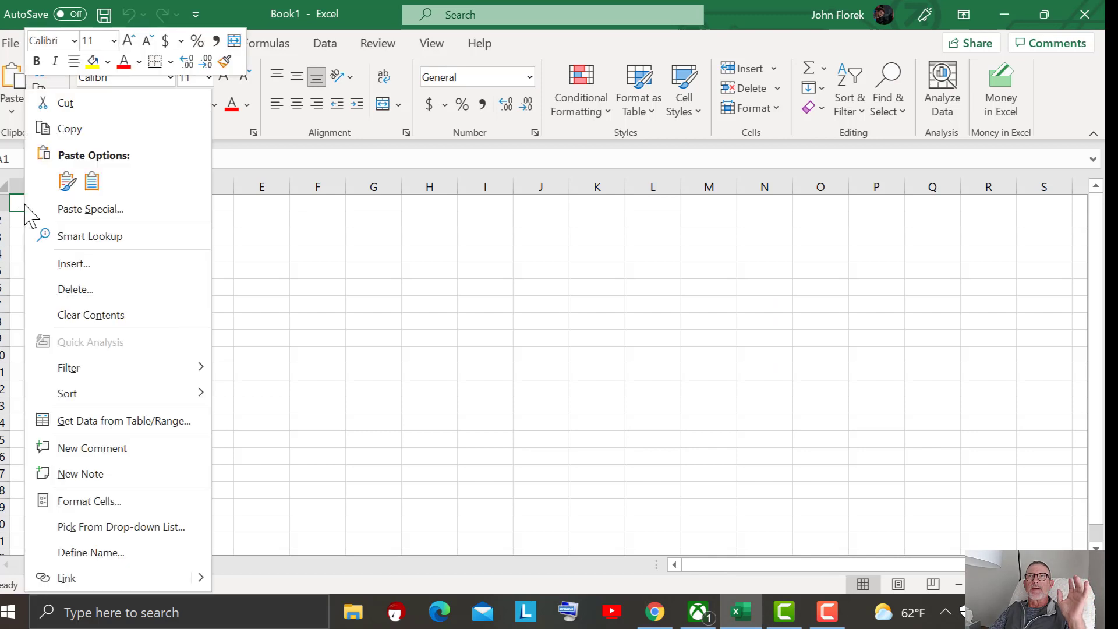
{"action": "left_click", "coordinate": [66, 181]}
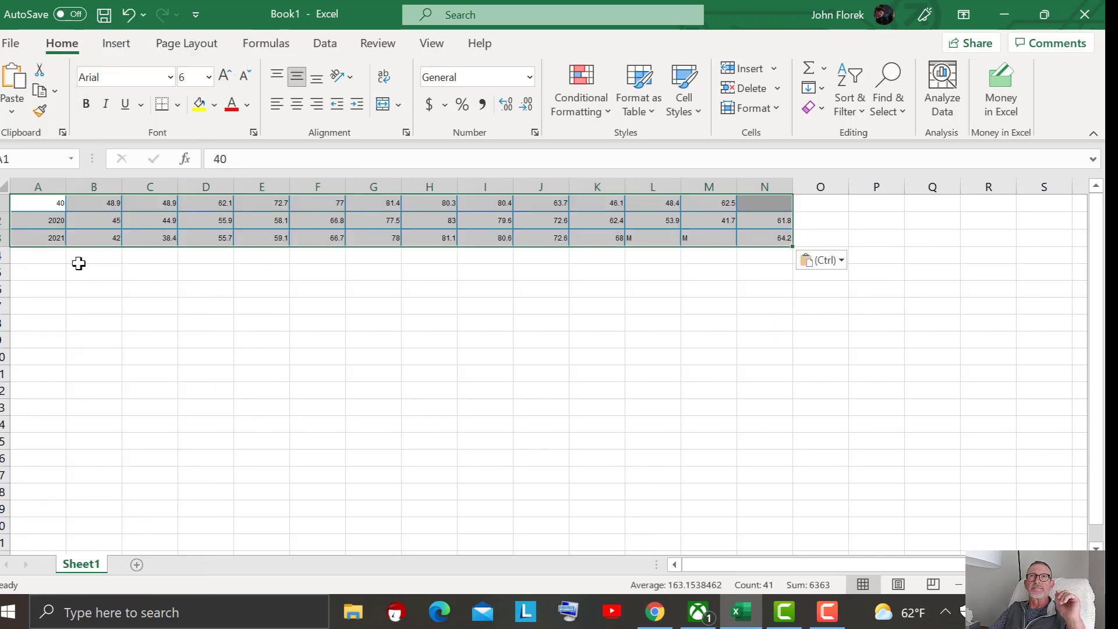
{"action": "left_click", "coordinate": [330, 376]}
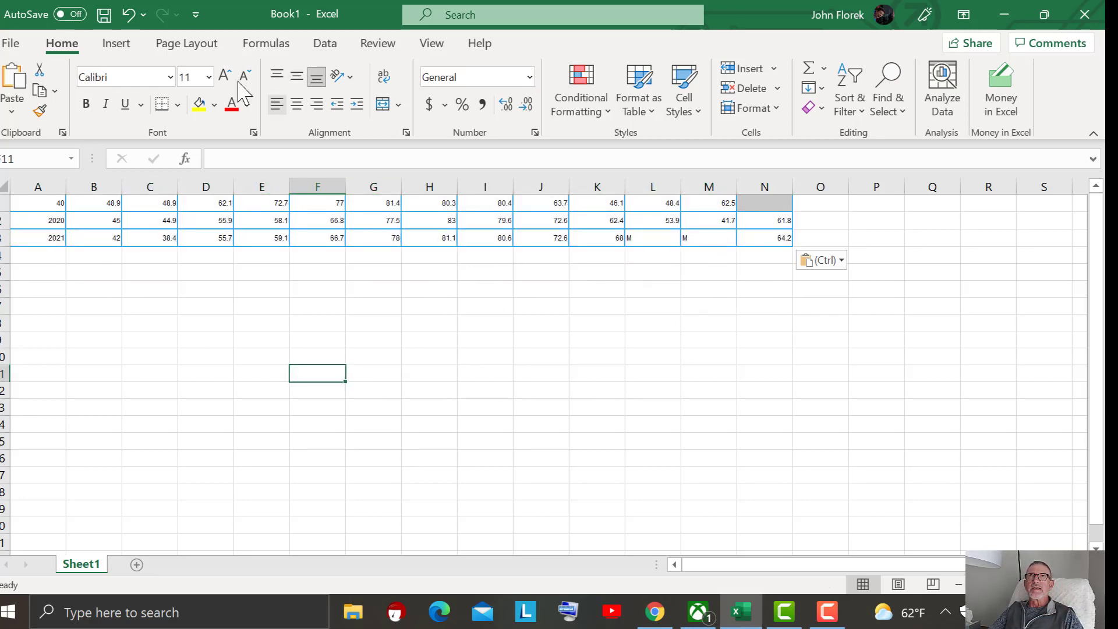
{"action": "left_click", "coordinate": [129, 13]}
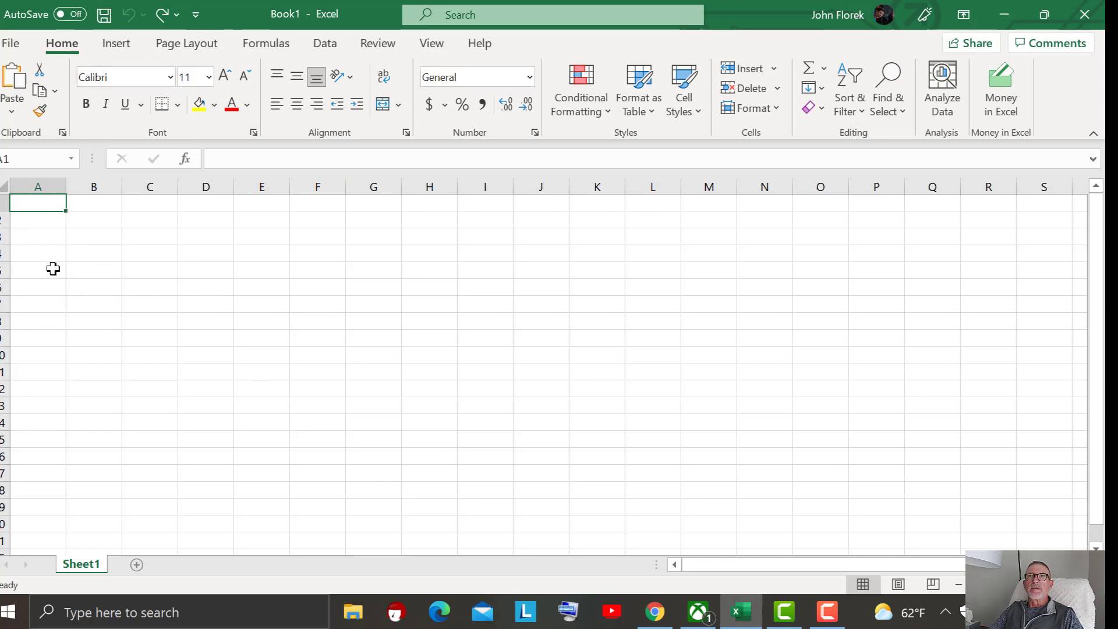
Paste the copied temperature table at cell A1 using the destination formatting
{"action": "right_click", "coordinate": [47, 200]}
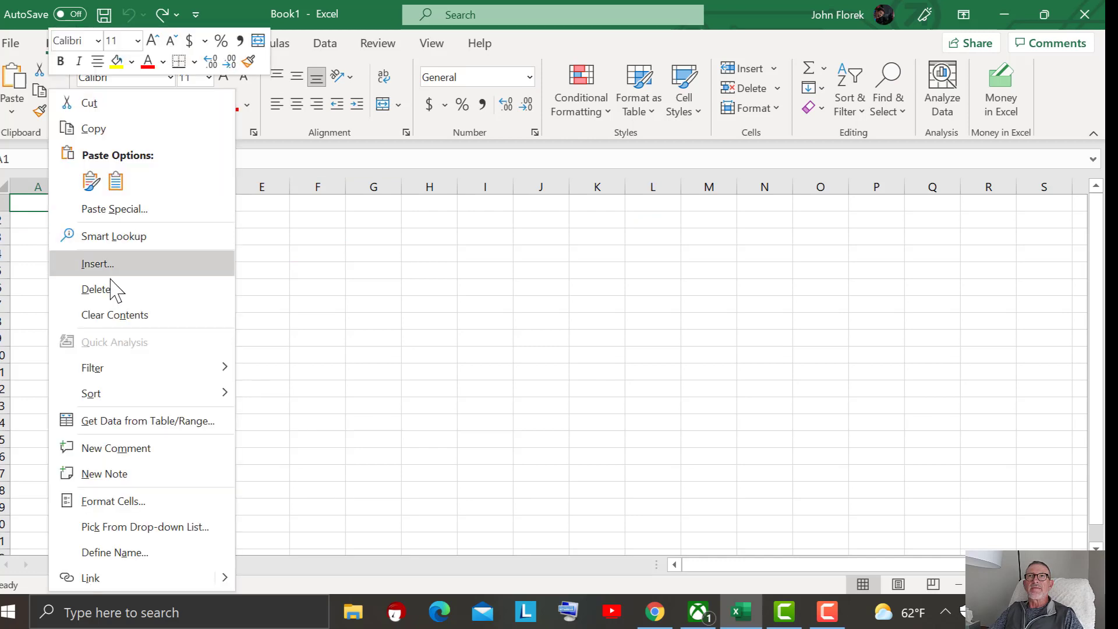
{"action": "left_click", "coordinate": [120, 185]}
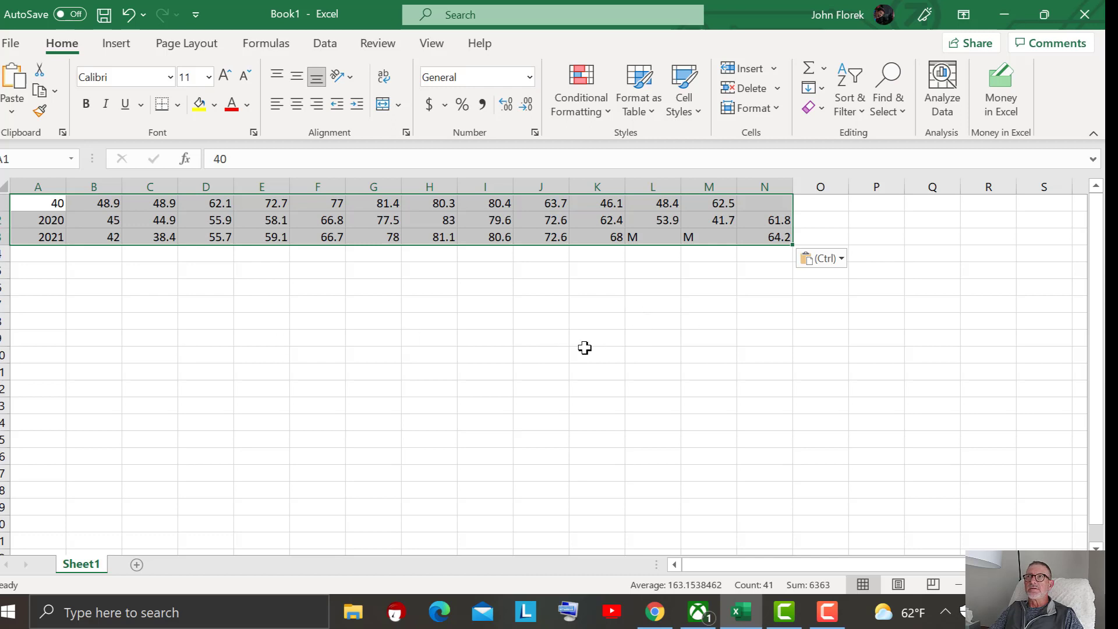
{"action": "left_click", "coordinate": [544, 352]}
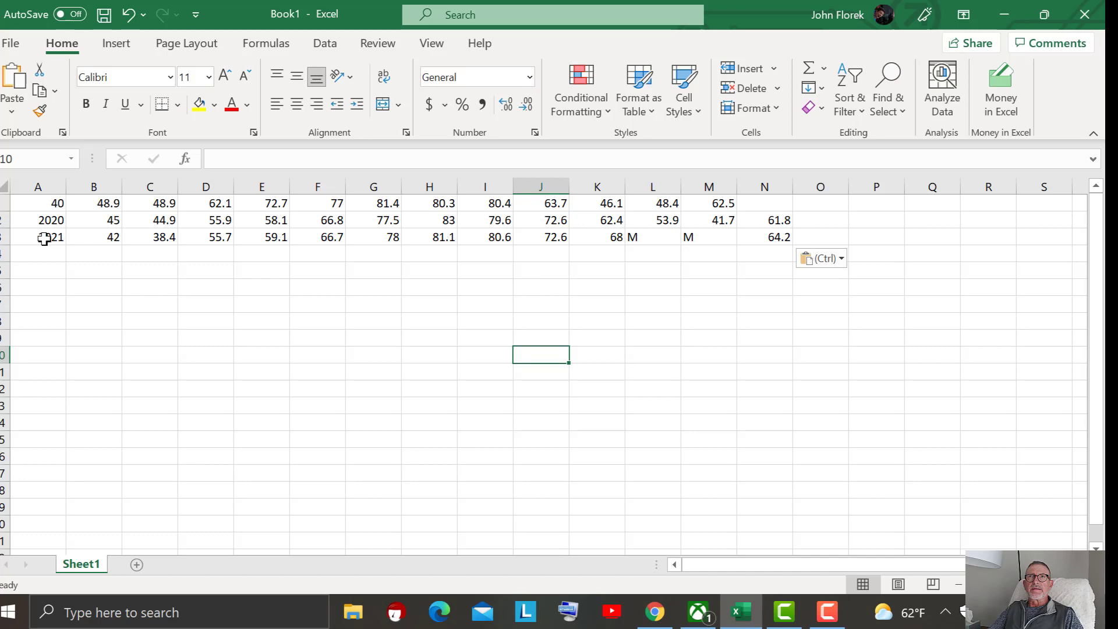
{"action": "left_click", "coordinate": [46, 203]}
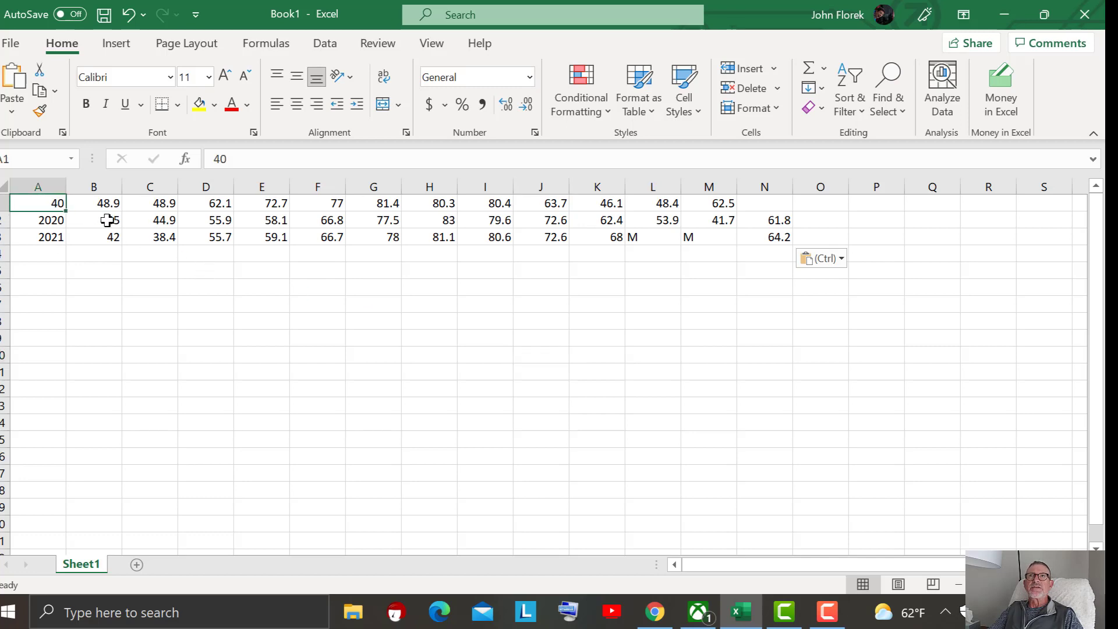
{"action": "left_click", "coordinate": [100, 203]}
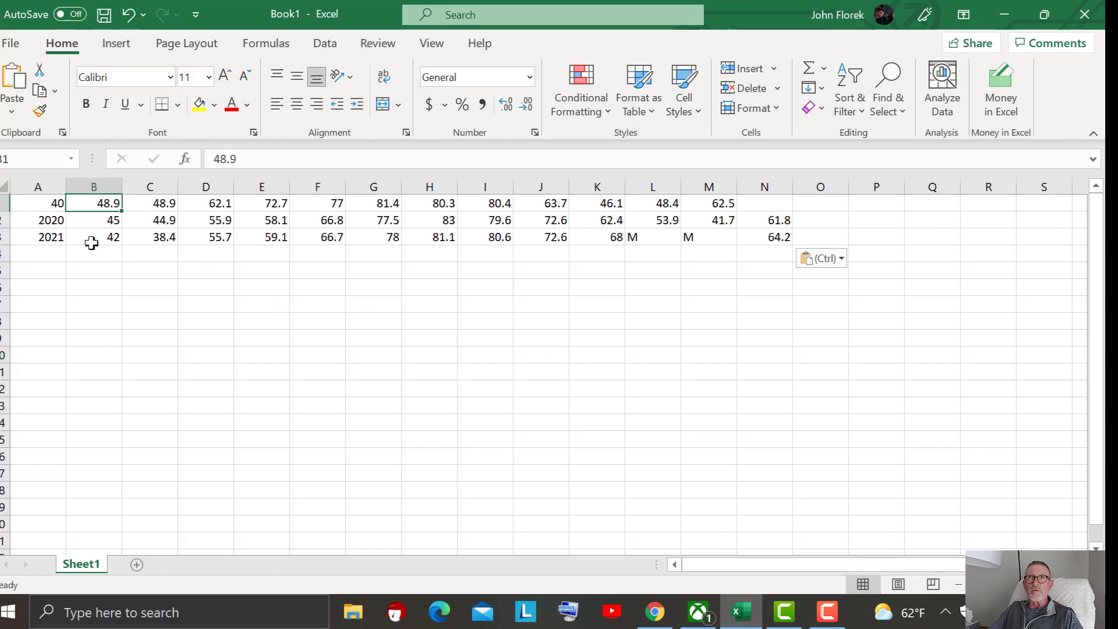
{"action": "left_click", "coordinate": [531, 385]}
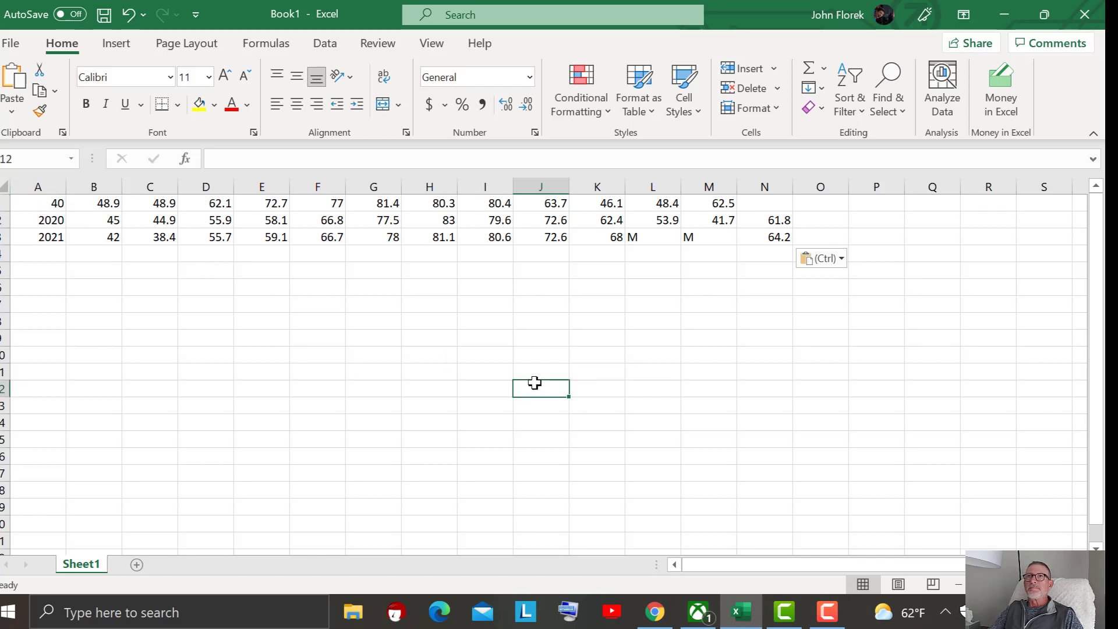
{"action": "left_click", "coordinate": [40, 201]}
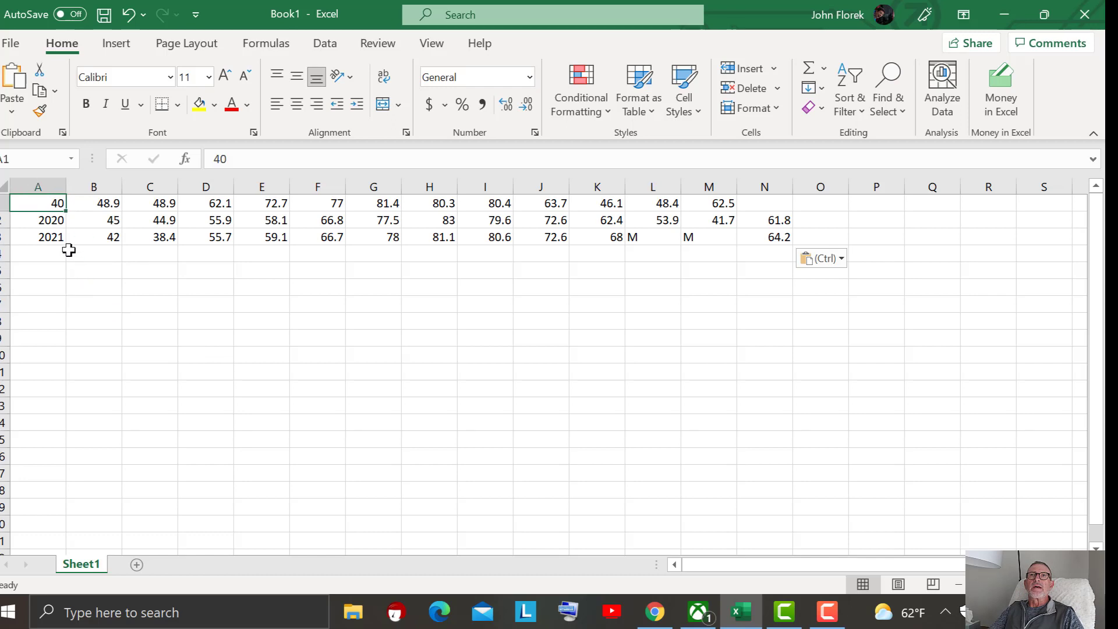
{"action": "double_click", "coordinate": [42, 200]}
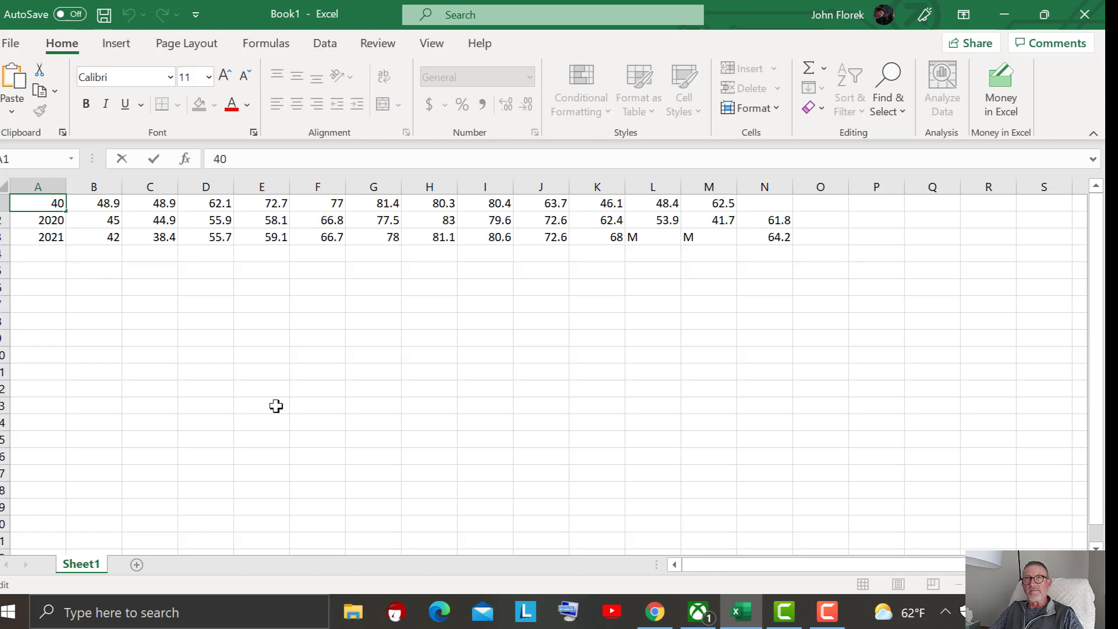
{"action": "left_click", "coordinate": [276, 406]}
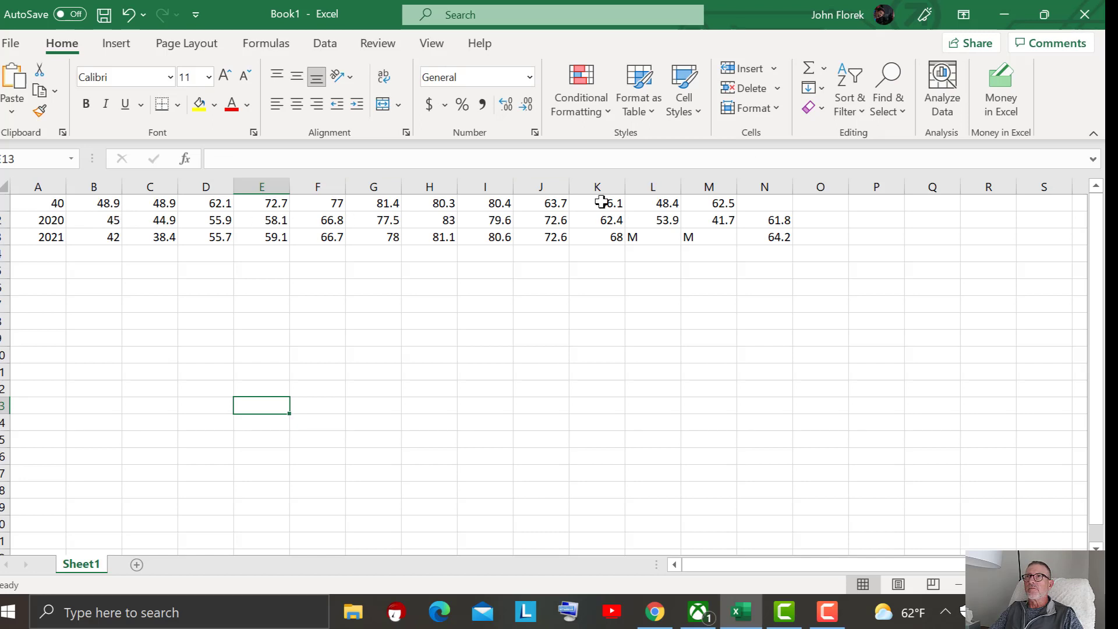
Insert a blank cell at A1, shifting the first row right, and enter 2019 as its year
{"action": "left_click", "coordinate": [39, 201]}
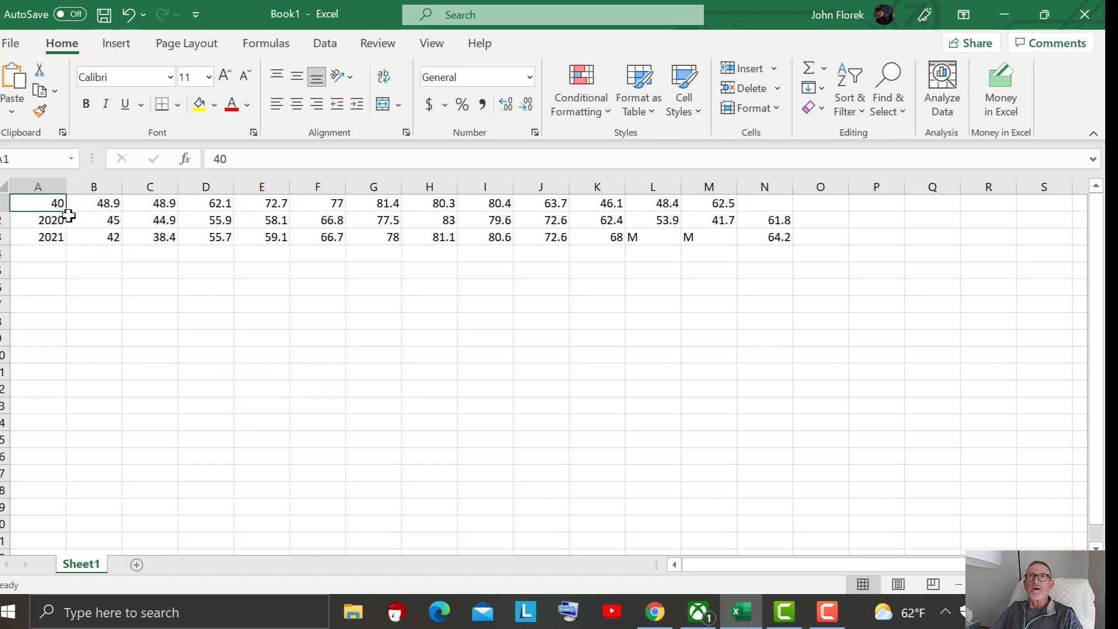
{"action": "right_click", "coordinate": [33, 202]}
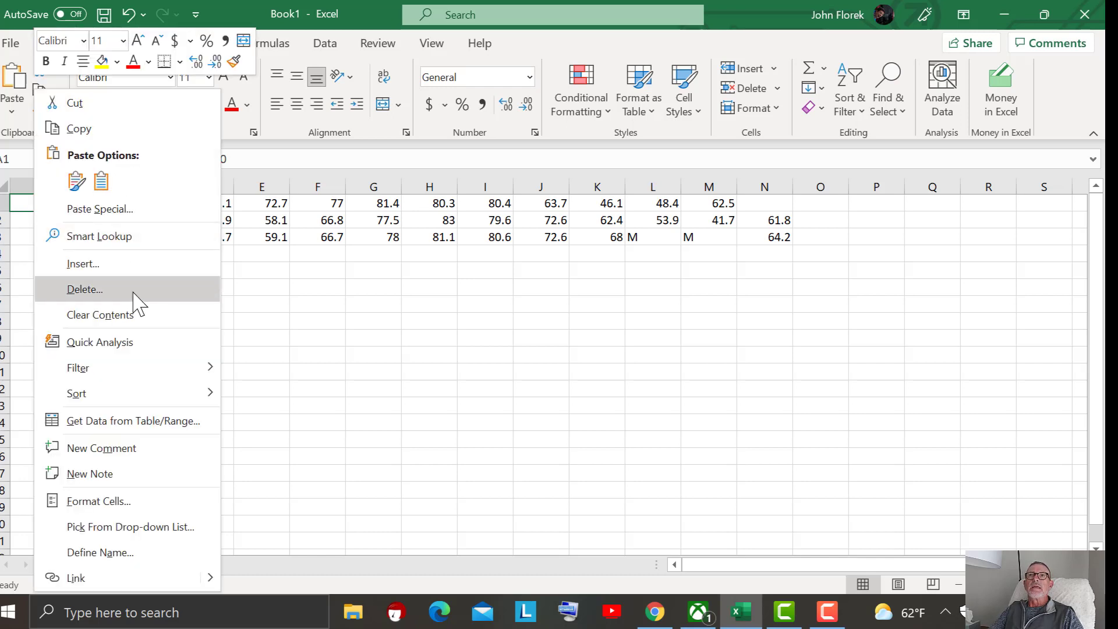
{"action": "left_click", "coordinate": [116, 267]}
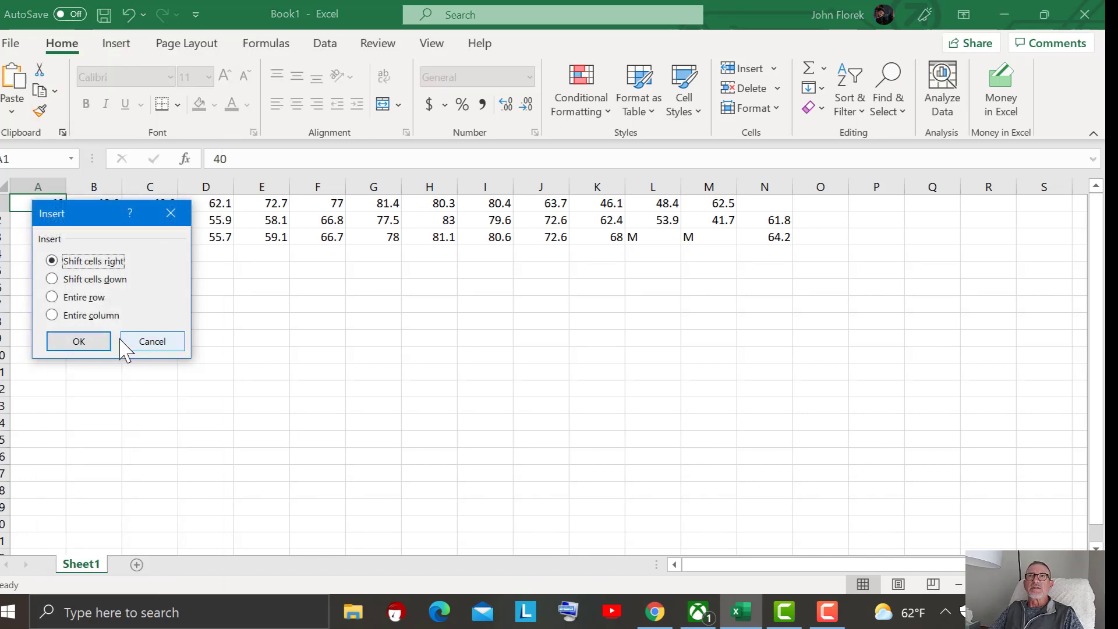
{"action": "left_click", "coordinate": [96, 344]}
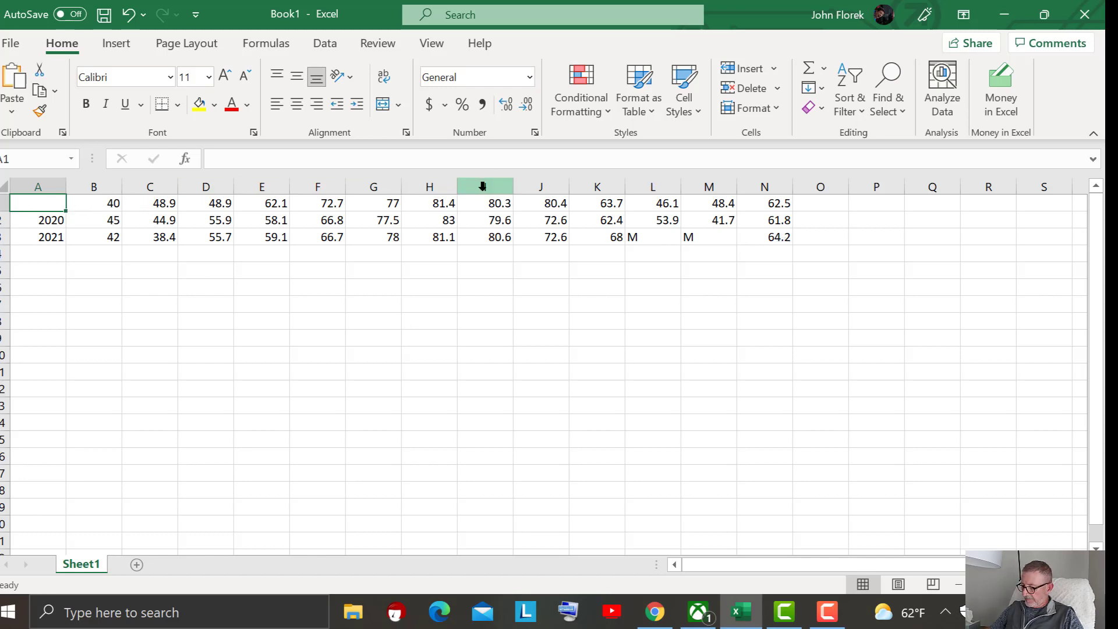
{"action": "type", "text": "2019"}
{"action": "key", "text": "Return"}
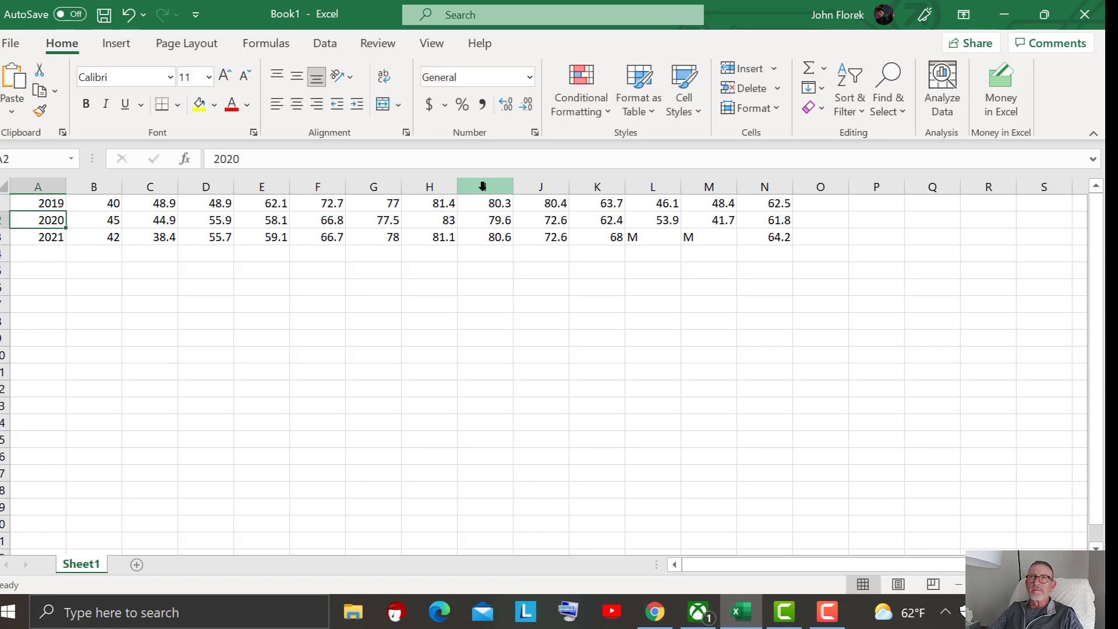
{"action": "left_click", "coordinate": [113, 318]}
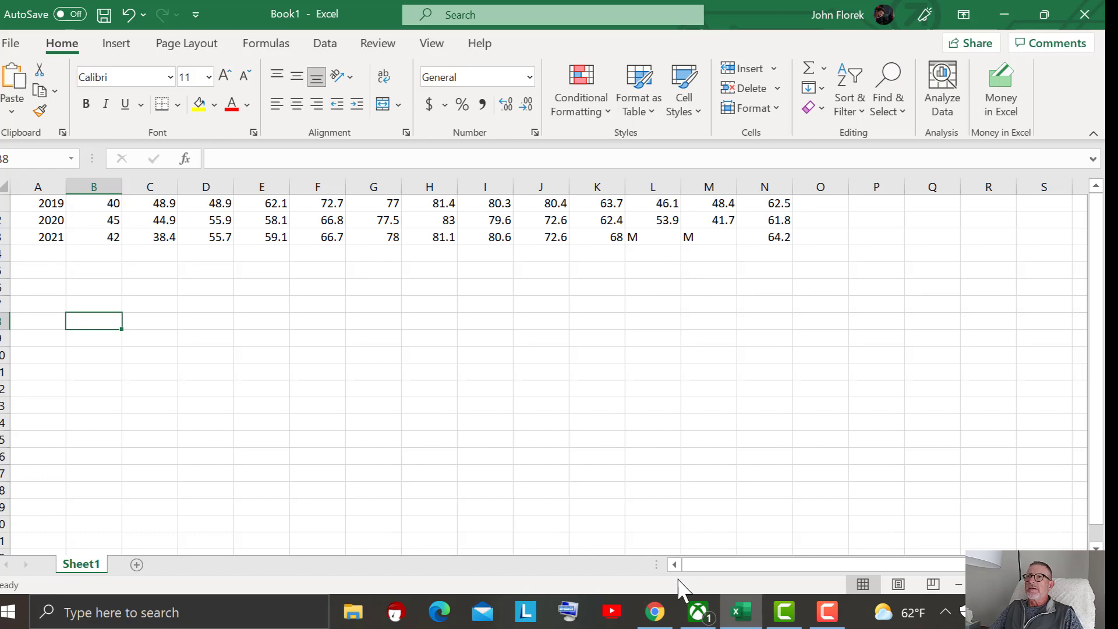
Delete column N, which holds the annual average temperatures
{"action": "left_click", "coordinate": [655, 611]}
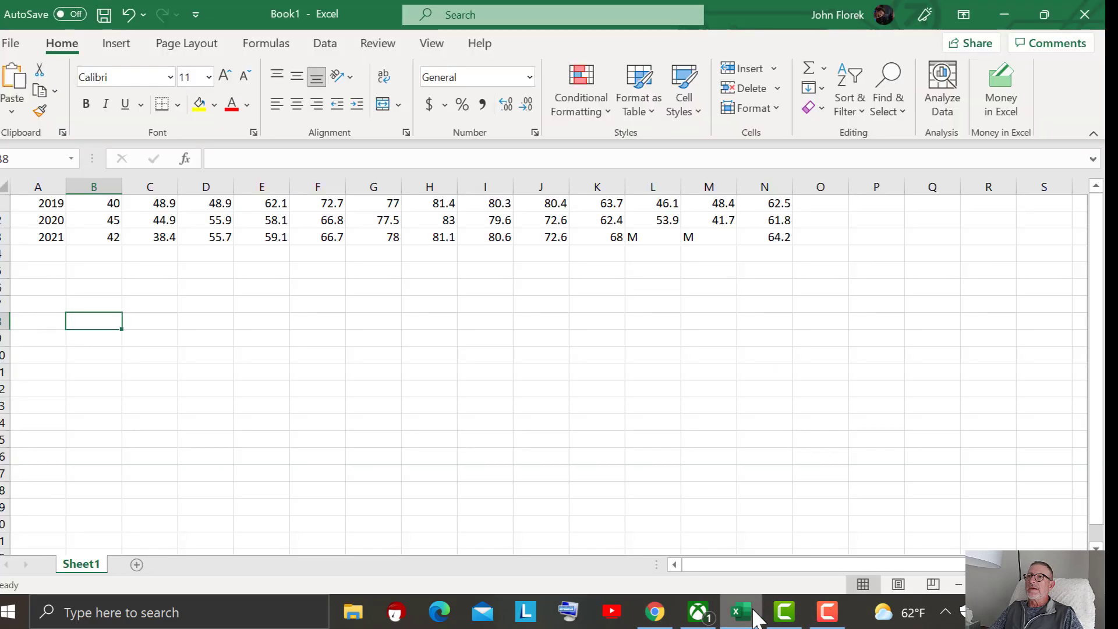
{"action": "left_click", "coordinate": [741, 612]}
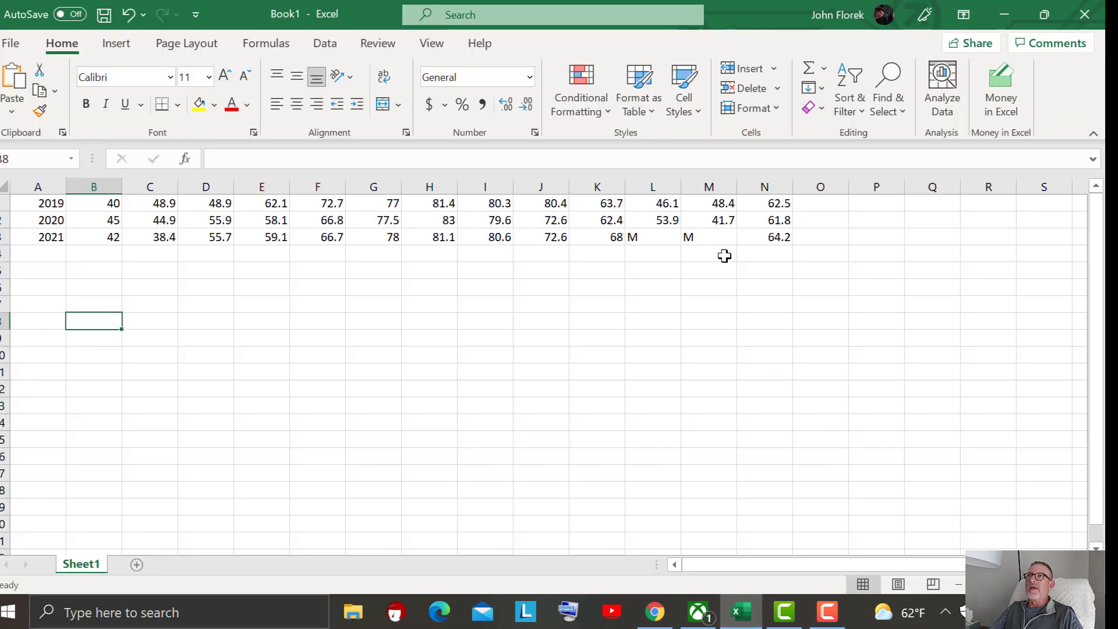
{"action": "left_click", "coordinate": [772, 186]}
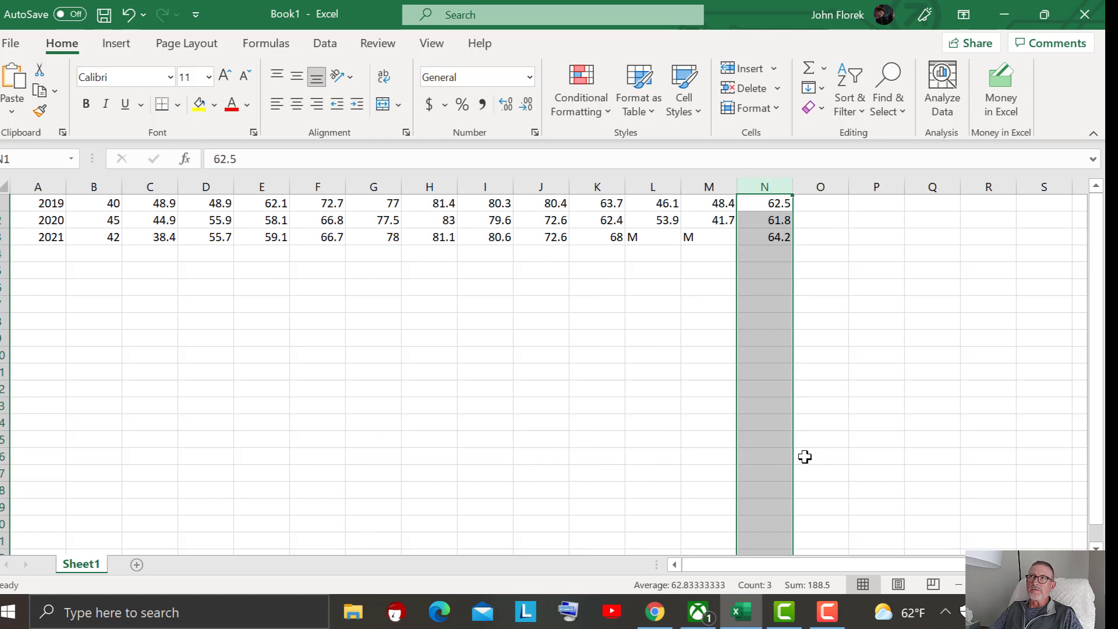
{"action": "left_click", "coordinate": [895, 444]}
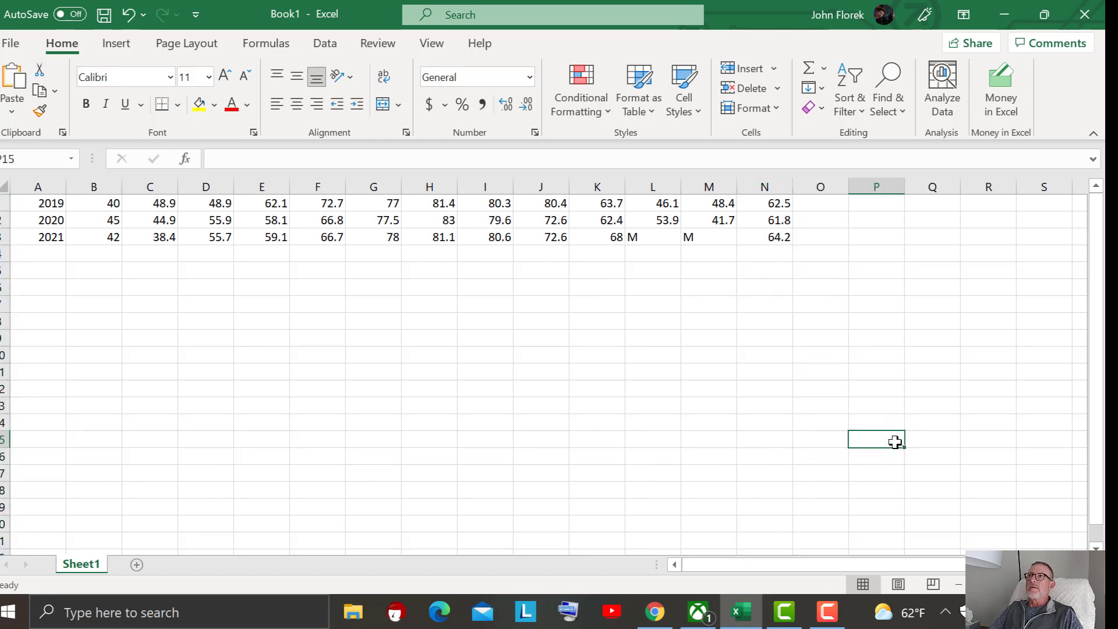
{"action": "left_click", "coordinate": [764, 177]}
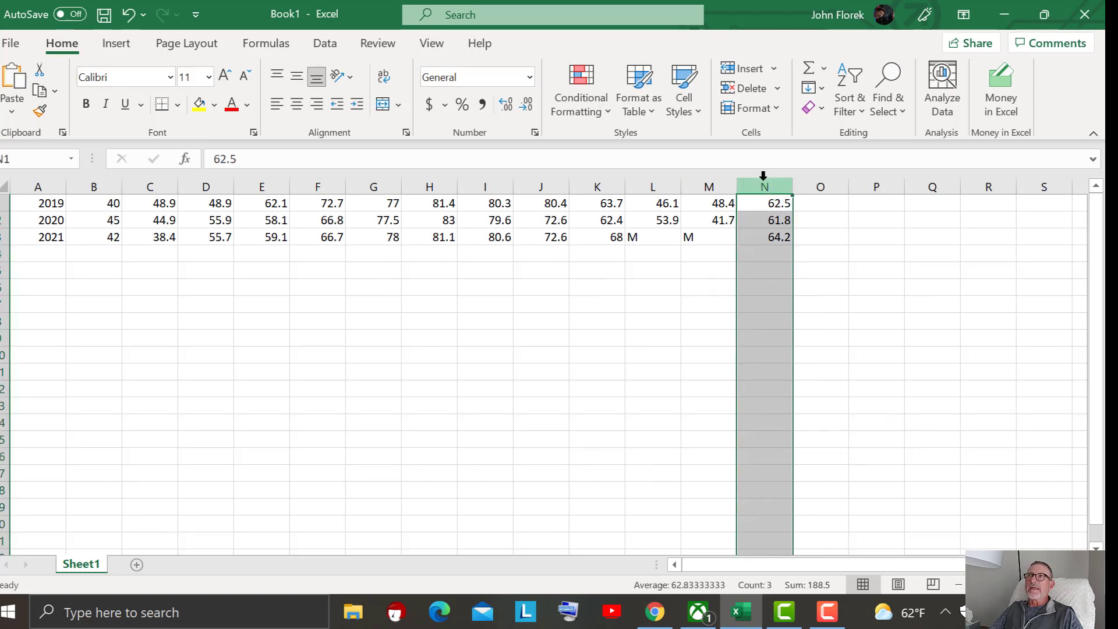
{"action": "right_click", "coordinate": [768, 185]}
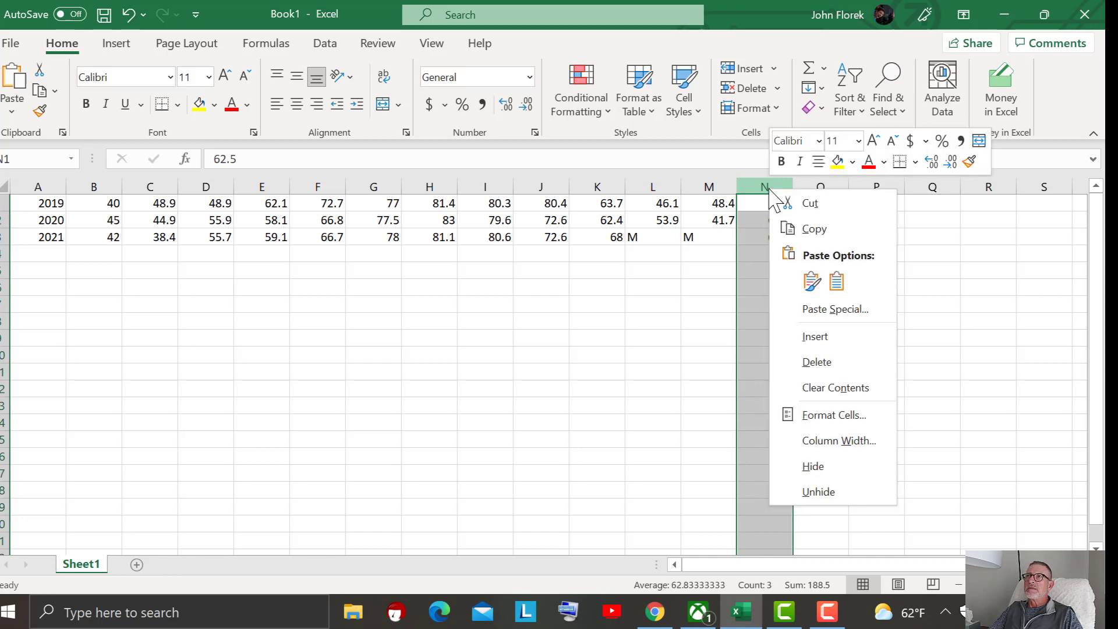
{"action": "left_click", "coordinate": [821, 363]}
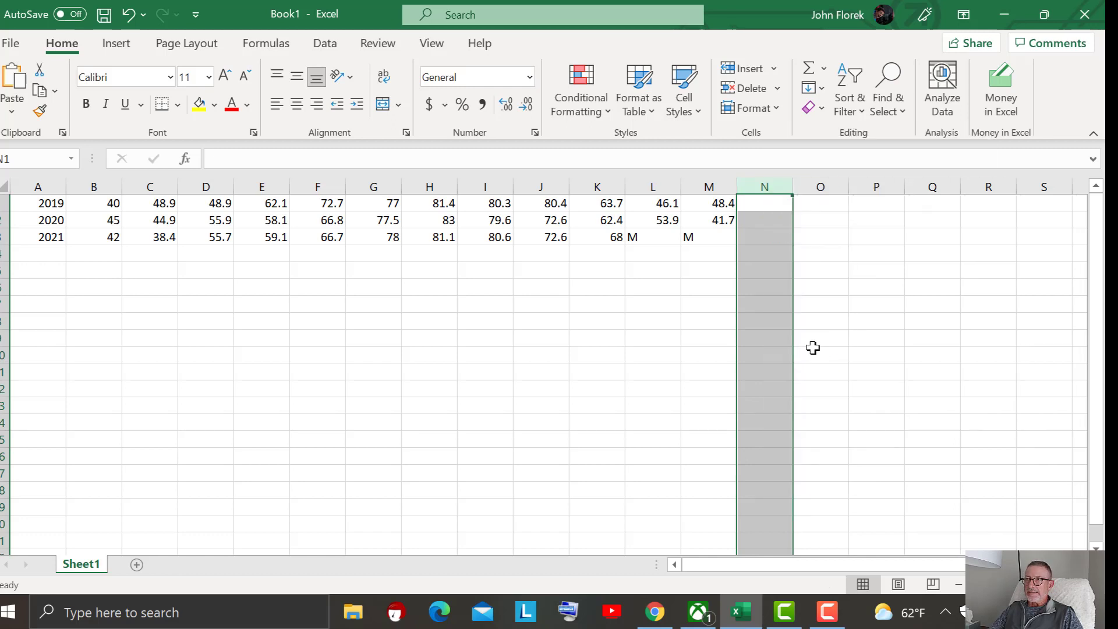
Undo the deletion of column N and clear the 2019 annual average in cell N1
{"action": "left_click", "coordinate": [128, 15]}
{"action": "left_click", "coordinate": [771, 205]}
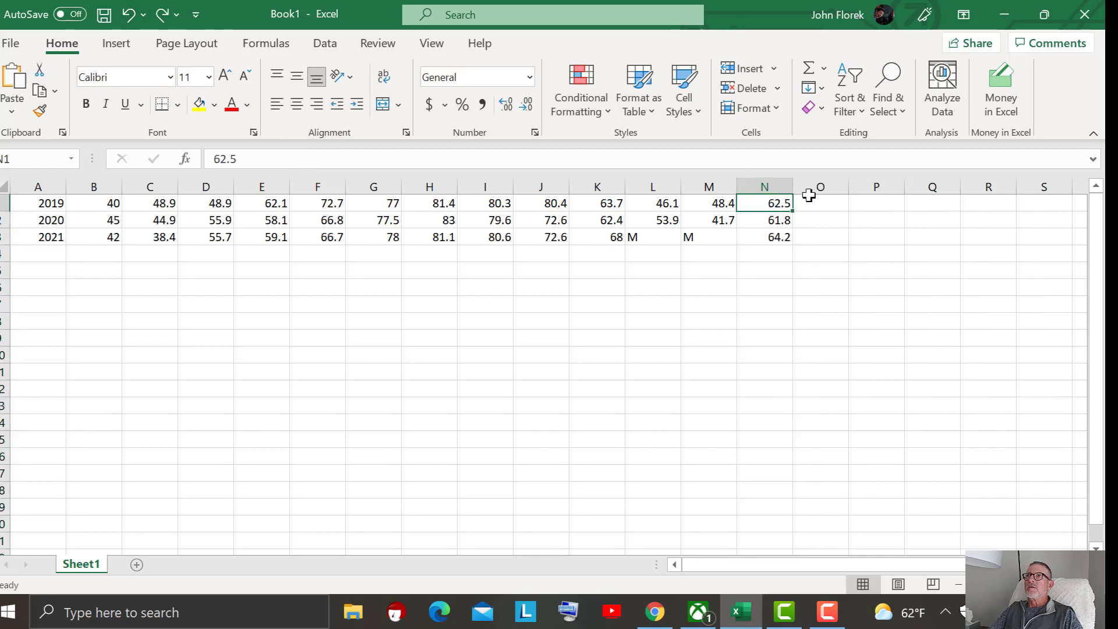
{"action": "double_click", "coordinate": [764, 202]}
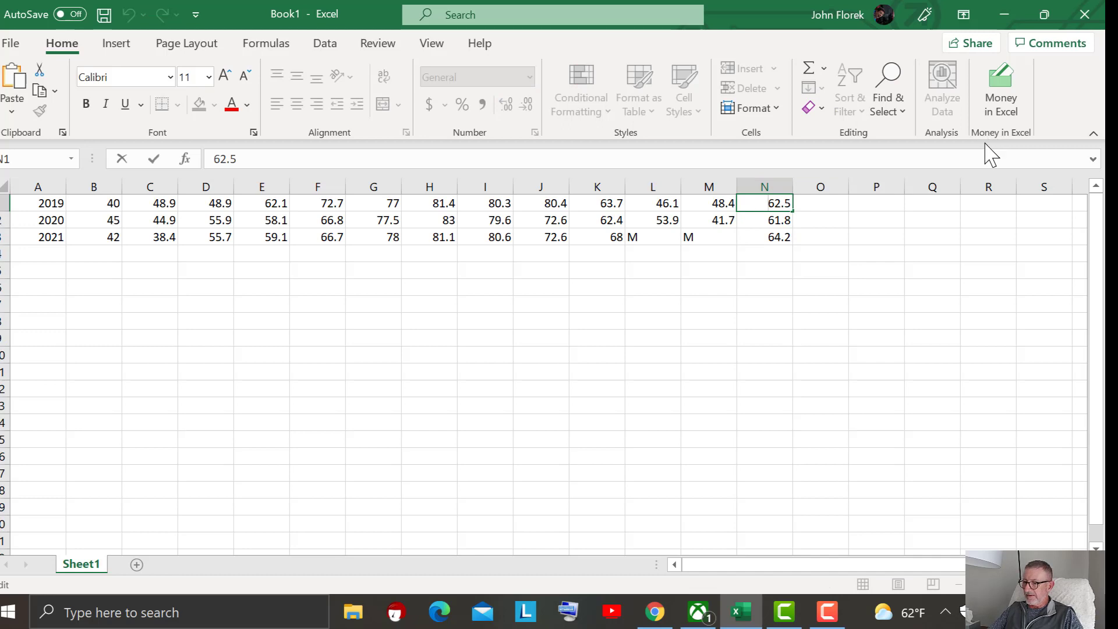
{"action": "key", "text": "Delete"}
{"action": "key", "text": "Delete"}
{"action": "key", "text": "Delete"}
{"action": "key", "text": "Delete"}
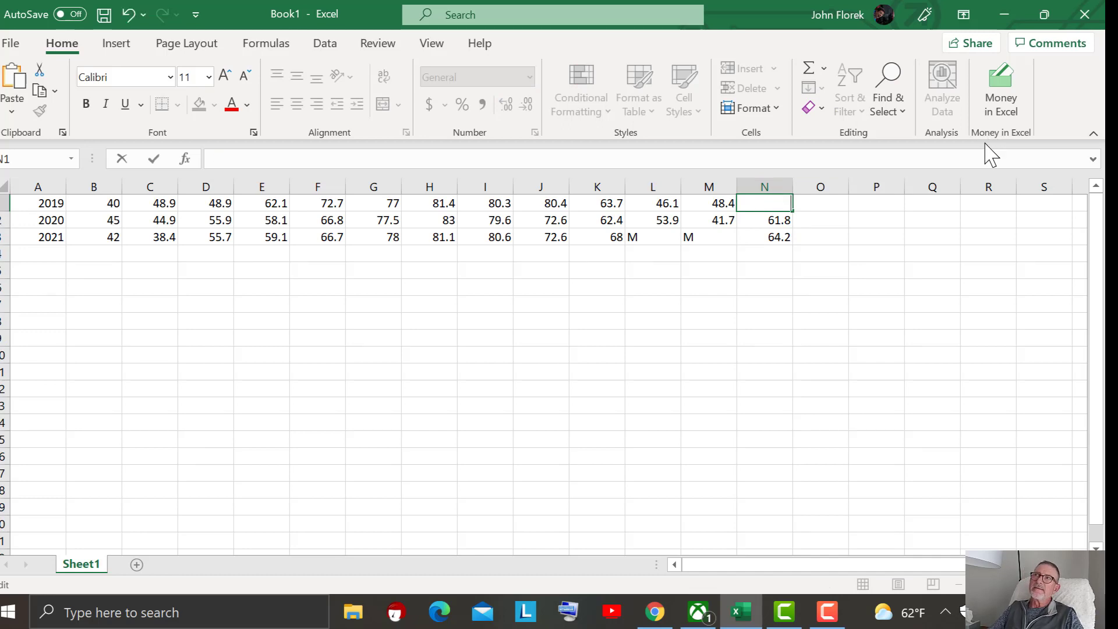
Clear the 2020 annual average in cell N2
{"action": "left_click", "coordinate": [770, 219]}
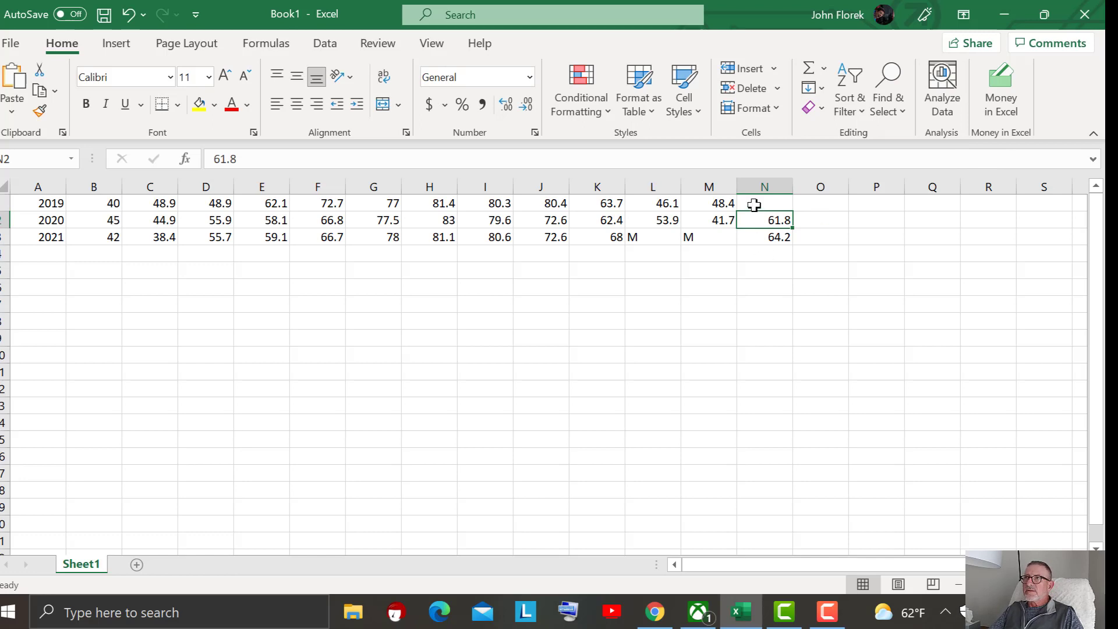
{"action": "double_click", "coordinate": [762, 219]}
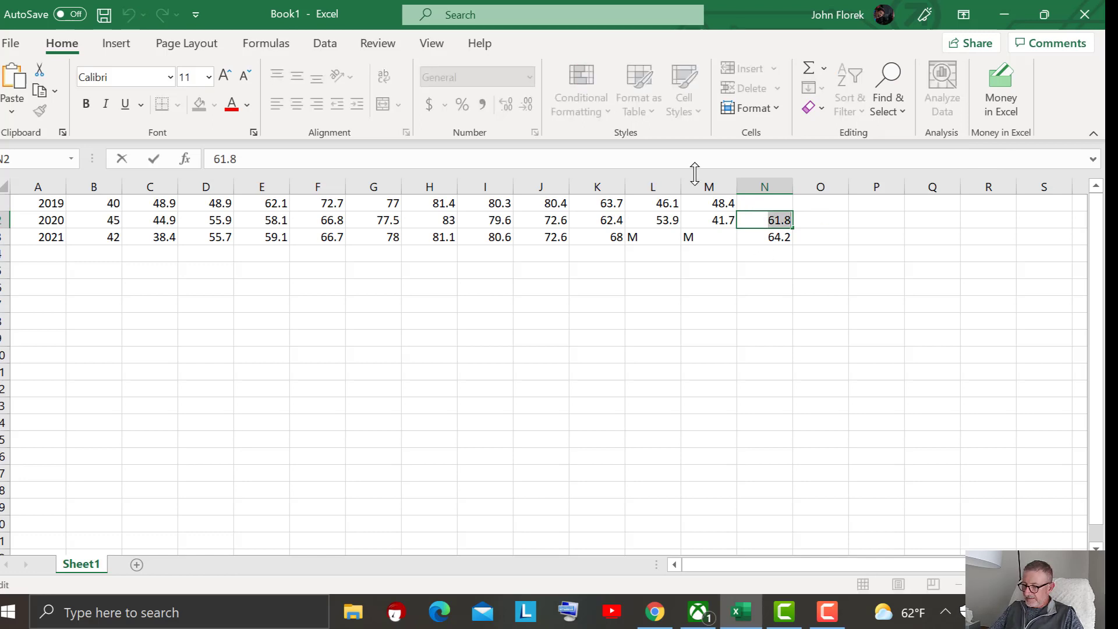
{"action": "key", "text": "Home"}
{"action": "key", "text": "Delete"}
{"action": "key", "text": "Delete"}
{"action": "key", "text": "Delete"}
{"action": "key", "text": "Delete"}
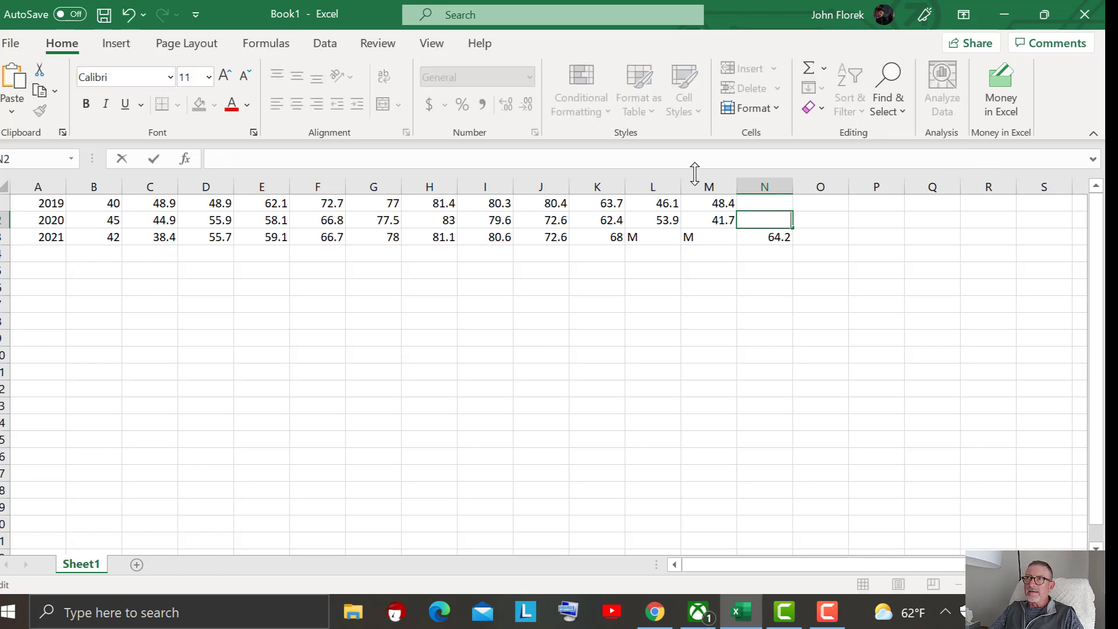
{"action": "left_click", "coordinate": [633, 440]}
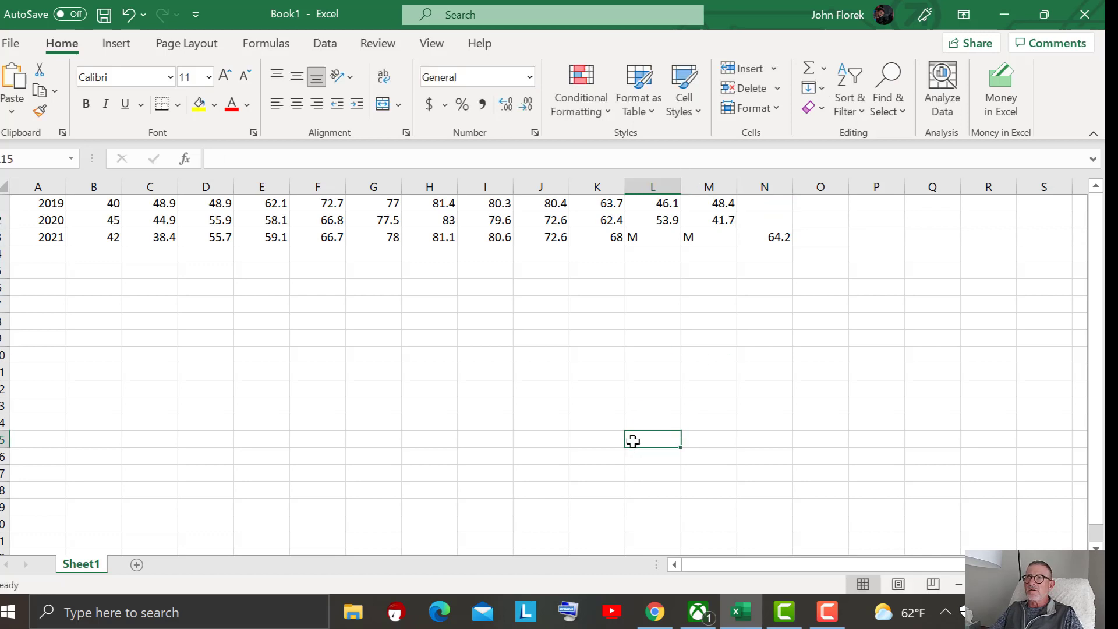
Delete the whole of column N, which holds the annual averages
{"action": "left_click", "coordinate": [750, 187]}
{"action": "right_click", "coordinate": [758, 190]}
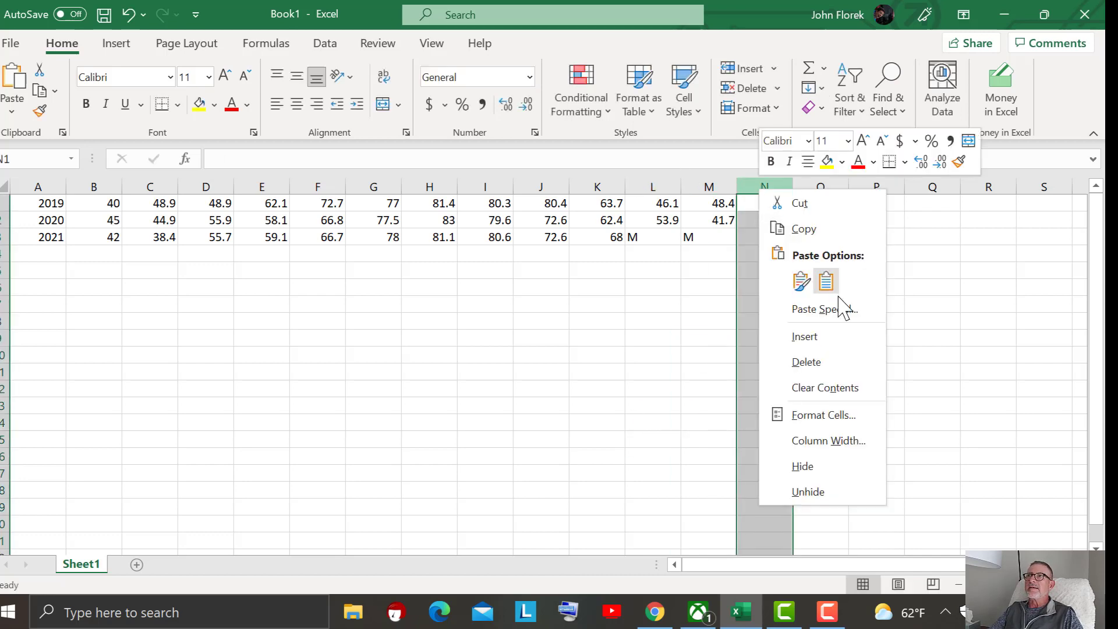
{"action": "left_click", "coordinate": [838, 369]}
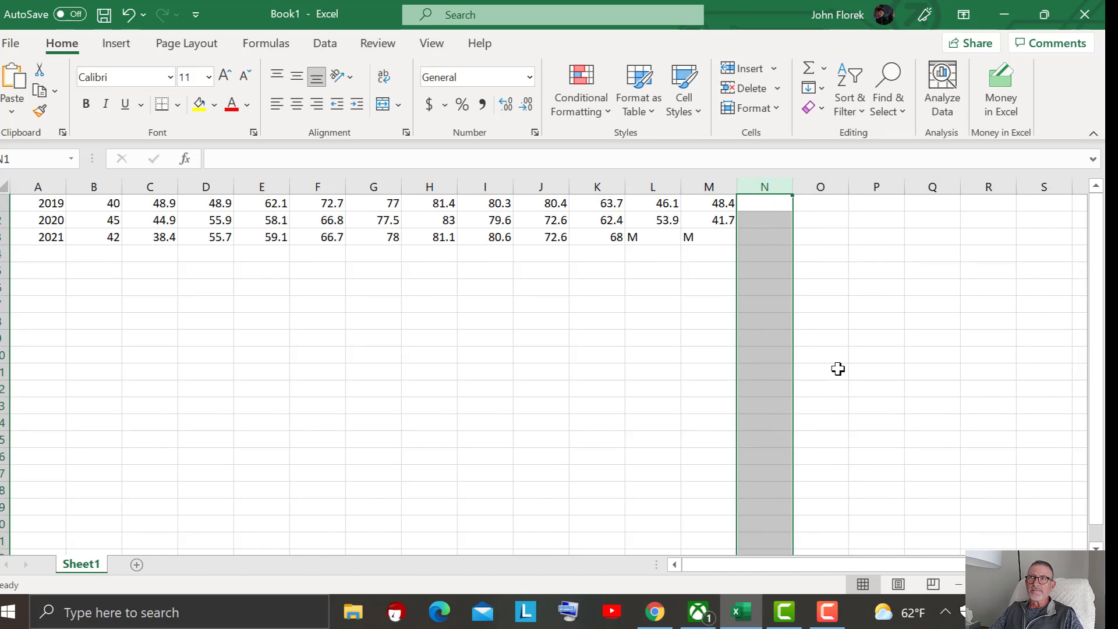
{"action": "left_click", "coordinate": [499, 357]}
{"action": "left_click", "coordinate": [239, 368]}
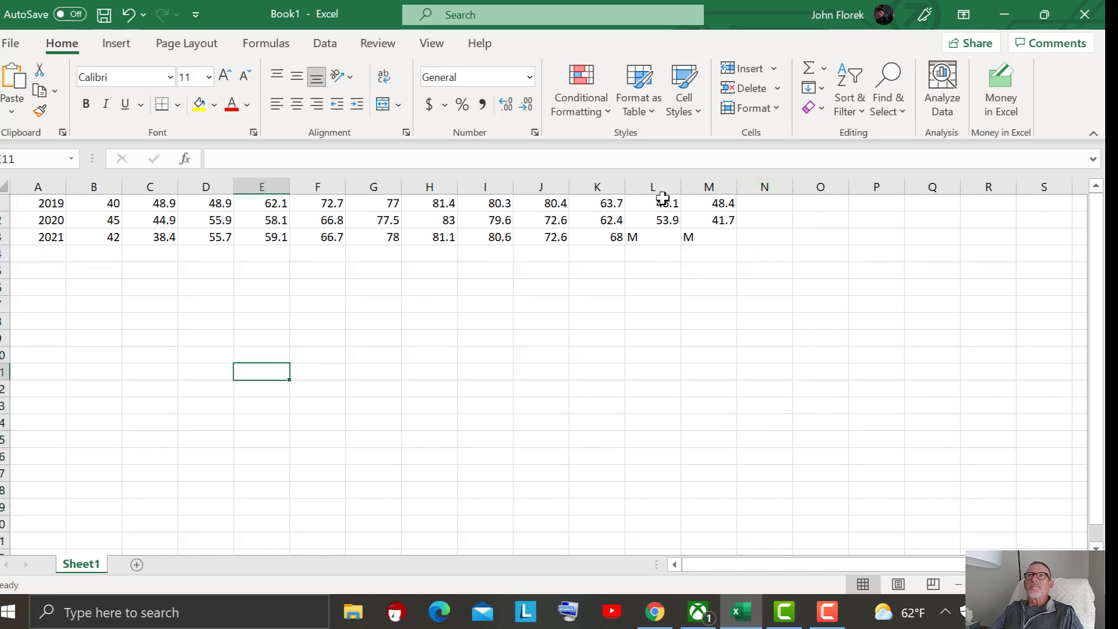
Insert a blank row above the 2019 row for the column headings
{"action": "left_click_drag", "start_coordinate": [111, 201], "coordinate": [724, 201]}
{"action": "left_click", "coordinate": [493, 370]}
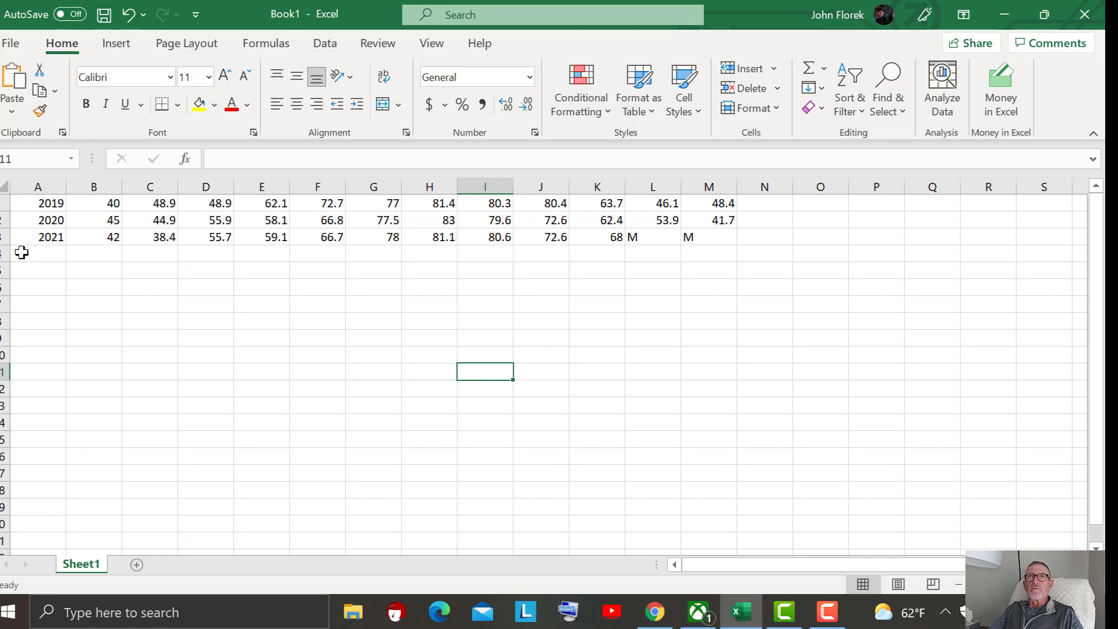
{"action": "left_click", "coordinate": [5, 203]}
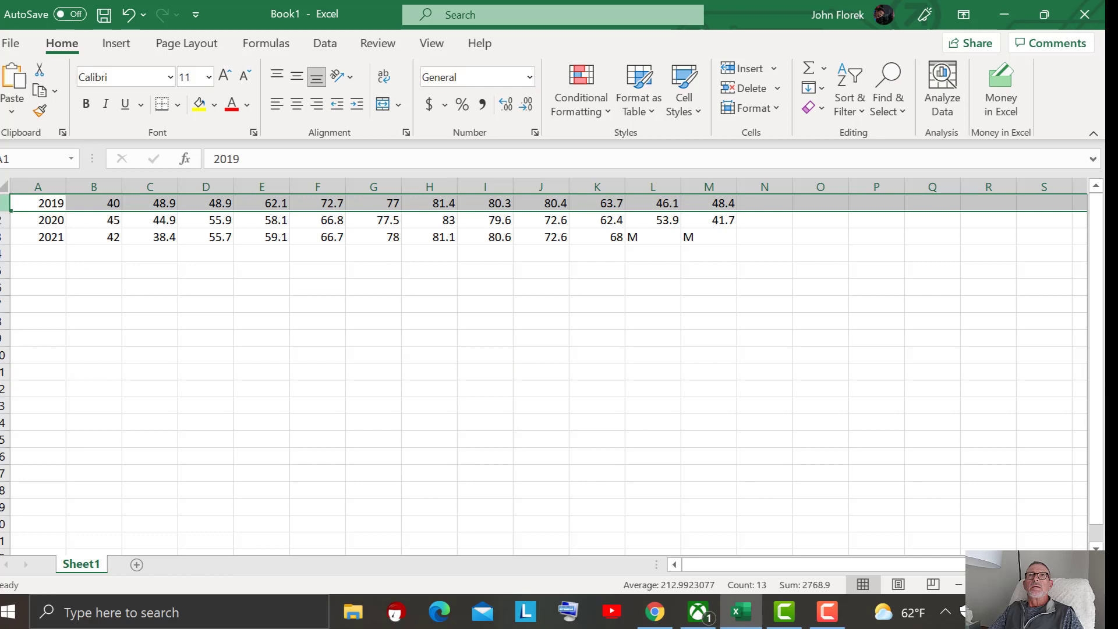
{"action": "right_click", "coordinate": [5, 203]}
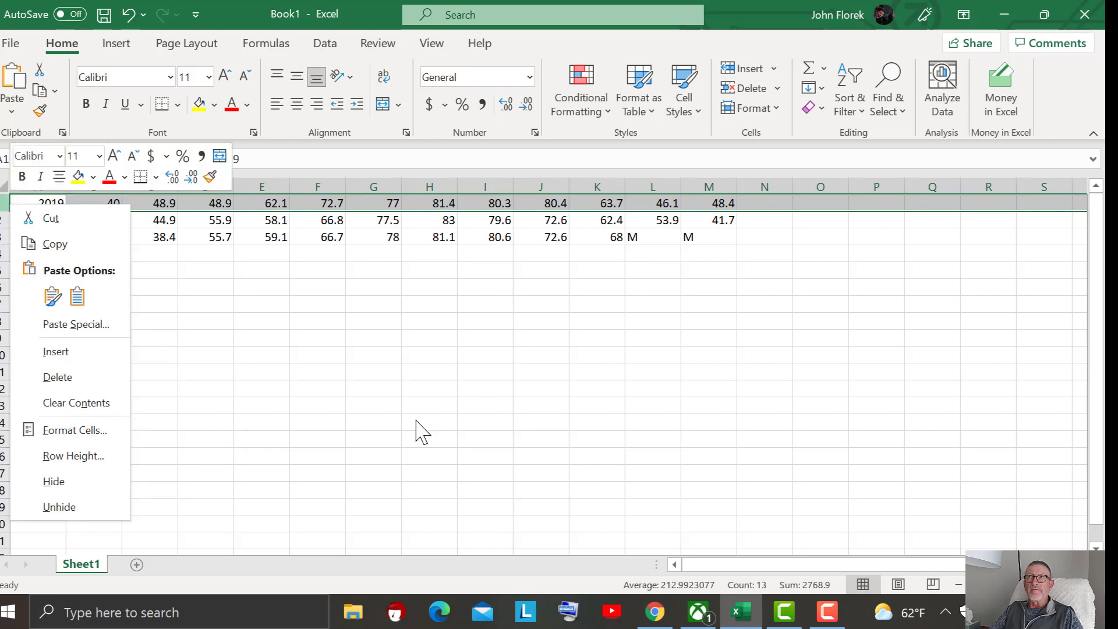
{"action": "key", "text": "Escape"}
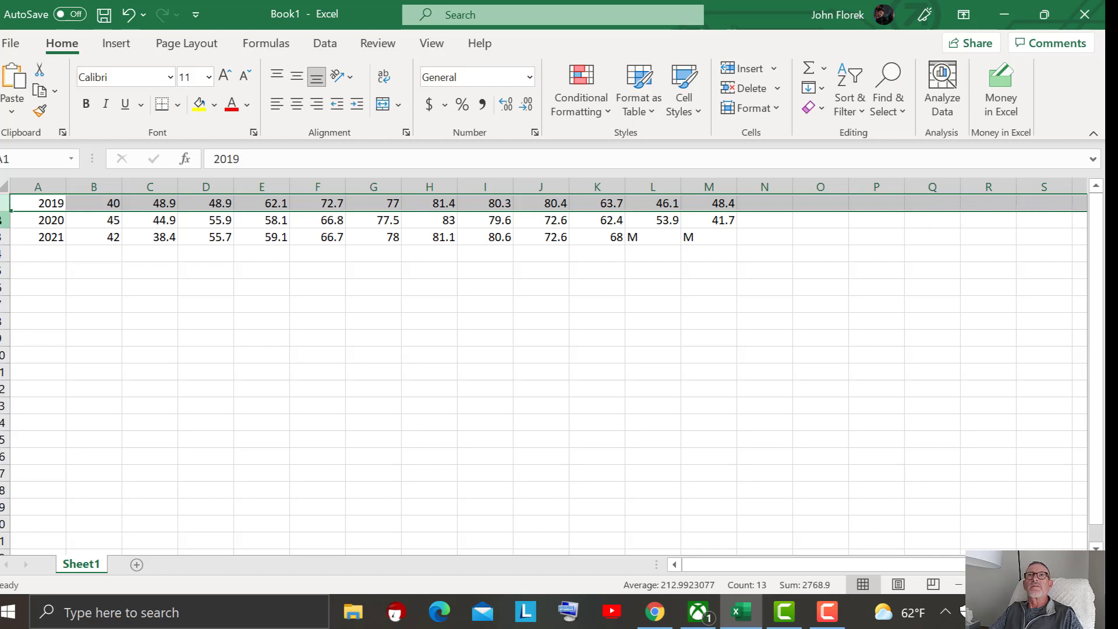
{"action": "right_click", "coordinate": [4, 203]}
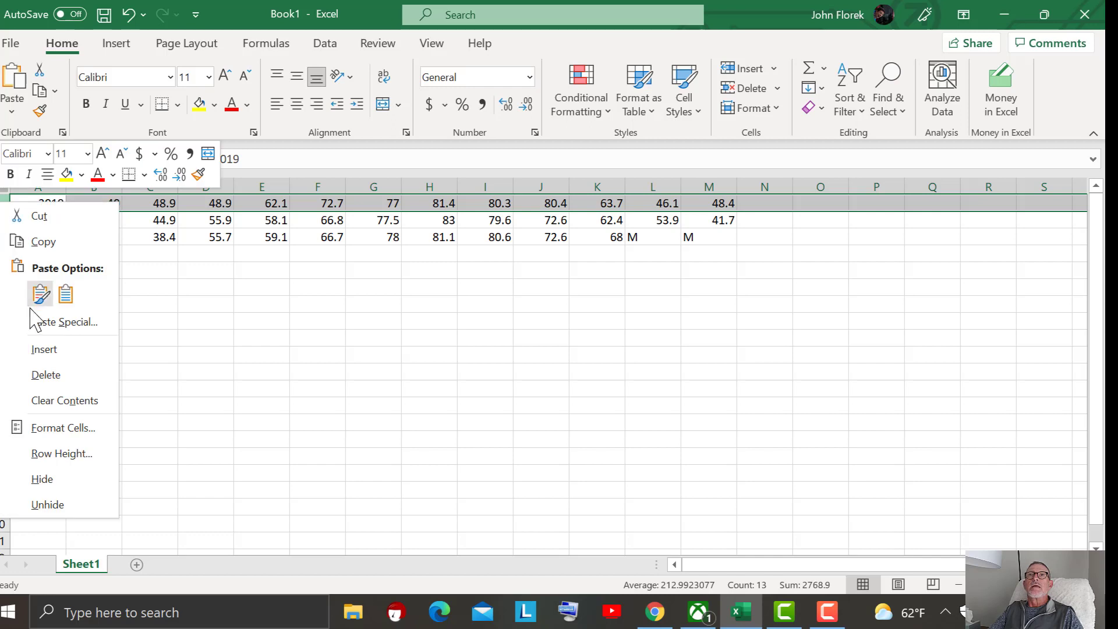
{"action": "left_click", "coordinate": [41, 348]}
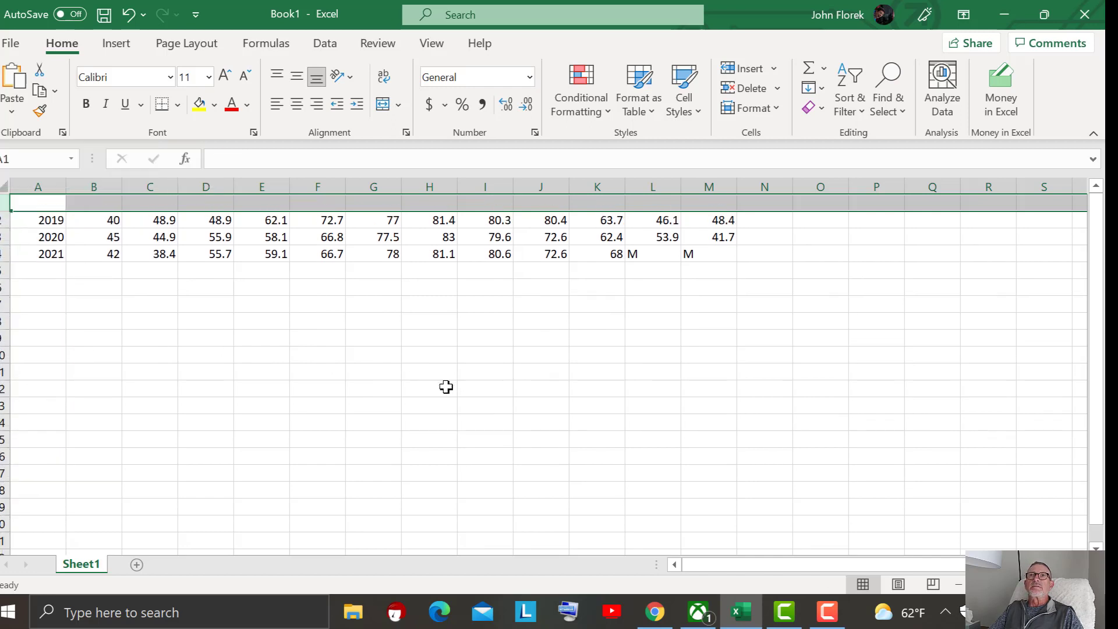
{"action": "left_click", "coordinate": [409, 394]}
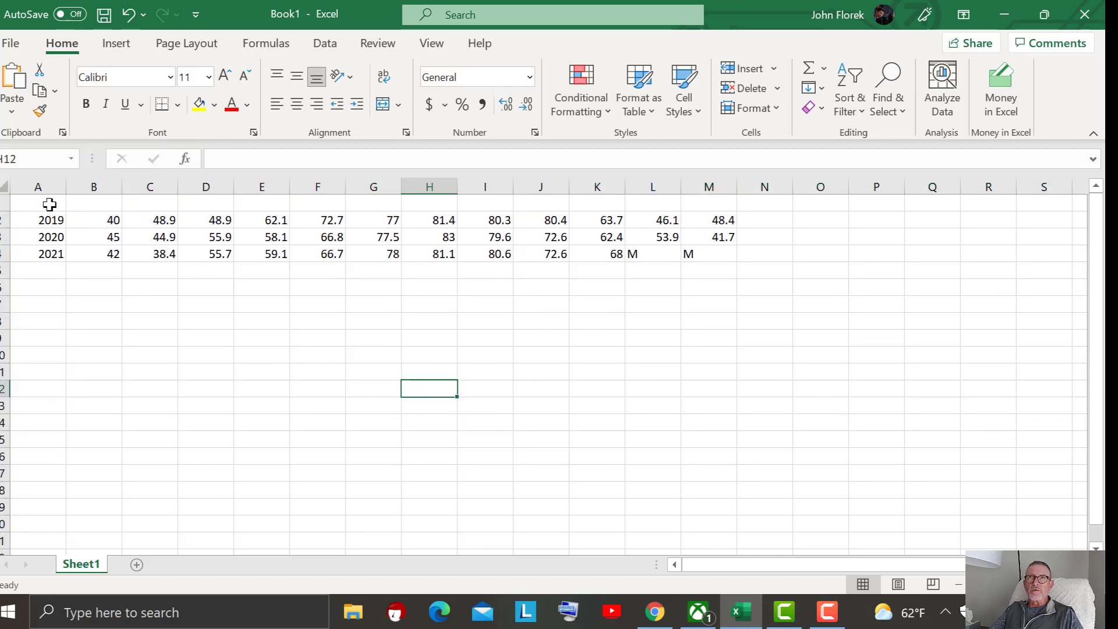
Enter the heading Year in cell A1
{"action": "left_click", "coordinate": [44, 204]}
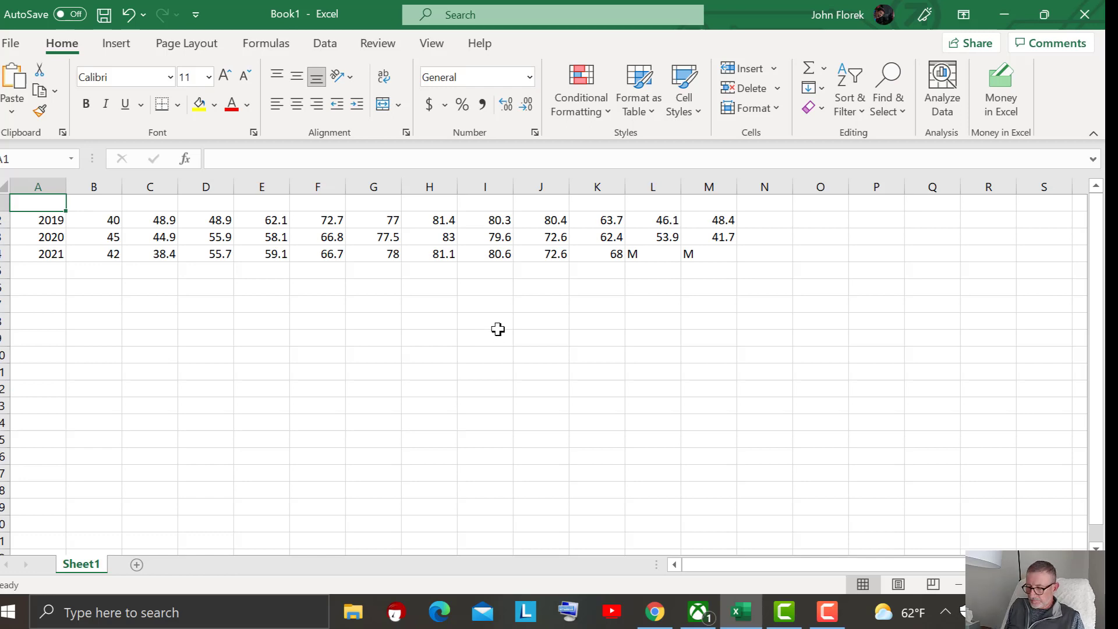
{"action": "type", "text": "Y"}
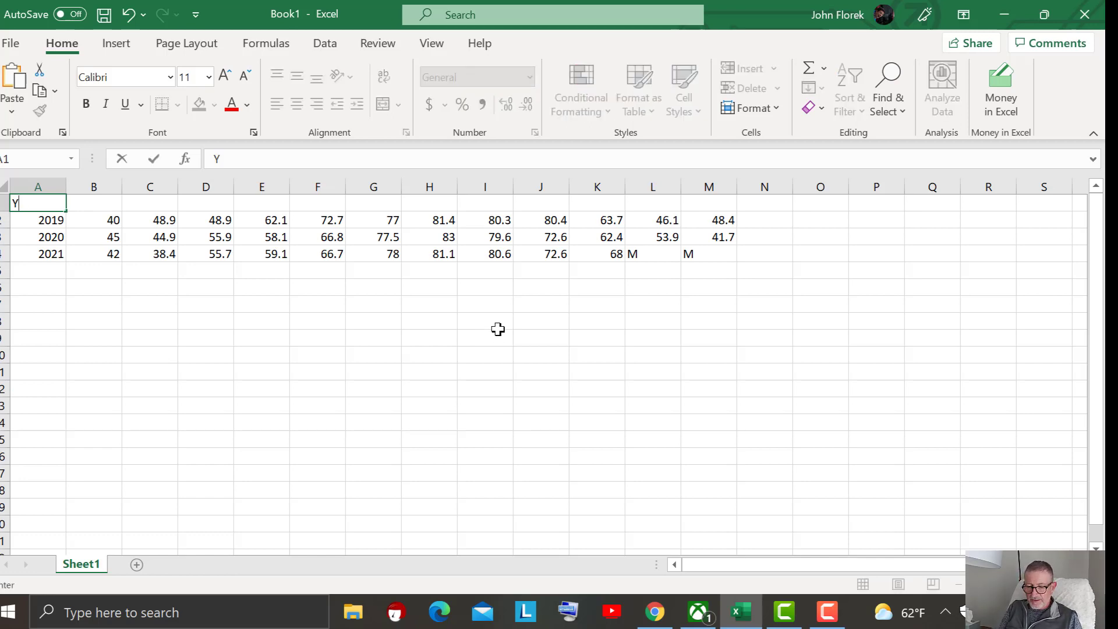
{"action": "type", "text": "ear"}
{"action": "key", "text": "Tab"}
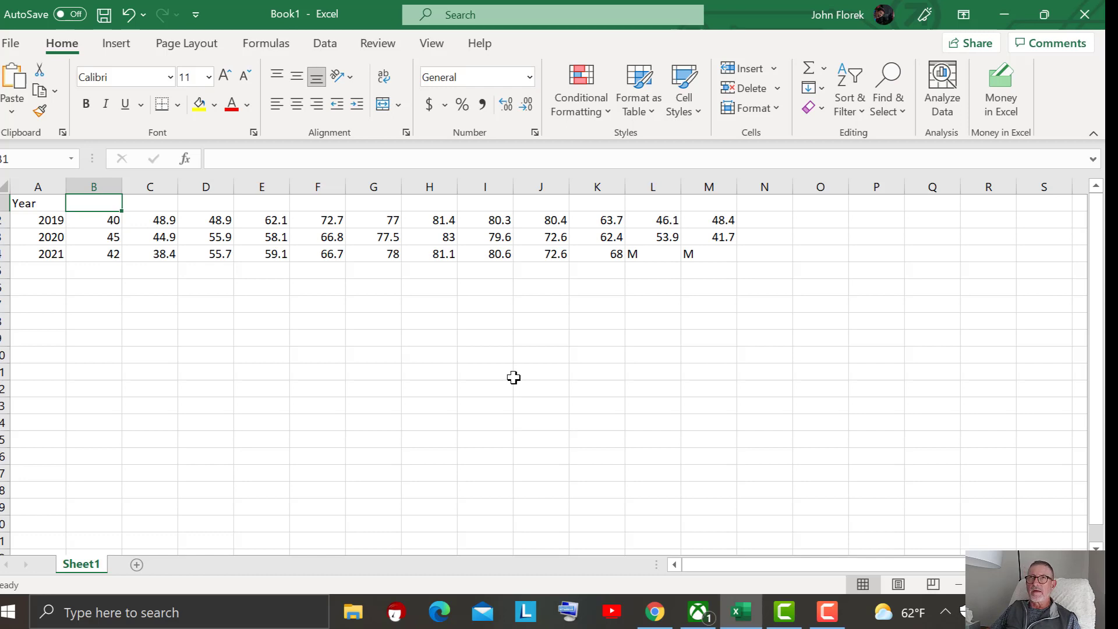
Enter 1 in B1 and 2 in C1, and fill the number series across the header row to 12 in M1
{"action": "type", "text": "1"}
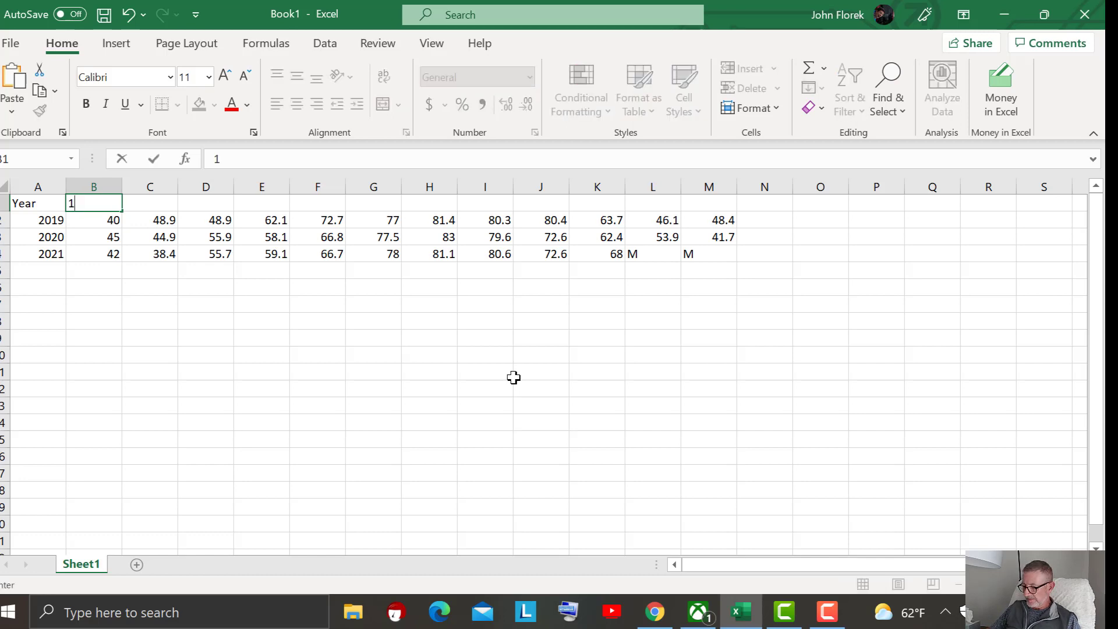
{"action": "key", "text": "Tab"}
{"action": "type", "text": "2"}
{"action": "key", "text": "Down"}
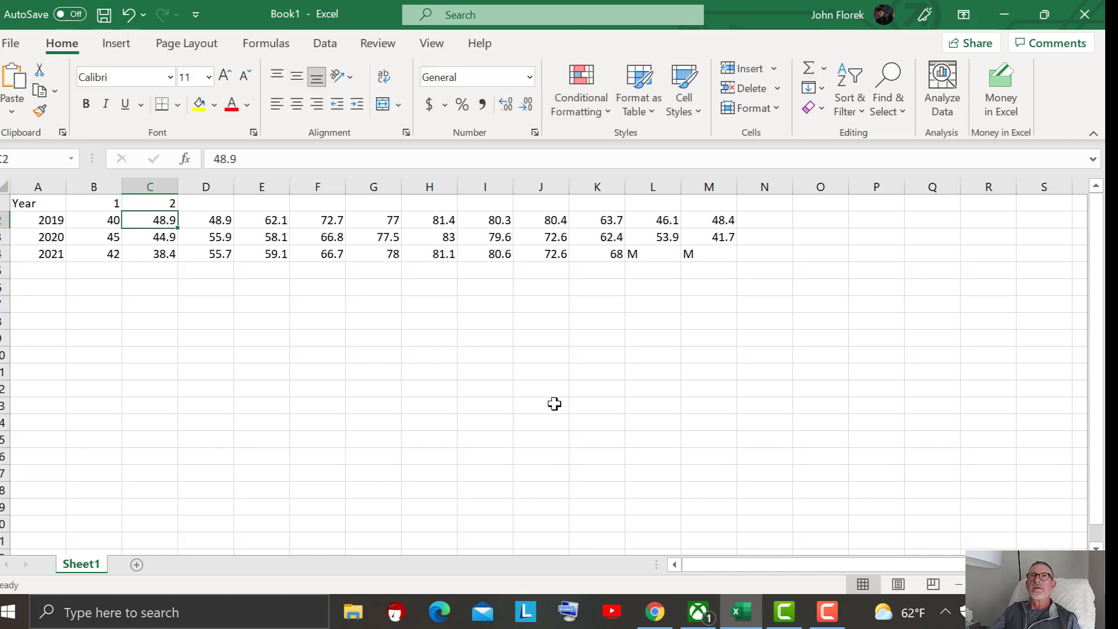
{"action": "left_click", "coordinate": [370, 370]}
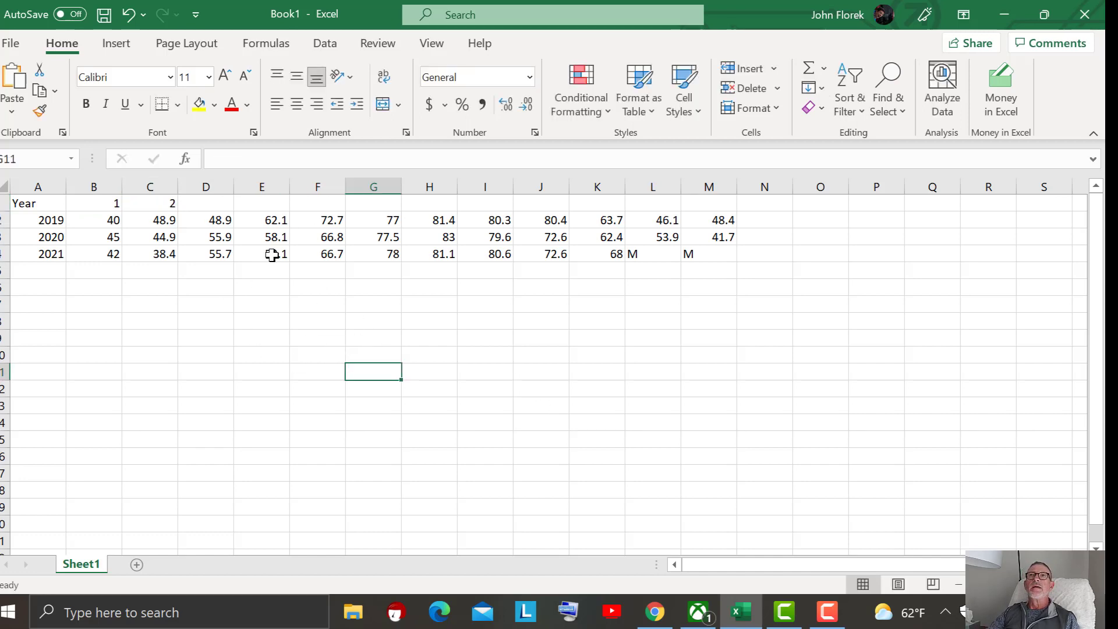
{"action": "left_click", "coordinate": [105, 201]}
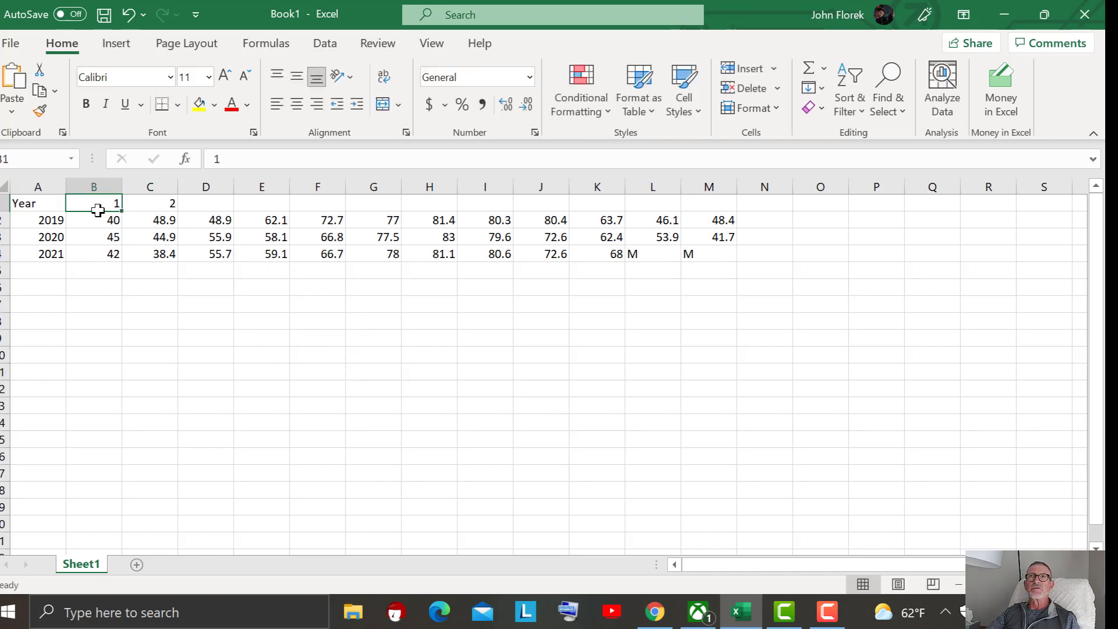
{"action": "left_click_drag", "start_coordinate": [113, 201], "coordinate": [144, 201]}
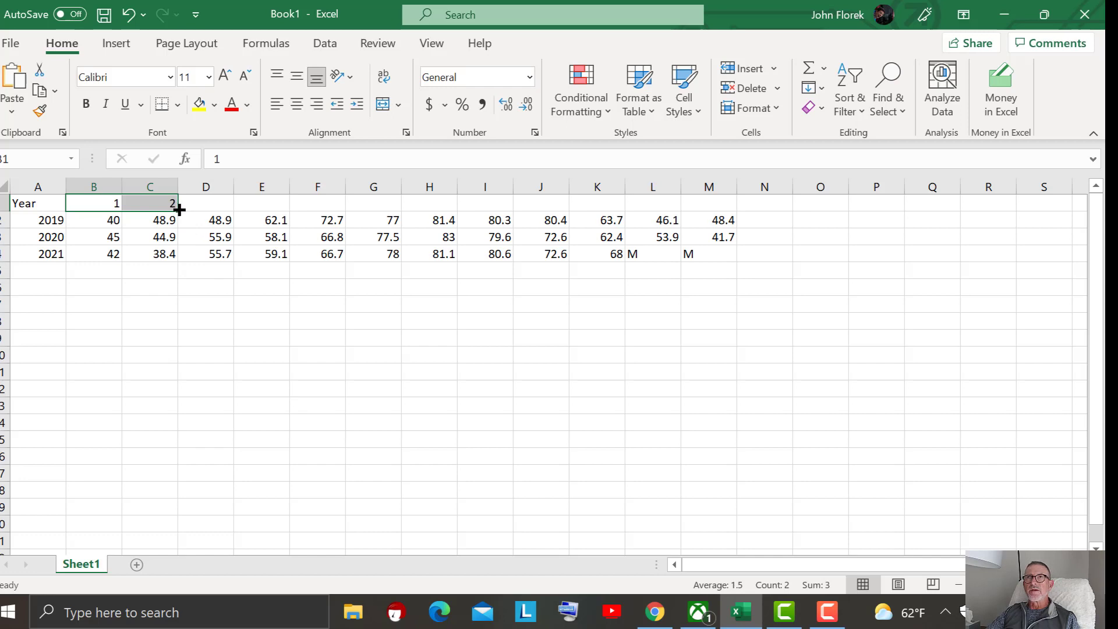
{"action": "left_click_drag", "start_coordinate": [179, 209], "coordinate": [748, 199]}
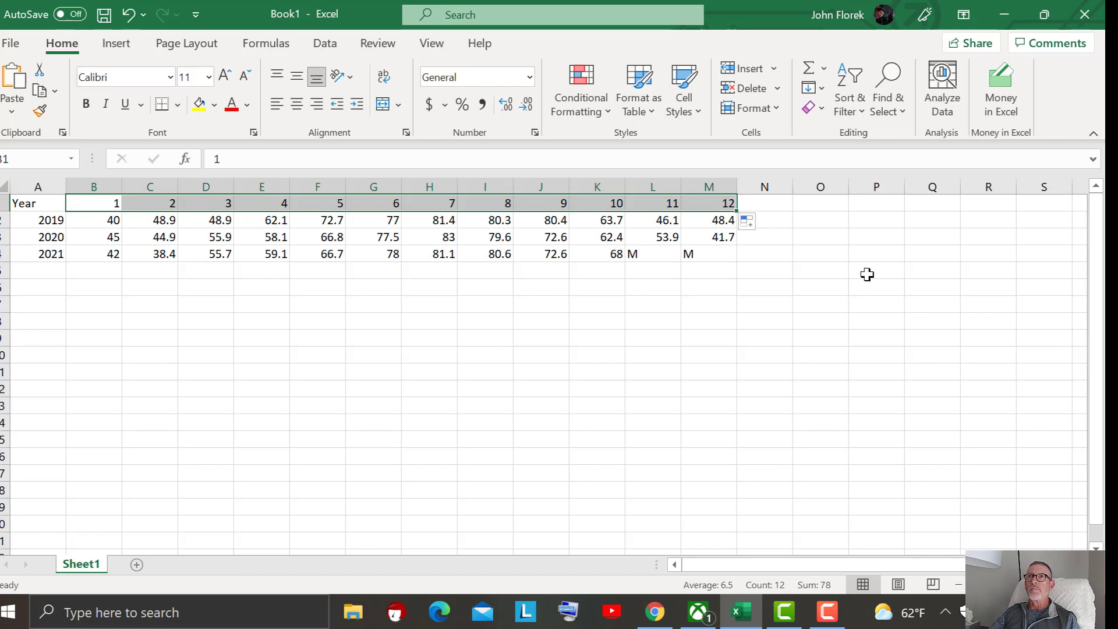
Replace the first two month numbers with the headings Jan in B1 and Feb in C1
{"action": "left_click", "coordinate": [95, 201]}
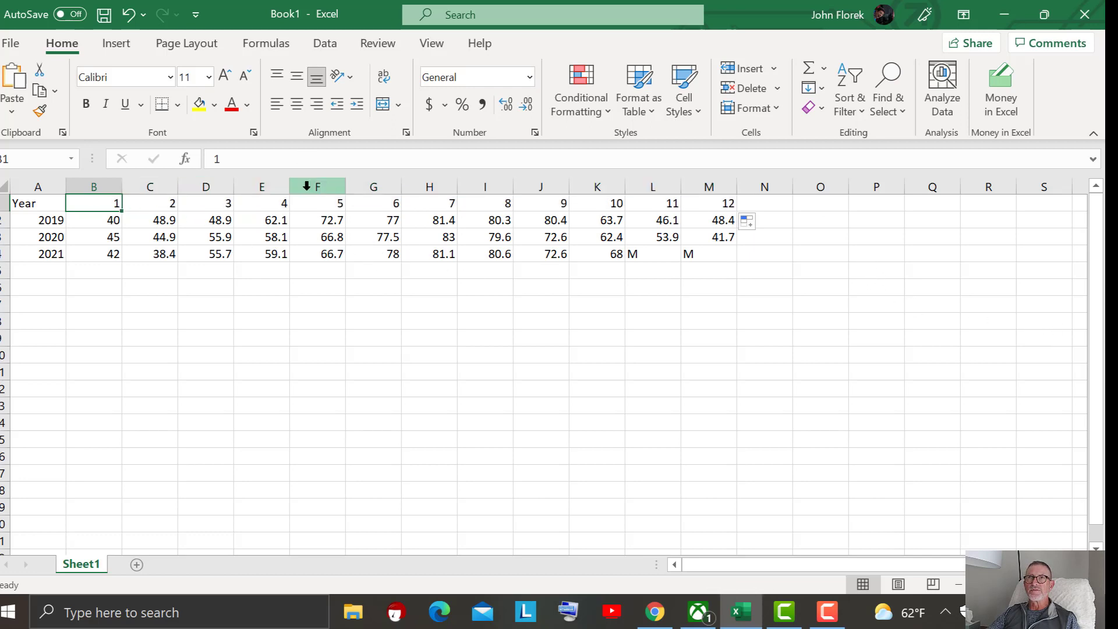
{"action": "type", "text": "Jan"}
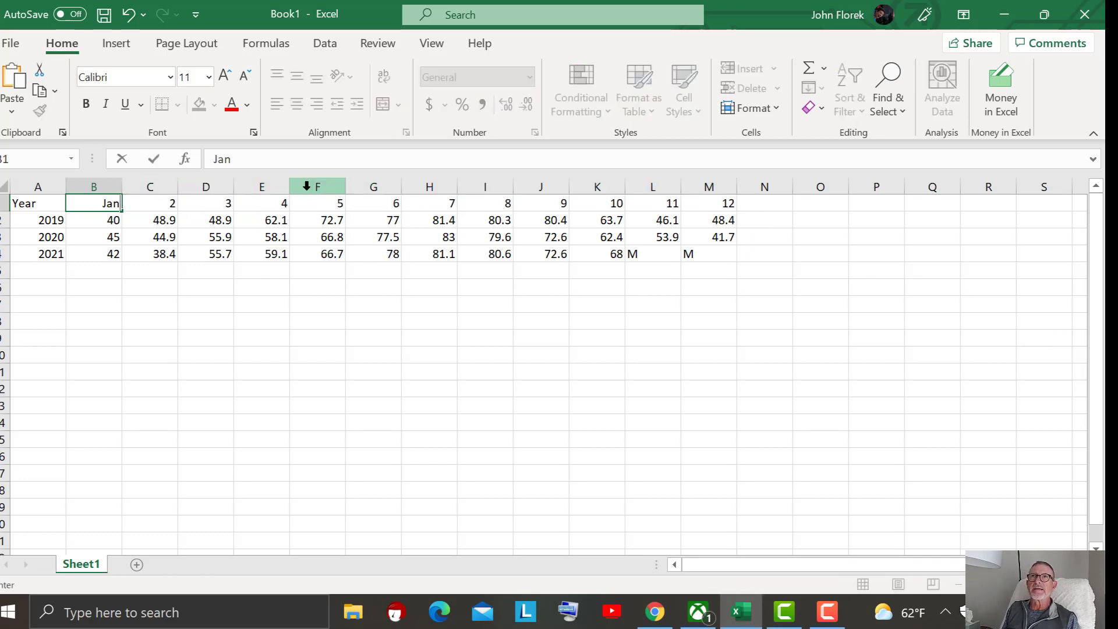
{"action": "key", "text": "Tab"}
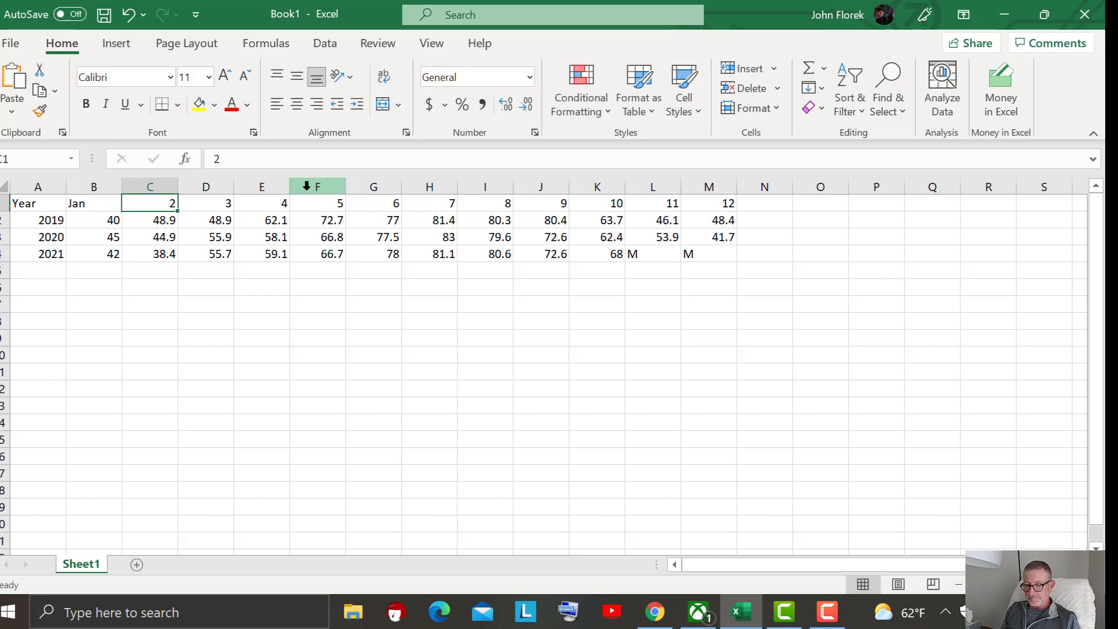
{"action": "type", "text": "F"}
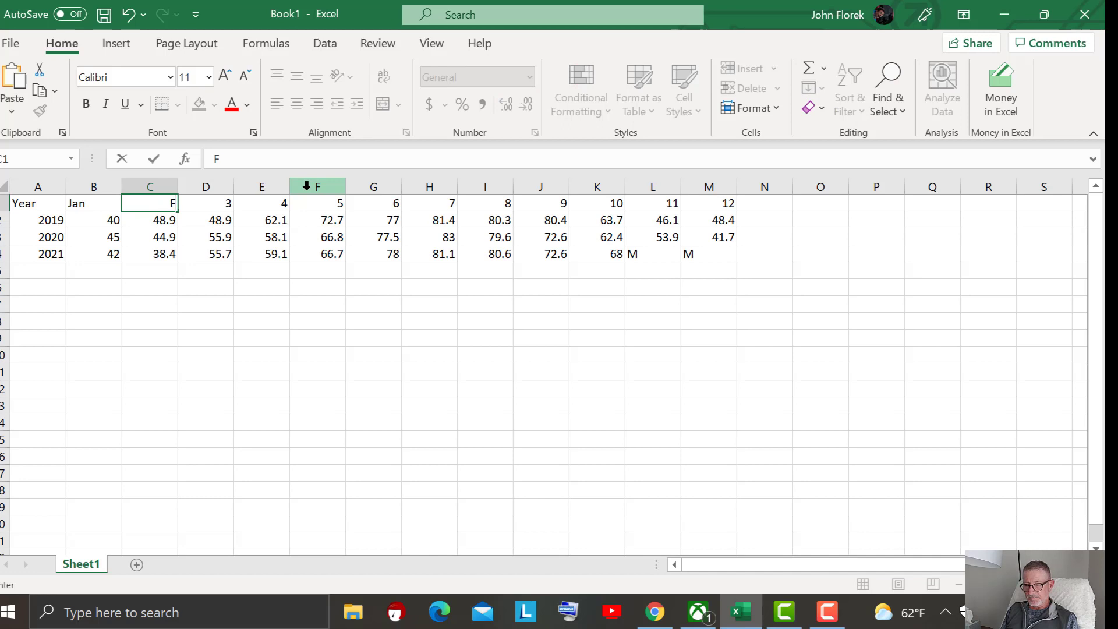
{"action": "type", "text": "Ebb"}
{"action": "key", "text": "Return"}
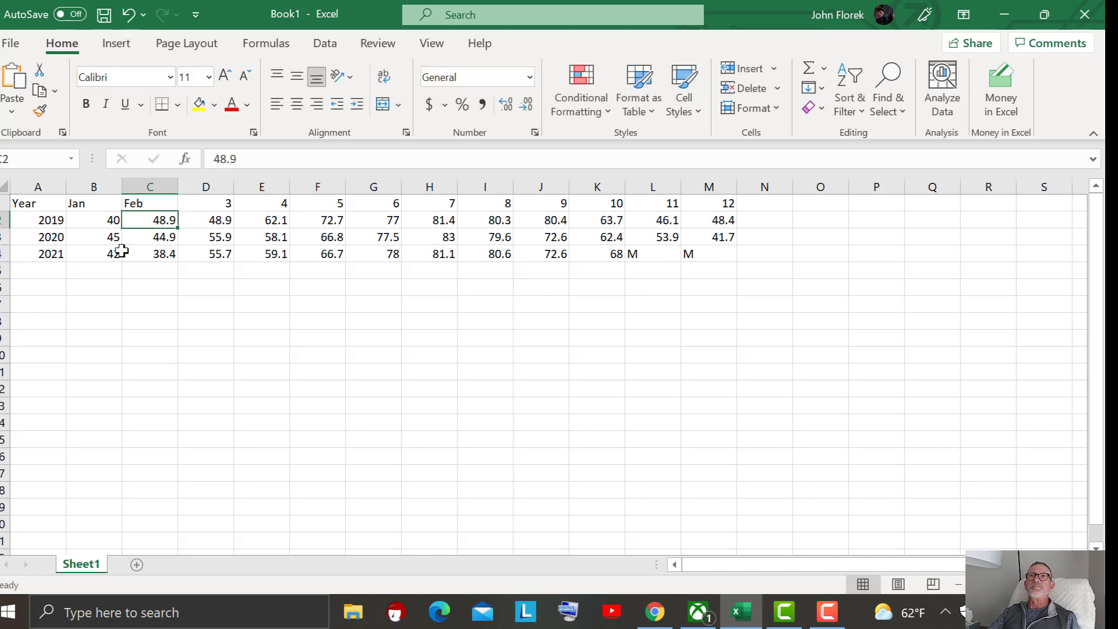
Fill the month-name series from B1:C1 across the header row through cell N1
{"action": "left_click", "coordinate": [103, 200]}
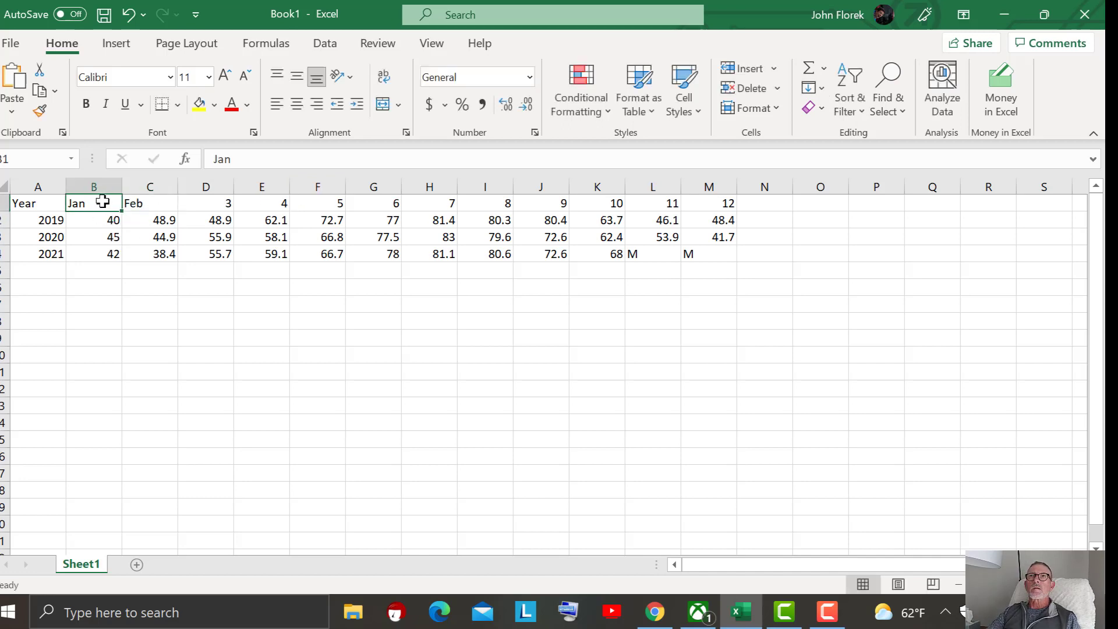
{"action": "left_click_drag", "start_coordinate": [100, 201], "coordinate": [146, 202]}
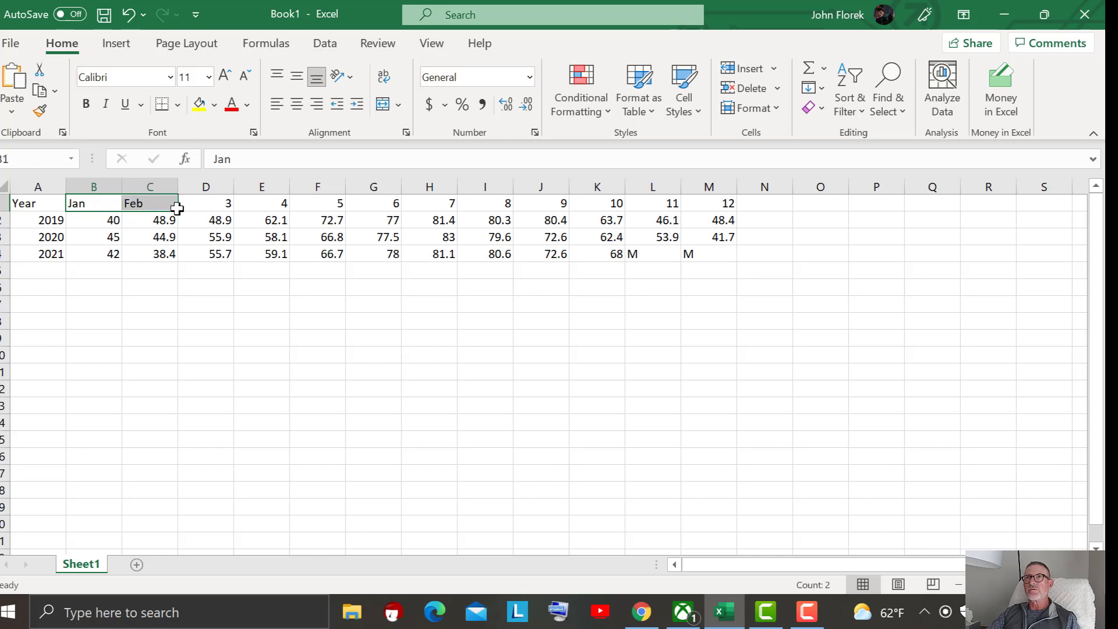
{"action": "left_click_drag", "start_coordinate": [177, 210], "coordinate": [778, 209]}
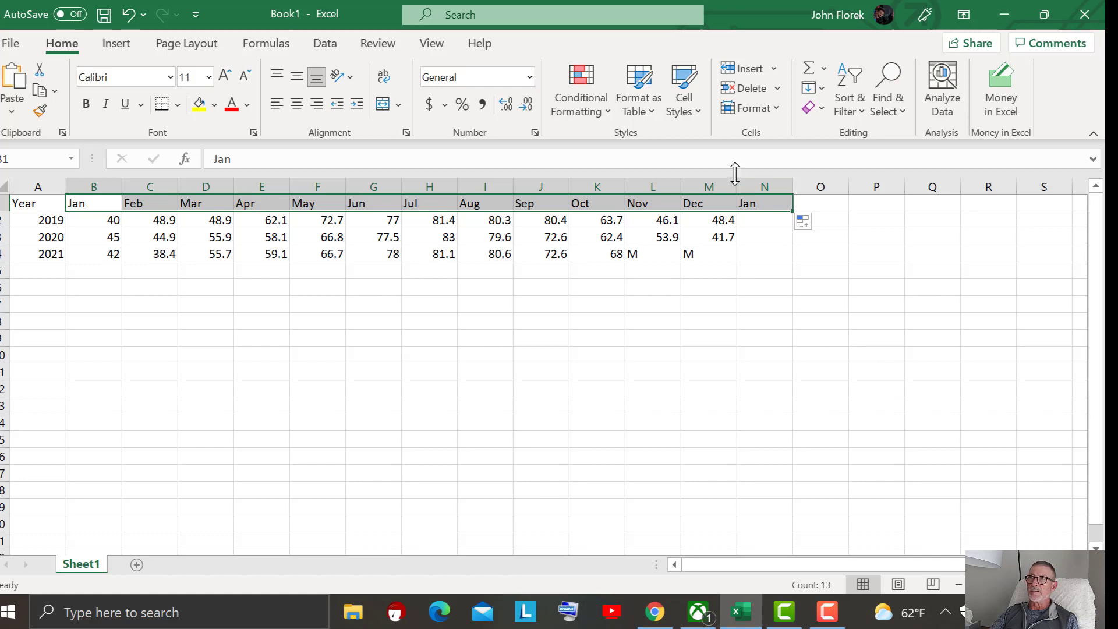
{"action": "left_click", "coordinate": [777, 206]}
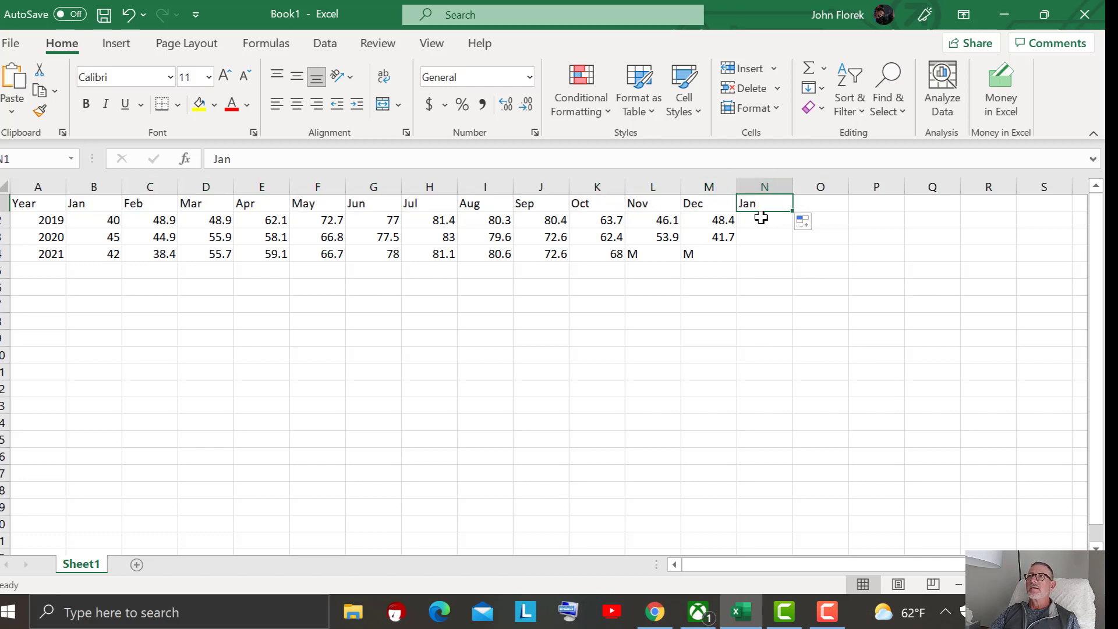
Clear the surplus Jan heading from column N
{"action": "left_click", "coordinate": [761, 183]}
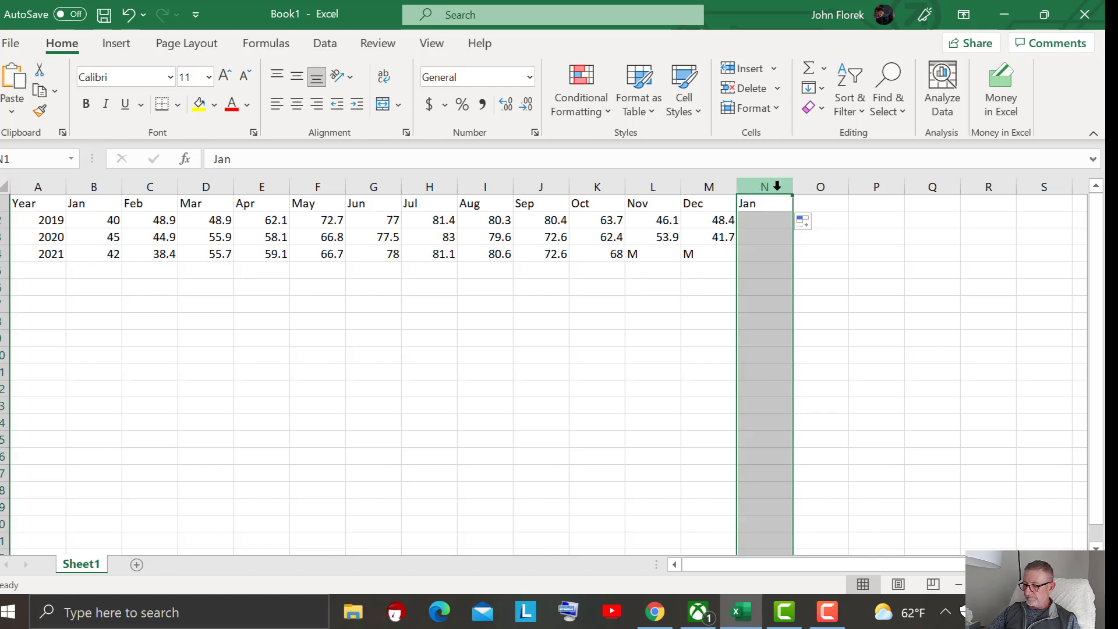
{"action": "key", "text": "Delete"}
{"action": "left_click", "coordinate": [409, 372]}
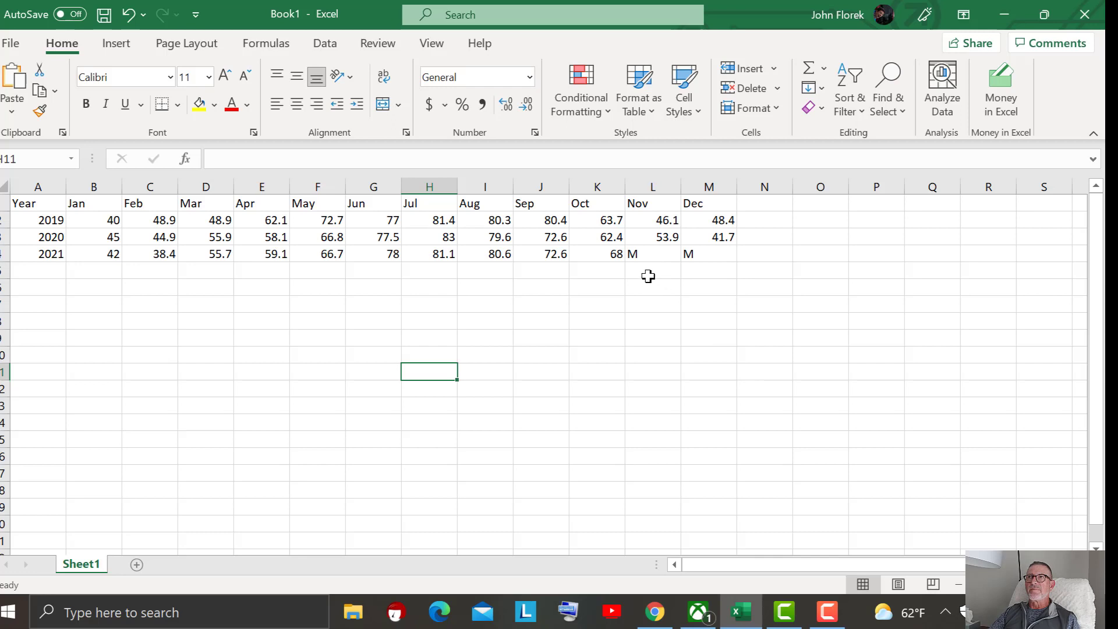
Clear the M placeholders for November and December 2021 in cells L4:M4
{"action": "left_click_drag", "start_coordinate": [648, 258], "coordinate": [687, 271]}
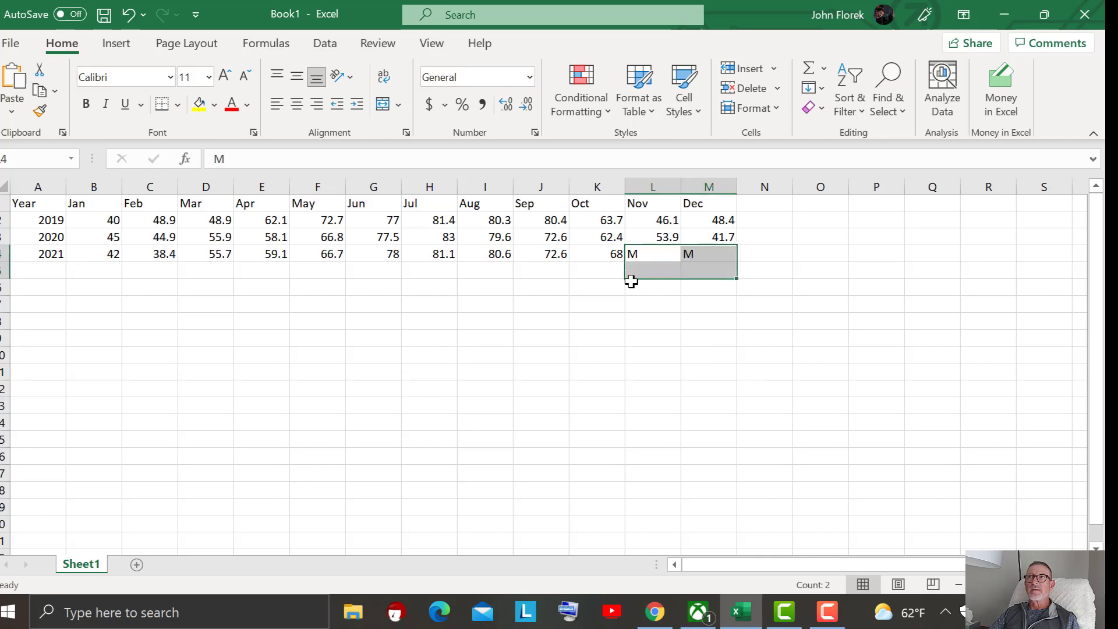
{"action": "left_click", "coordinate": [603, 250]}
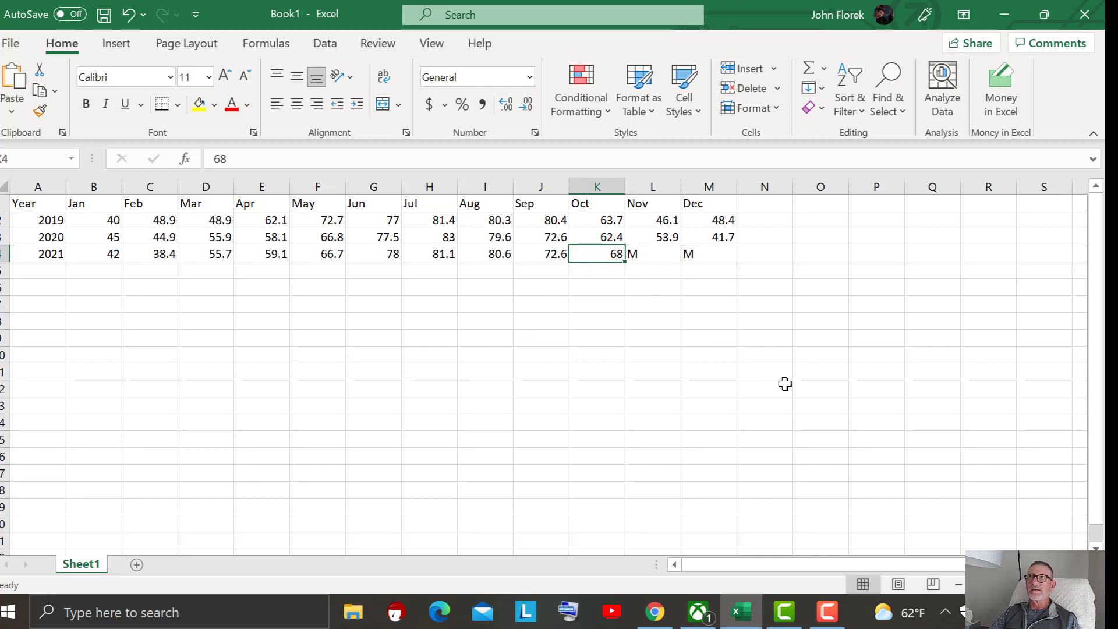
{"action": "left_click_drag", "start_coordinate": [644, 254], "coordinate": [706, 254]}
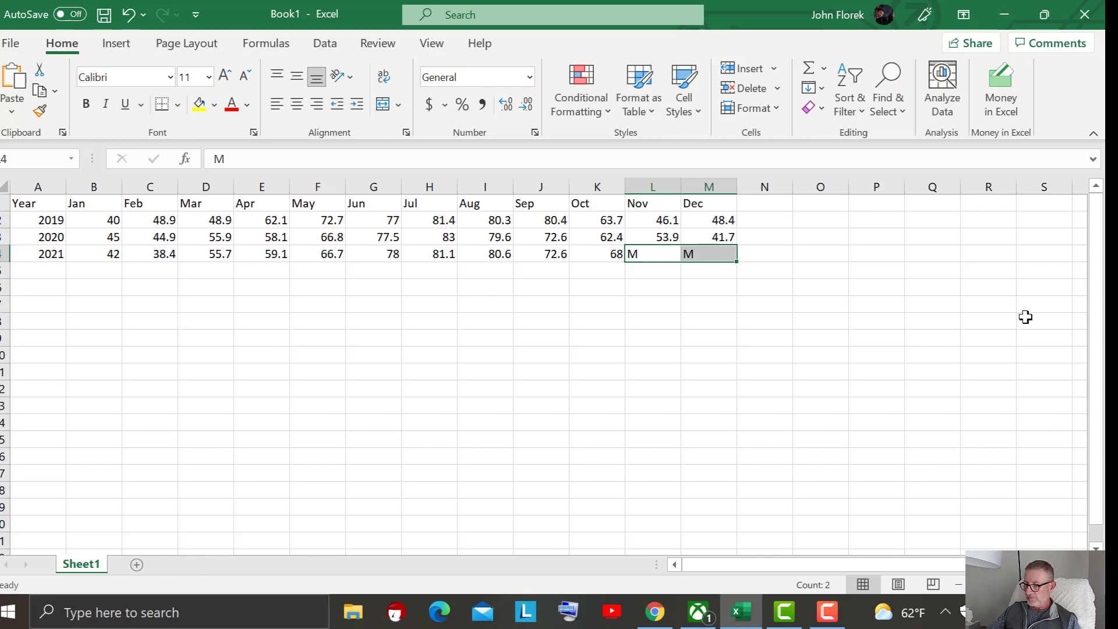
{"action": "key", "text": "Delete"}
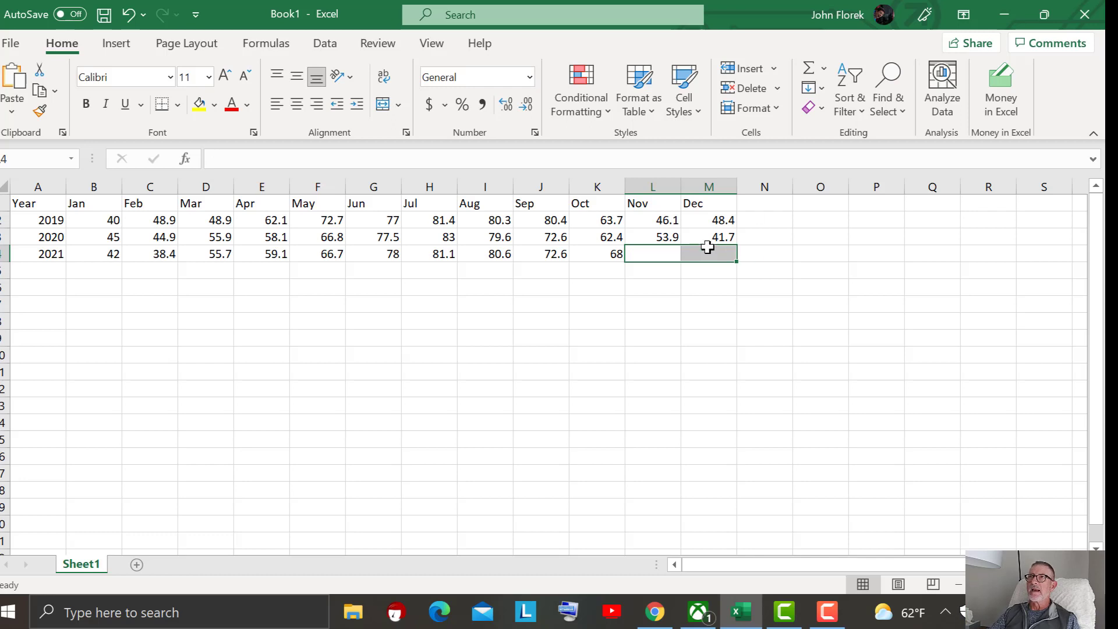
{"action": "left_click_drag", "start_coordinate": [656, 253], "coordinate": [688, 256]}
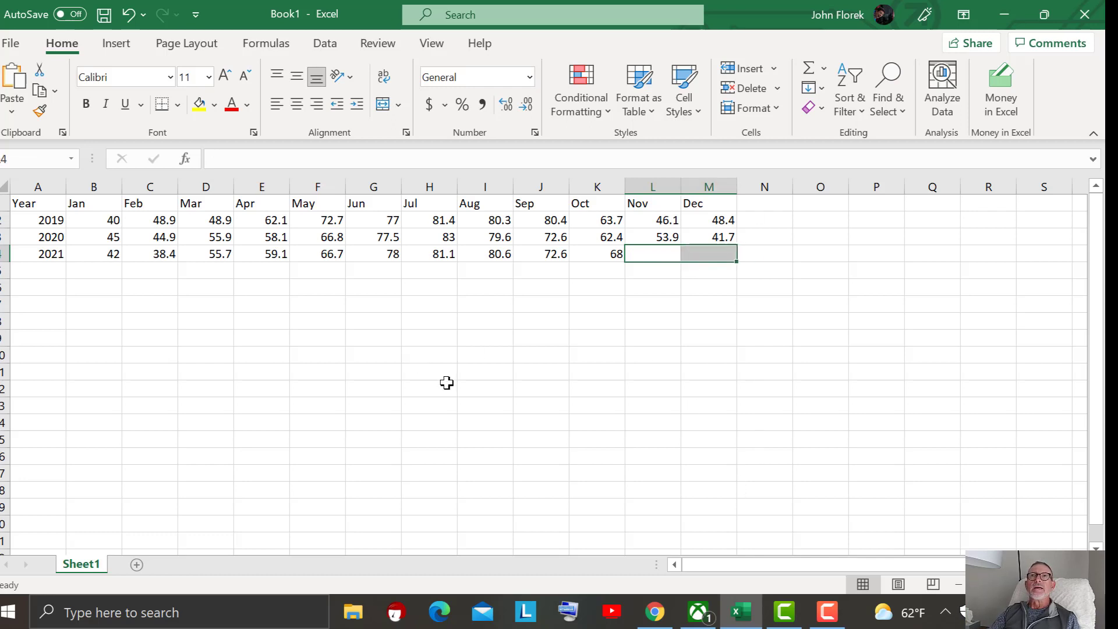
{"action": "left_click", "coordinate": [654, 390]}
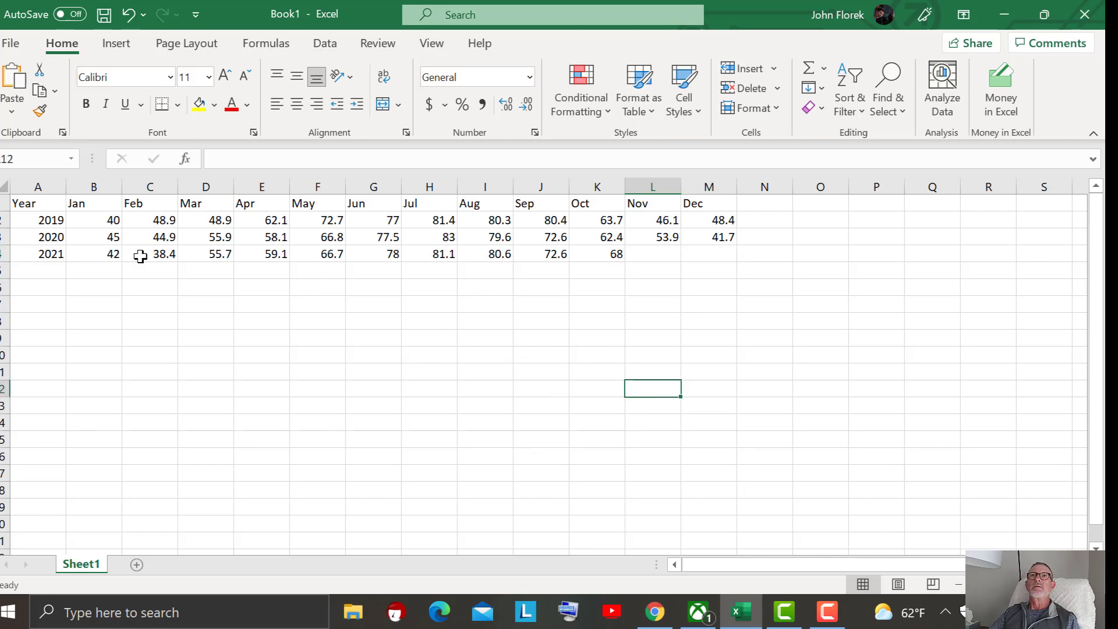
Copy the table A1:M4 and paste it transposed at cell A1 of a new worksheet
{"action": "left_click", "coordinate": [33, 201]}
{"action": "left_click_drag", "start_coordinate": [33, 201], "coordinate": [720, 257]}
{"action": "right_click", "coordinate": [455, 242]}
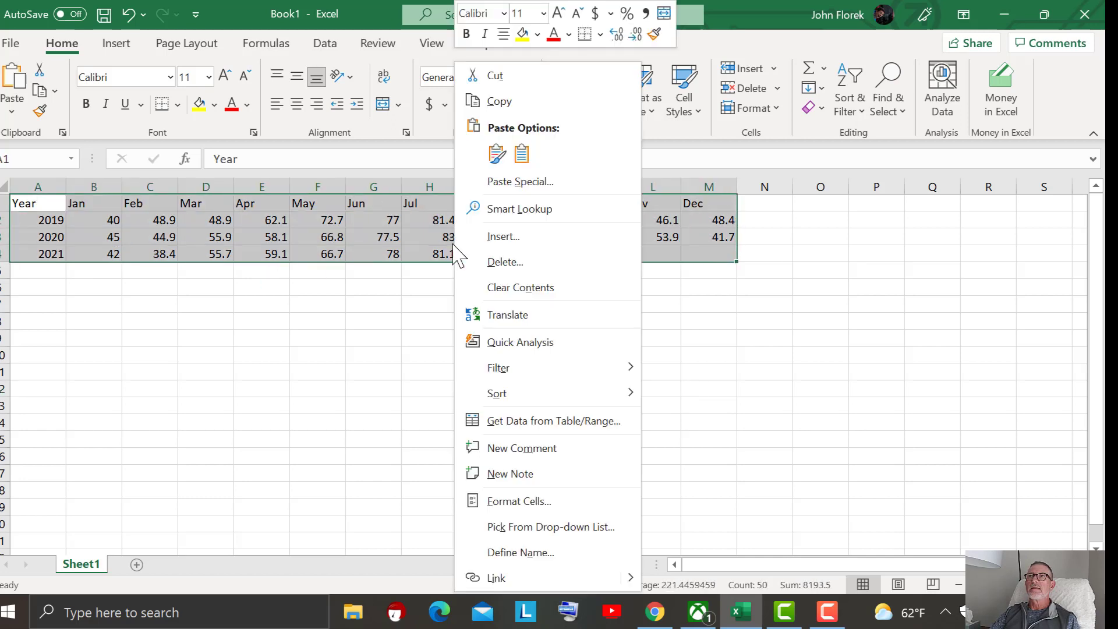
{"action": "left_click", "coordinate": [498, 101]}
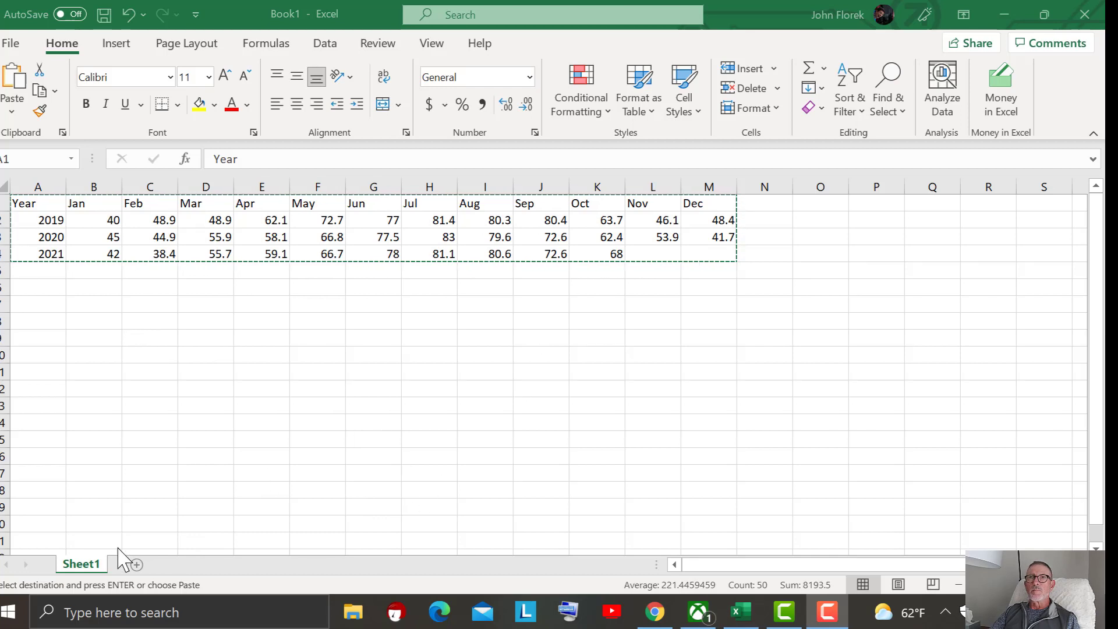
{"action": "left_click", "coordinate": [140, 564]}
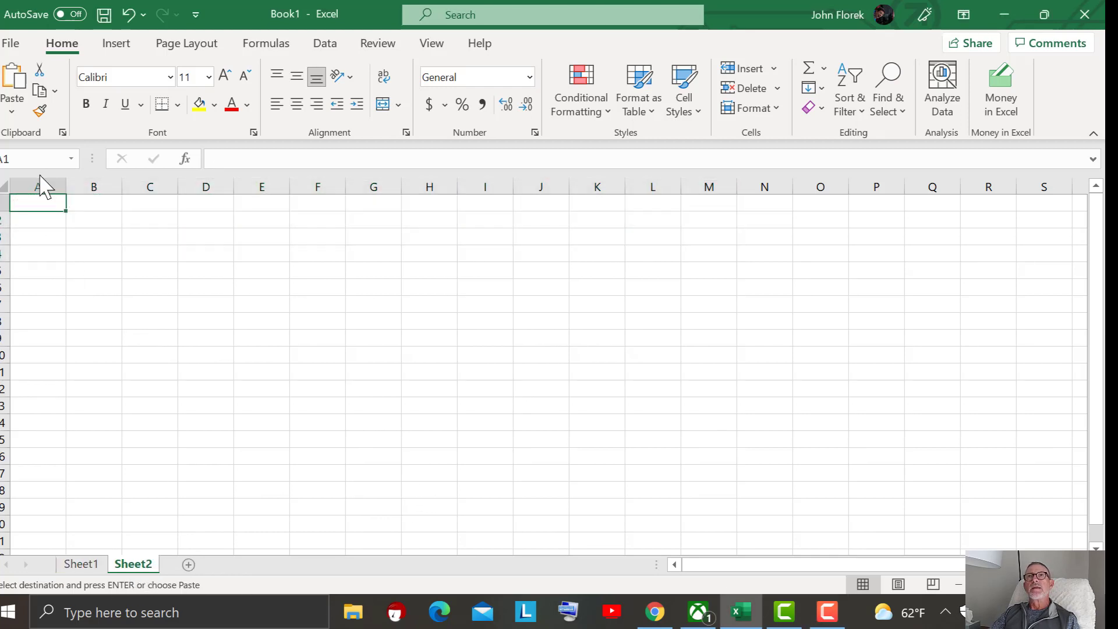
{"action": "right_click", "coordinate": [37, 203]}
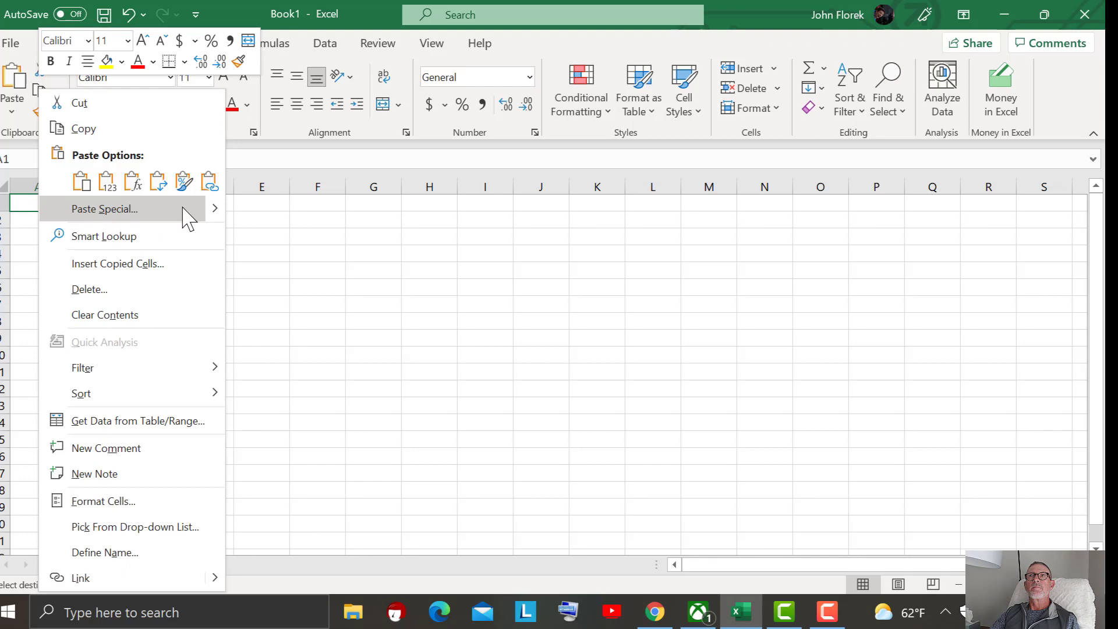
{"action": "mouse_move", "coordinate": [210, 211]}
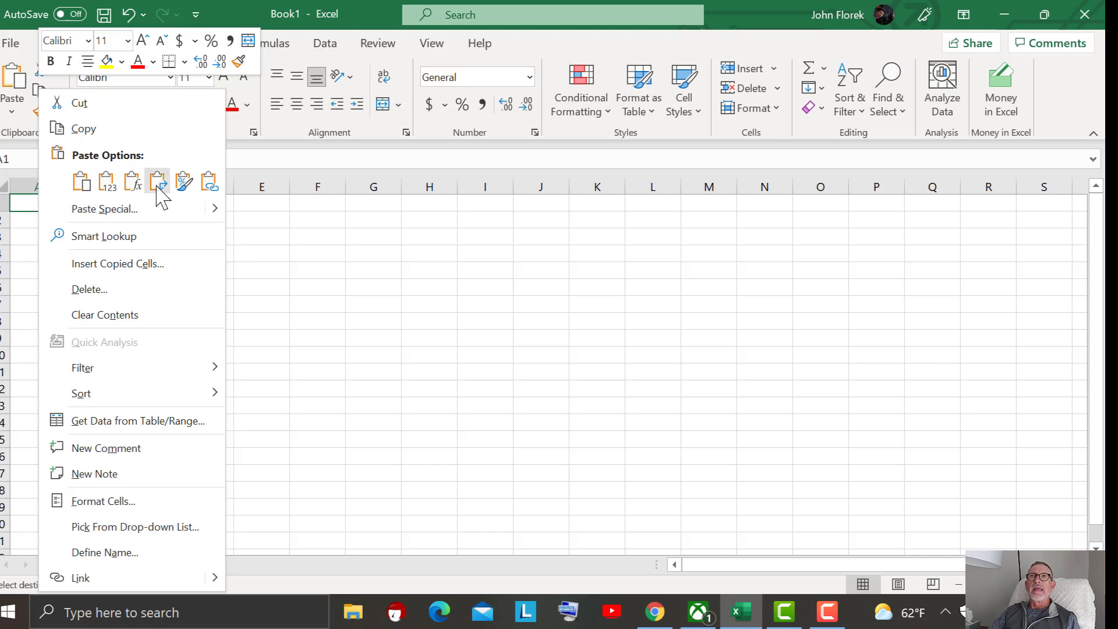
{"action": "left_click", "coordinate": [157, 182]}
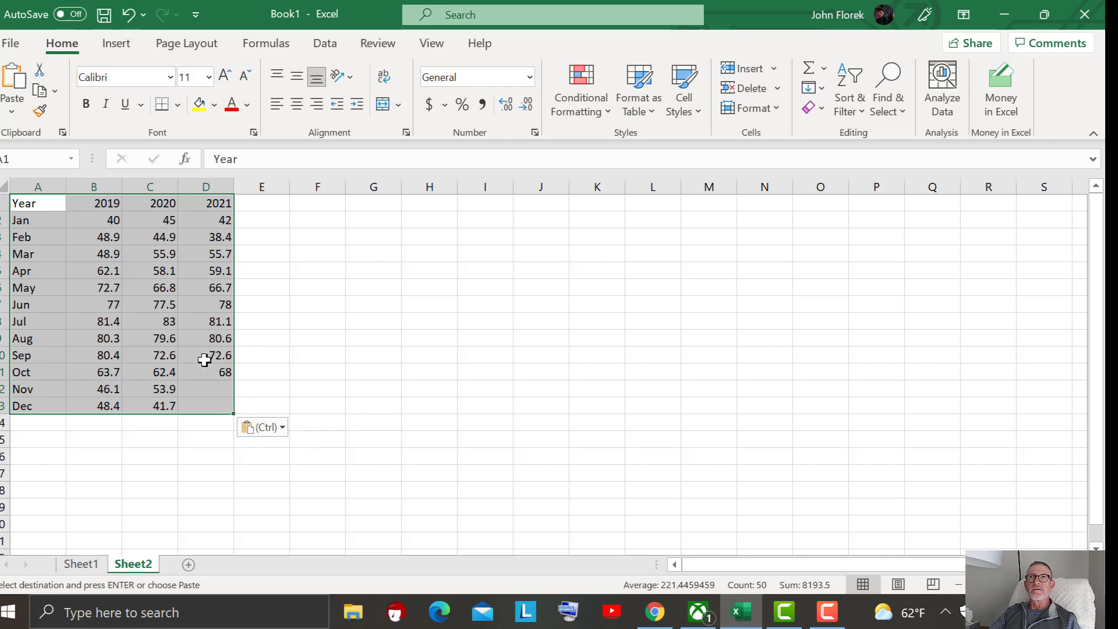
{"action": "left_click", "coordinate": [197, 460]}
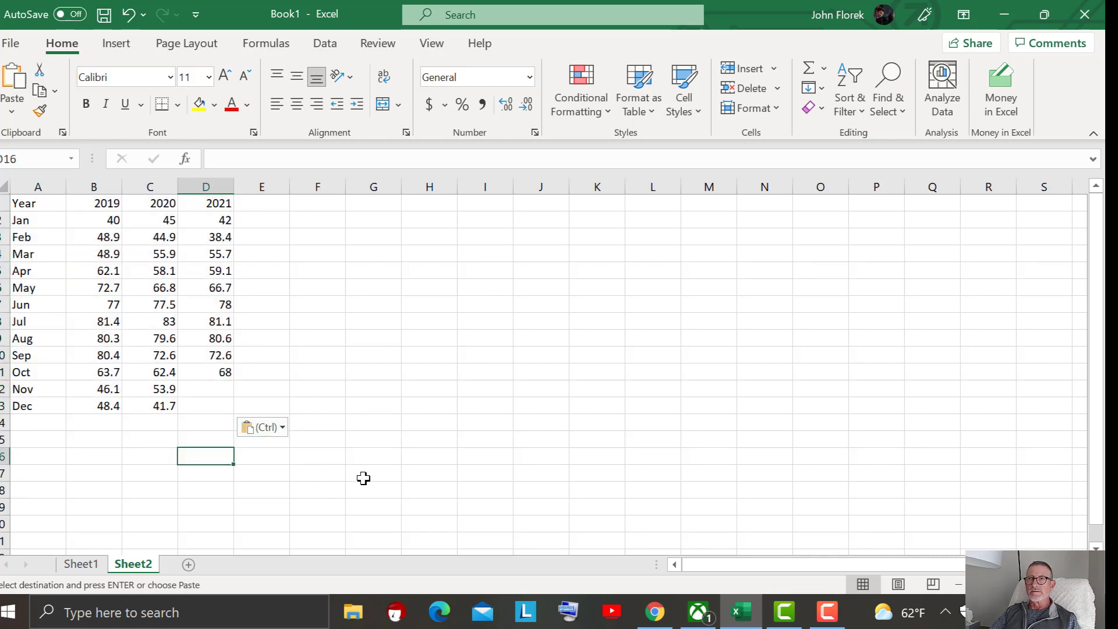
{"action": "left_click_drag", "start_coordinate": [365, 477], "coordinate": [367, 481]}
{"action": "left_click", "coordinate": [151, 474]}
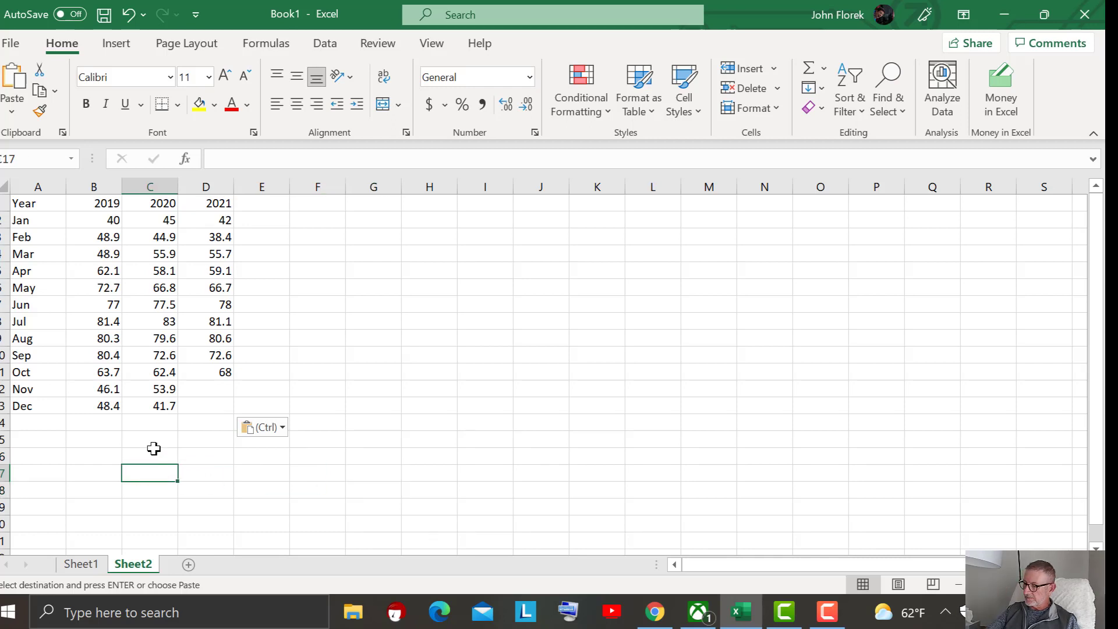
{"action": "left_click", "coordinate": [197, 457]}
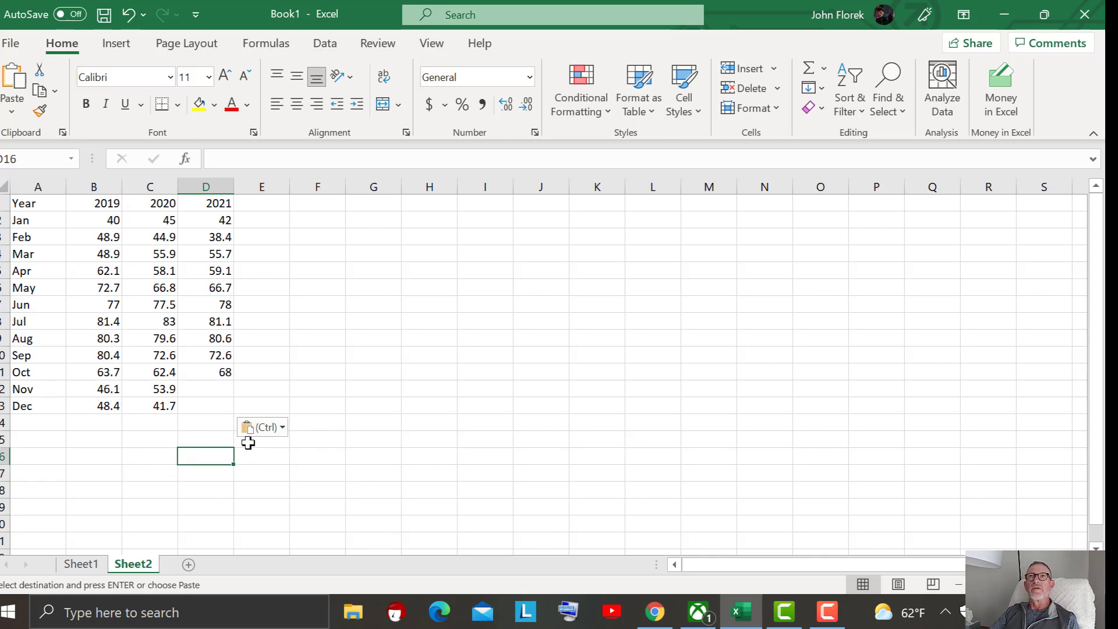
{"action": "left_click", "coordinate": [230, 473]}
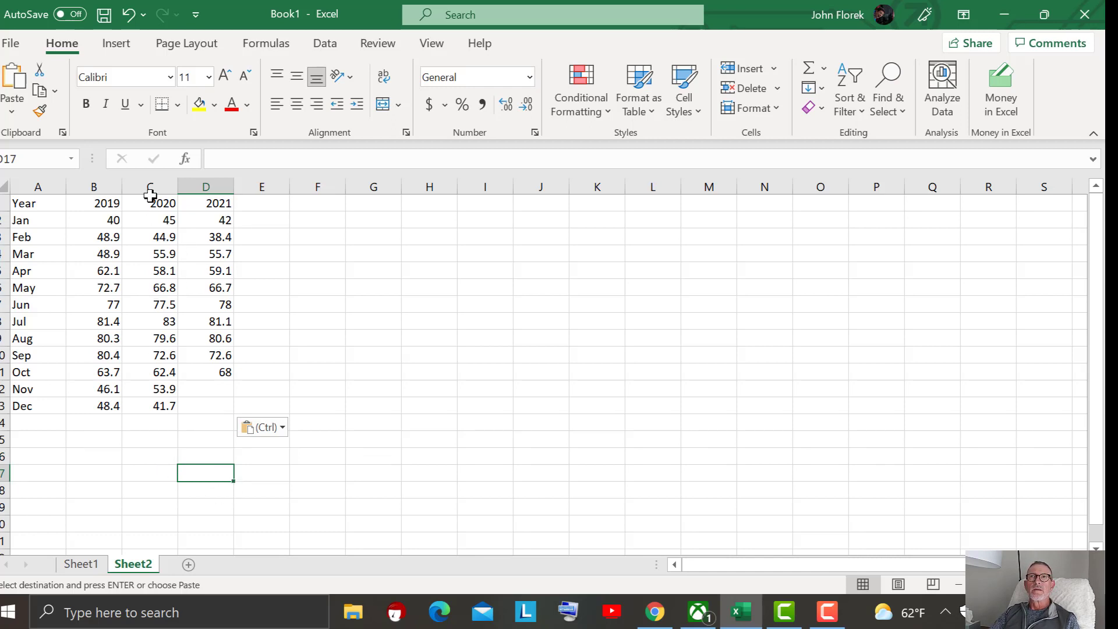
Copy the 2020 column C1:C13 and paste it below the 2019 data, starting at cell B14
{"action": "left_click_drag", "start_coordinate": [159, 201], "coordinate": [156, 414]}
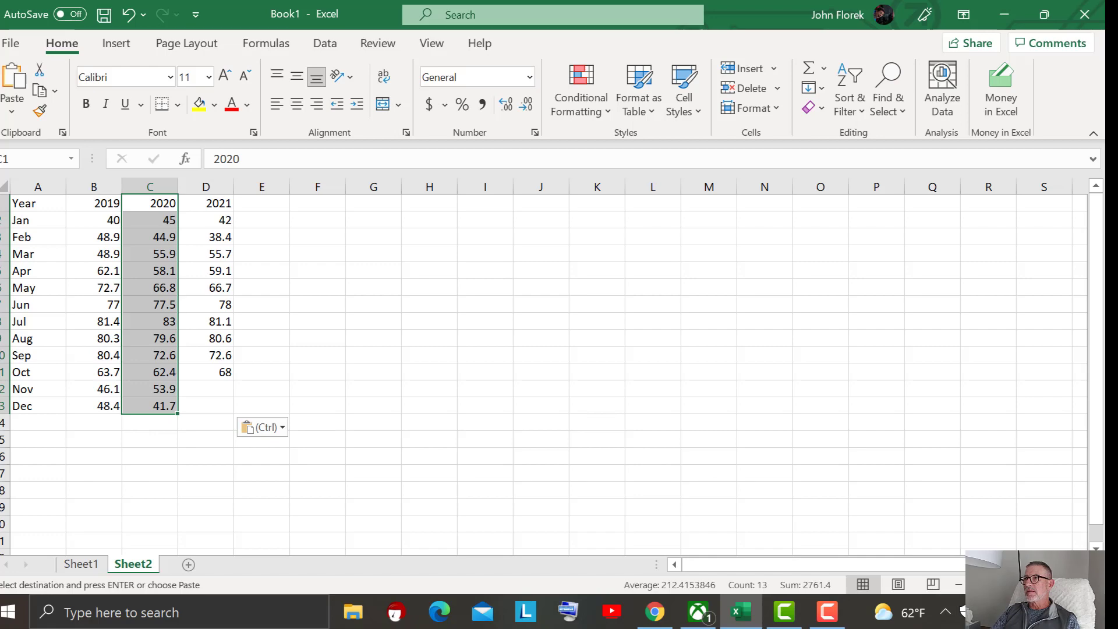
{"action": "left_click_drag", "start_coordinate": [1006, 585], "coordinate": [1009, 585]}
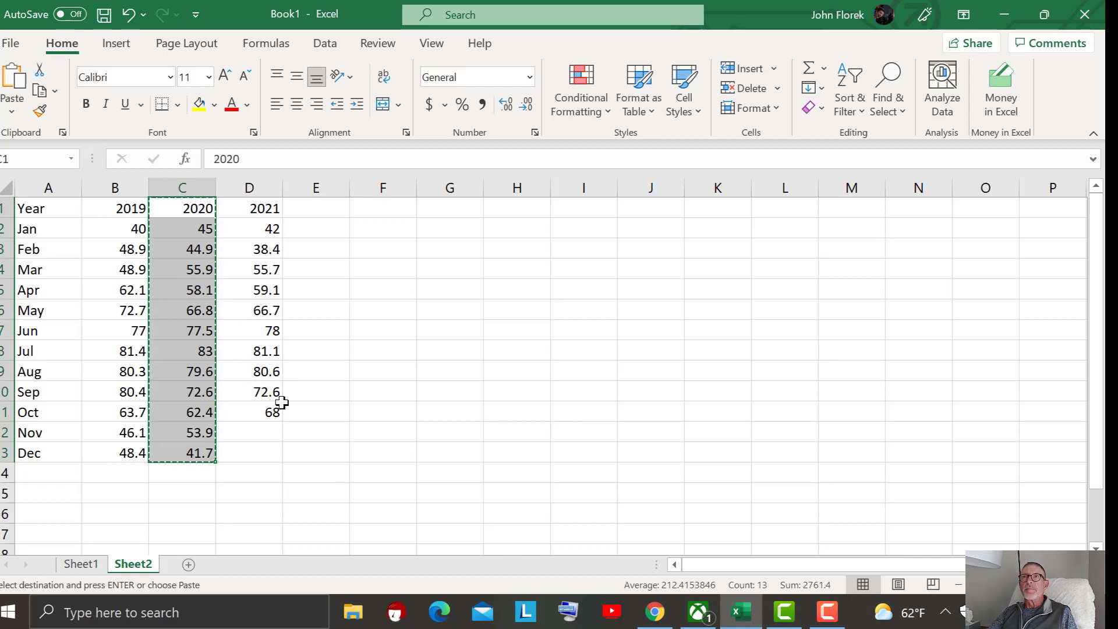
{"action": "left_click", "coordinate": [123, 473]}
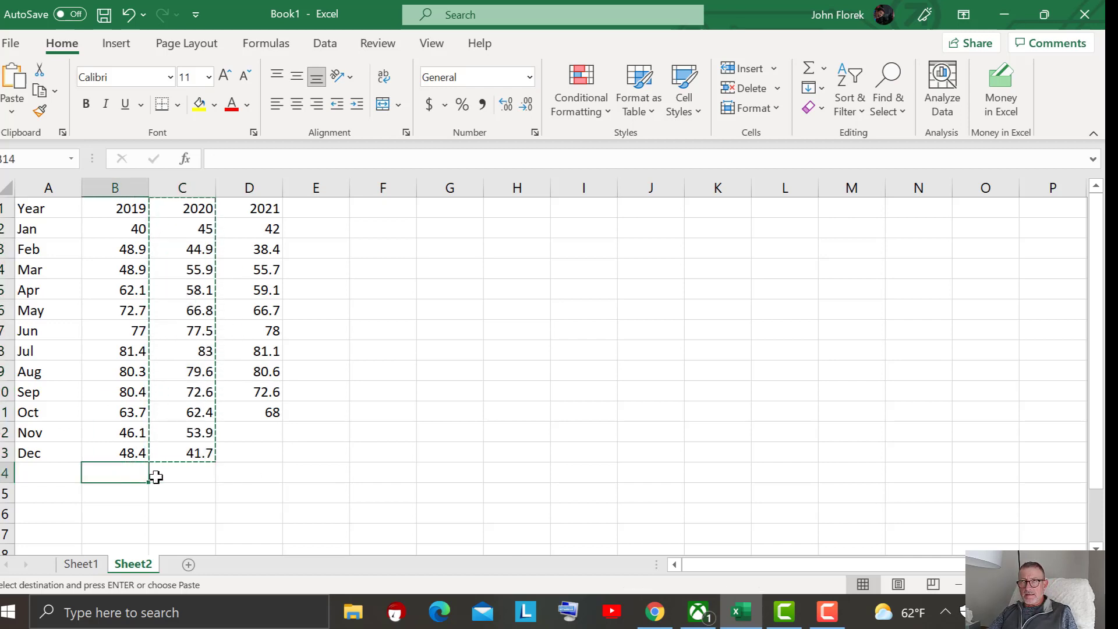
{"action": "key", "text": "ctrl+v"}
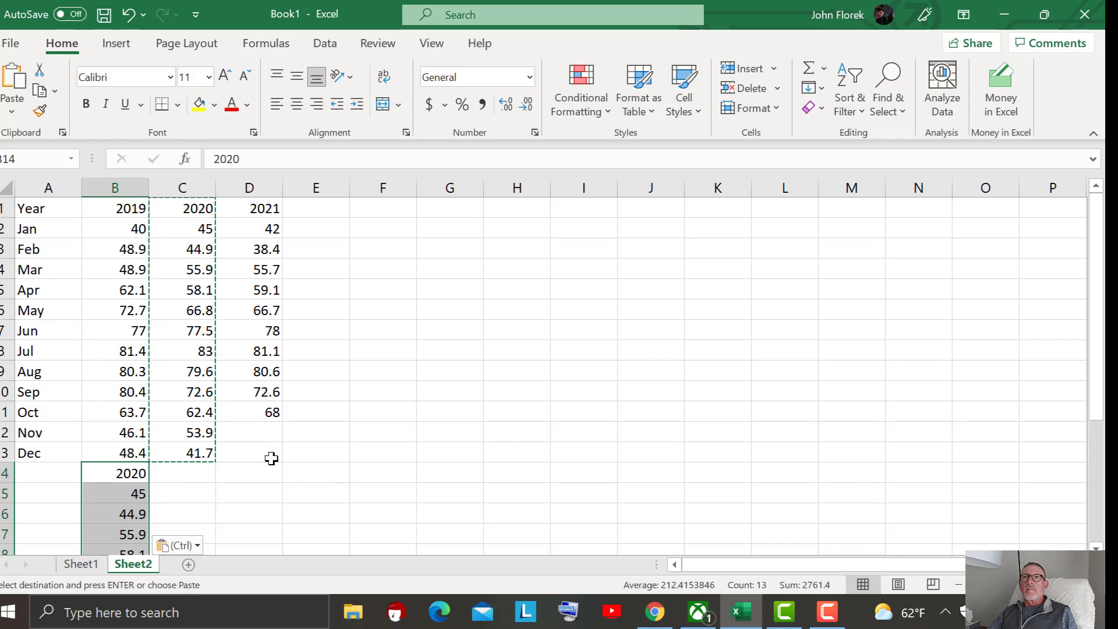
Copy the 2021 column D1:D13 and paste it below the 2020 data, starting at cell B27
{"action": "left_click_drag", "start_coordinate": [258, 208], "coordinate": [263, 453]}
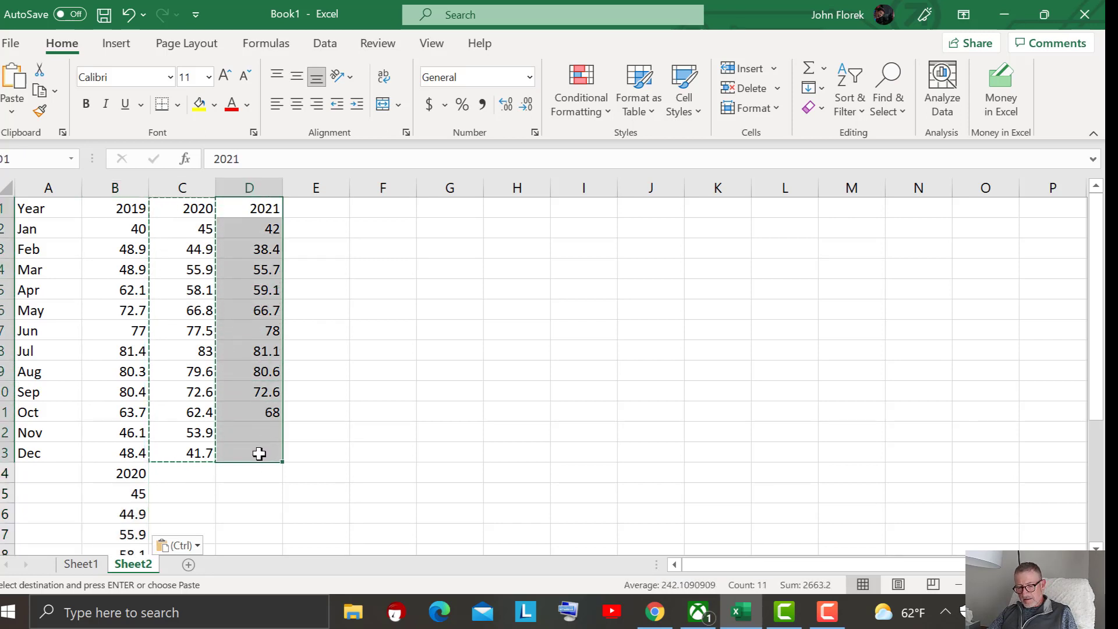
{"action": "key", "text": "ctrl+c"}
{"action": "scroll", "coordinate": [212, 533], "scroll_direction": "down", "scroll_amount": 3}
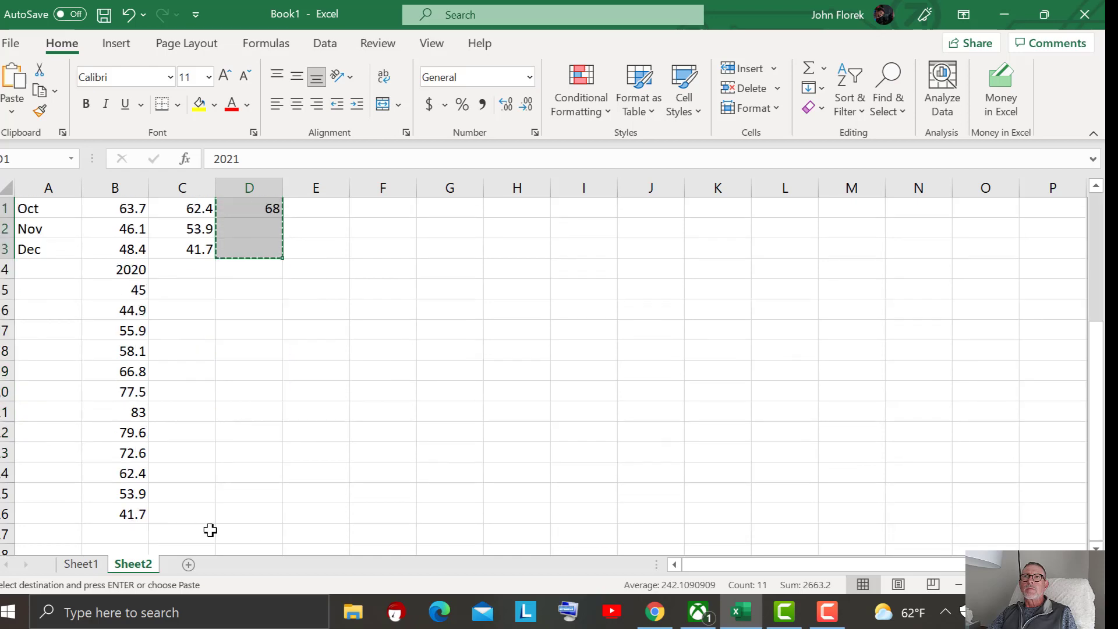
{"action": "left_click", "coordinate": [122, 535]}
{"action": "key", "text": "ctrl+v"}
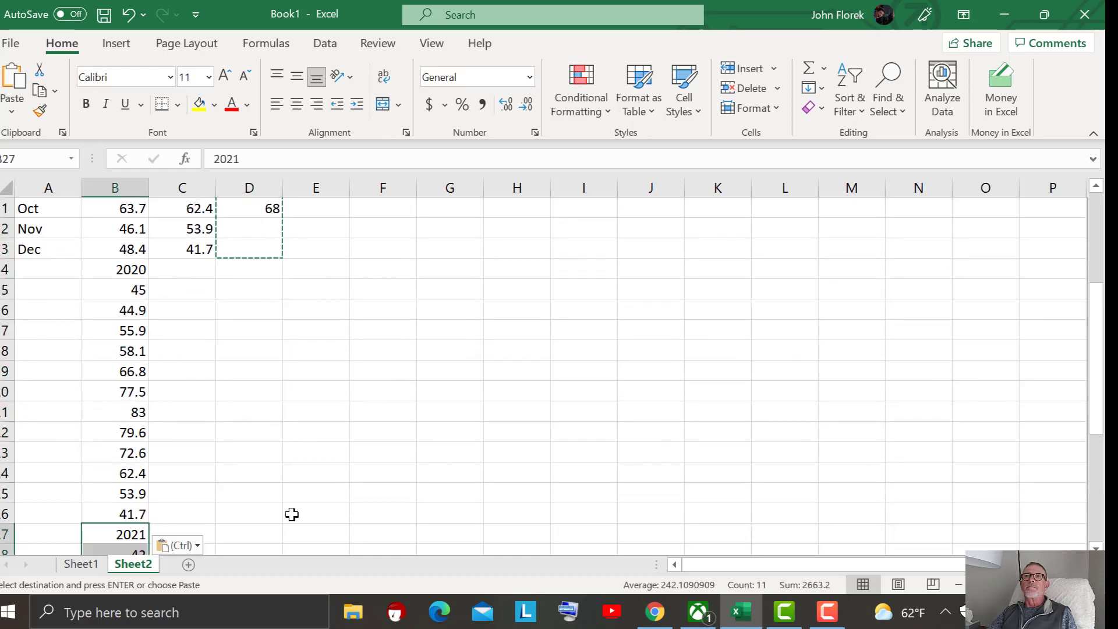
Delete the original 2020 and 2021 columns, C and D
{"action": "scroll", "coordinate": [275, 439], "scroll_direction": "up", "scroll_amount": 3}
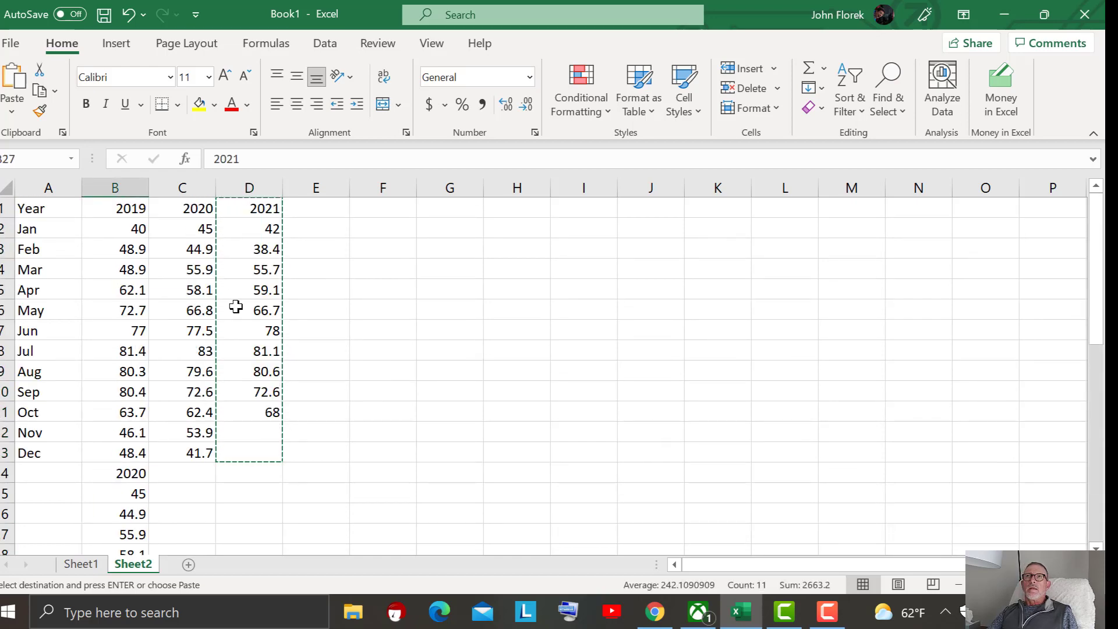
{"action": "left_click_drag", "start_coordinate": [184, 178], "coordinate": [247, 180]}
{"action": "right_click", "coordinate": [249, 188]}
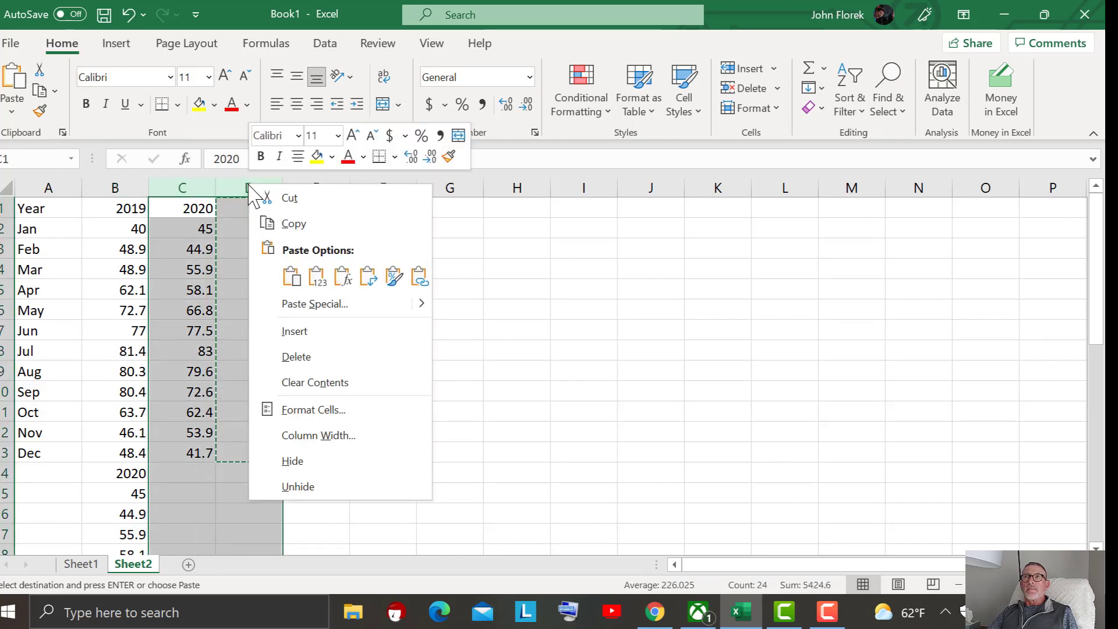
{"action": "left_click", "coordinate": [320, 358]}
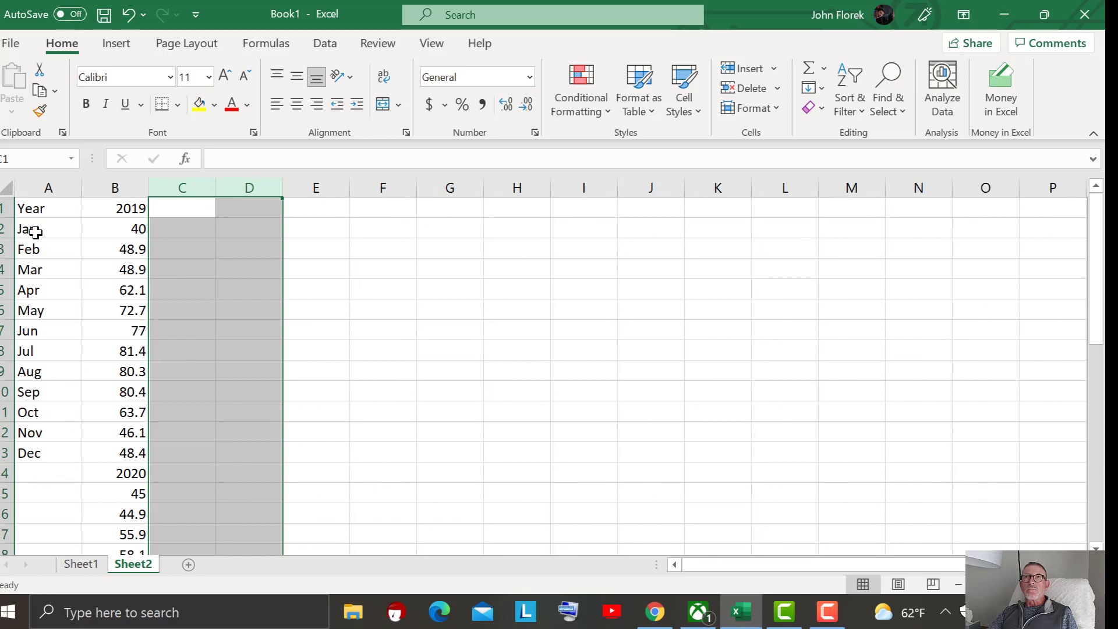
Copy the month names A2:A13 and paste them at A15 and A28 beside the 2020 and 2021 temperatures
{"action": "left_click_drag", "start_coordinate": [35, 232], "coordinate": [62, 446]}
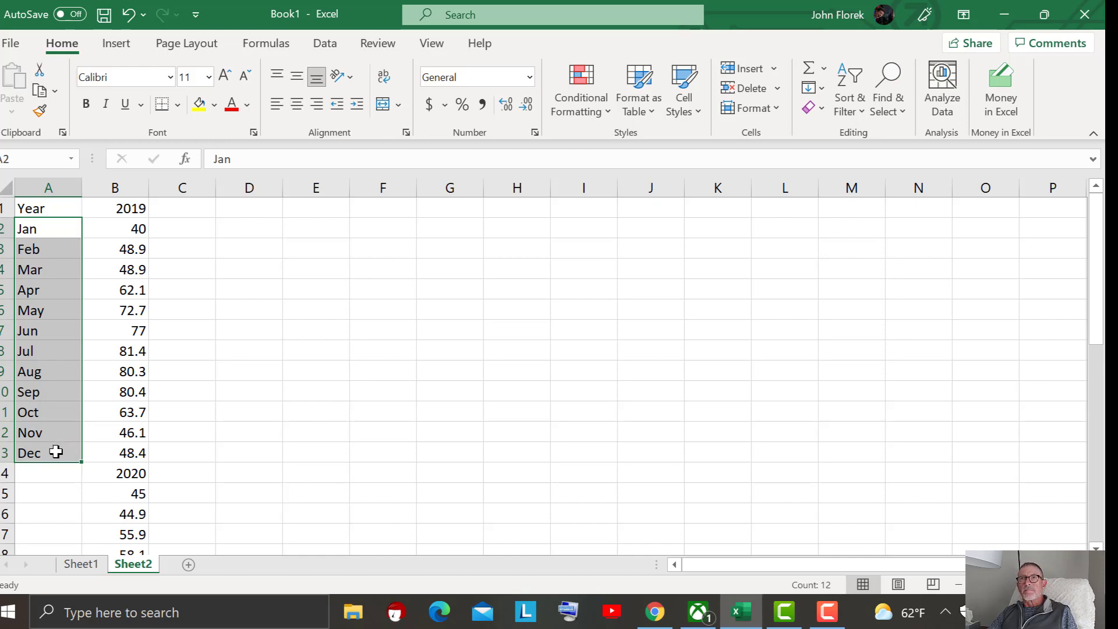
{"action": "key", "text": "ctrl+c"}
{"action": "left_click", "coordinate": [50, 492]}
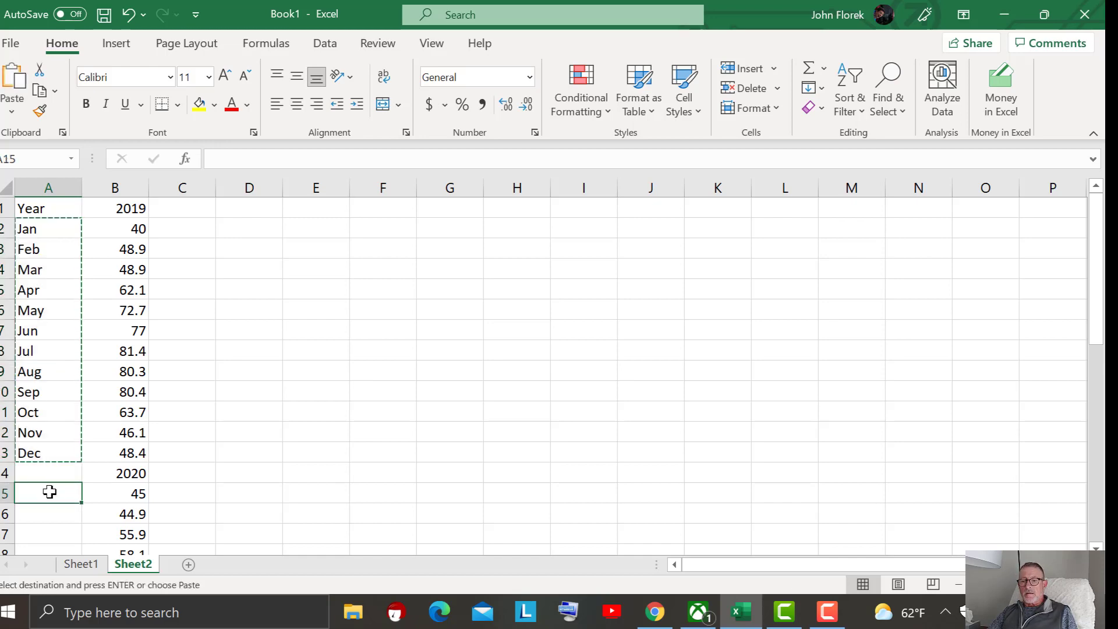
{"action": "key", "text": "ctrl+v"}
{"action": "scroll", "coordinate": [36, 524], "scroll_direction": "down", "scroll_amount": 5}
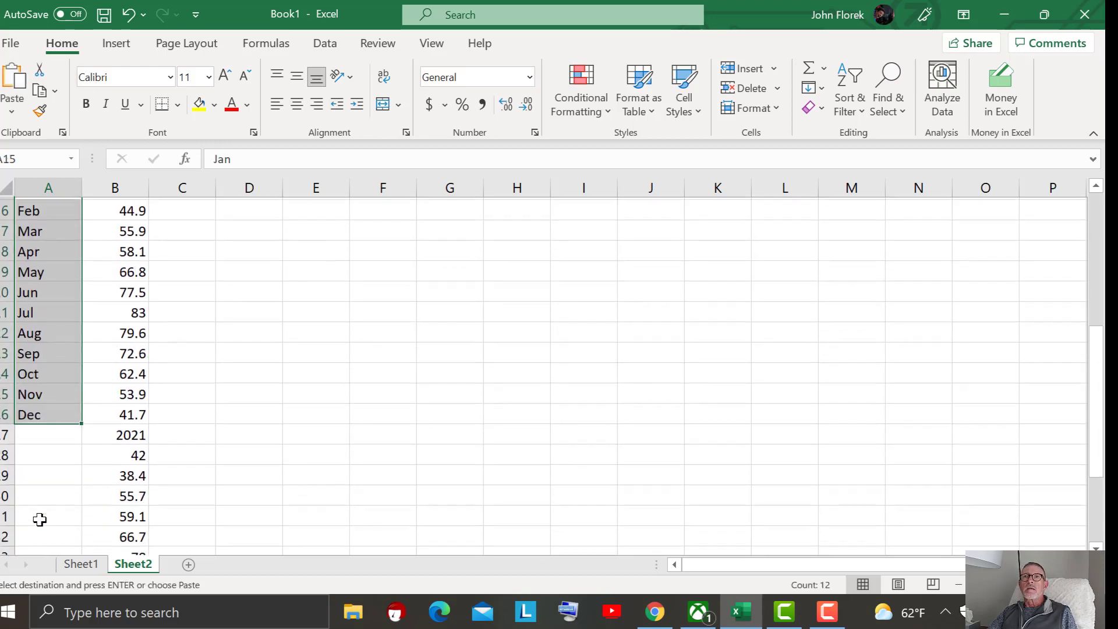
{"action": "left_click", "coordinate": [37, 452]}
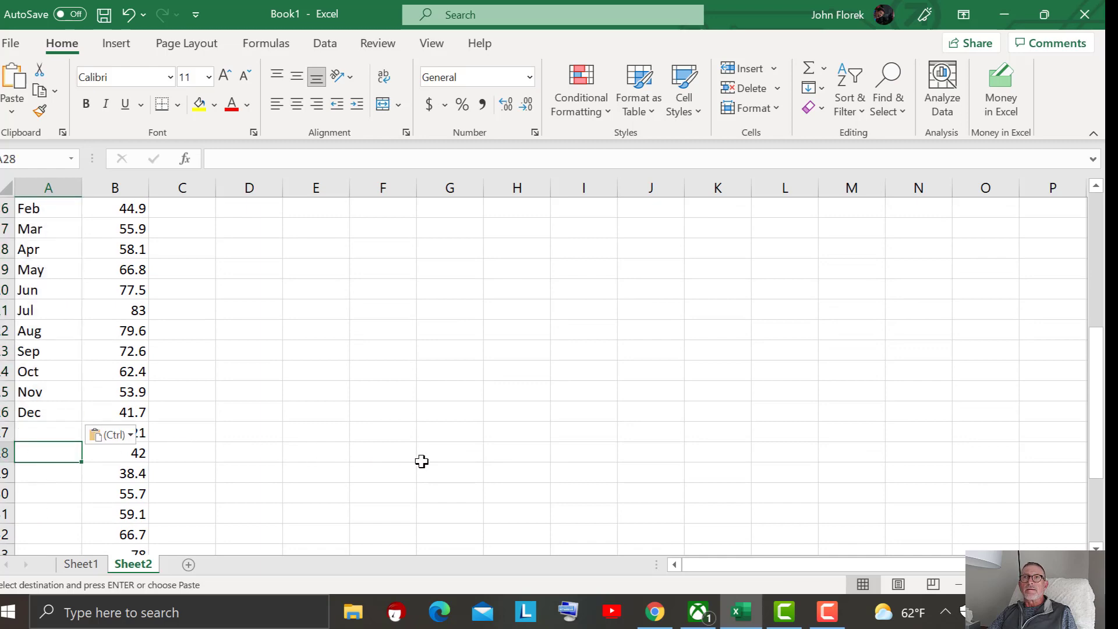
{"action": "key", "text": "ctrl+v"}
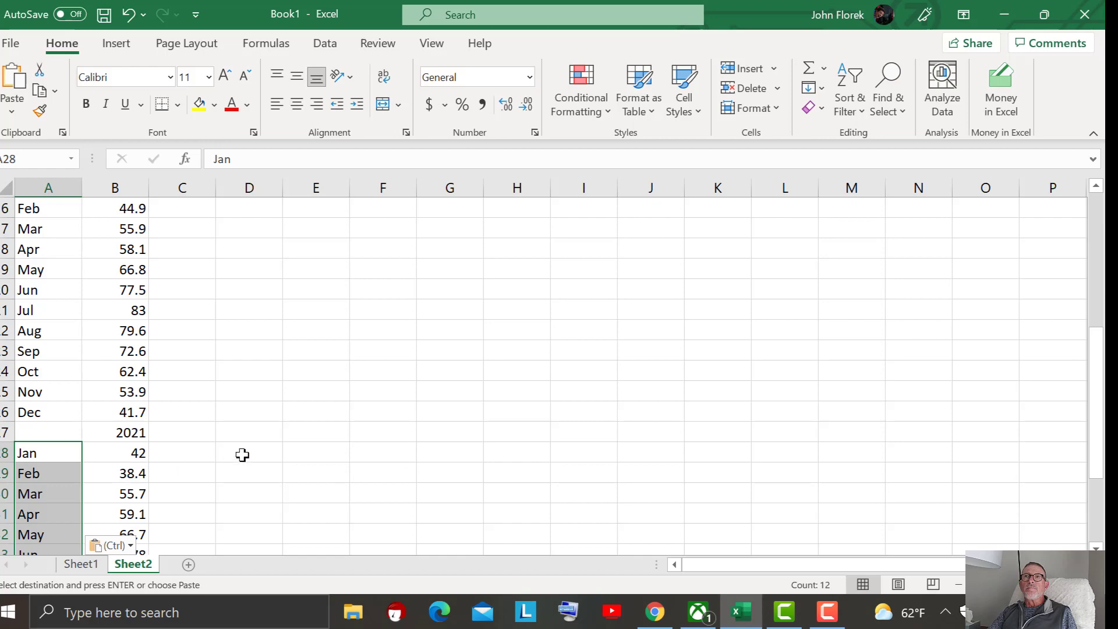
Insert a blank column before the month names in column A
{"action": "scroll", "coordinate": [256, 445], "scroll_direction": "up", "scroll_amount": 5}
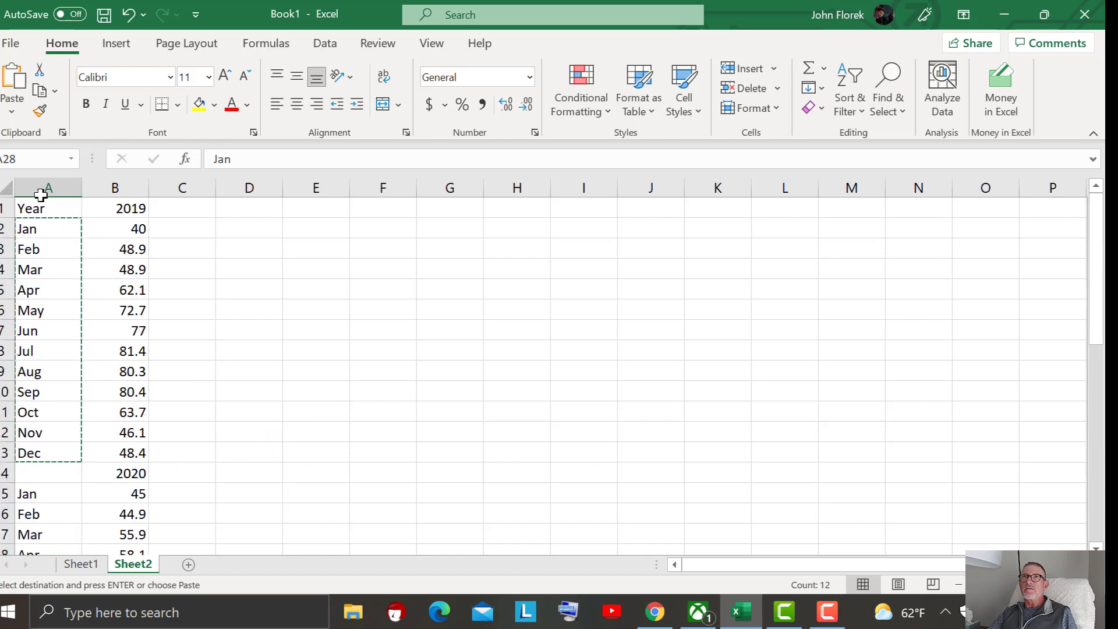
{"action": "left_click", "coordinate": [45, 187]}
{"action": "right_click", "coordinate": [42, 191]}
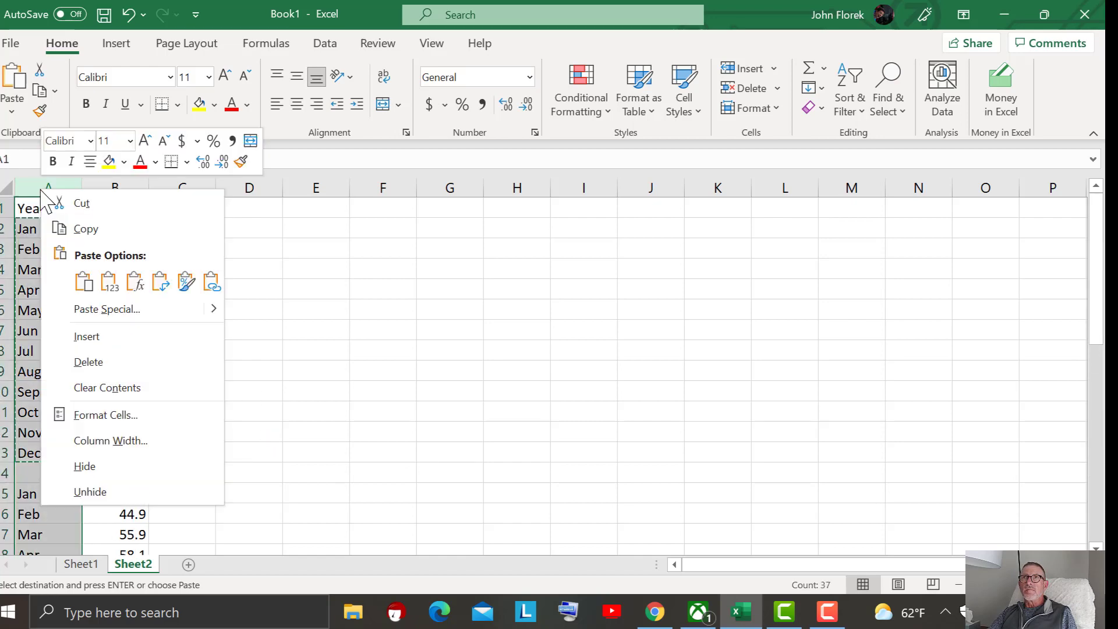
{"action": "left_click", "coordinate": [107, 338]}
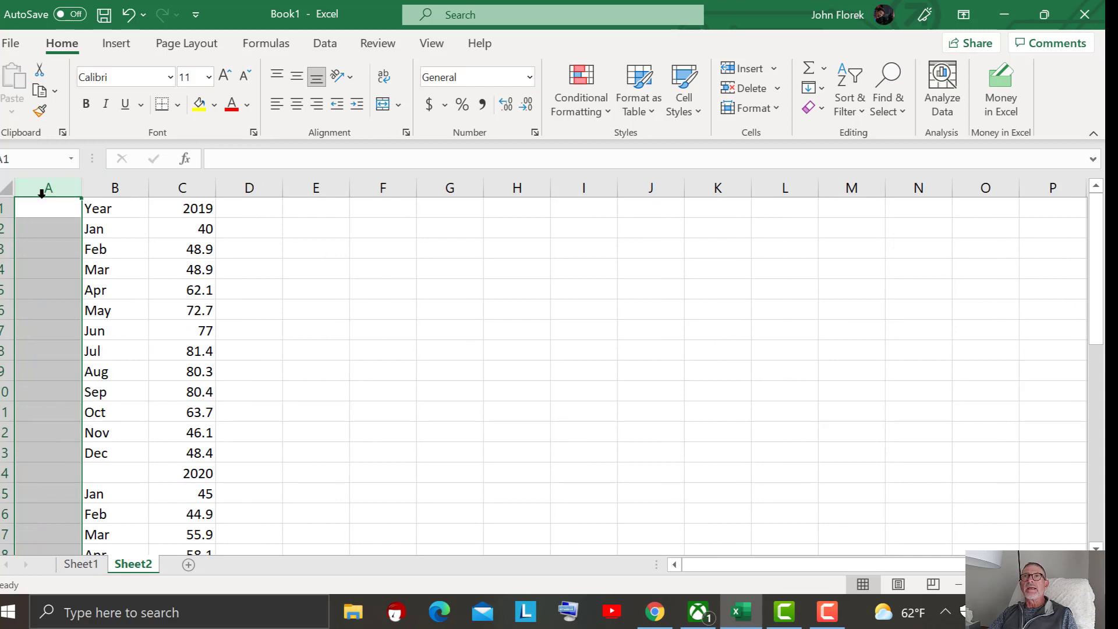
Insert two more blank columns before column A and delete the two extra blank columns
{"action": "right_click", "coordinate": [46, 189]}
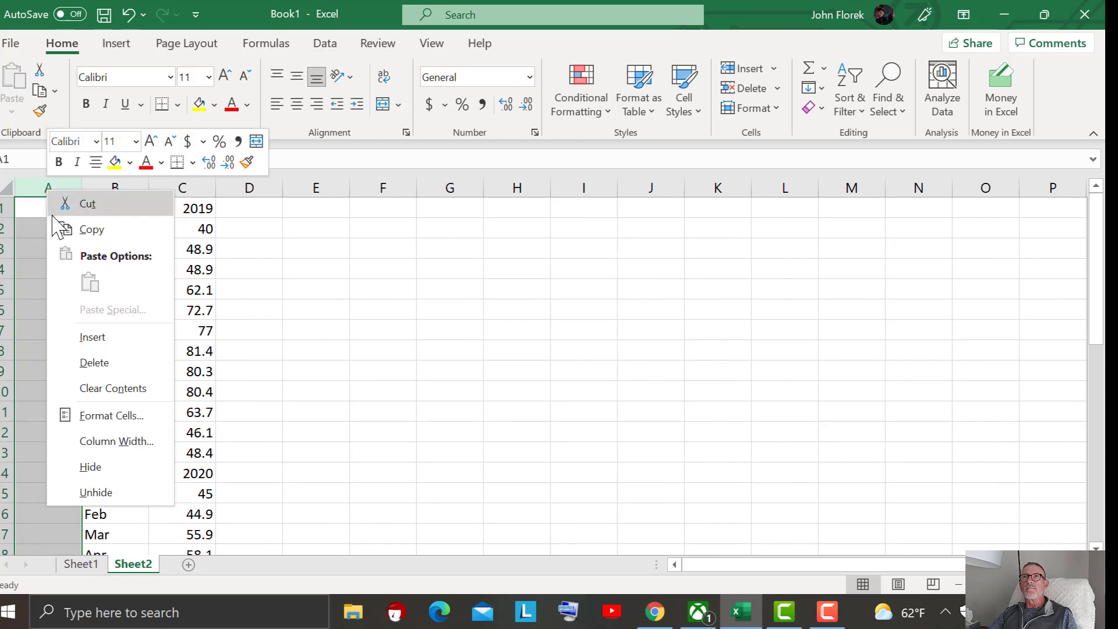
{"action": "left_click", "coordinate": [125, 340]}
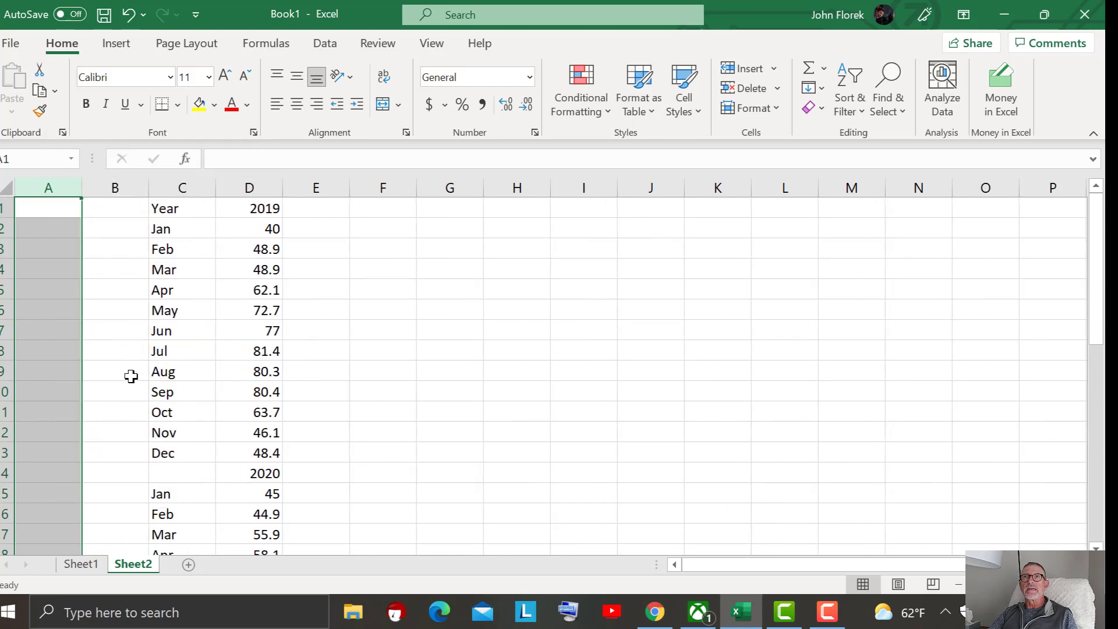
{"action": "right_click", "coordinate": [48, 186]}
{"action": "left_click", "coordinate": [91, 338]}
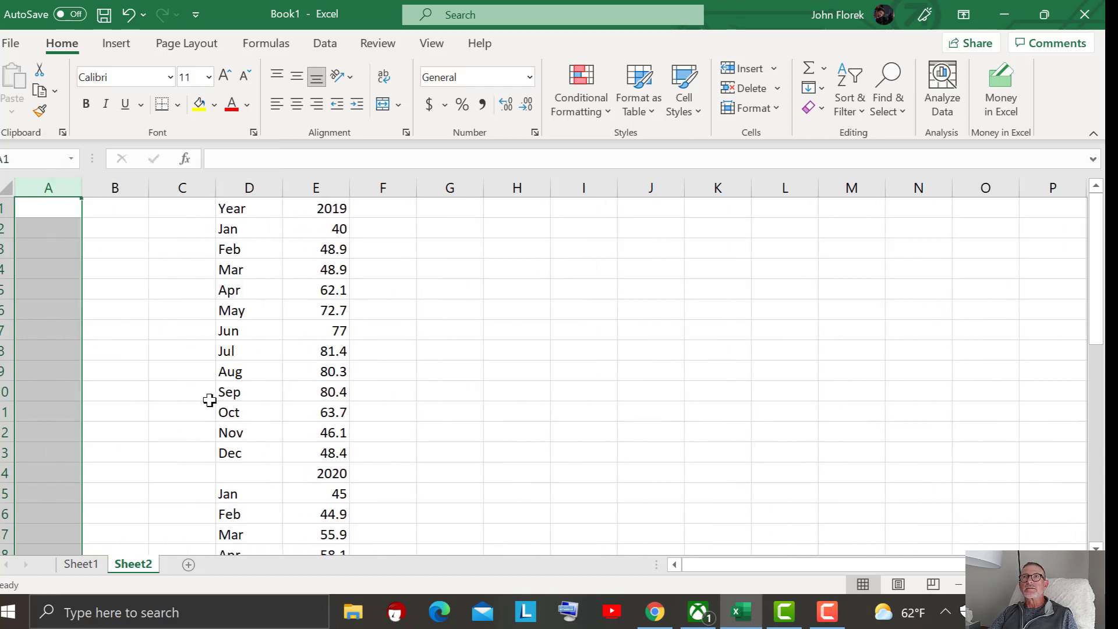
{"action": "left_click_drag", "start_coordinate": [131, 188], "coordinate": [50, 190]}
{"action": "right_click", "coordinate": [124, 187]}
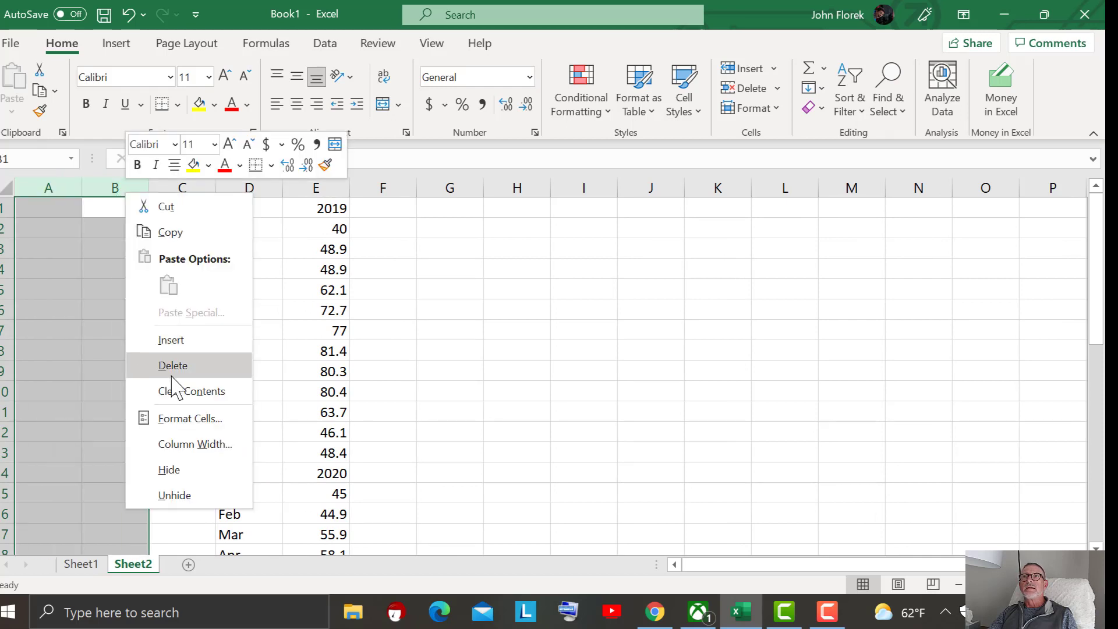
{"action": "left_click", "coordinate": [139, 368]}
Copy the year 2019 from C1 into A2:A13 beside the 2019 months
{"action": "left_click", "coordinate": [40, 233]}
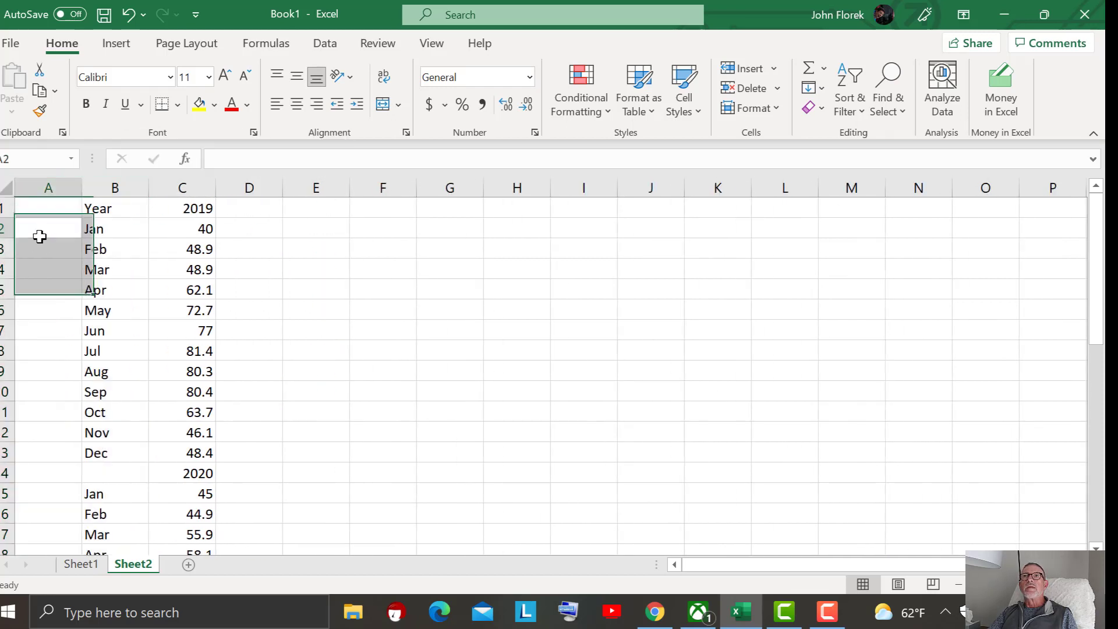
{"action": "left_click", "coordinate": [200, 208]}
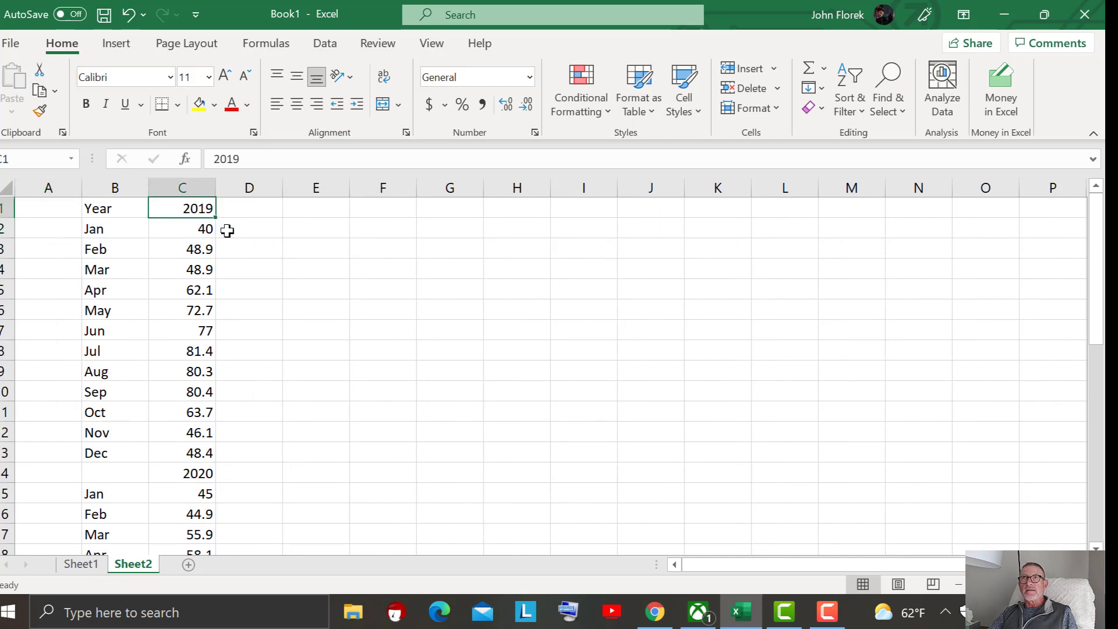
{"action": "key", "text": "ctrl+c"}
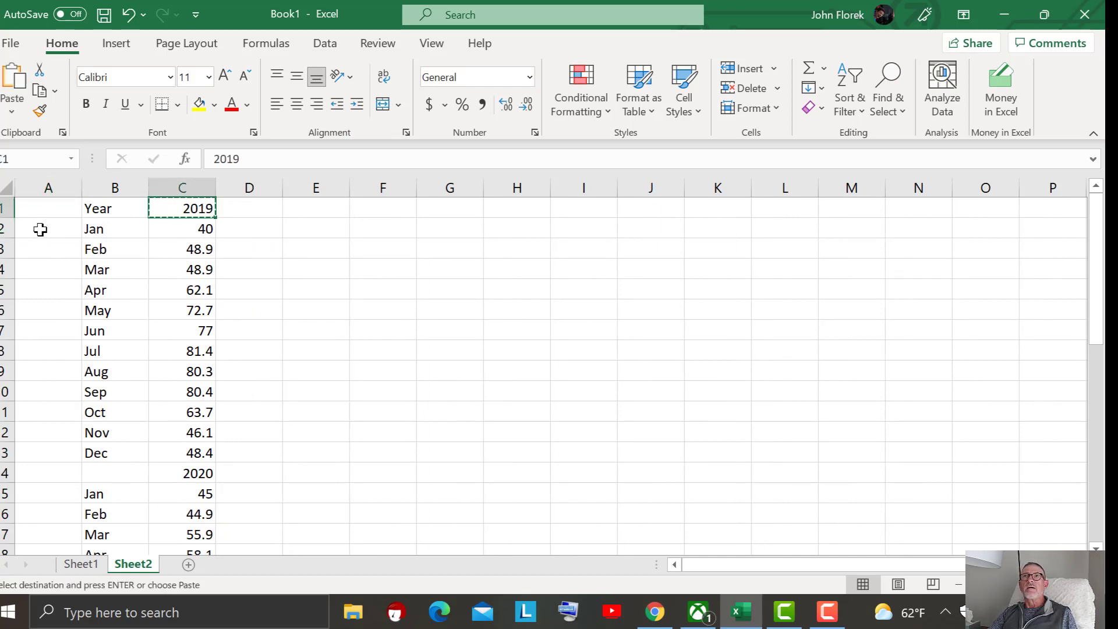
{"action": "left_click_drag", "start_coordinate": [37, 228], "coordinate": [45, 442]}
{"action": "key", "text": "Return"}
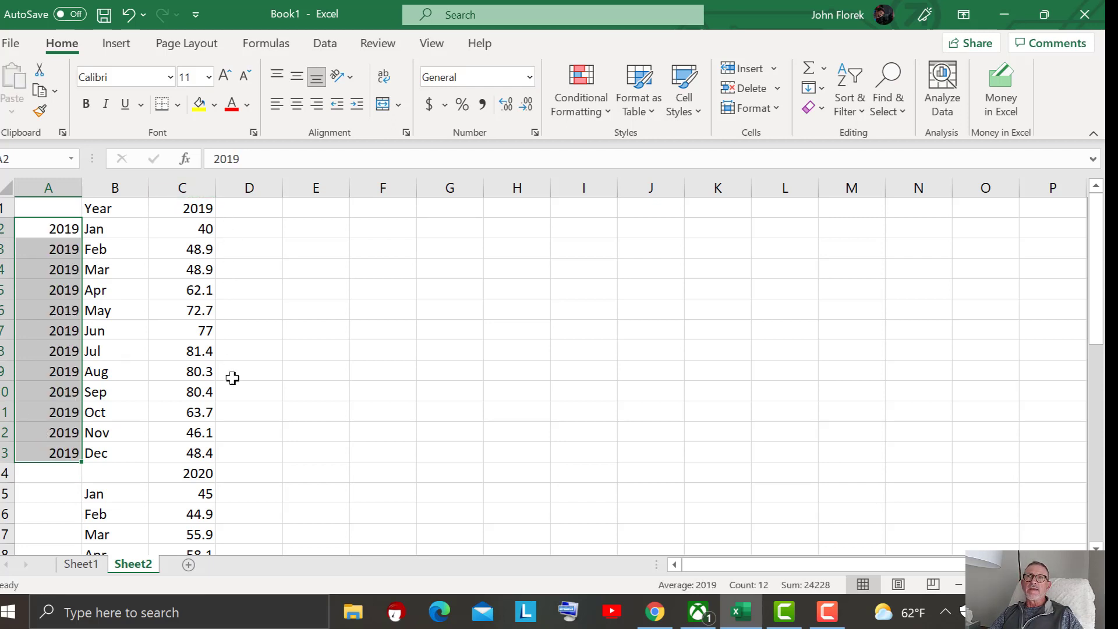
Copy the year 2020 from C14 into A15:A26 beside the 2020 months
{"action": "left_click", "coordinate": [187, 473]}
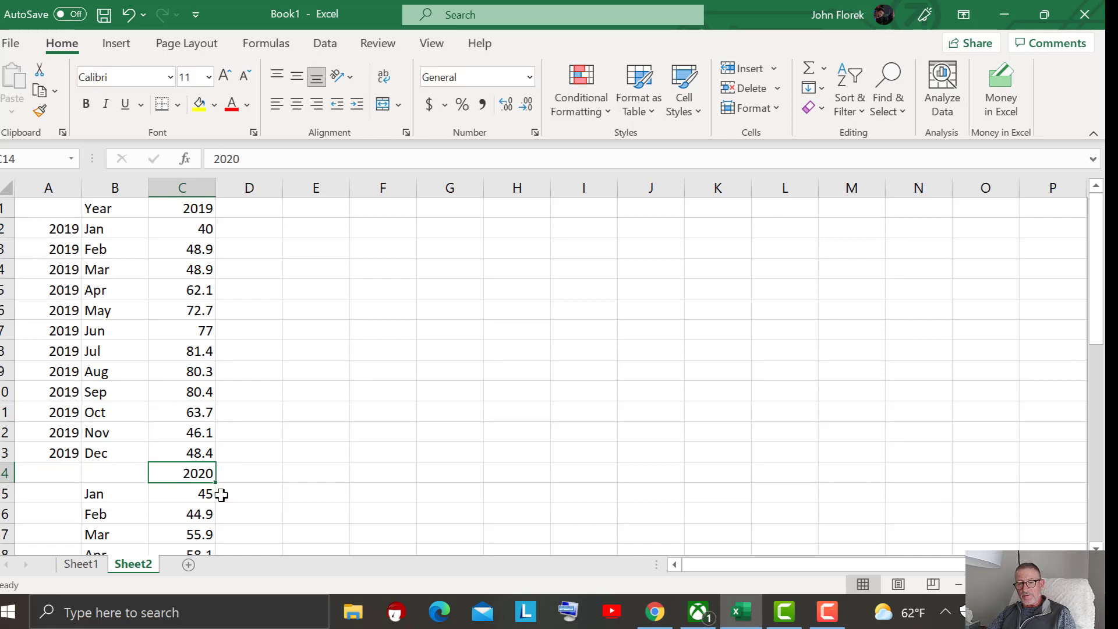
{"action": "key", "text": "ctrl+c"}
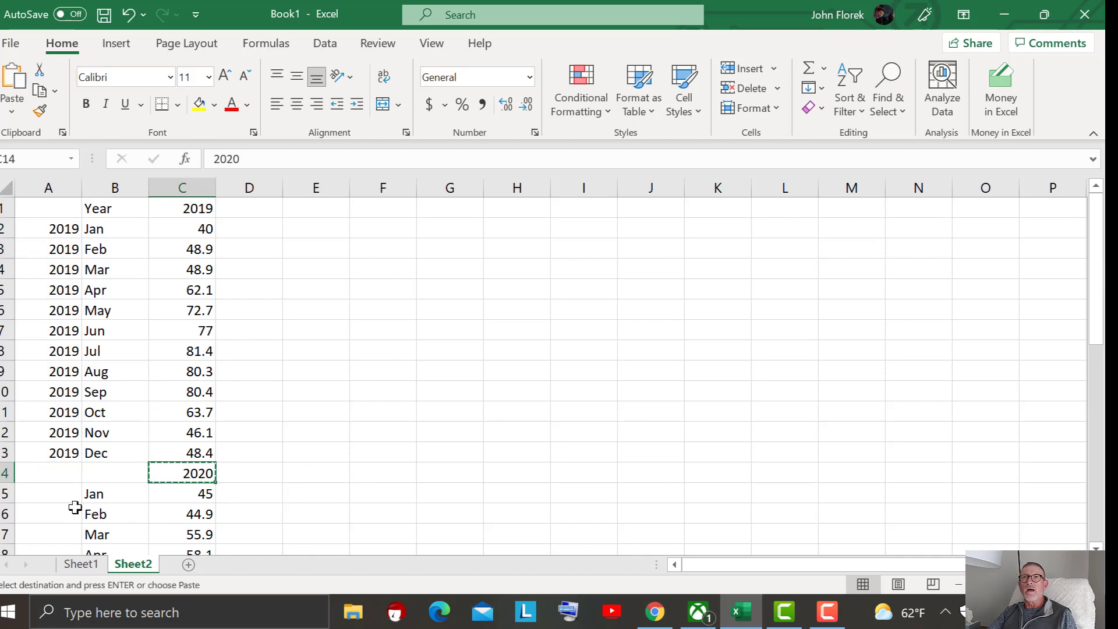
{"action": "left_click_drag", "start_coordinate": [52, 492], "coordinate": [35, 277]}
{"action": "key", "text": "Return"}
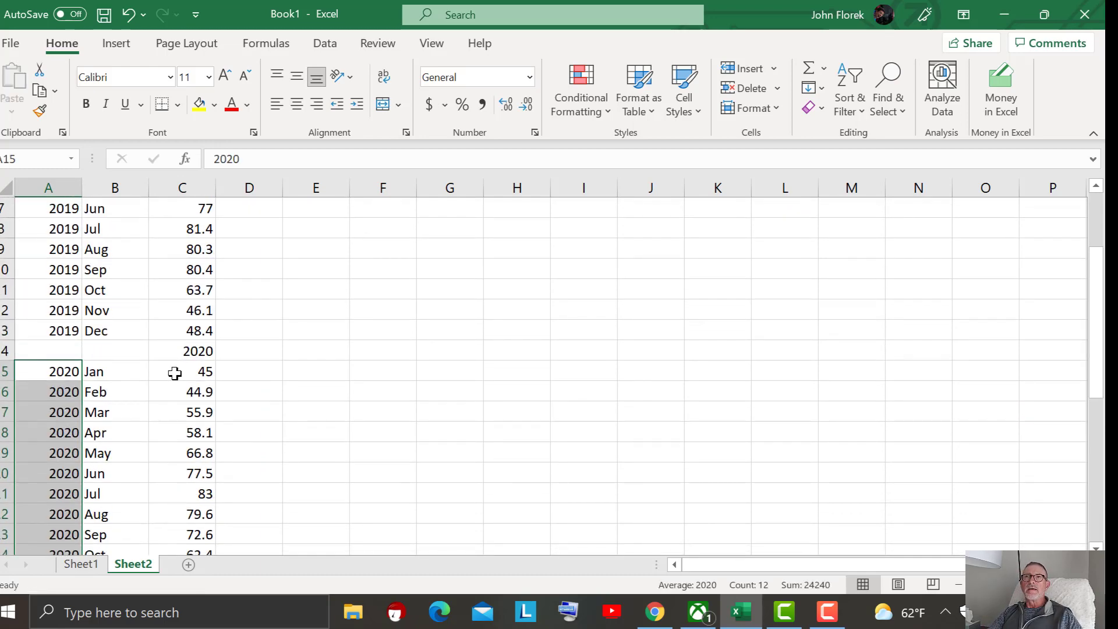
Copy the year 2021 from C27 into A28:A39 beside the 2021 months
{"action": "scroll", "coordinate": [211, 395], "scroll_direction": "down", "scroll_amount": 5}
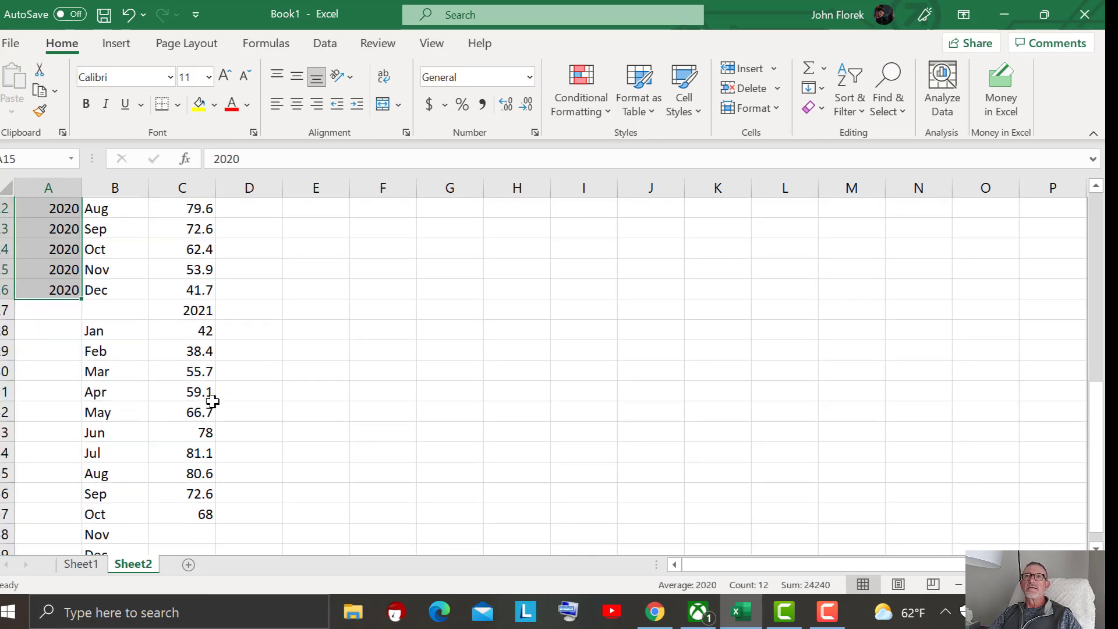
{"action": "left_click", "coordinate": [204, 315]}
{"action": "key", "text": "ctrl+c"}
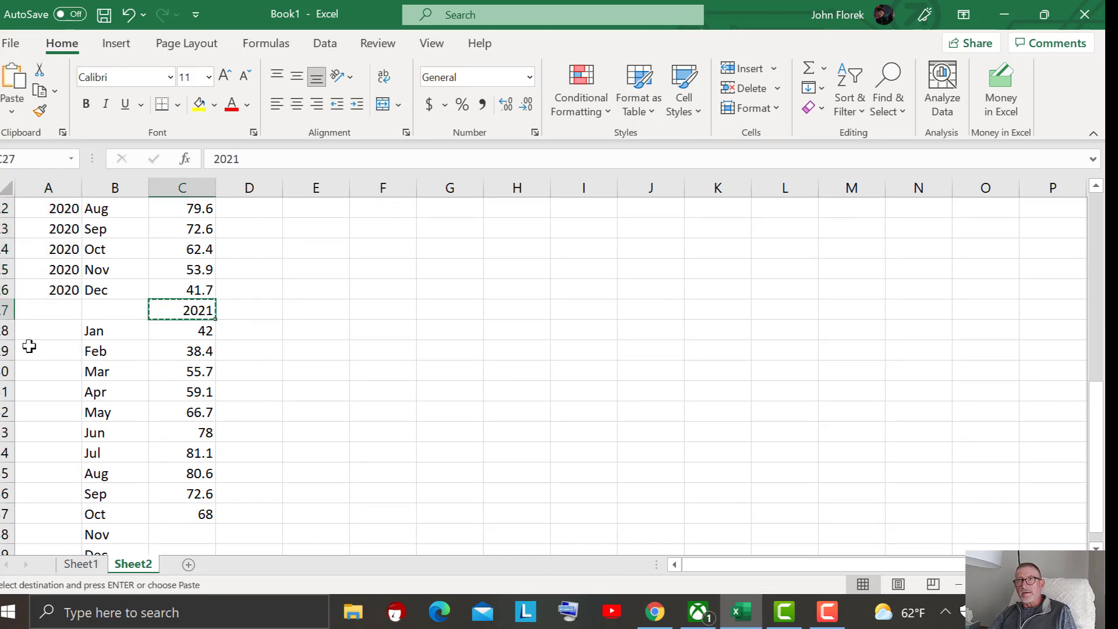
{"action": "left_click_drag", "start_coordinate": [51, 328], "coordinate": [65, 487]}
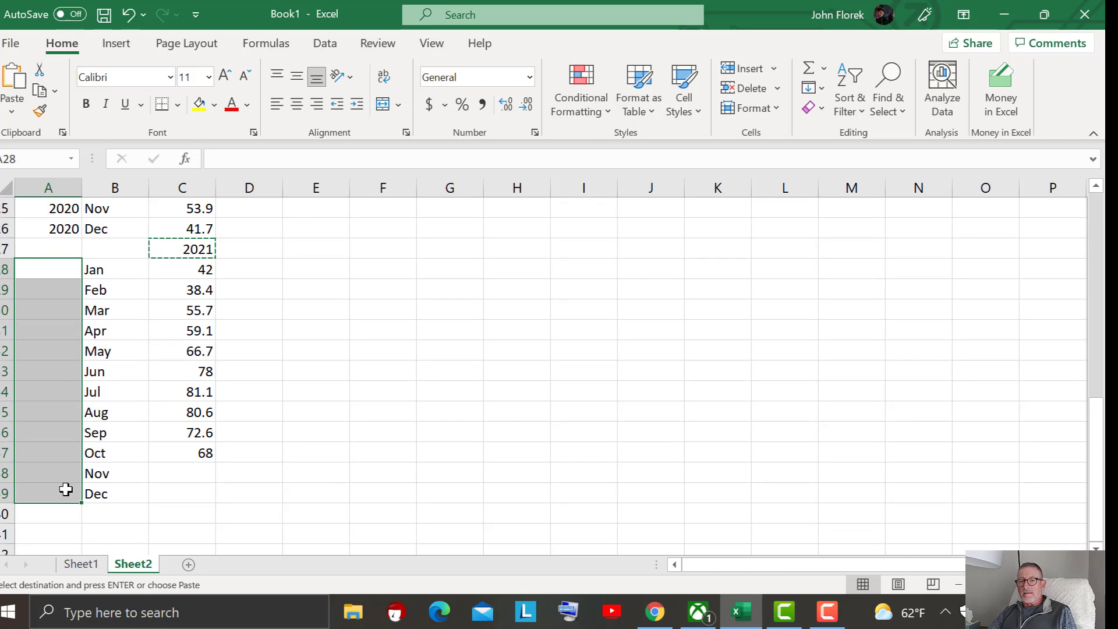
{"action": "key", "text": "Return"}
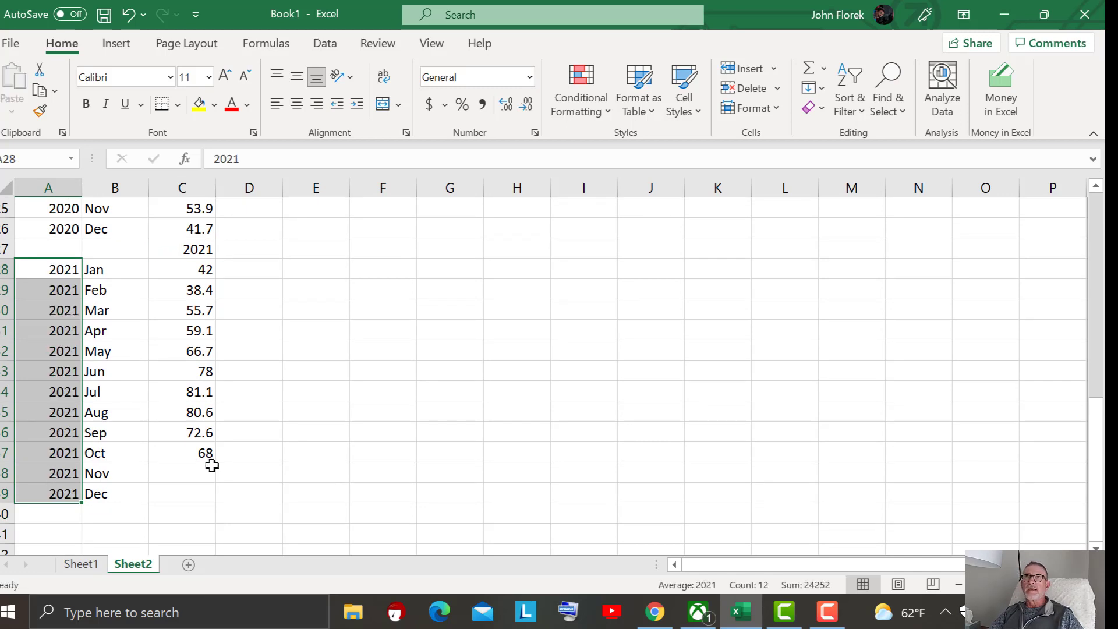
Delete the leftover year heading rows, row 27 for 2021 and row 14 for 2020
{"action": "scroll", "coordinate": [232, 509], "scroll_direction": "up", "scroll_amount": 3}
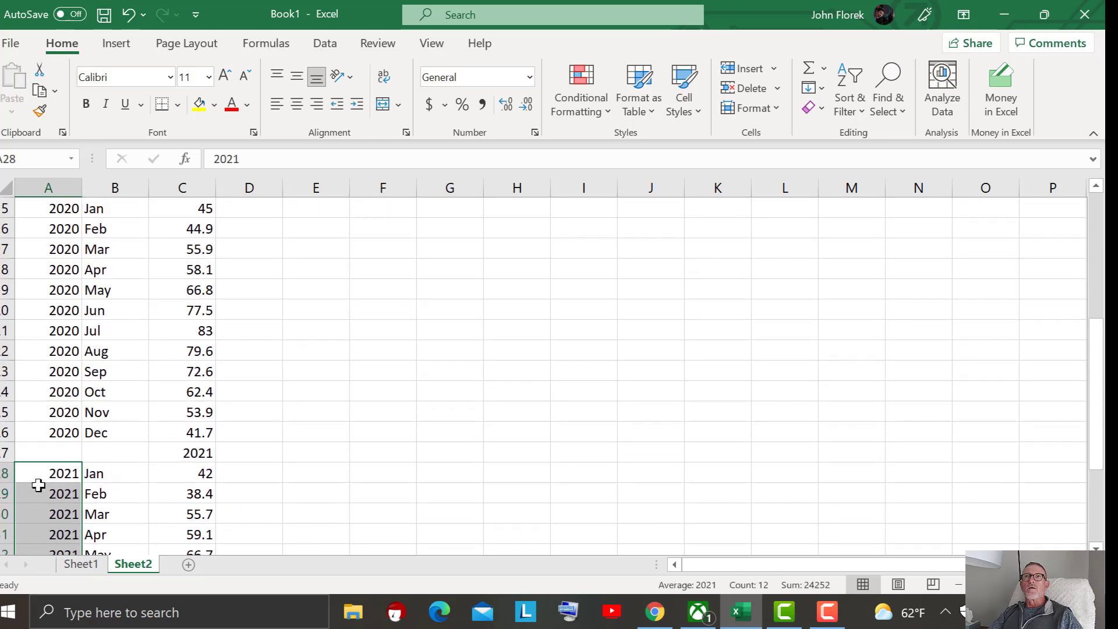
{"action": "left_click", "coordinate": [4, 453]}
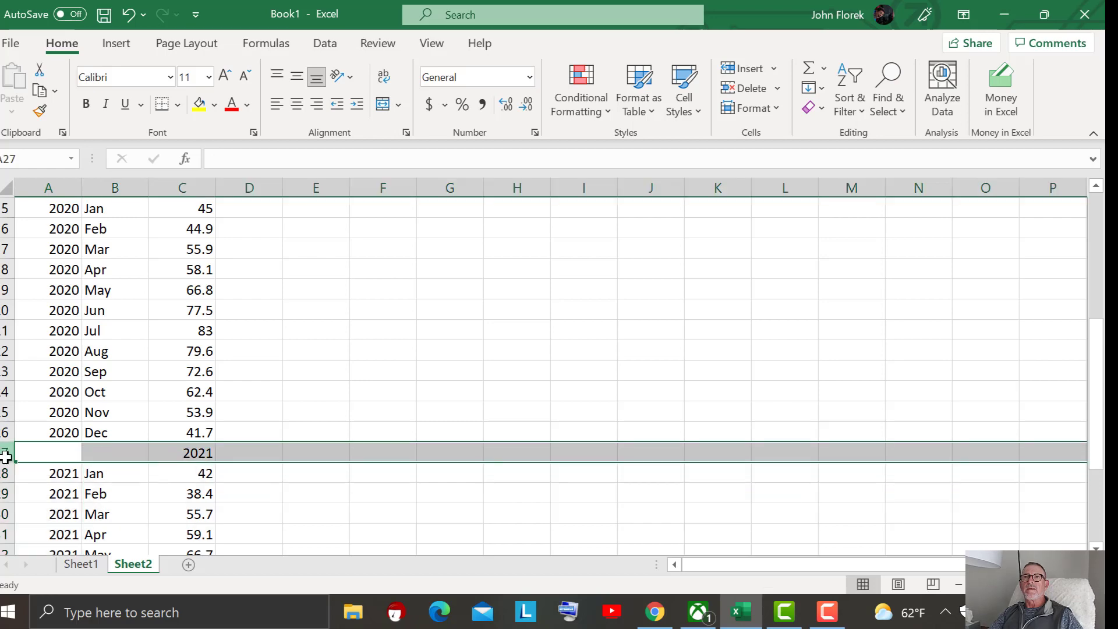
{"action": "right_click", "coordinate": [3, 456]}
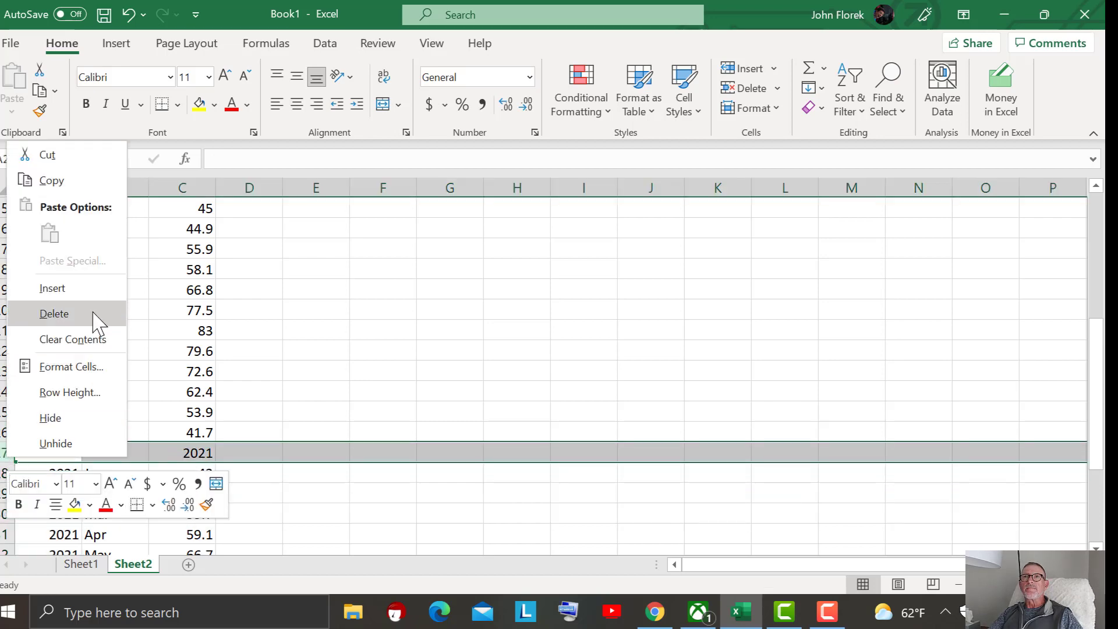
{"action": "left_click", "coordinate": [94, 315]}
{"action": "scroll", "coordinate": [182, 351], "scroll_direction": "up", "scroll_amount": 3}
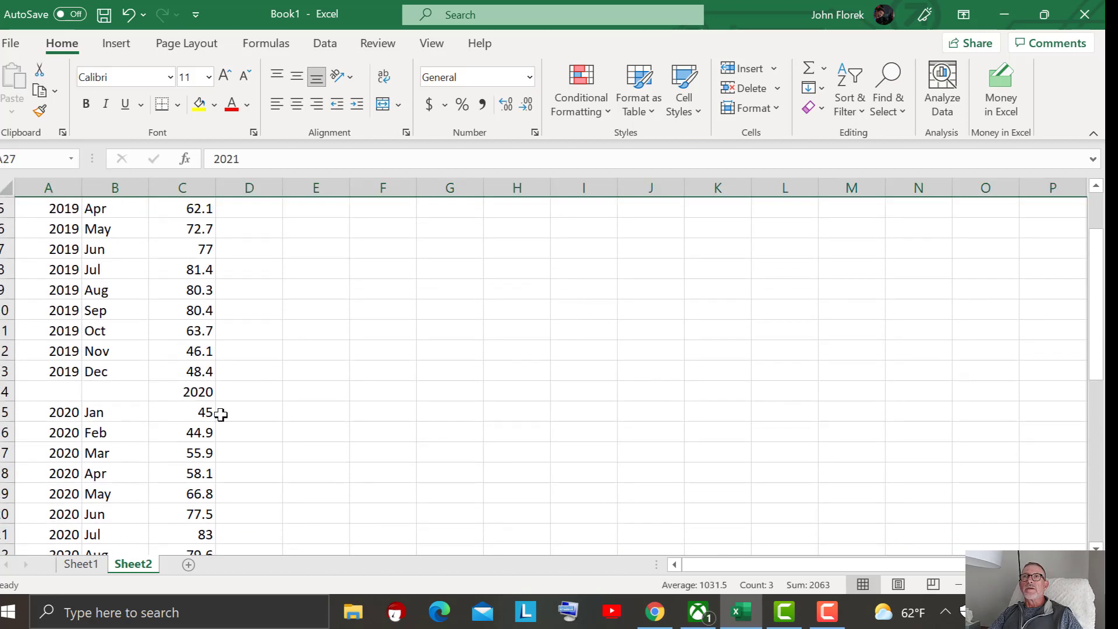
{"action": "left_click", "coordinate": [5, 392]}
{"action": "right_click", "coordinate": [5, 392]}
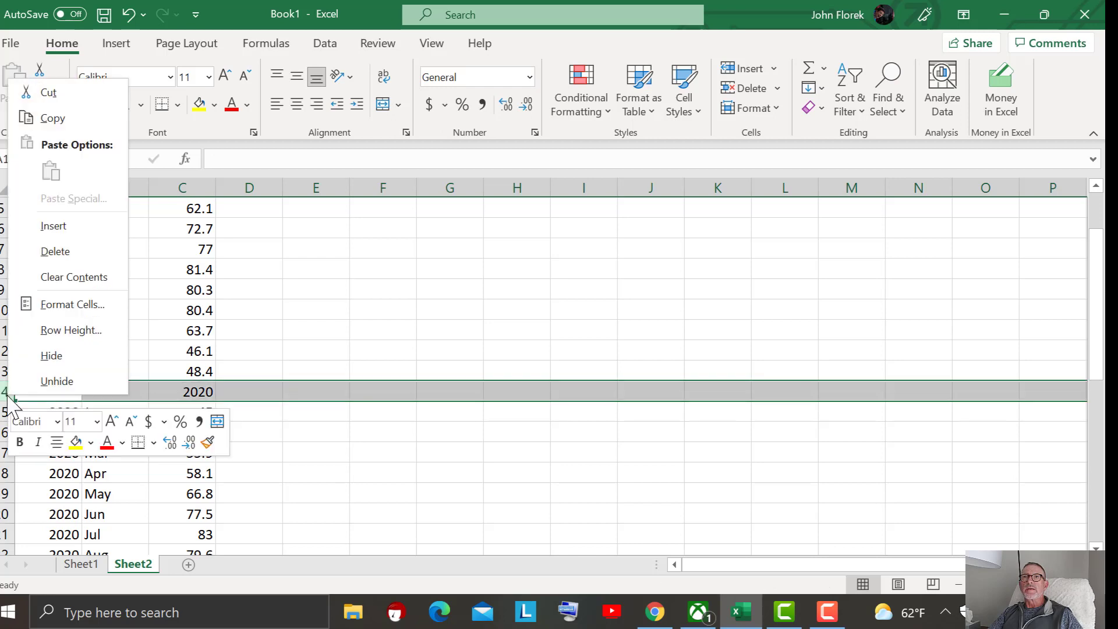
{"action": "left_click", "coordinate": [58, 251]}
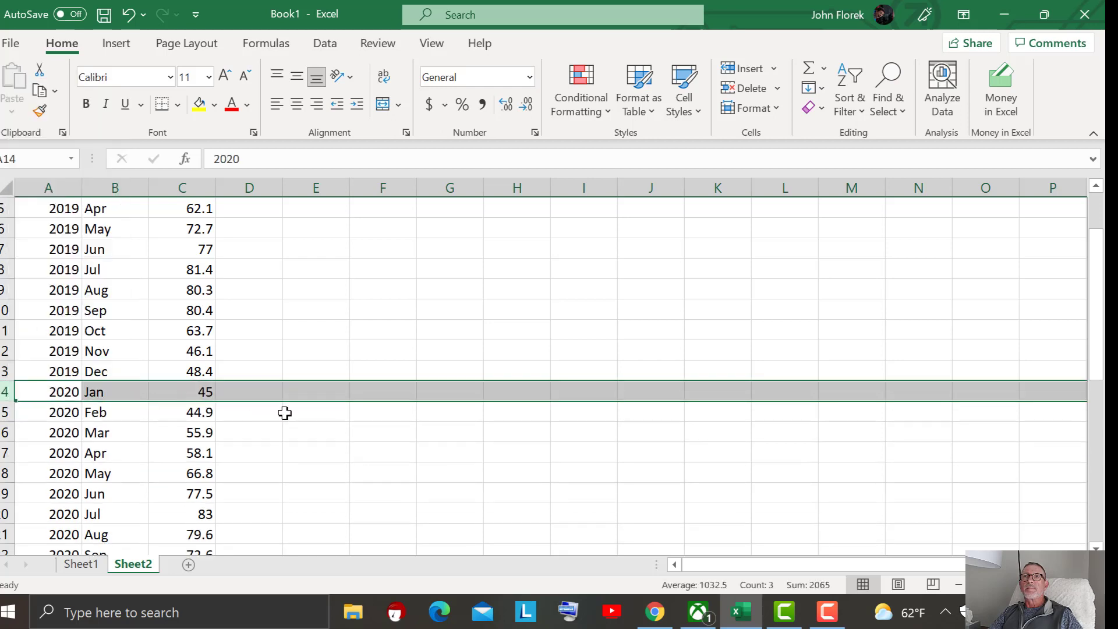
Copy the Year heading from B1 to A1 and change the heading in B1 to Month
{"action": "scroll", "coordinate": [292, 412], "scroll_direction": "up", "scroll_amount": 2}
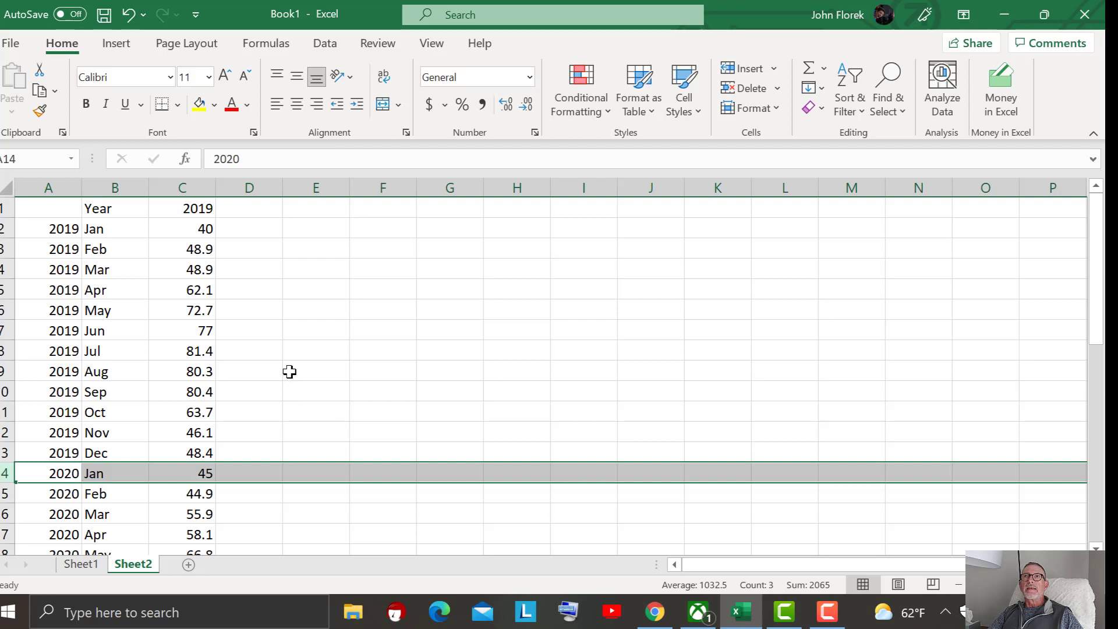
{"action": "left_click", "coordinate": [111, 210]}
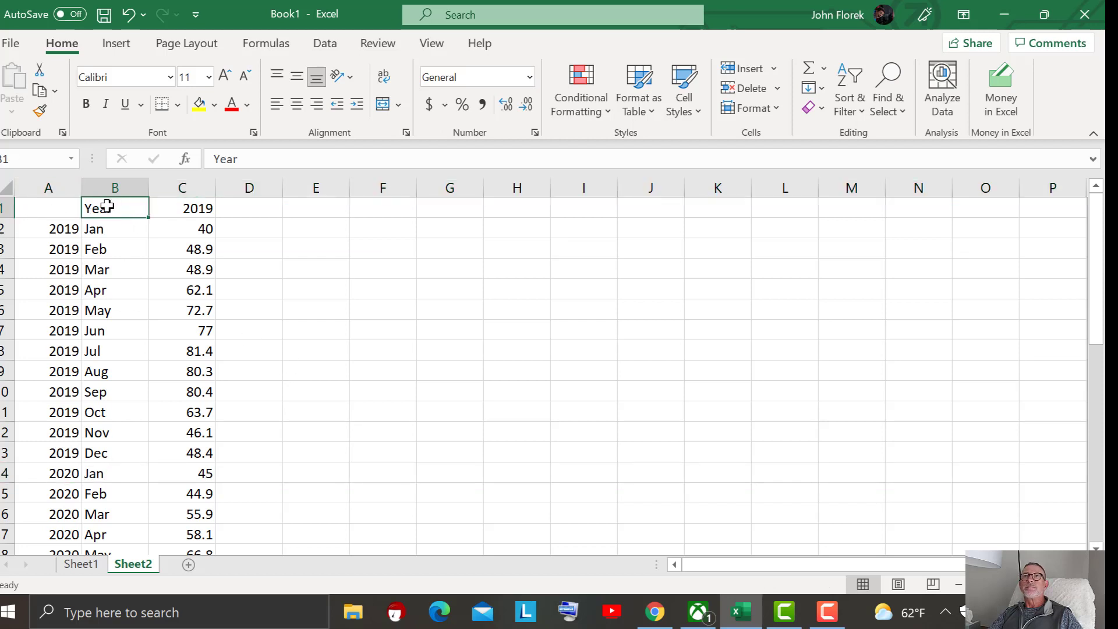
{"action": "key", "text": "ctrl+c"}
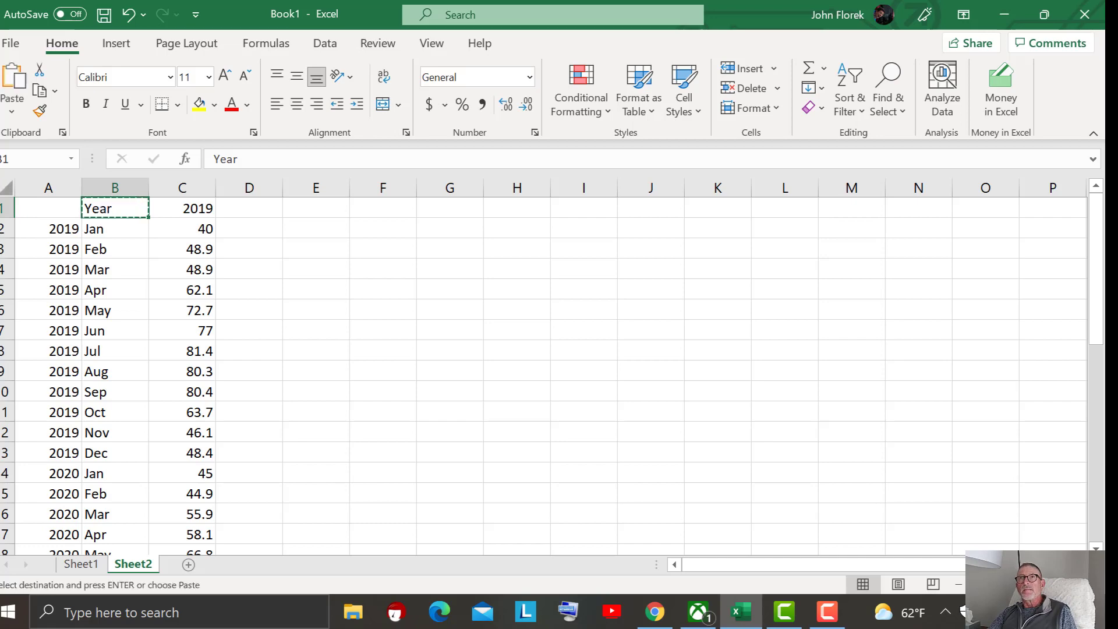
{"action": "left_click", "coordinate": [47, 221]}
{"action": "left_click", "coordinate": [46, 207]}
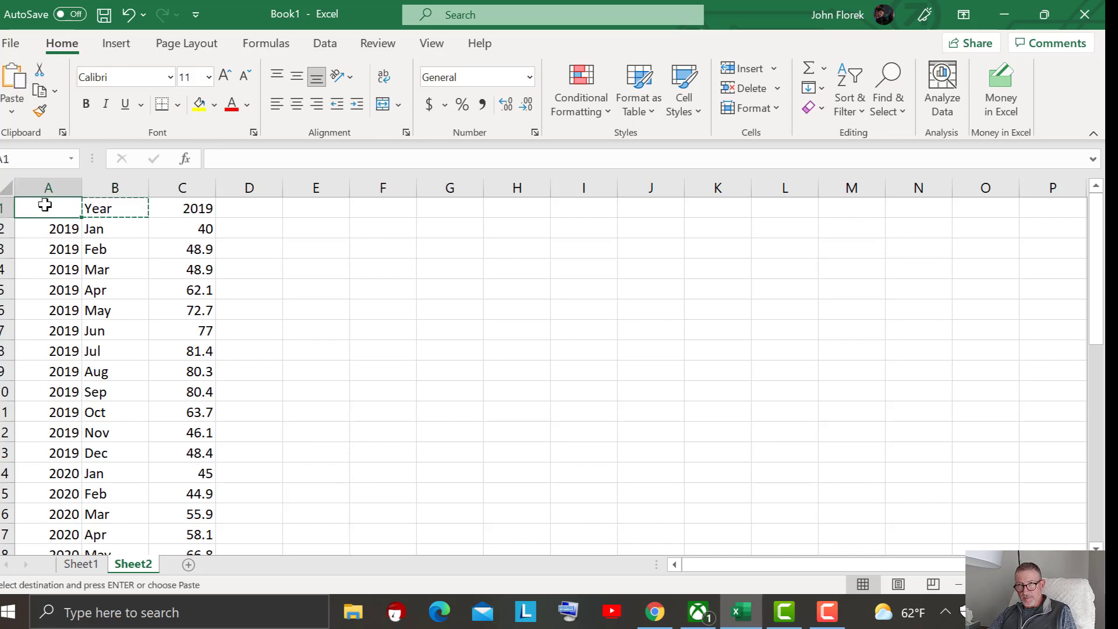
{"action": "key", "text": "ctrl+v"}
{"action": "left_click", "coordinate": [92, 208]}
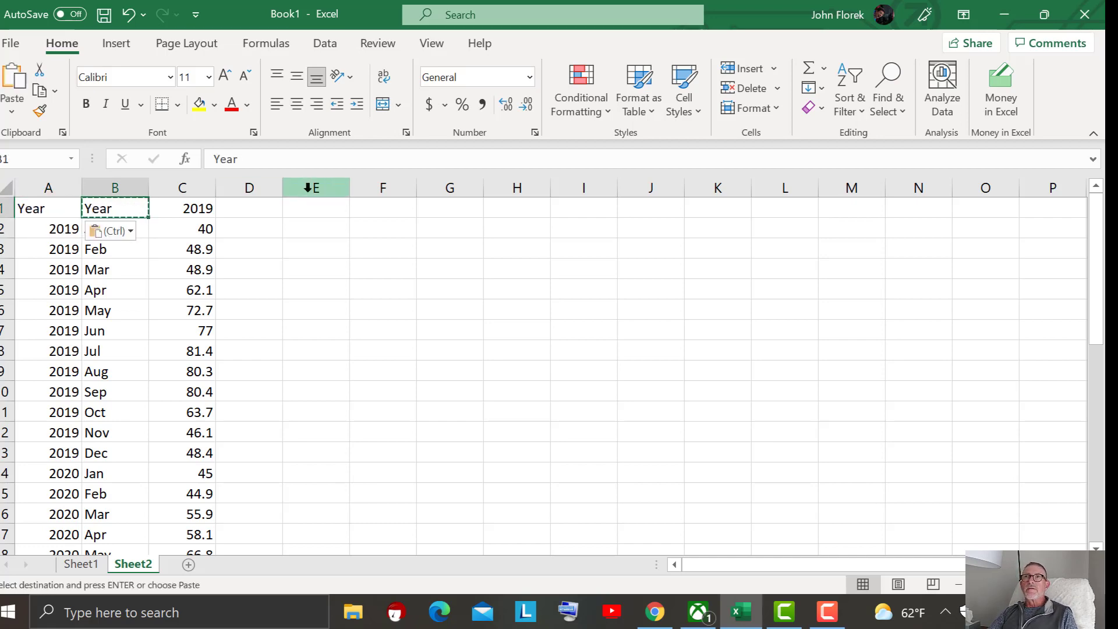
{"action": "type", "text": "Mon"}
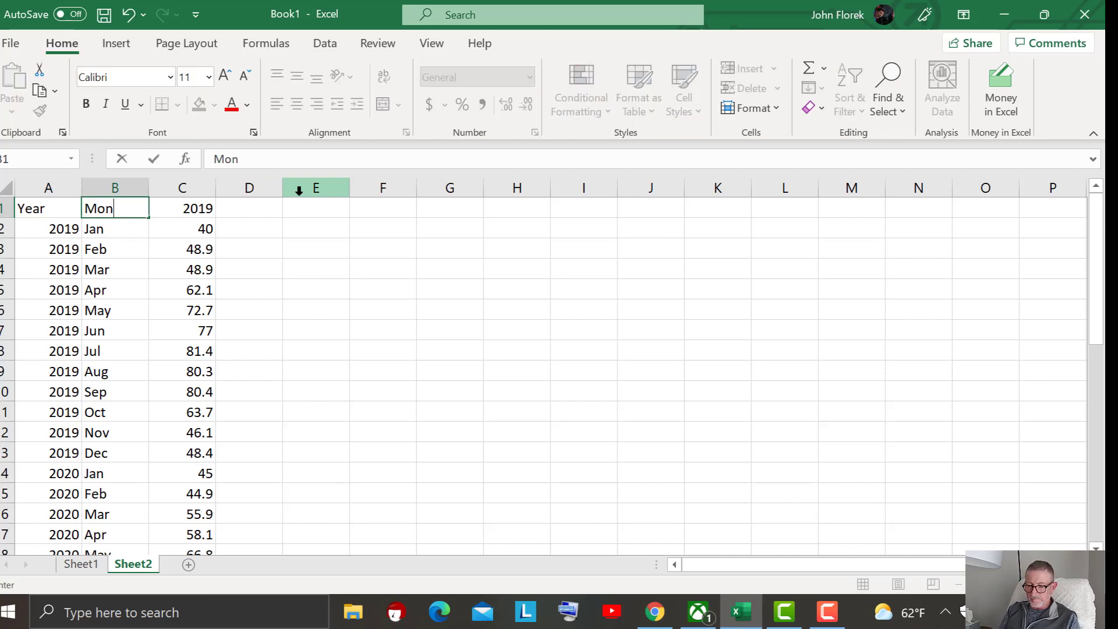
{"action": "type", "text": "th"}
{"action": "key", "text": "Return"}
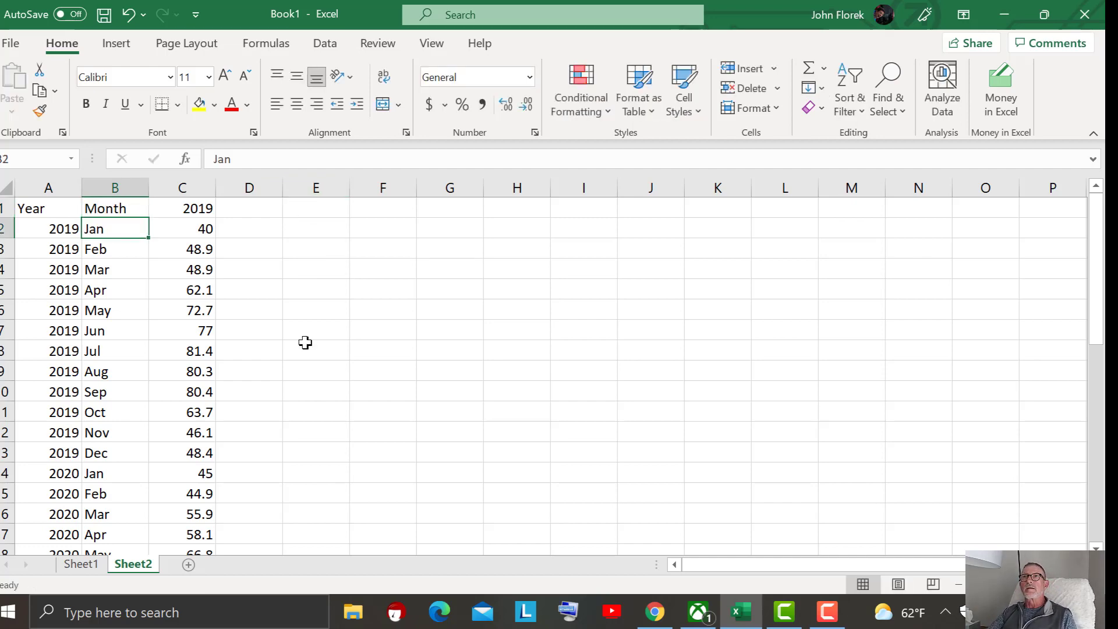
Enter the heading Cost in cell D1 beside the temperature column
{"action": "left_click", "coordinate": [301, 351]}
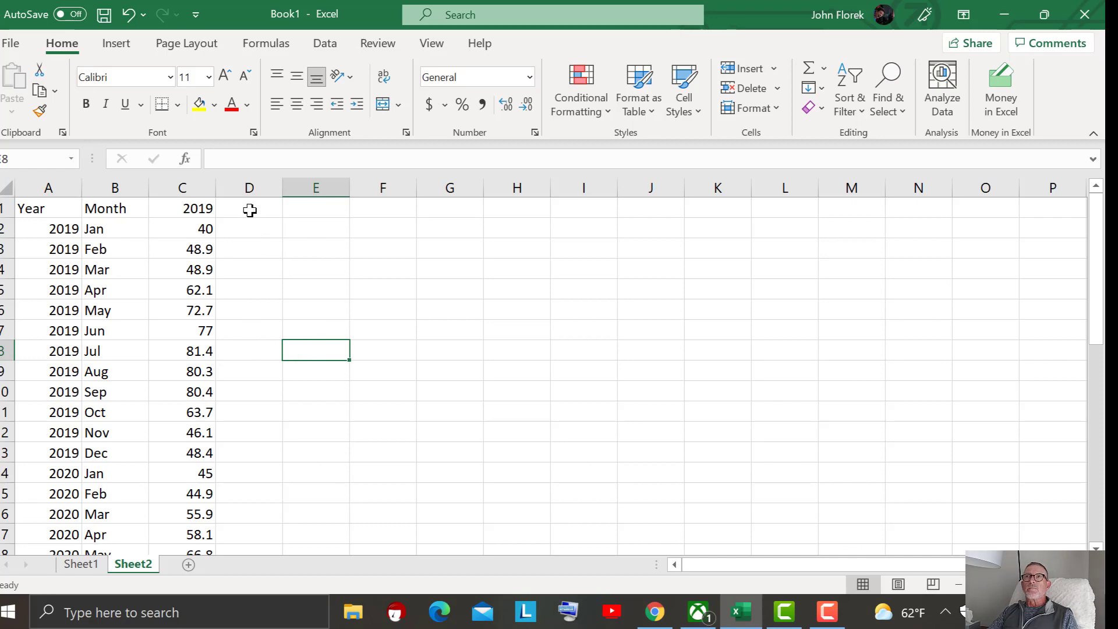
{"action": "left_click", "coordinate": [262, 213]}
{"action": "type", "text": "Cost"}
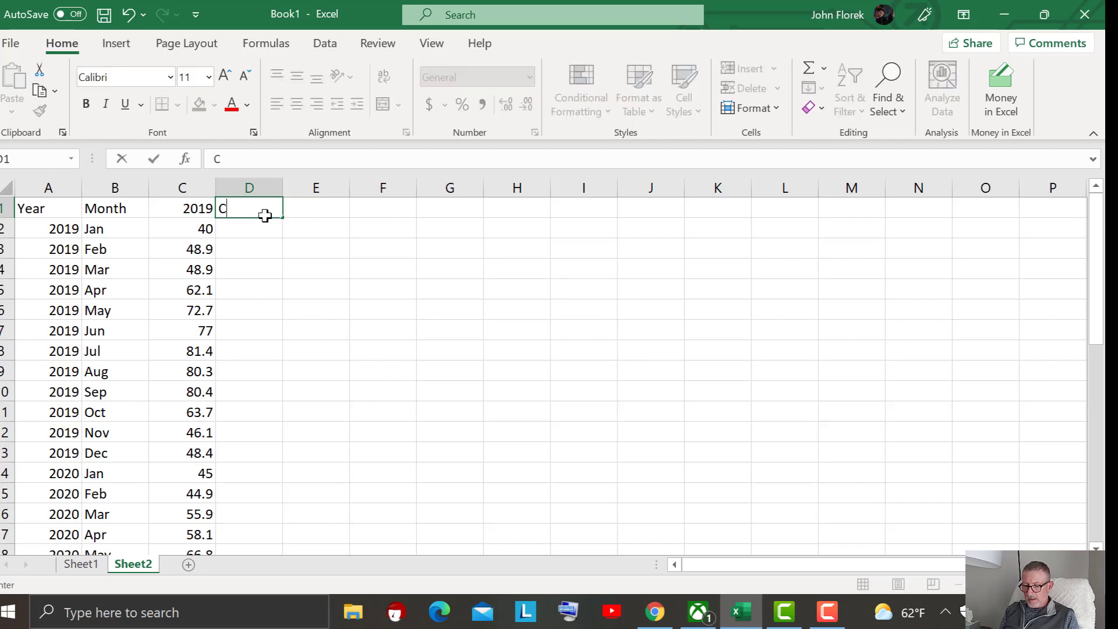
{"action": "key", "text": "Return"}
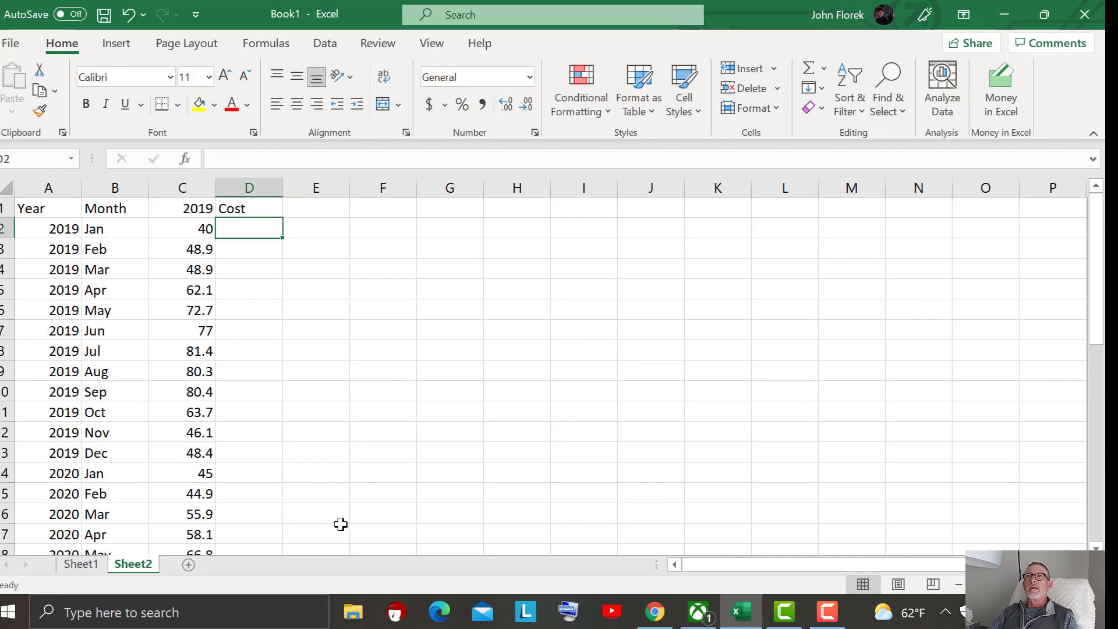
{"action": "left_click", "coordinate": [244, 471]}
{"action": "scroll", "coordinate": [243, 477], "scroll_direction": "down", "scroll_amount": 8}
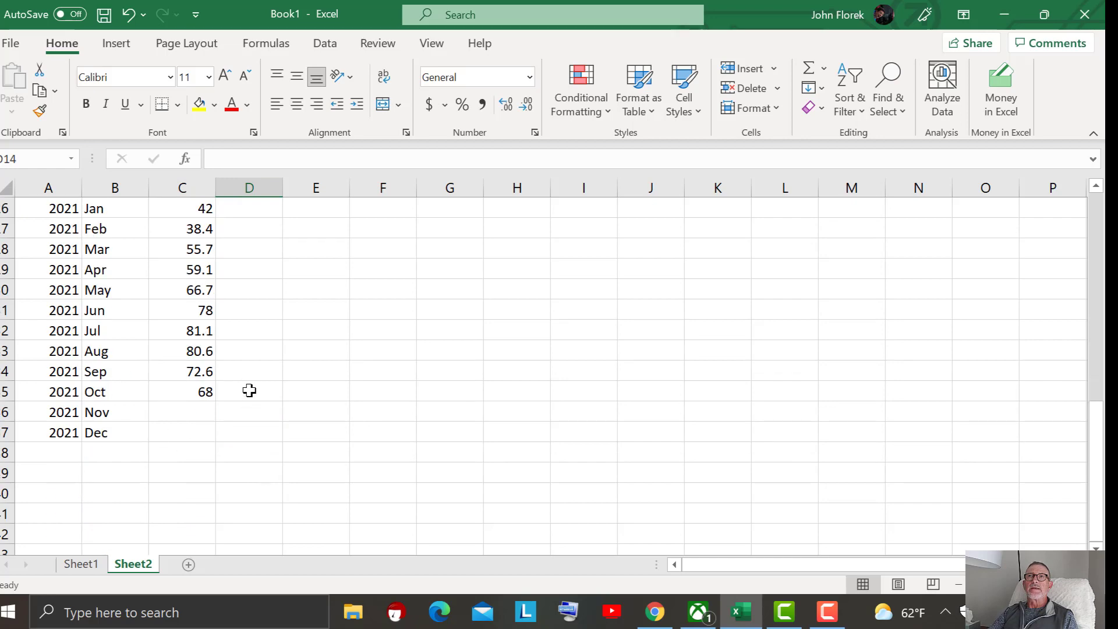
Format the temperatures in column C in comma style with one decimal place
{"action": "left_click_drag", "start_coordinate": [249, 391], "coordinate": [247, 293]}
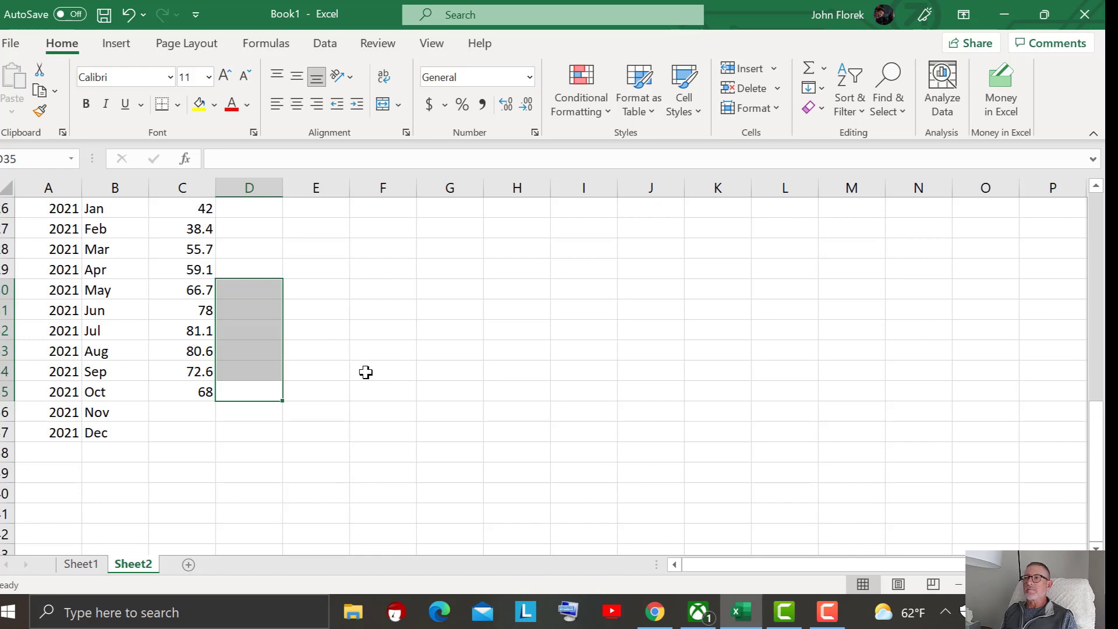
{"action": "left_click", "coordinate": [181, 176]}
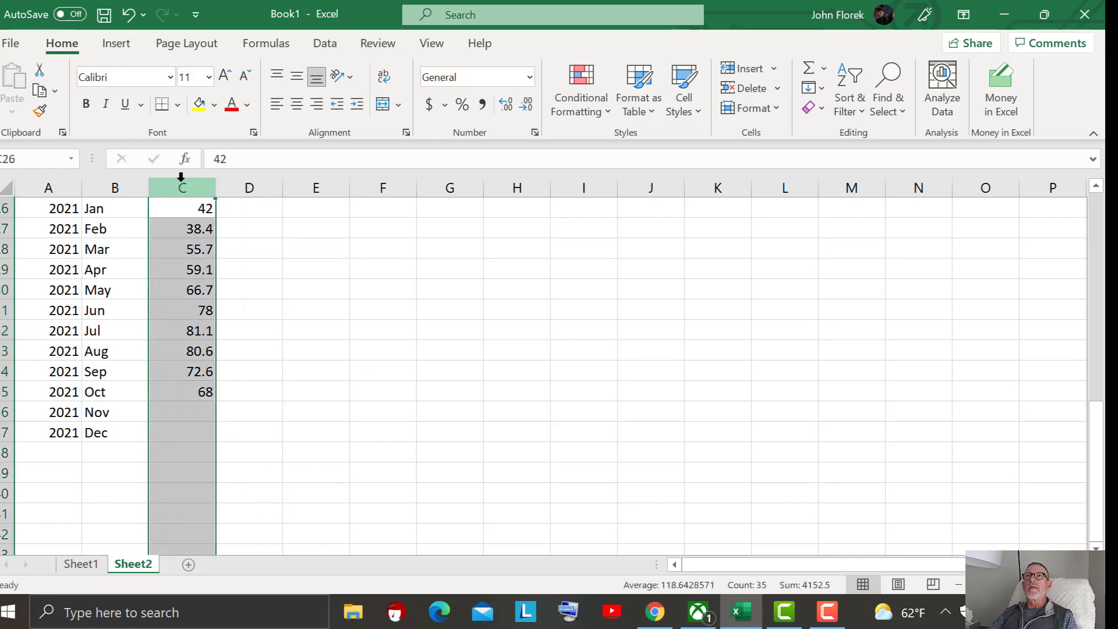
{"action": "left_click", "coordinate": [483, 103]}
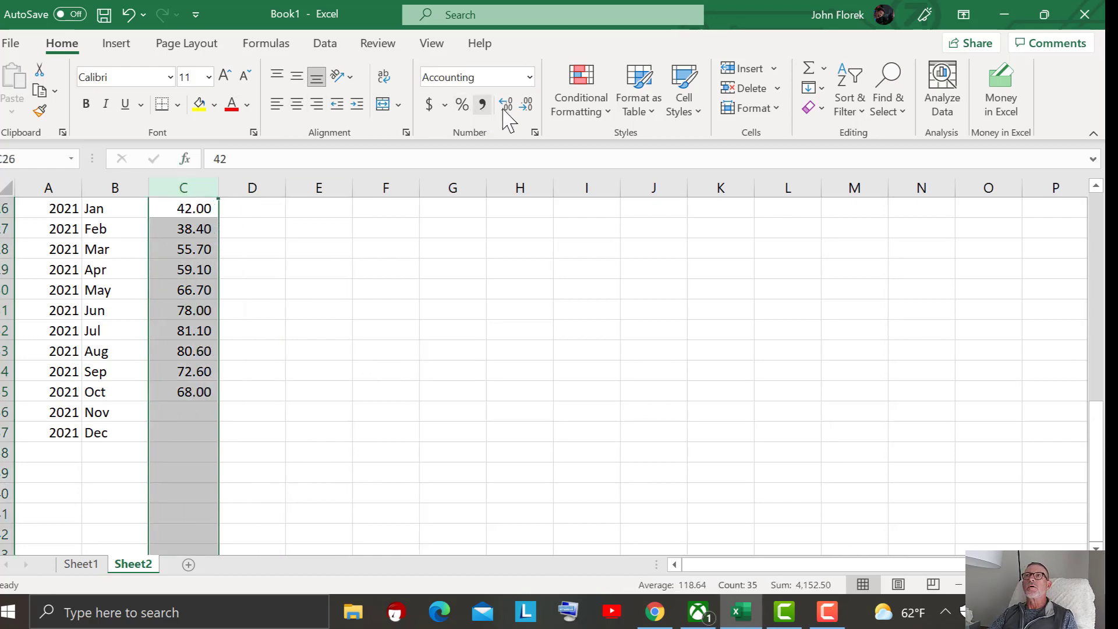
{"action": "left_click", "coordinate": [532, 105]}
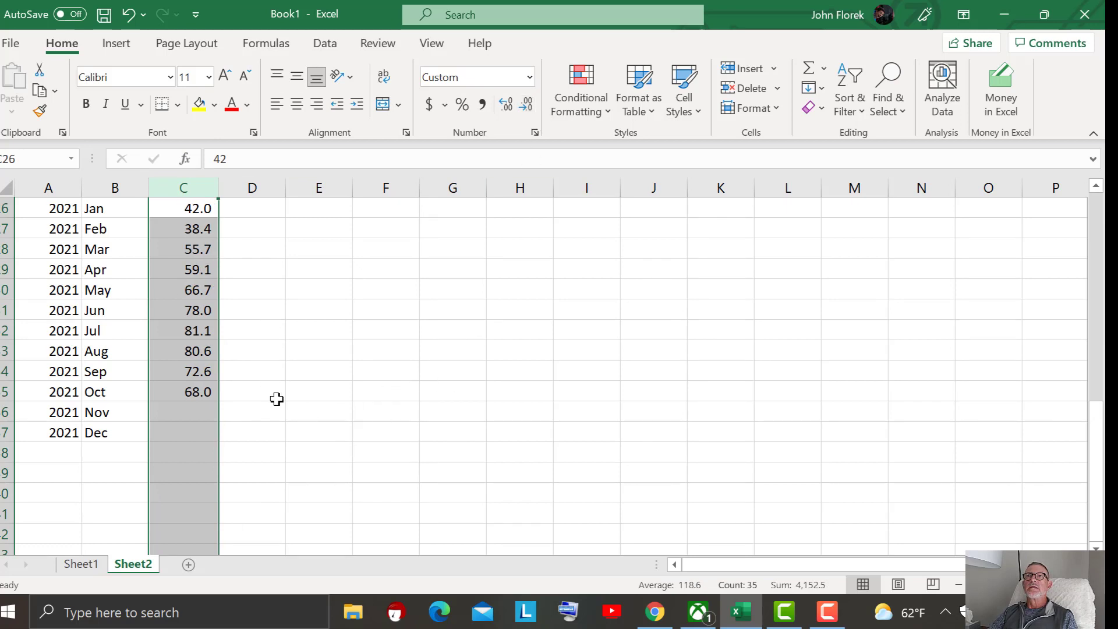
Enter the 2021 costs in column D: 141.2 for July and 170.13 for August
{"action": "left_click", "coordinate": [267, 356]}
{"action": "left_click_drag", "start_coordinate": [260, 330], "coordinate": [260, 352]}
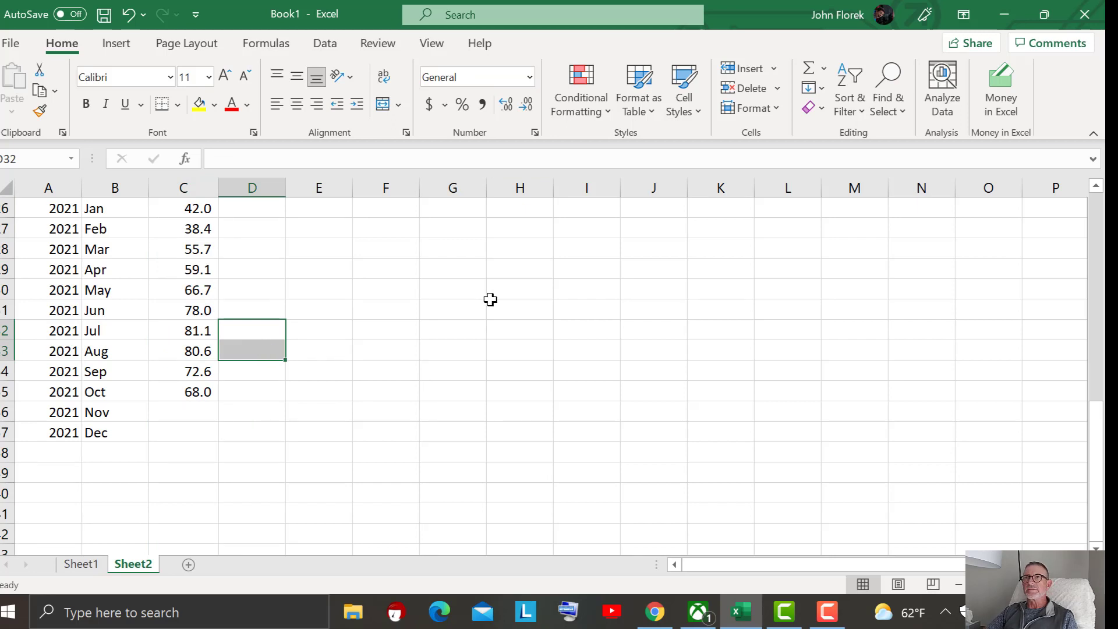
{"action": "type", "text": "141"}
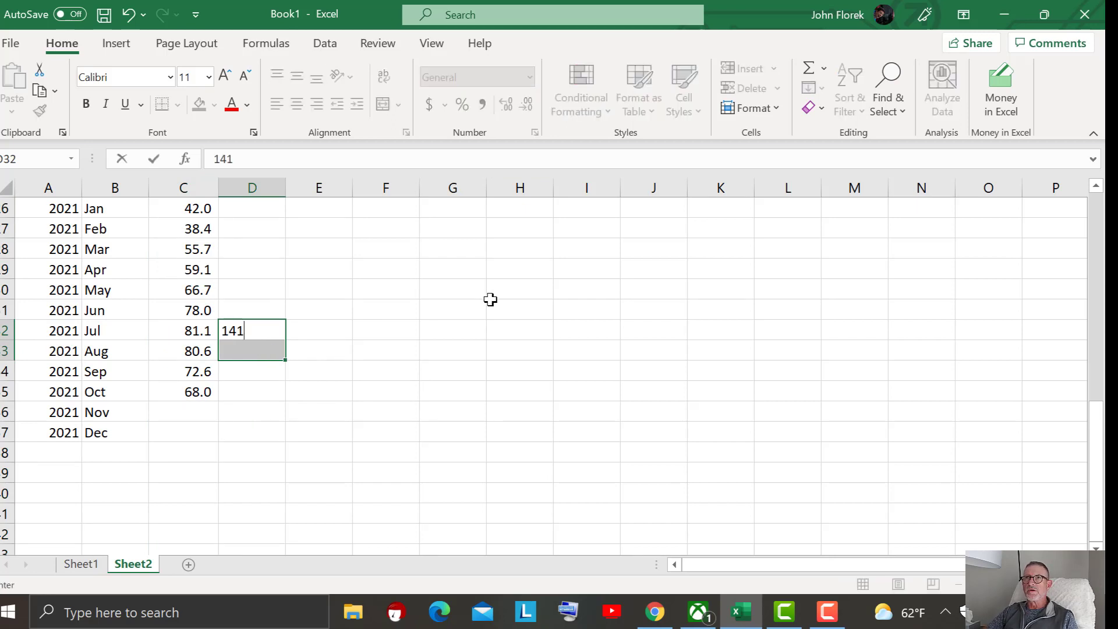
{"action": "type", "text": ".2"}
{"action": "key", "text": "Return"}
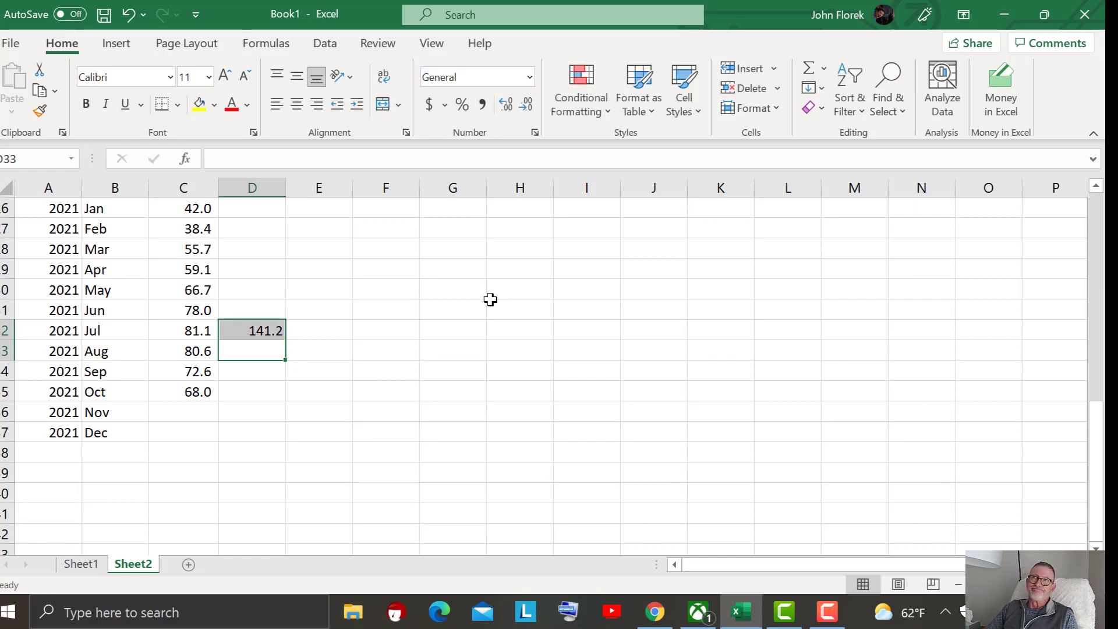
{"action": "type", "text": "17"}
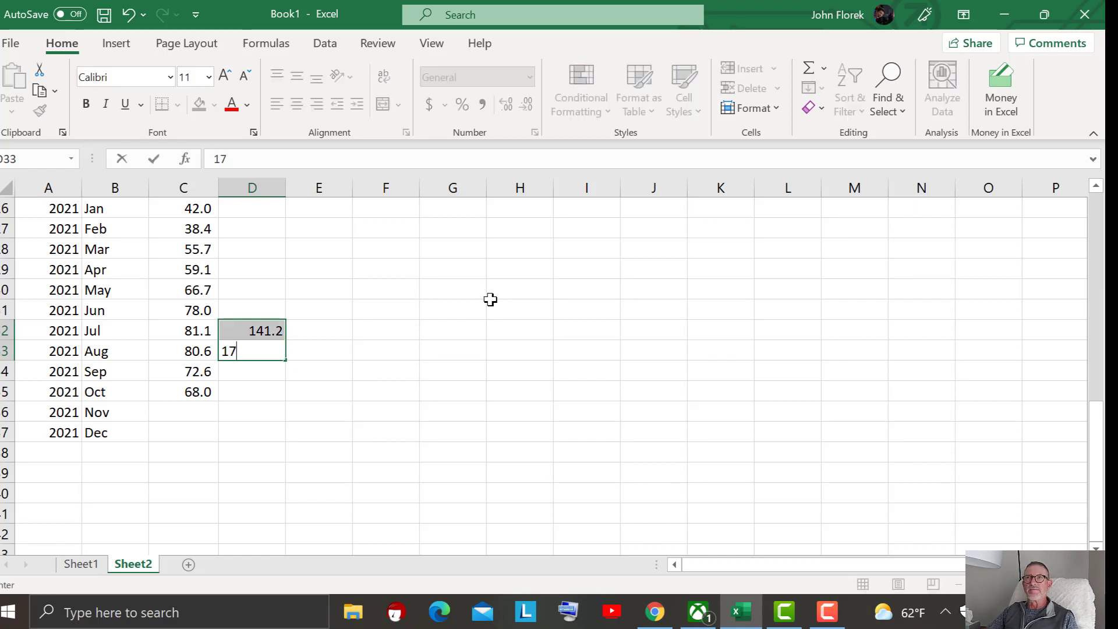
{"action": "type", "text": "0.1"}
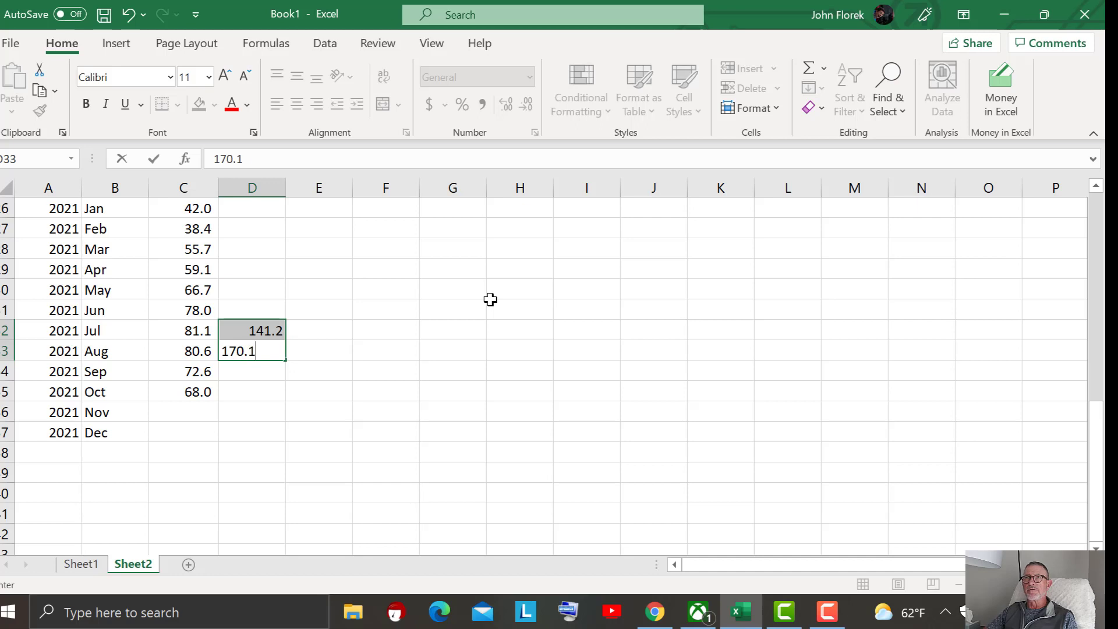
{"action": "type", "text": "3"}
{"action": "key", "text": "Return"}
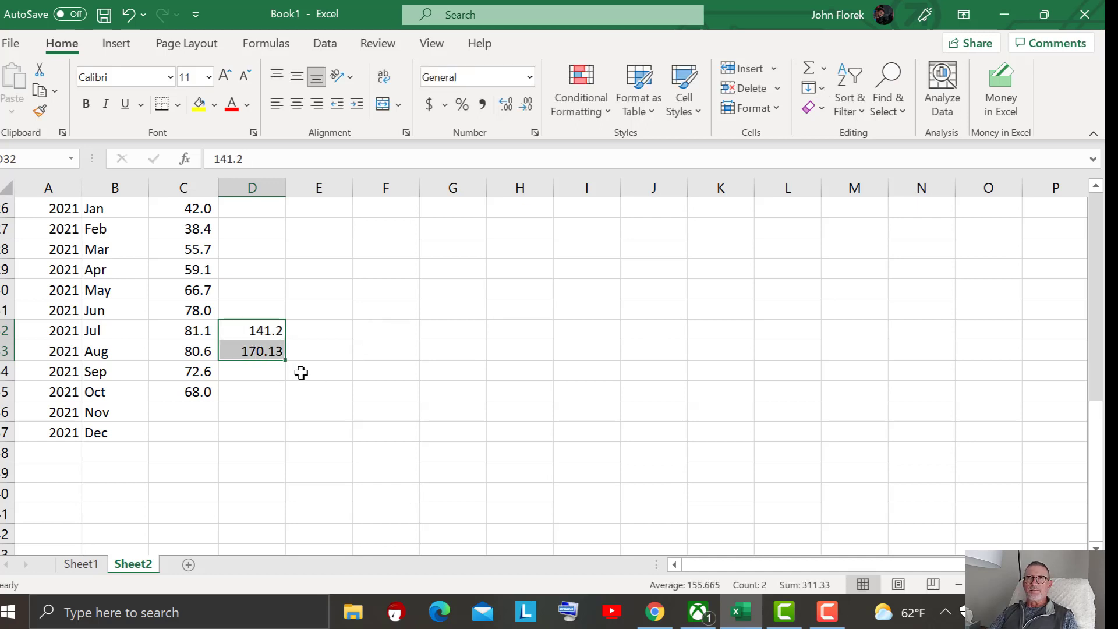
Enter the costs 80.53 for September 2021 and 50.47 for October 2021 in column D
{"action": "left_click", "coordinate": [271, 373]}
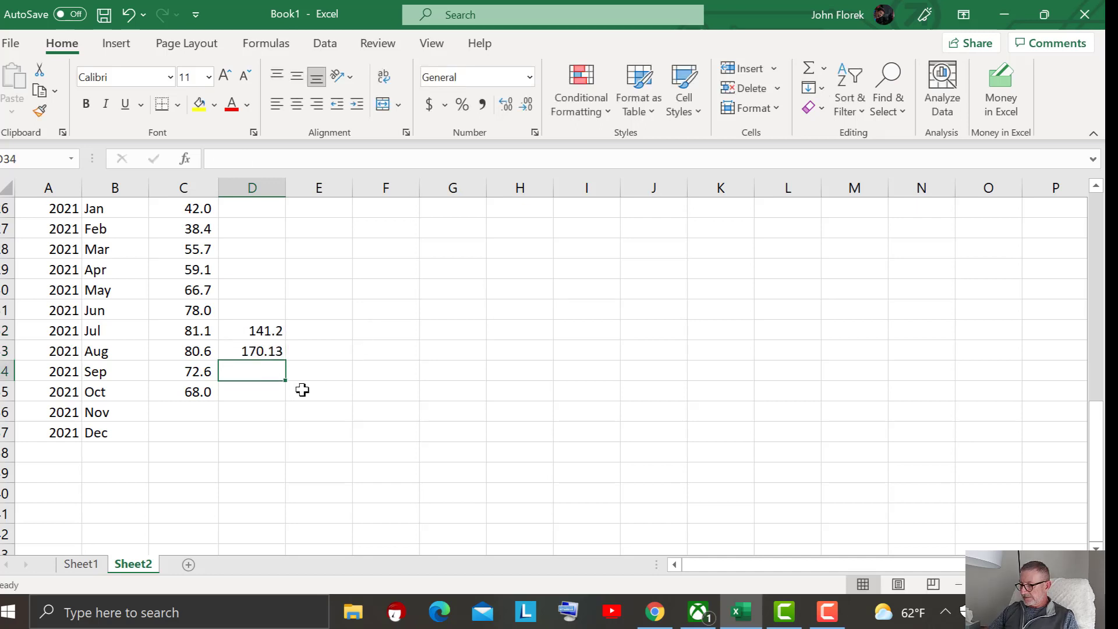
{"action": "type", "text": "803"}
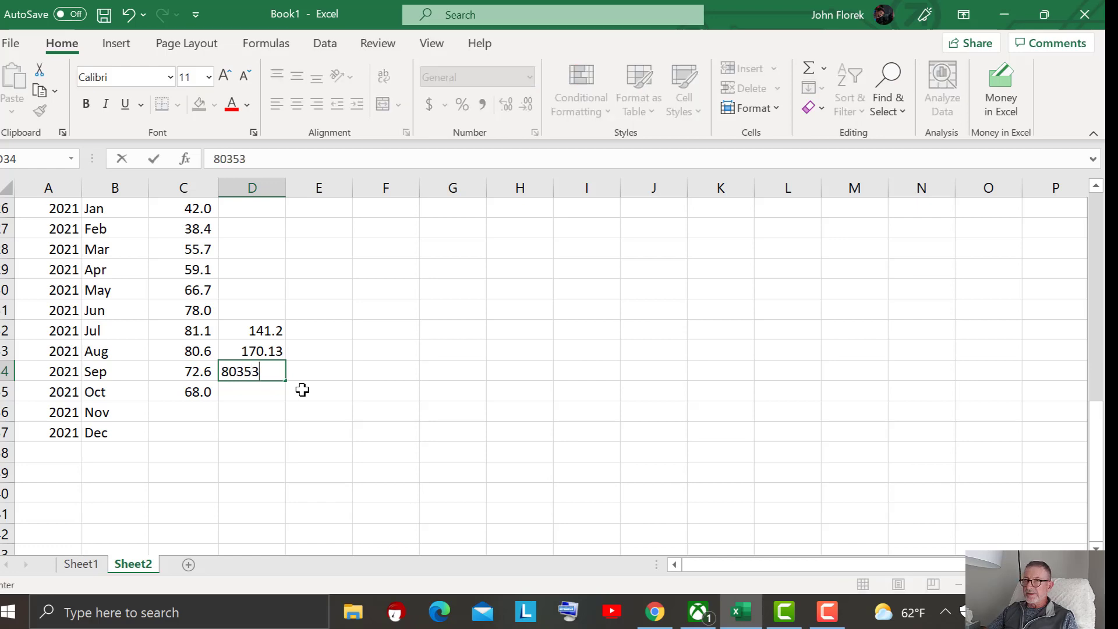
{"action": "key", "text": "XF86AudioRaiseVolume"}
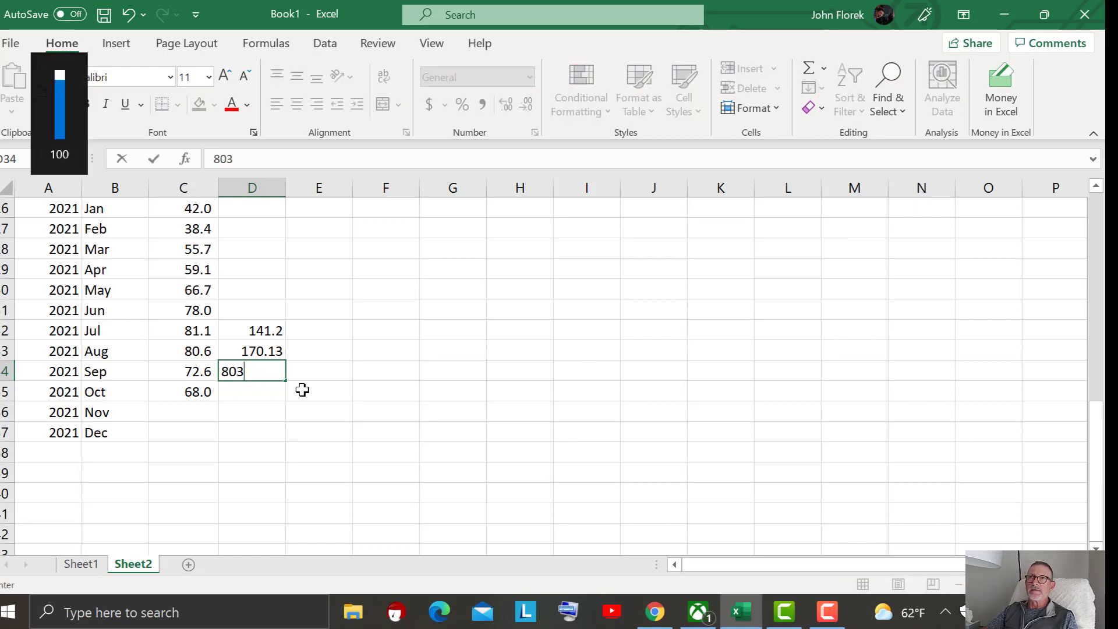
{"action": "key", "text": "Escape"}
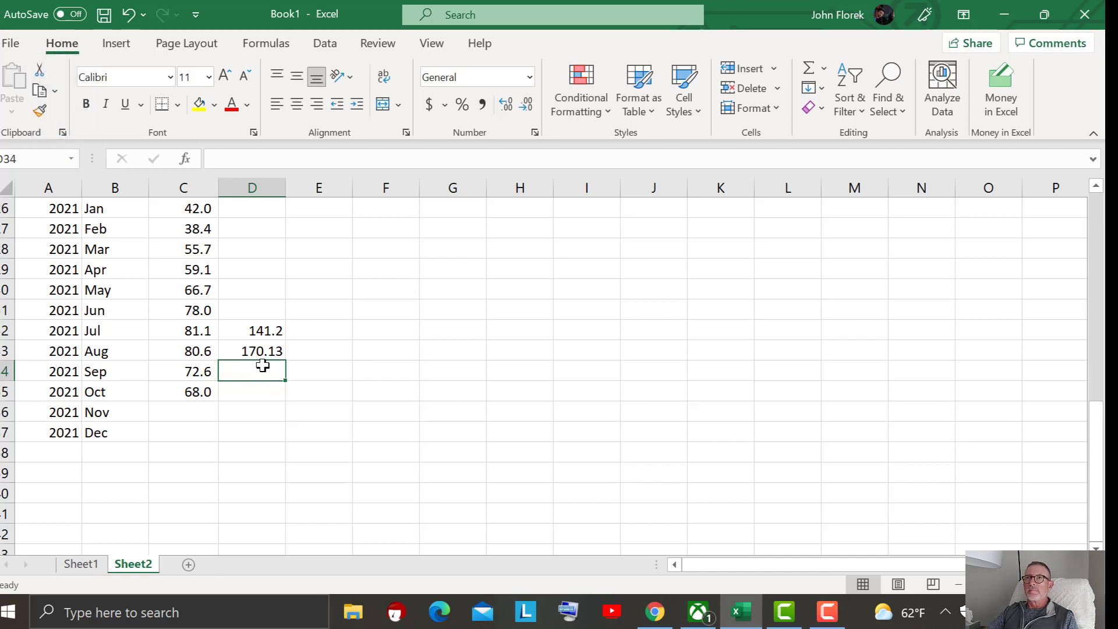
{"action": "type", "text": "8"}
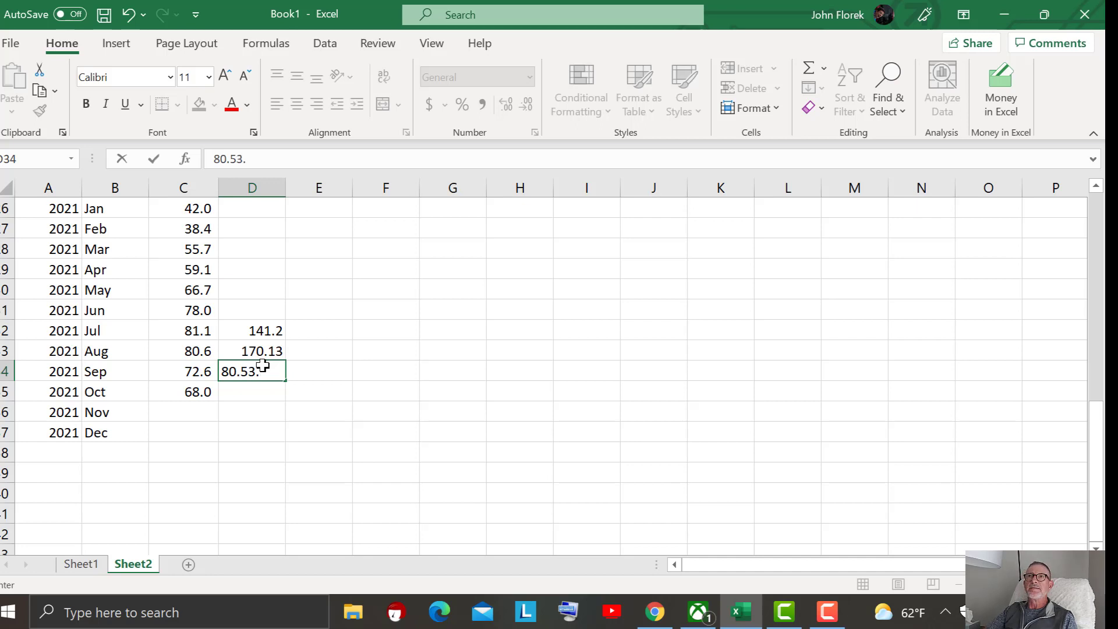
{"action": "type", "text": "0.53"}
{"action": "key", "text": "Return"}
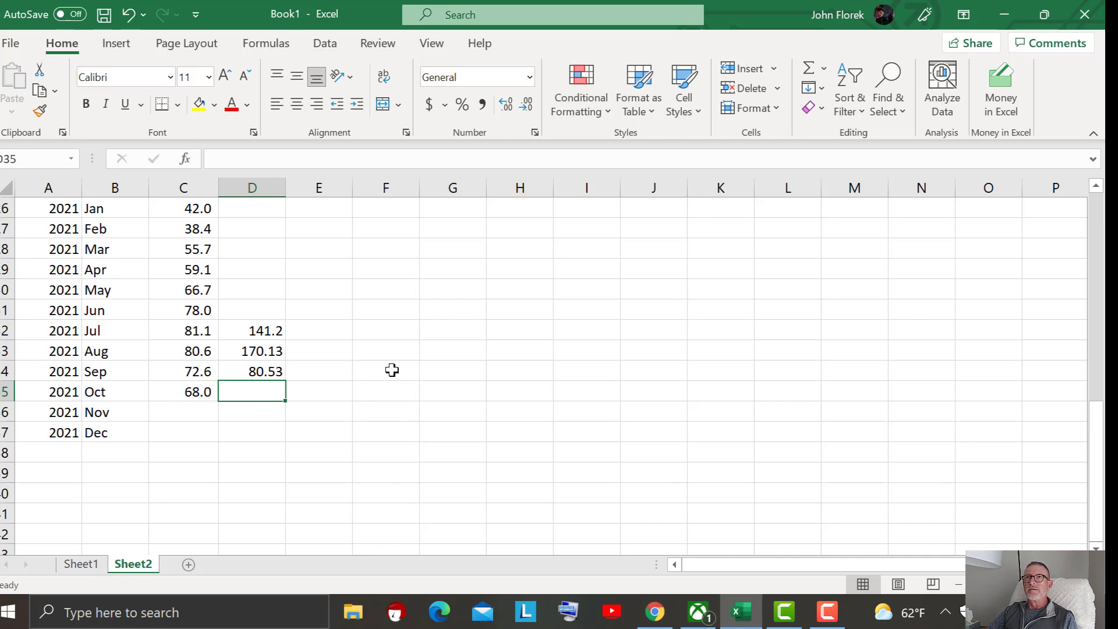
{"action": "type", "text": "50."}
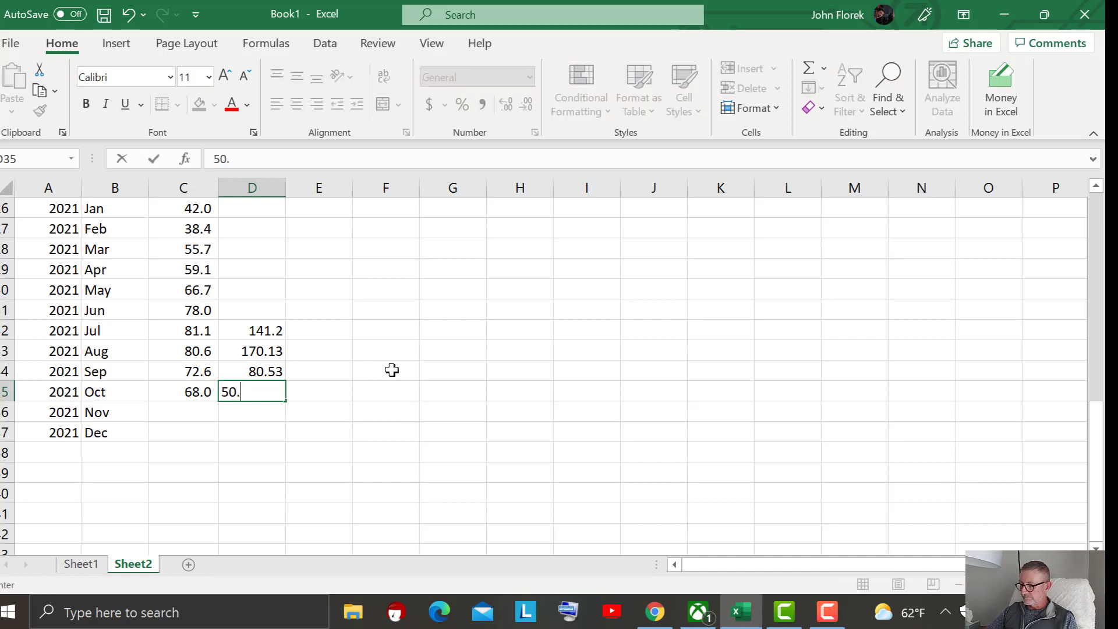
{"action": "type", "text": "47"}
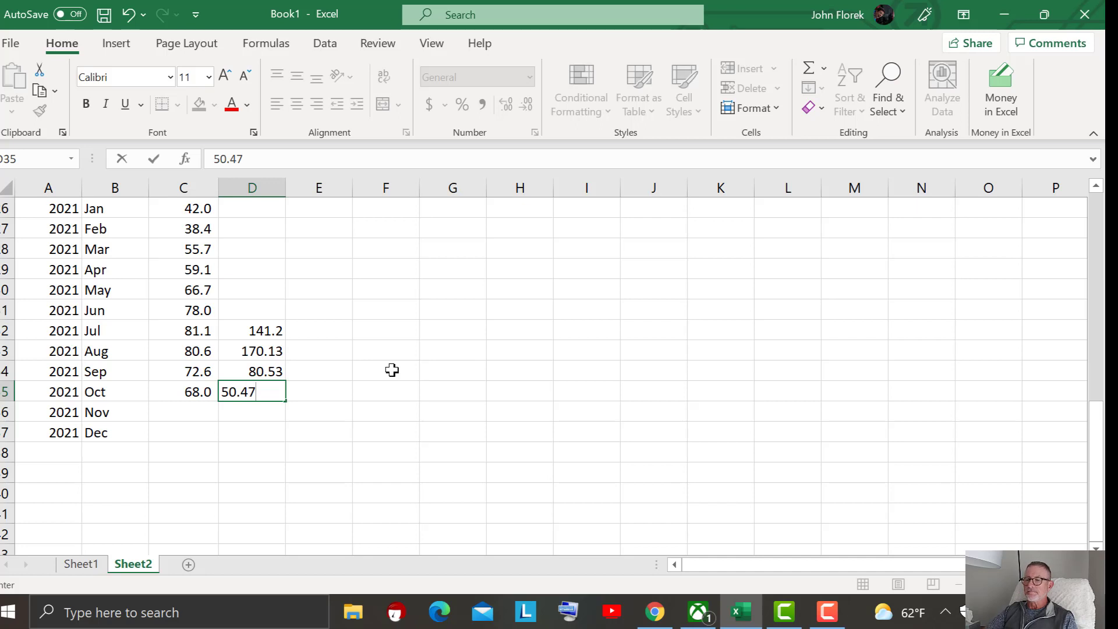
{"action": "key", "text": "Return"}
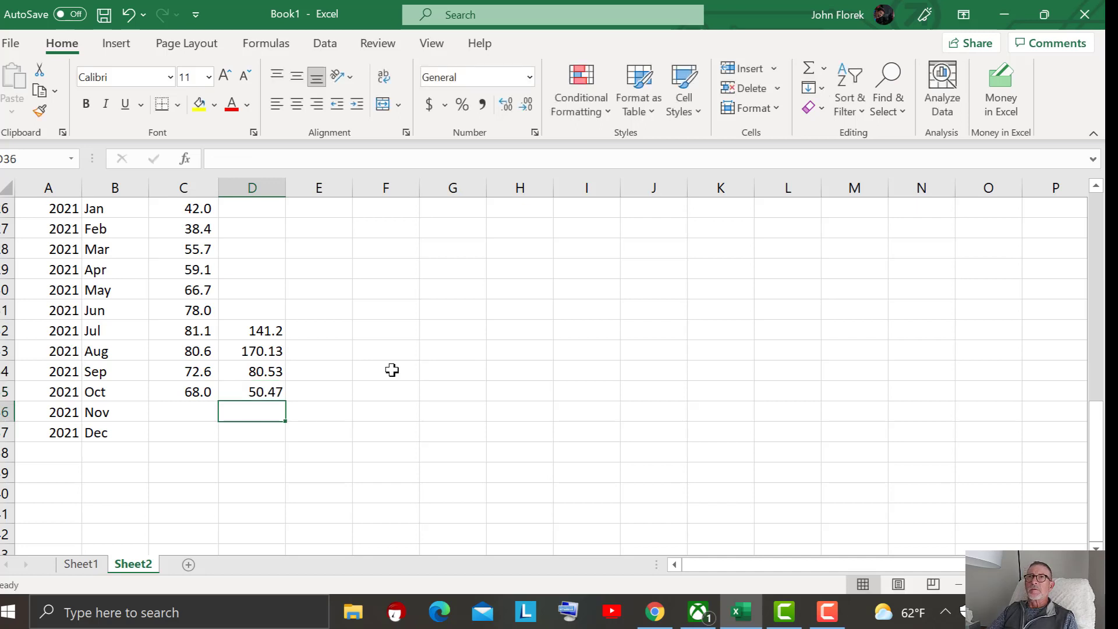
Enter the 2021 costs in D29:D31: 68.59 for April, 47.48 for May and 100.01 for June
{"action": "left_click", "coordinate": [263, 305]}
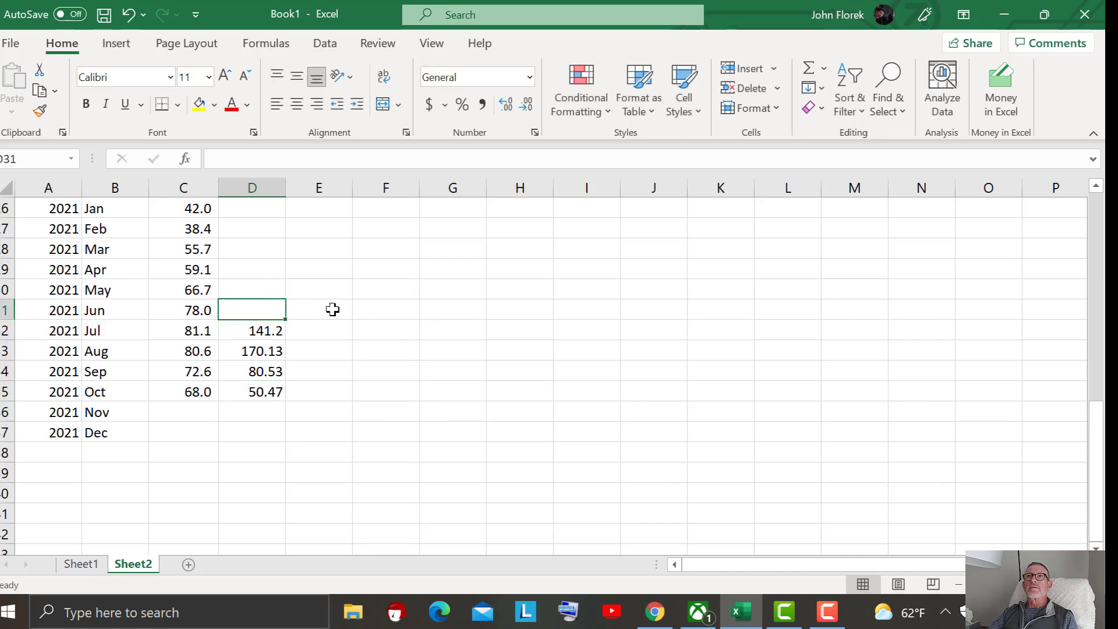
{"action": "left_click_drag", "start_coordinate": [260, 272], "coordinate": [287, 284]}
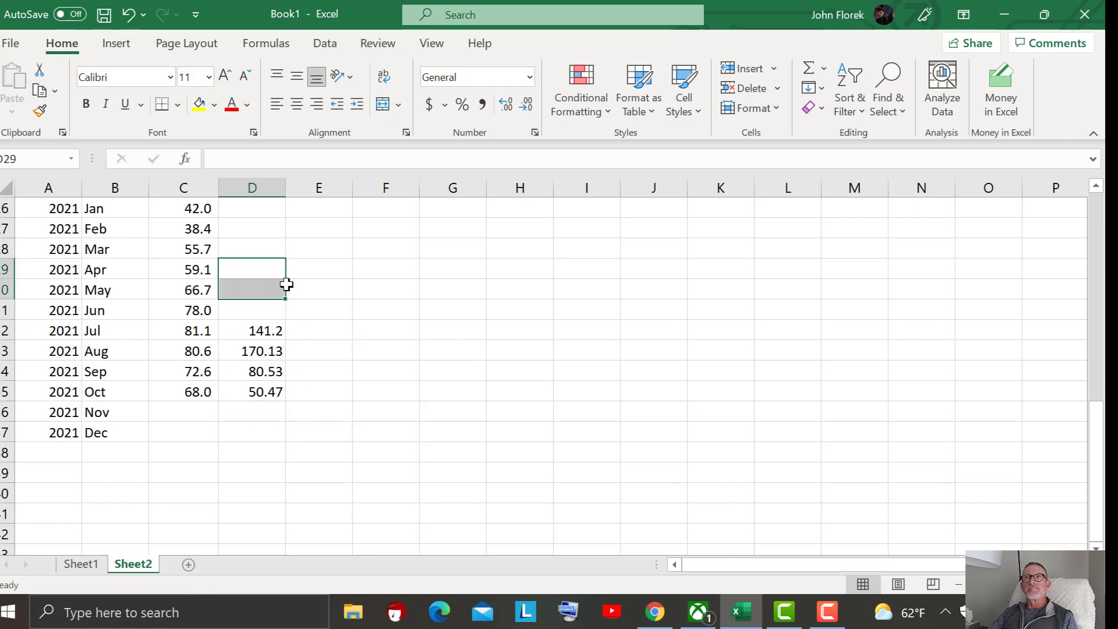
{"action": "left_click", "coordinate": [247, 262]}
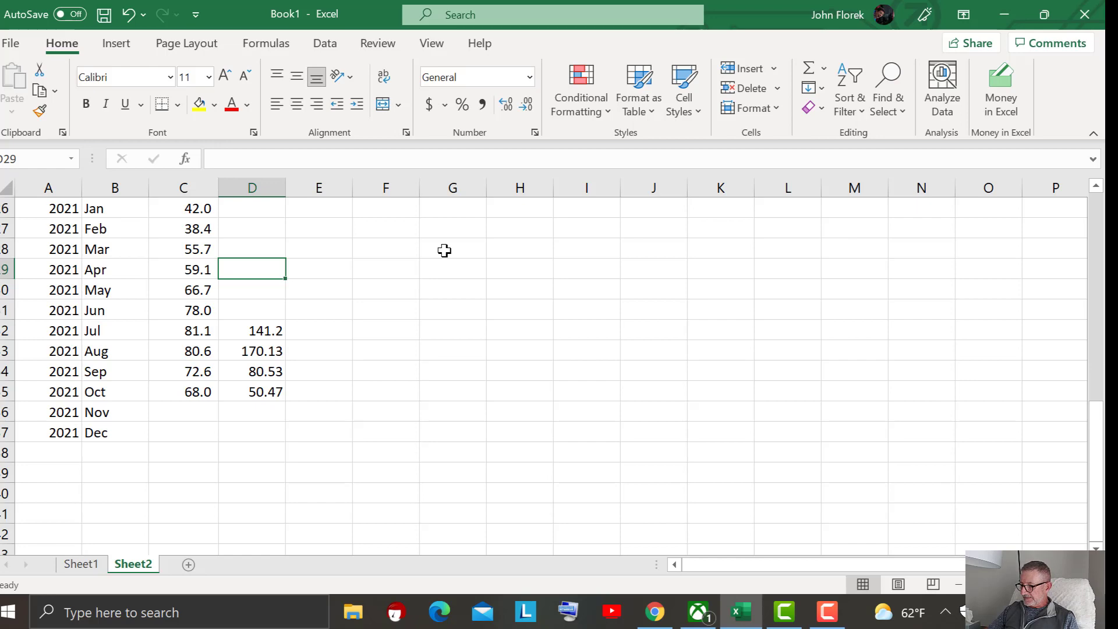
{"action": "type", "text": "68.59"}
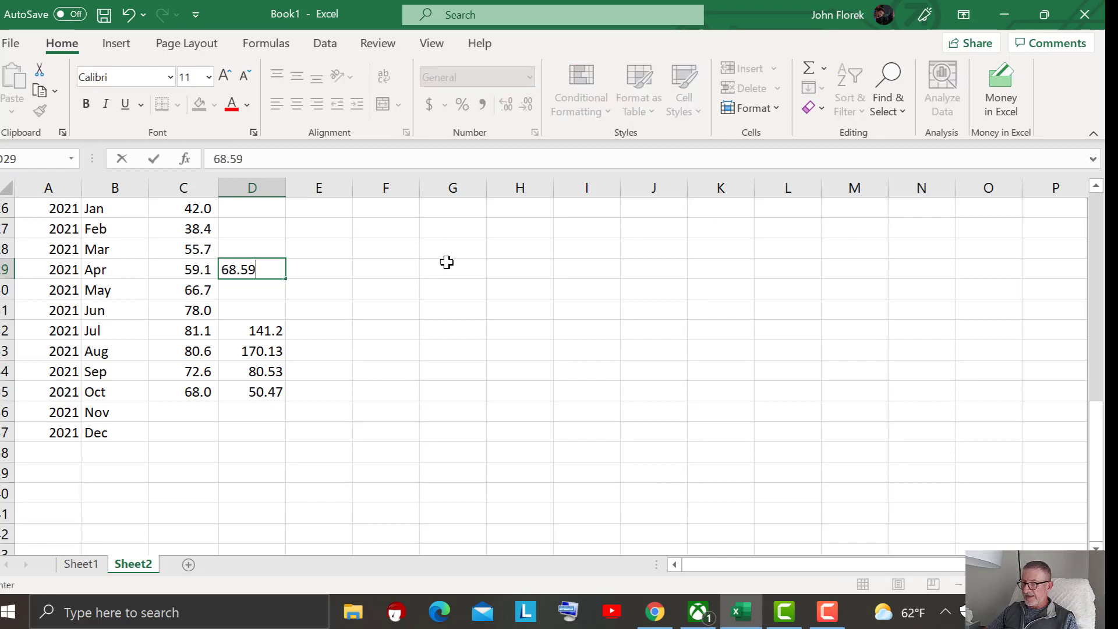
{"action": "key", "text": "Return"}
{"action": "type", "text": "4"}
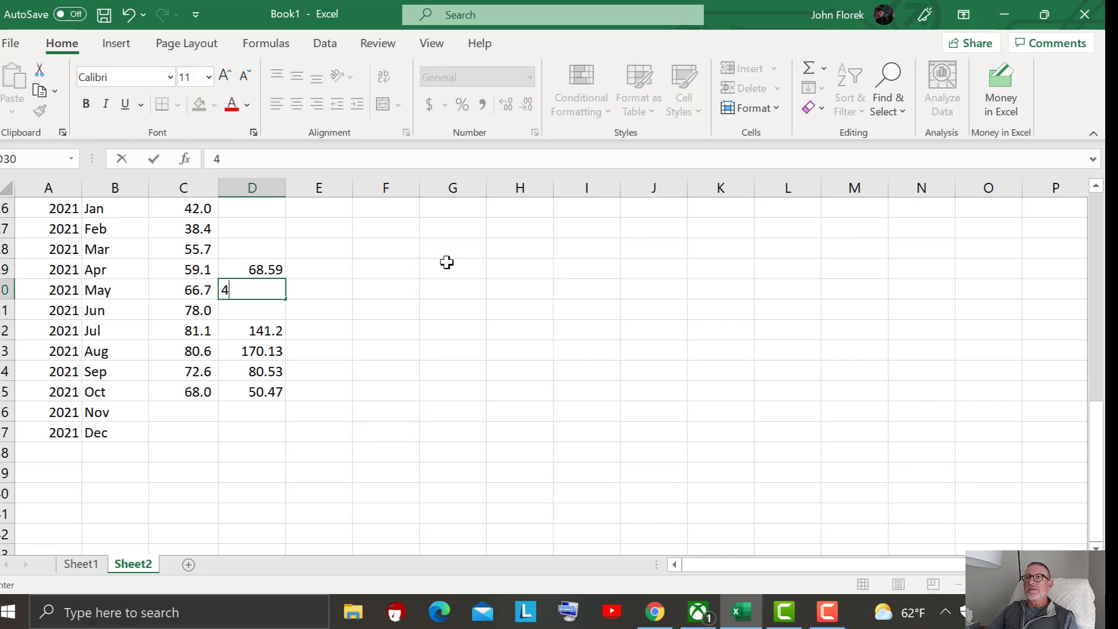
{"action": "type", "text": "7.48"}
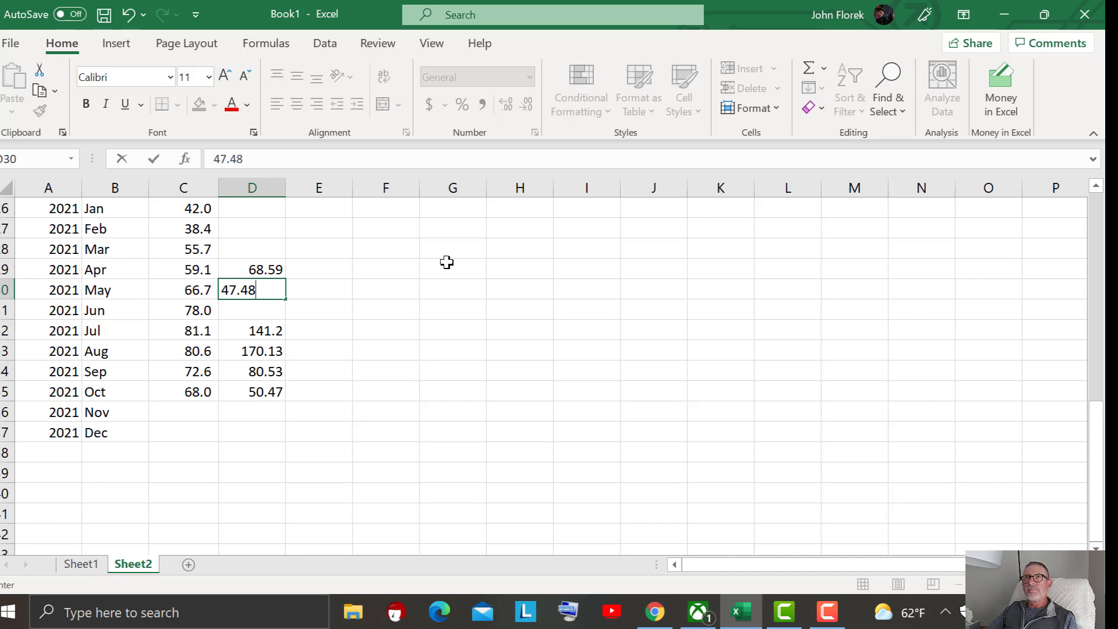
{"action": "key", "text": "Return"}
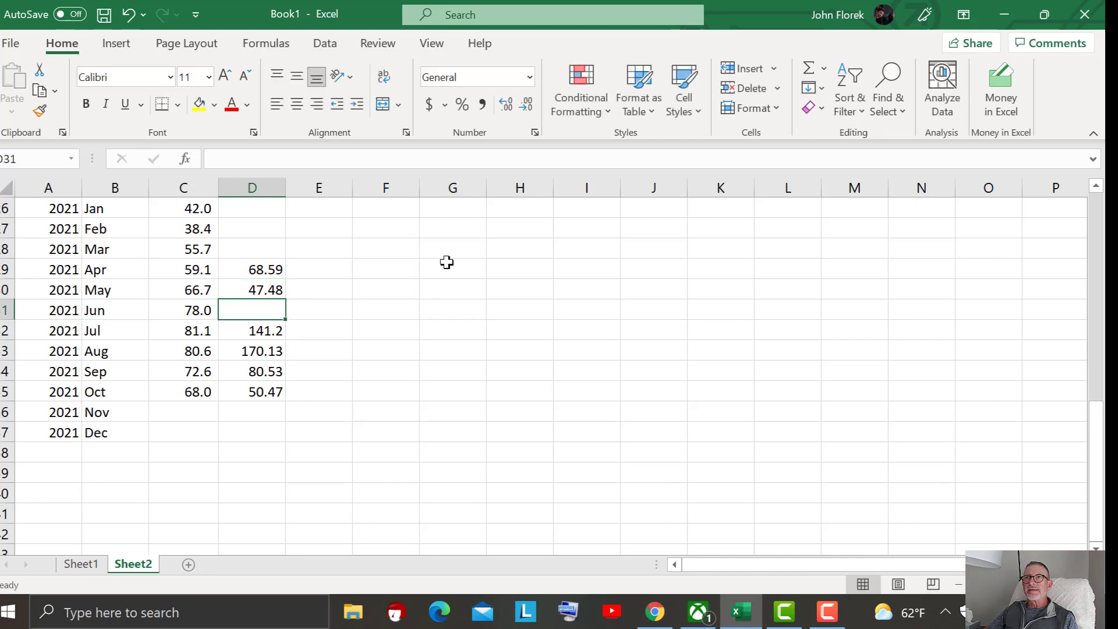
{"action": "type", "text": "1"}
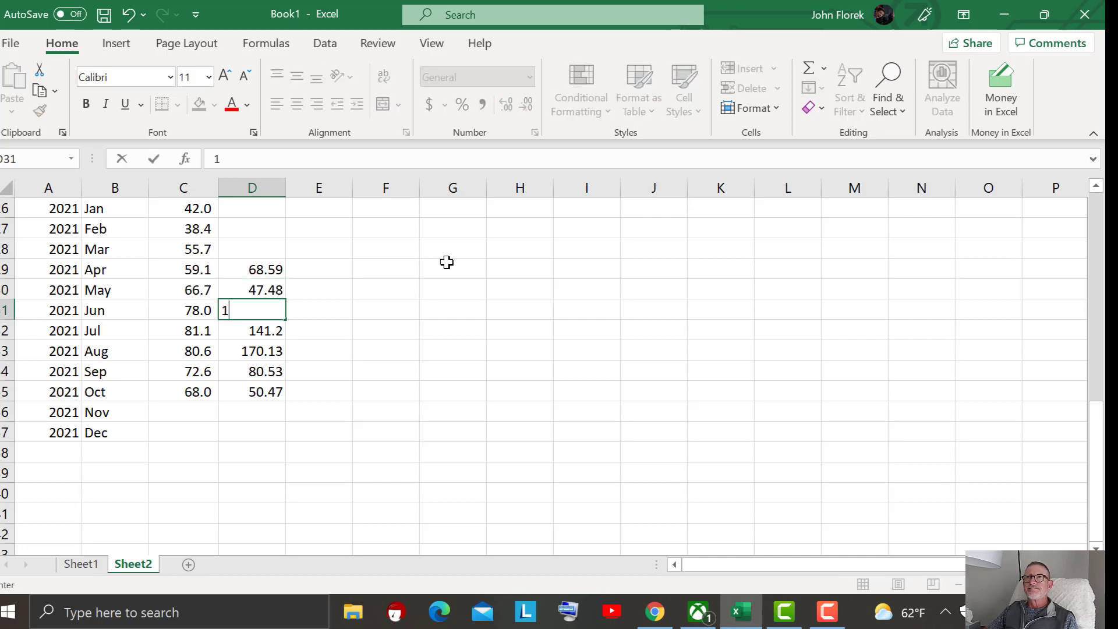
{"action": "type", "text": "00.01"}
{"action": "key", "text": "Return"}
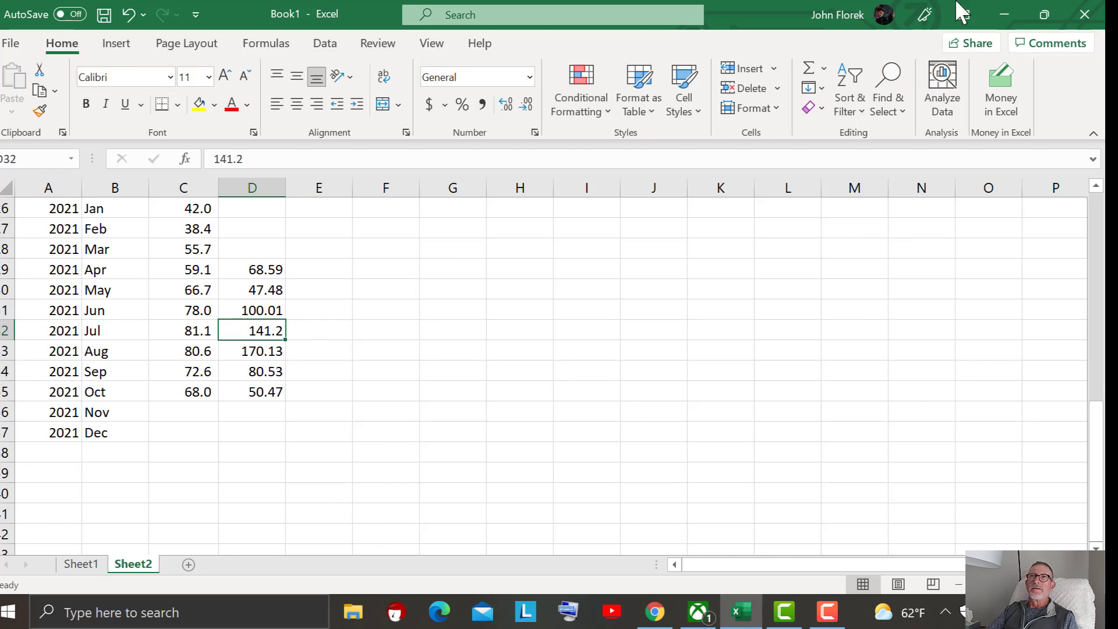
{"action": "left_click", "coordinate": [252, 394]}
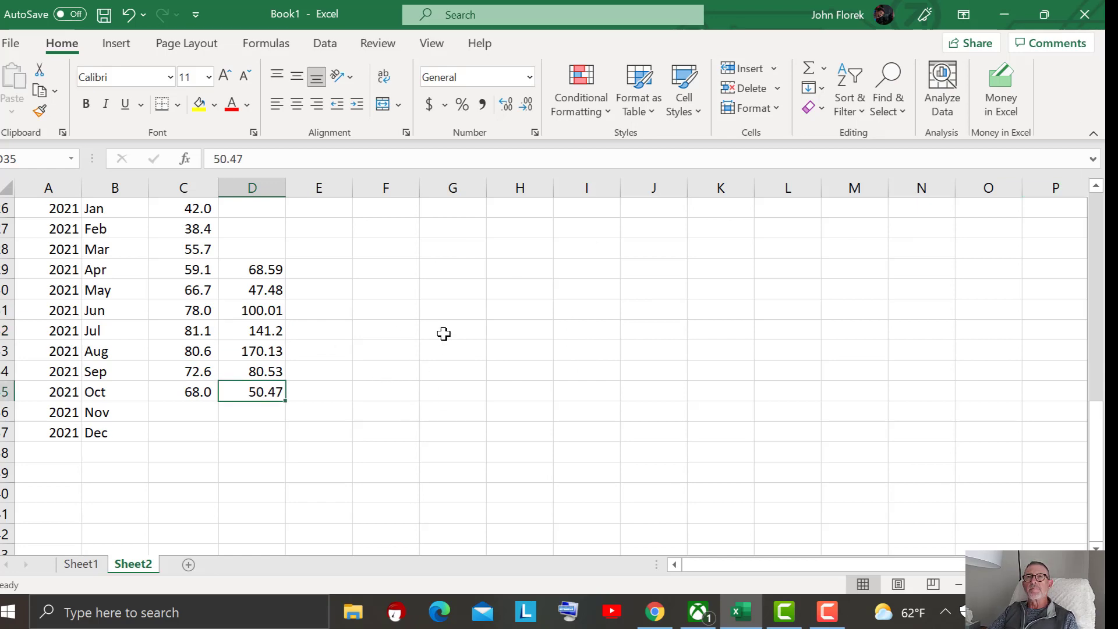
{"action": "type", "text": "s"}
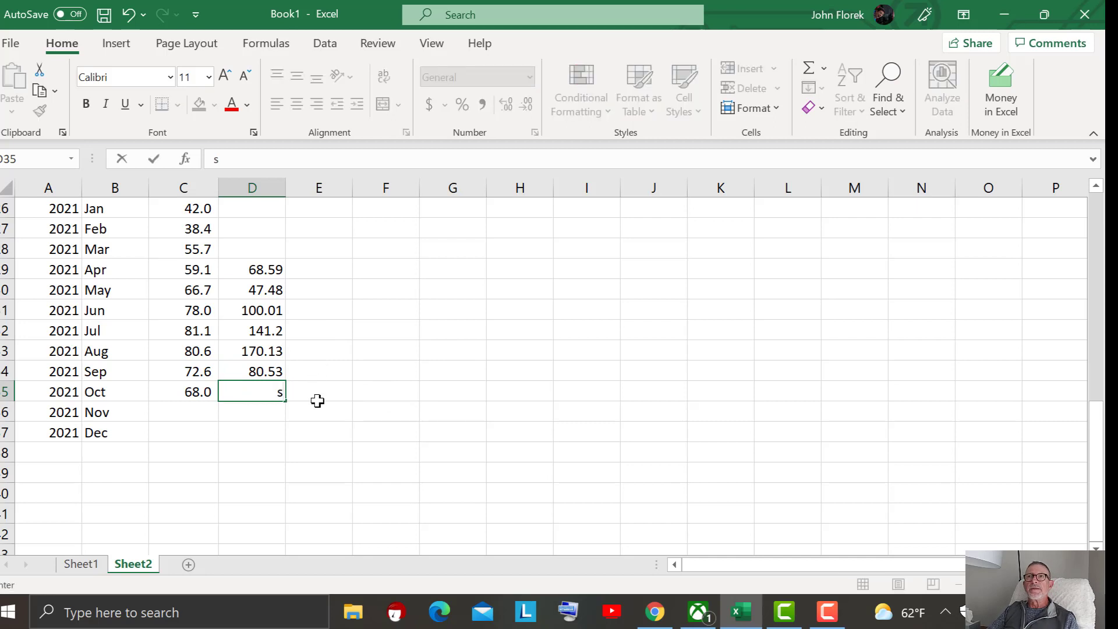
{"action": "key", "text": "Escape"}
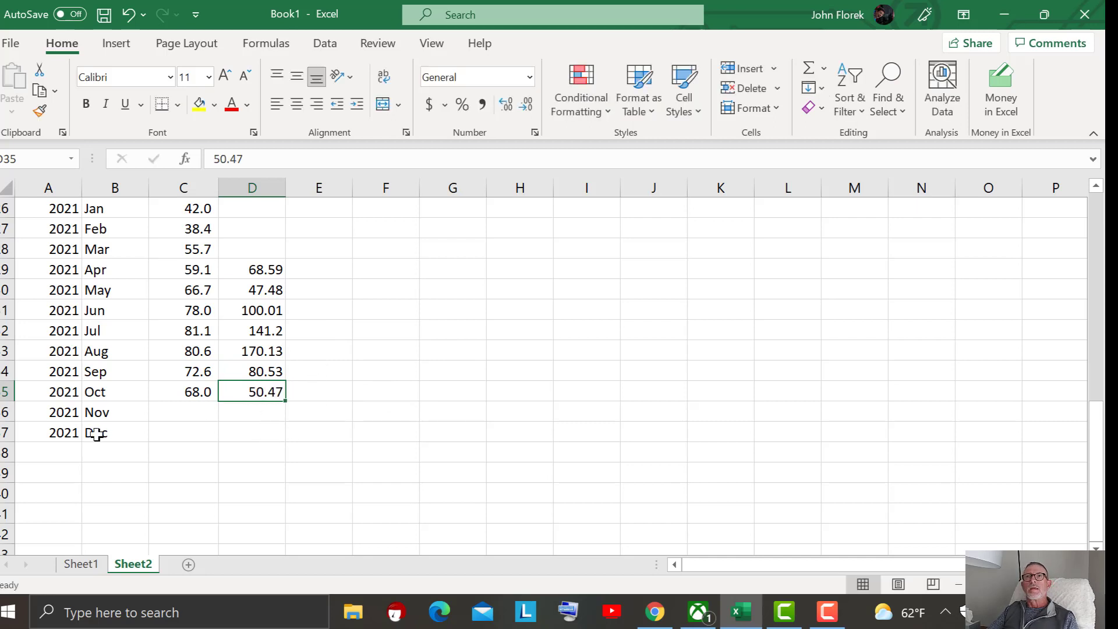
Delete rows 36 and 37, which hold the November and December 2021 entries without temperatures
{"action": "left_click_drag", "start_coordinate": [3, 412], "coordinate": [4, 434]}
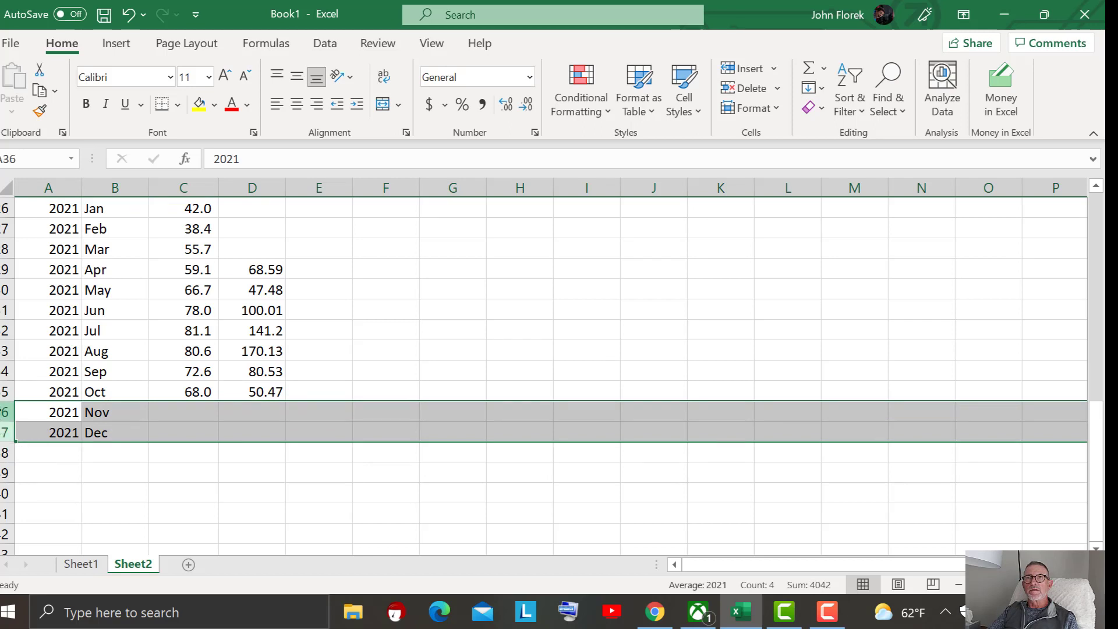
{"action": "right_click", "coordinate": [3, 433]}
{"action": "left_click", "coordinate": [69, 265]}
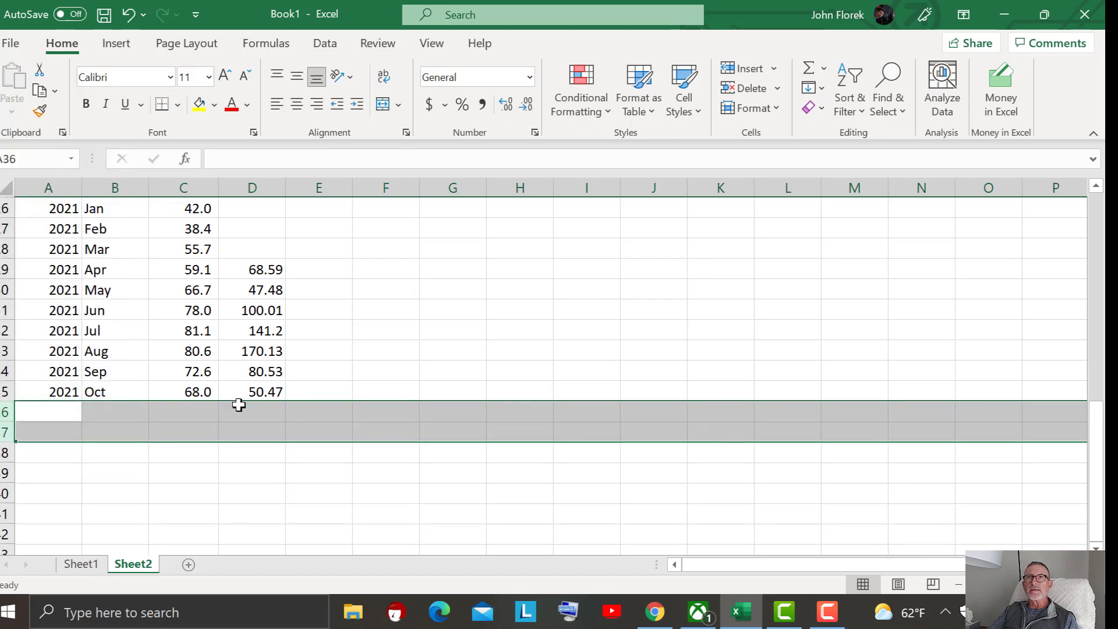
{"action": "left_click", "coordinate": [299, 465]}
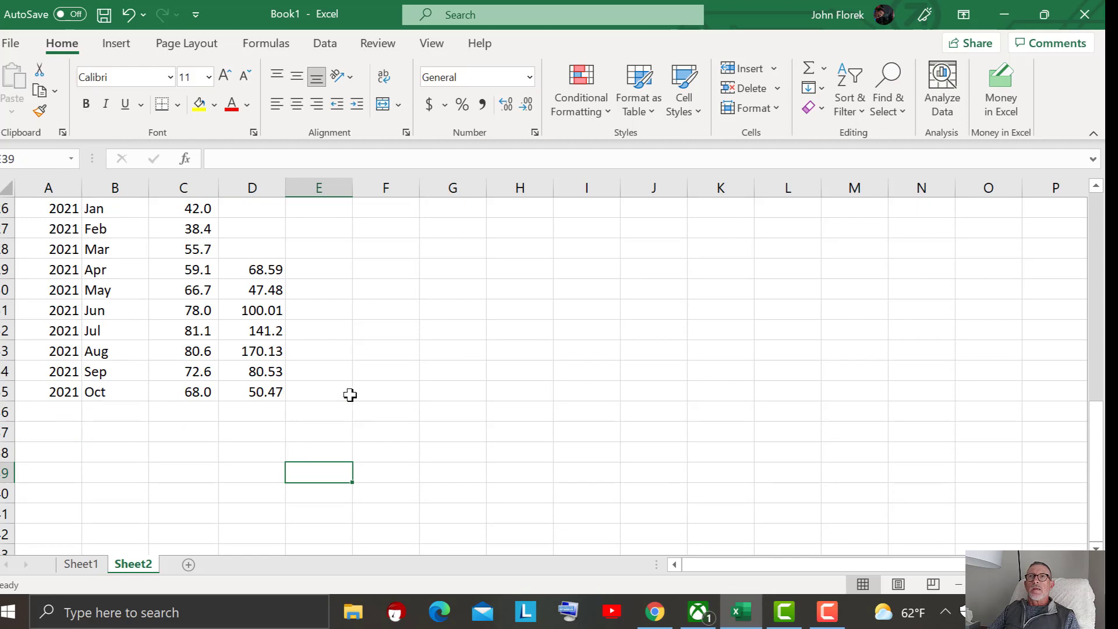
{"action": "scroll", "coordinate": [350, 395], "scroll_direction": "up", "scroll_amount": 8}
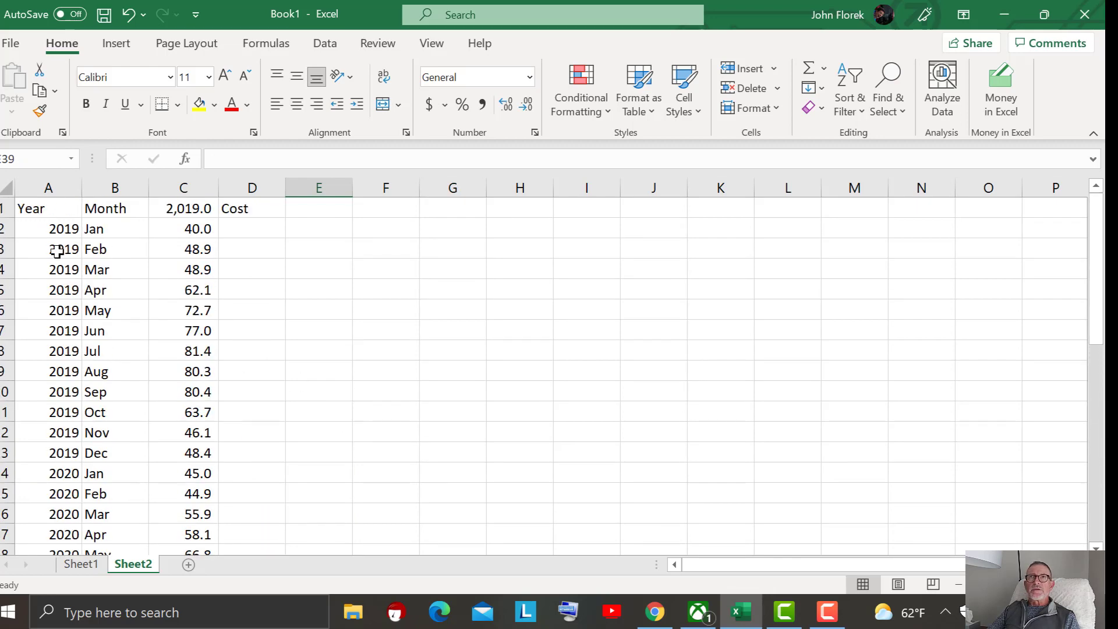
Center the contents of the Year and Month columns, A and B
{"action": "scroll", "coordinate": [320, 377], "scroll_direction": "down", "scroll_amount": 8}
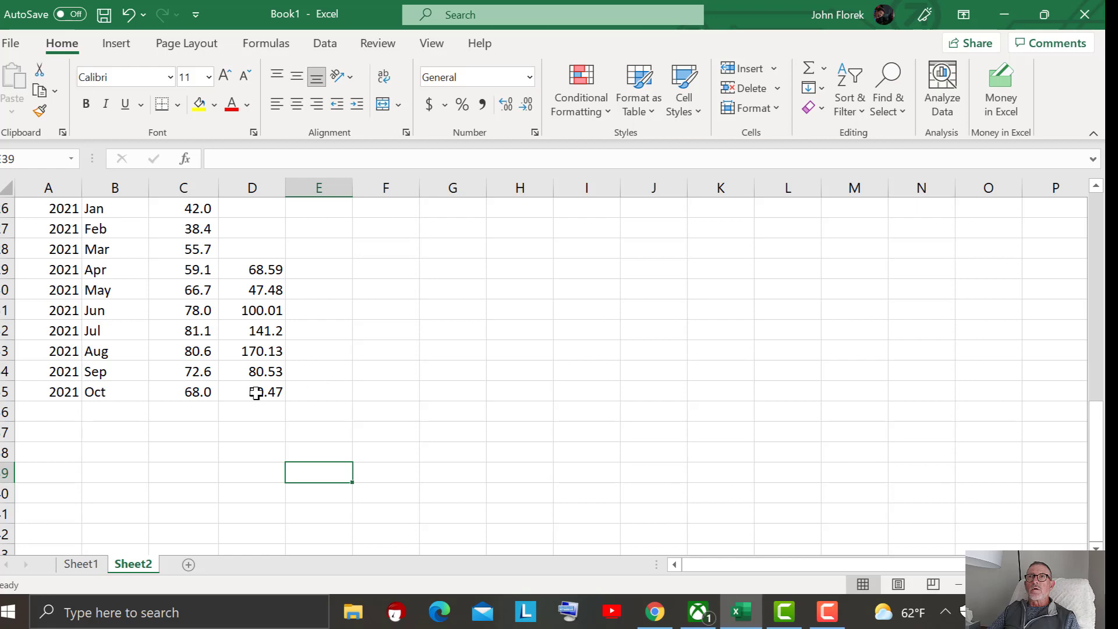
{"action": "left_click_drag", "start_coordinate": [257, 392], "coordinate": [47, 3]}
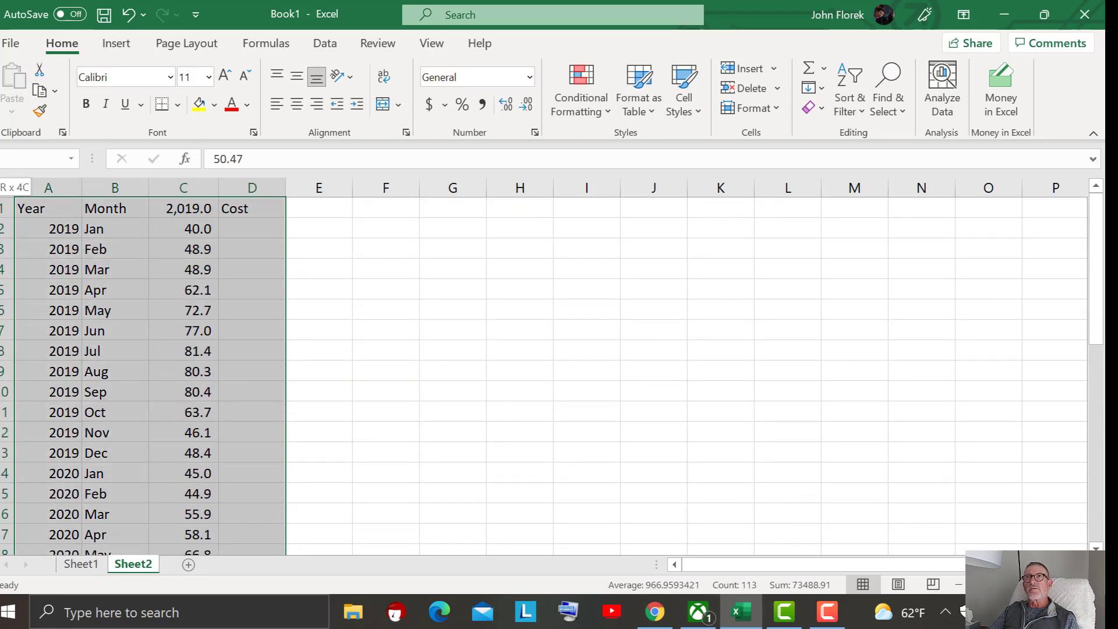
{"action": "left_click", "coordinate": [46, 187]}
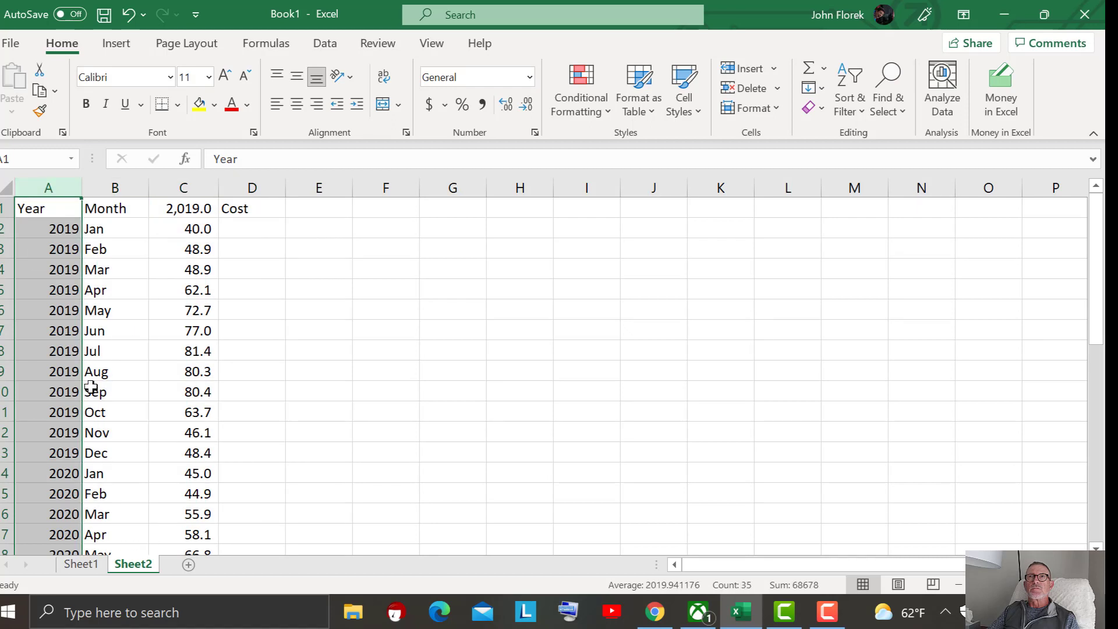
{"action": "left_click_drag", "start_coordinate": [45, 184], "coordinate": [115, 187]}
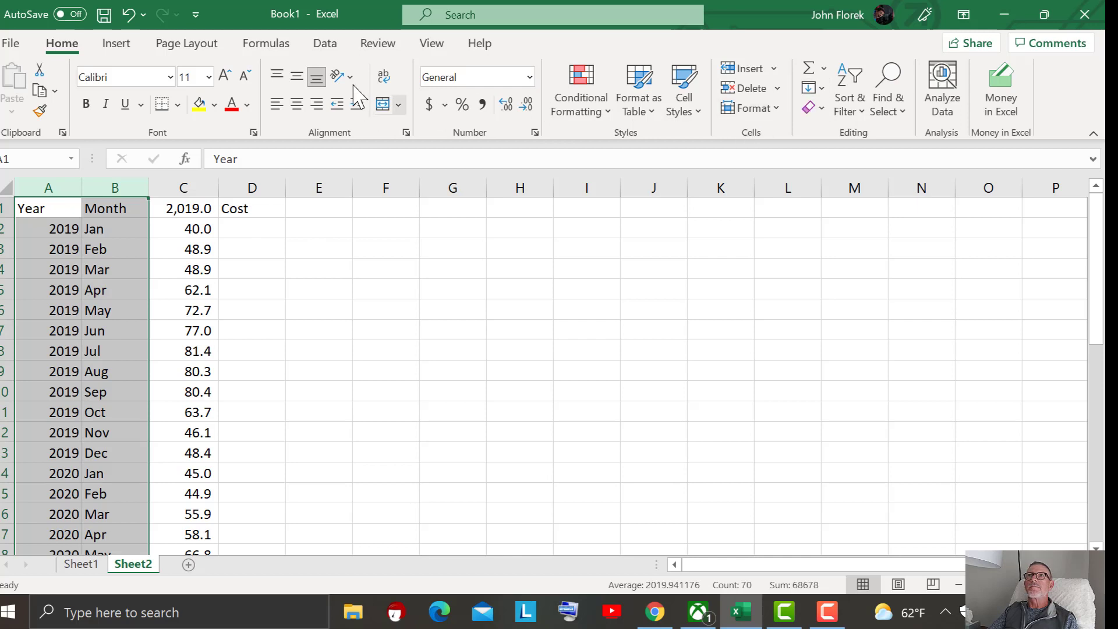
{"action": "left_click", "coordinate": [299, 110]}
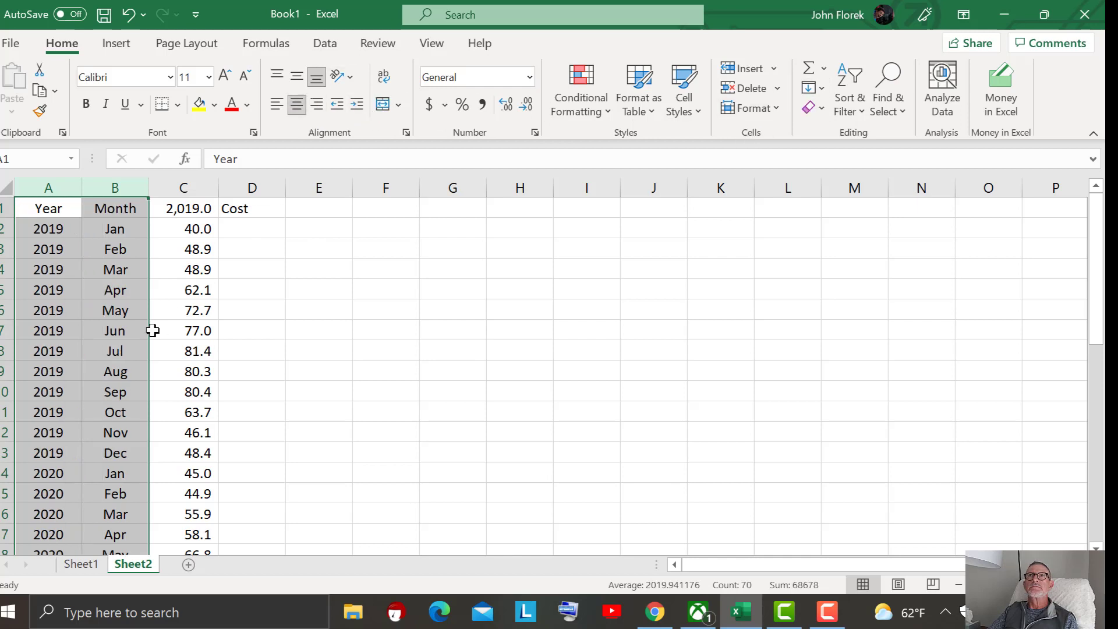
Replace the temperature column's header in C1 with "Ave Temp"
{"action": "left_click", "coordinate": [206, 209]}
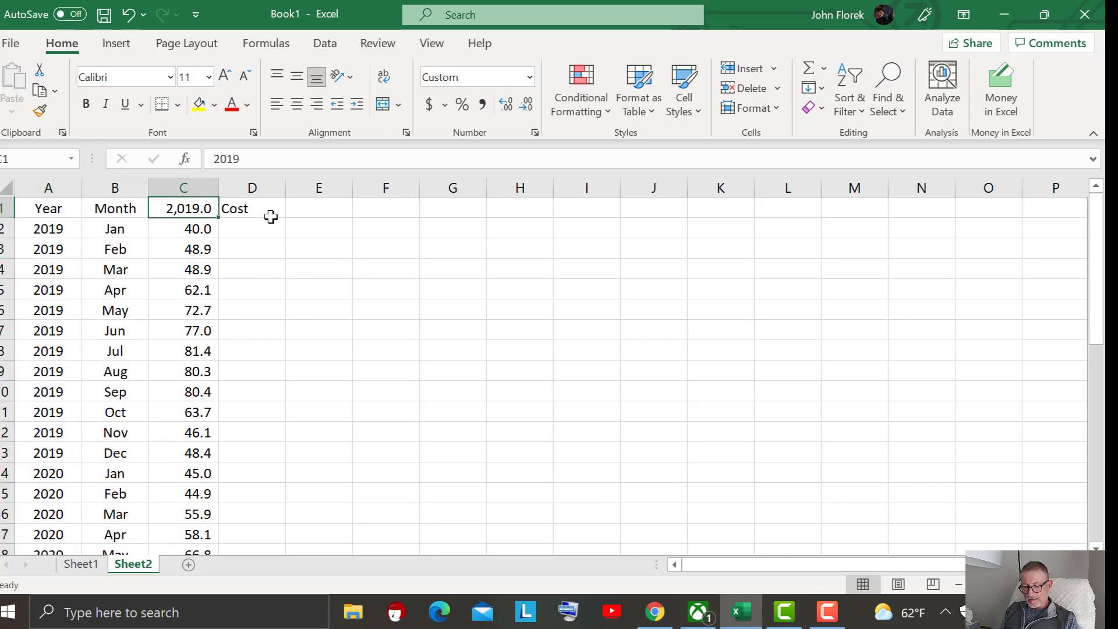
{"action": "type", "text": "Ave Te"}
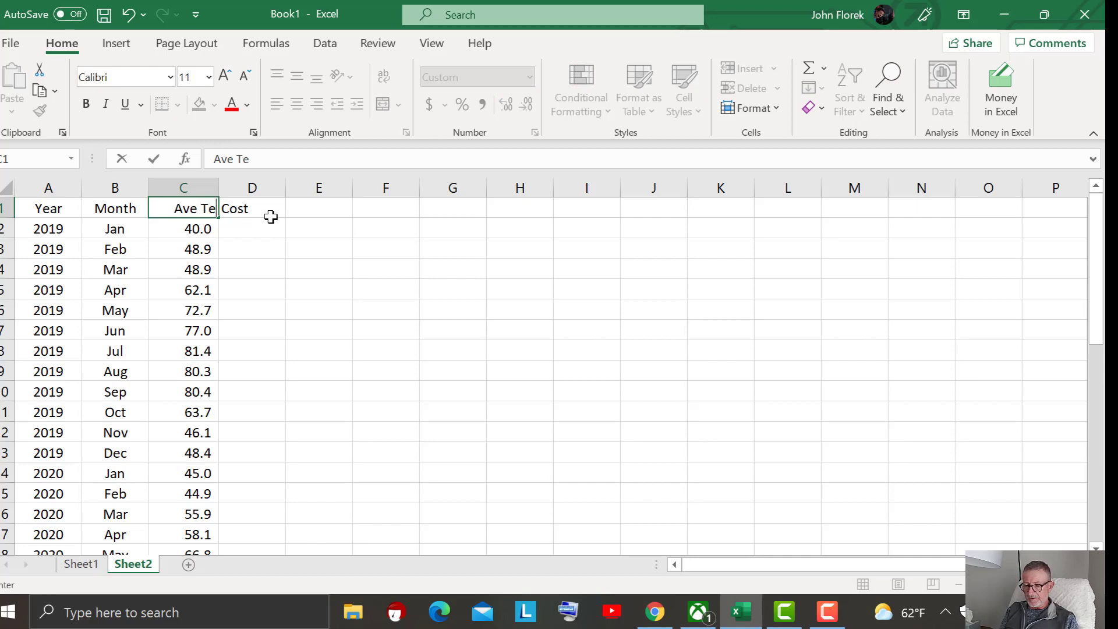
{"action": "type", "text": "mp"}
{"action": "key", "text": "Return"}
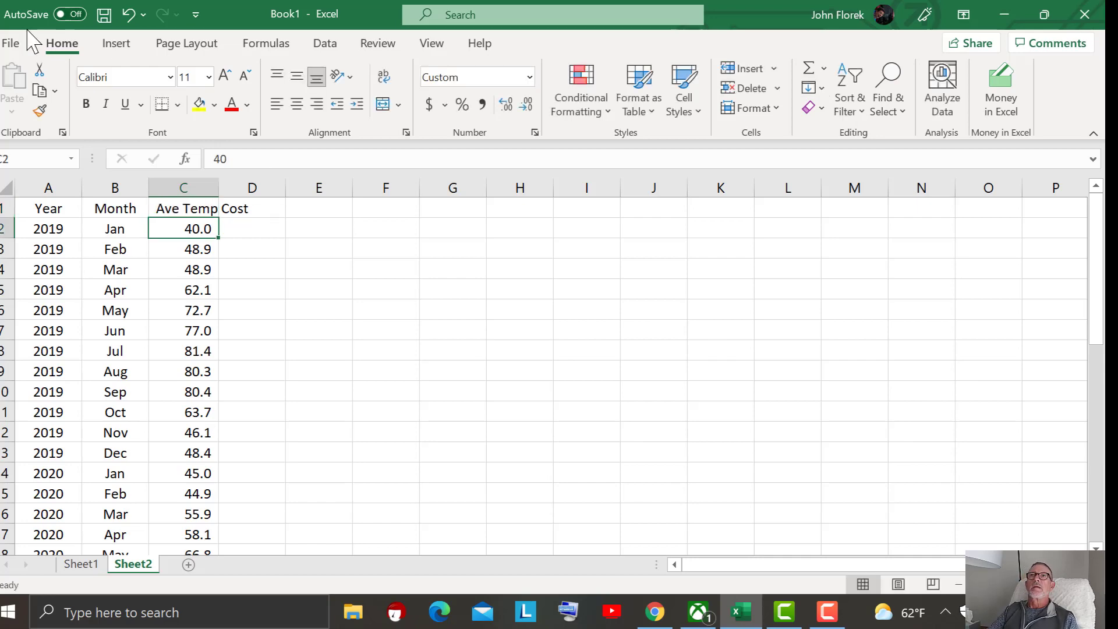
Right-align the Ave Temp and Cost headers in C1:D1
{"action": "left_click", "coordinate": [250, 209]}
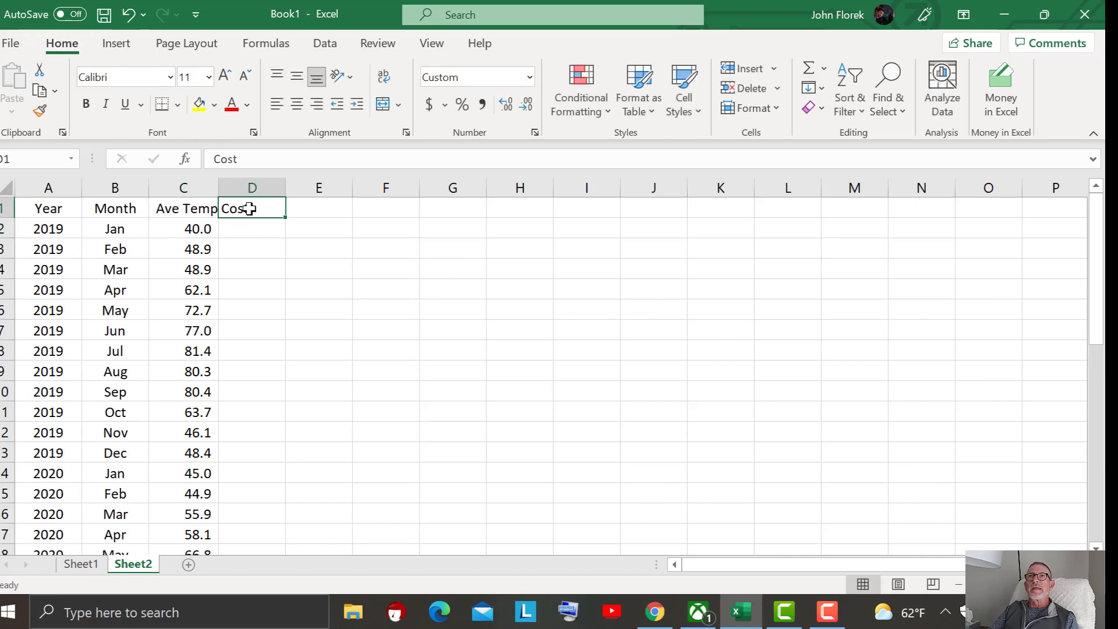
{"action": "left_click_drag", "start_coordinate": [249, 209], "coordinate": [177, 209]}
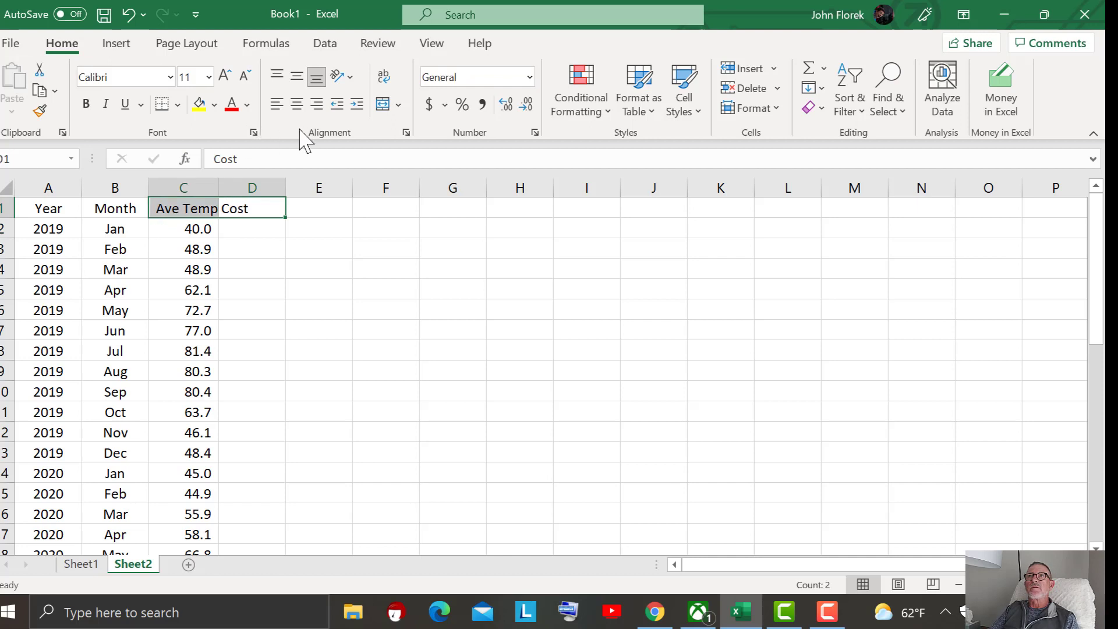
{"action": "left_click", "coordinate": [316, 104]}
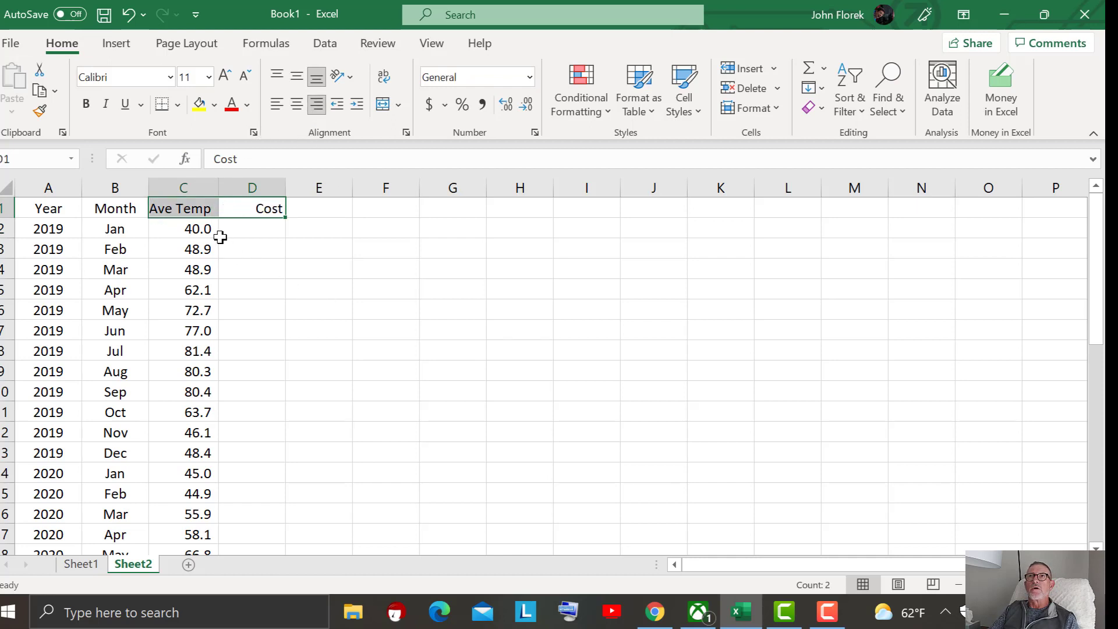
{"action": "left_click", "coordinate": [274, 302]}
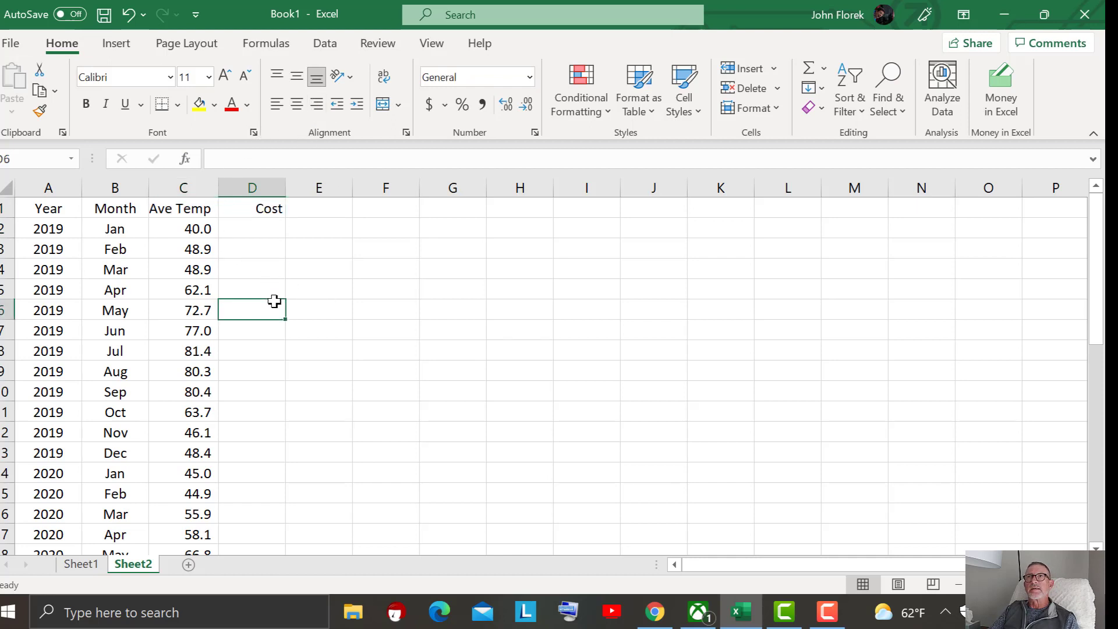
{"action": "left_click", "coordinate": [215, 209]}
{"action": "left_click", "coordinate": [296, 159]}
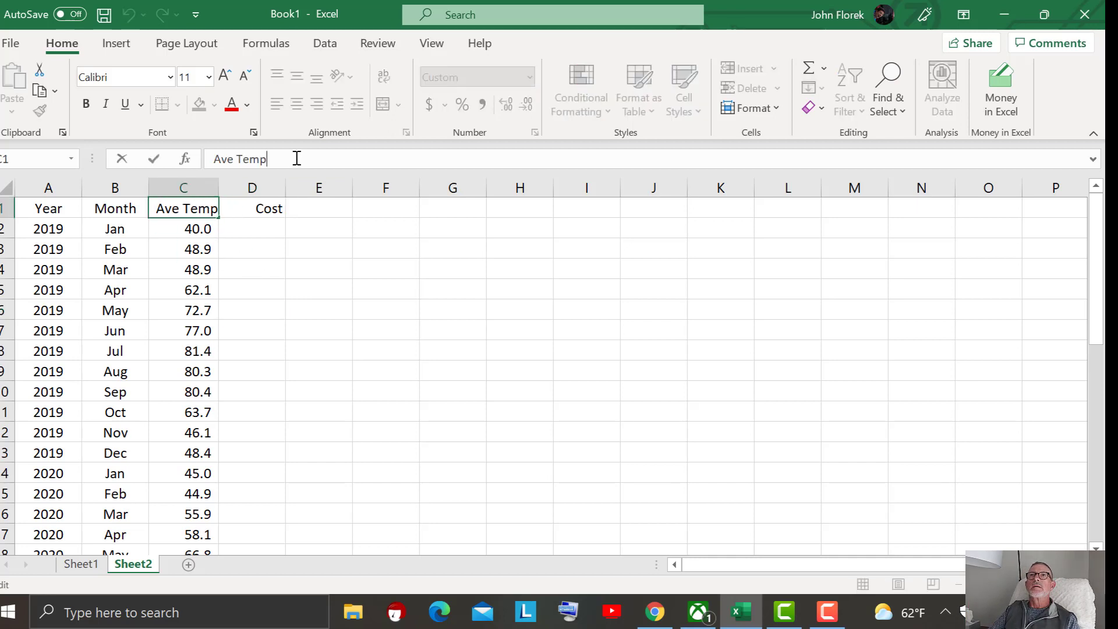
{"action": "left_click", "coordinate": [300, 336]}
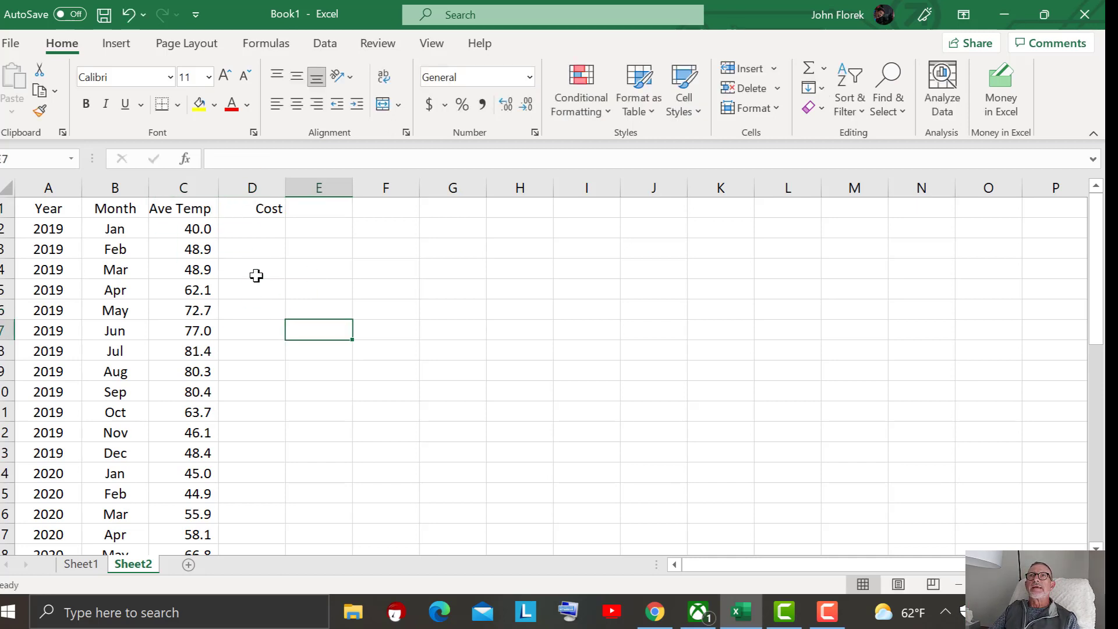
{"action": "left_click", "coordinate": [260, 230]}
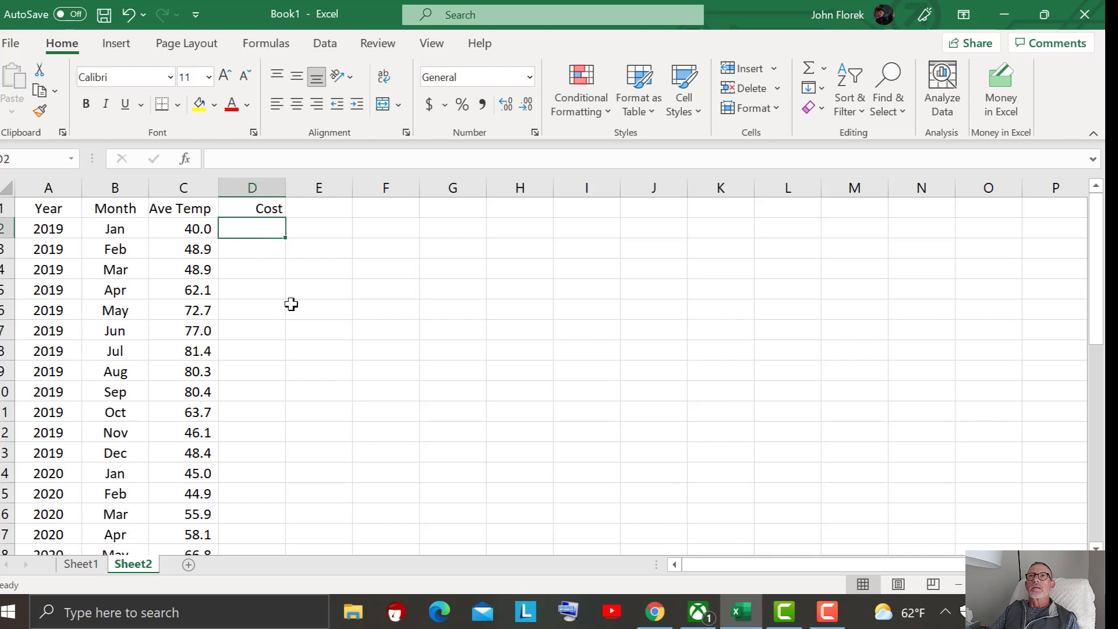
{"action": "scroll", "coordinate": [294, 304], "scroll_direction": "down", "scroll_amount": 10}
{"action": "scroll", "coordinate": [291, 291], "scroll_direction": "up", "scroll_amount": 10}
{"action": "scroll", "coordinate": [268, 349], "scroll_direction": "down", "scroll_amount": 10}
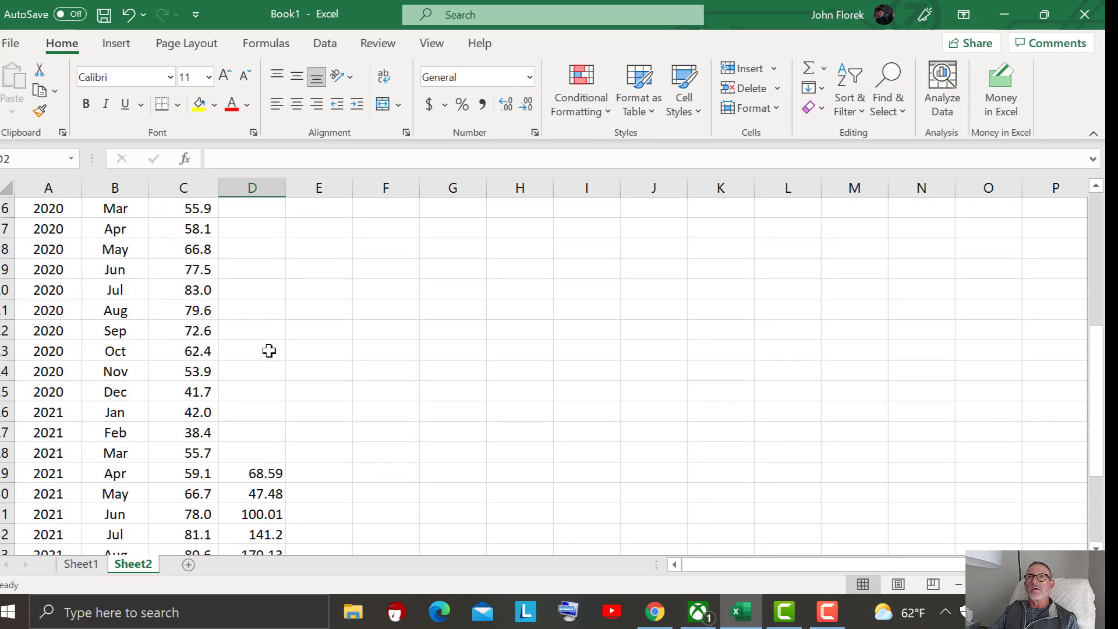
{"action": "scroll", "coordinate": [320, 297], "scroll_direction": "up", "scroll_amount": 10}
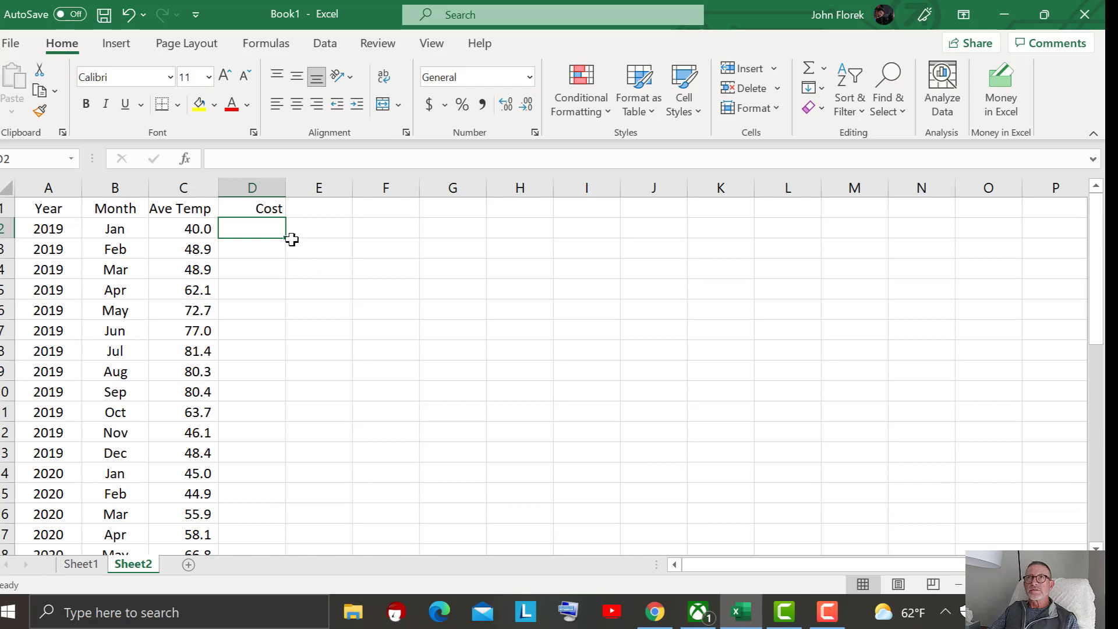
Add a thick bottom border under the header cells A1:D1
{"action": "left_click", "coordinate": [262, 206]}
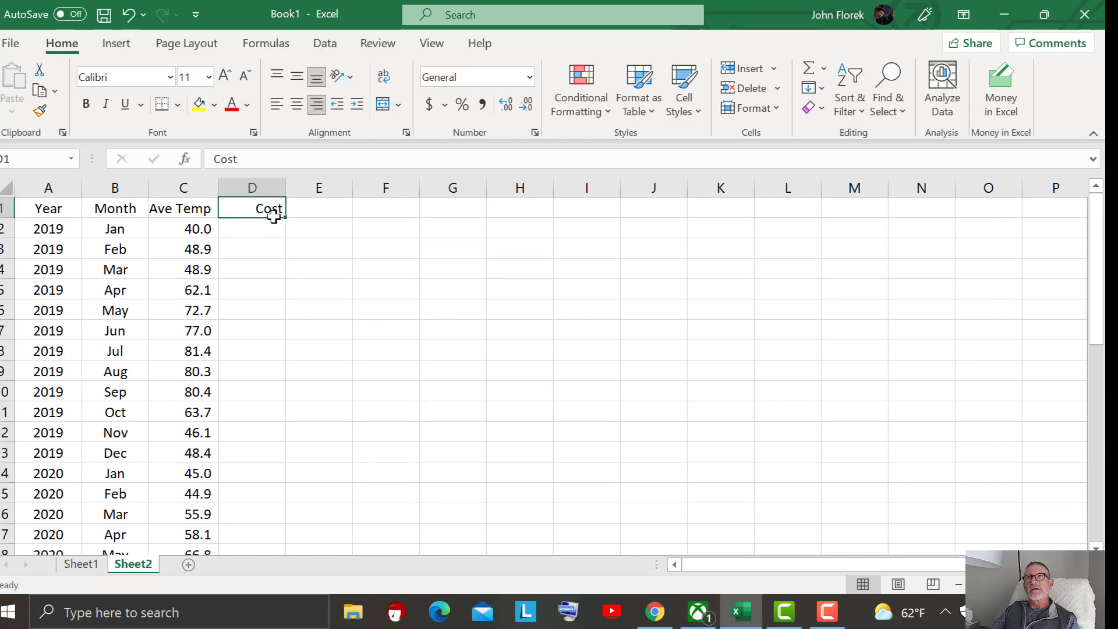
{"action": "left_click_drag", "start_coordinate": [233, 202], "coordinate": [40, 201]}
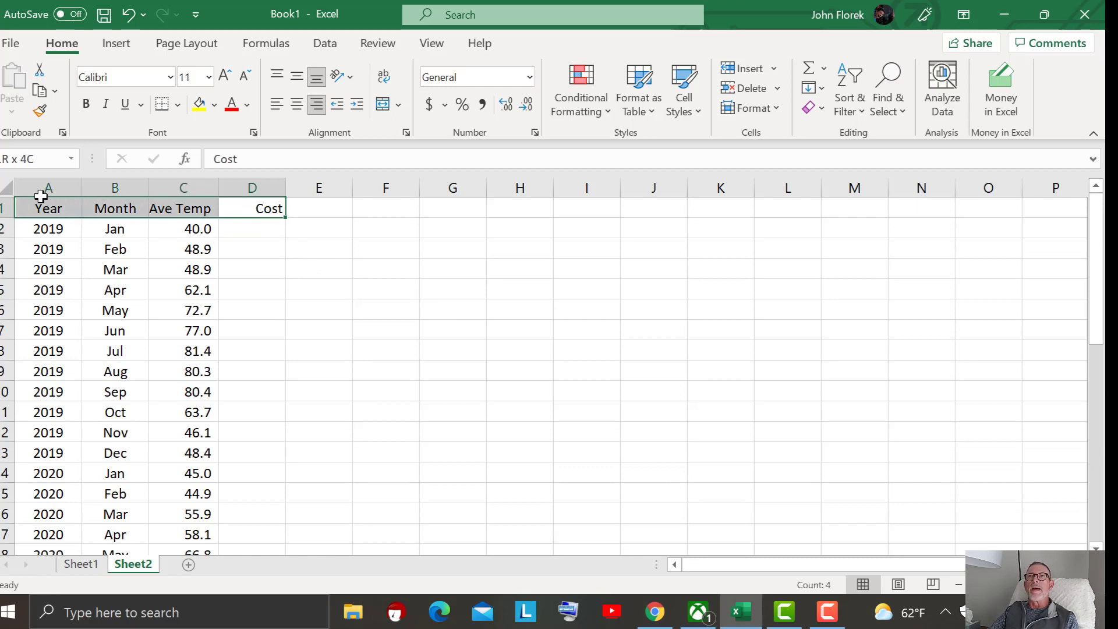
{"action": "left_click", "coordinate": [178, 105]}
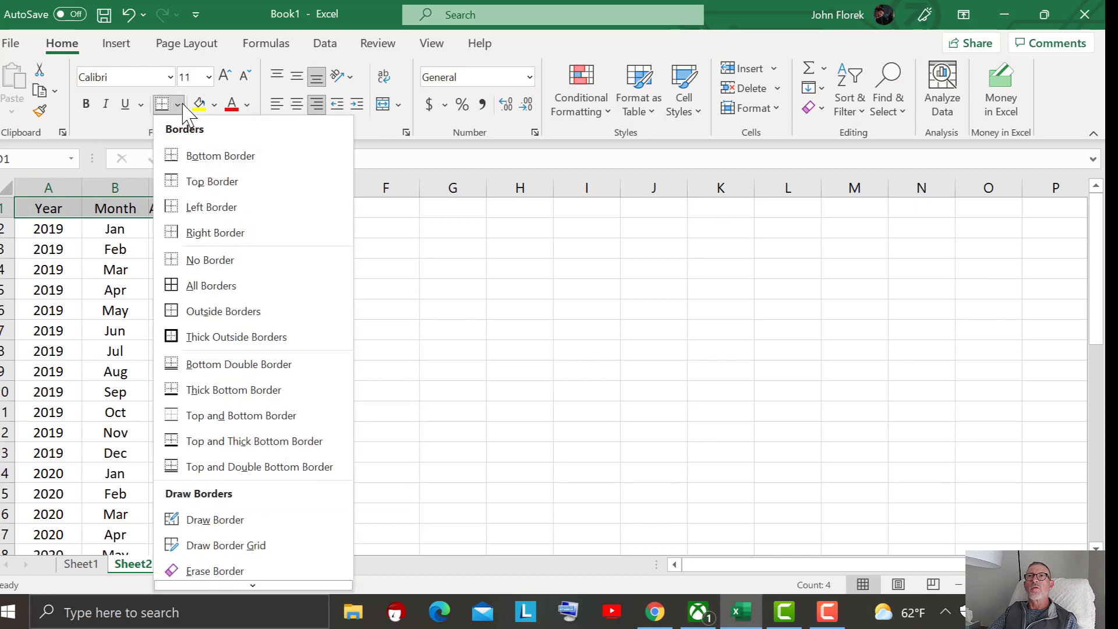
{"action": "left_click", "coordinate": [269, 391]}
{"action": "left_click", "coordinate": [315, 396]}
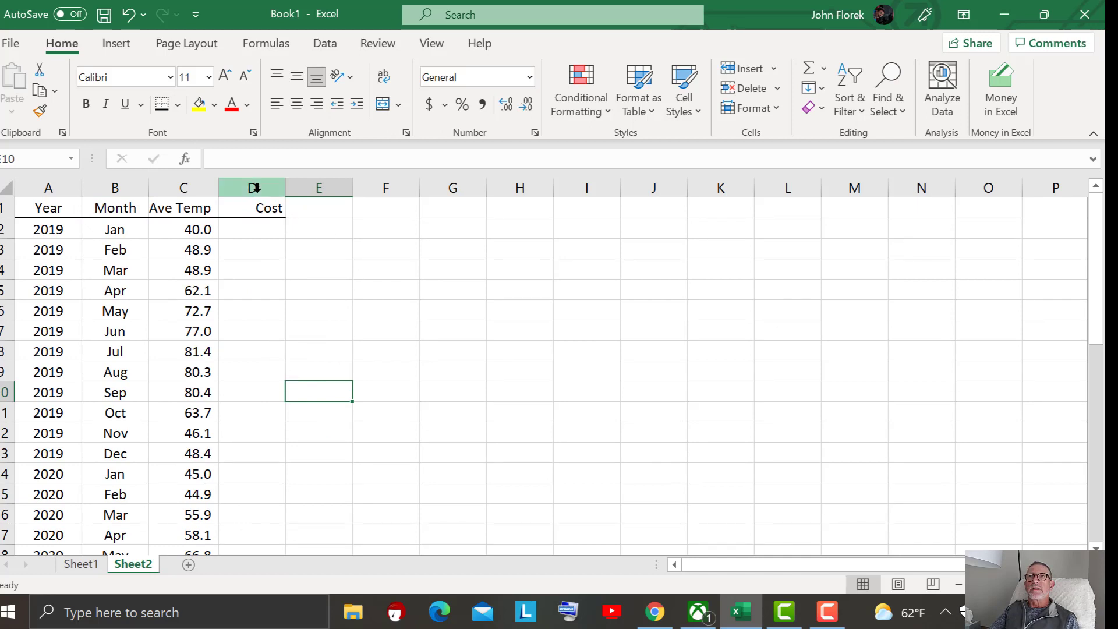
Set up a custom sort of columns A to D with headers, using Month from A to Z as the first level
{"action": "left_click_drag", "start_coordinate": [270, 209], "coordinate": [70, 514]}
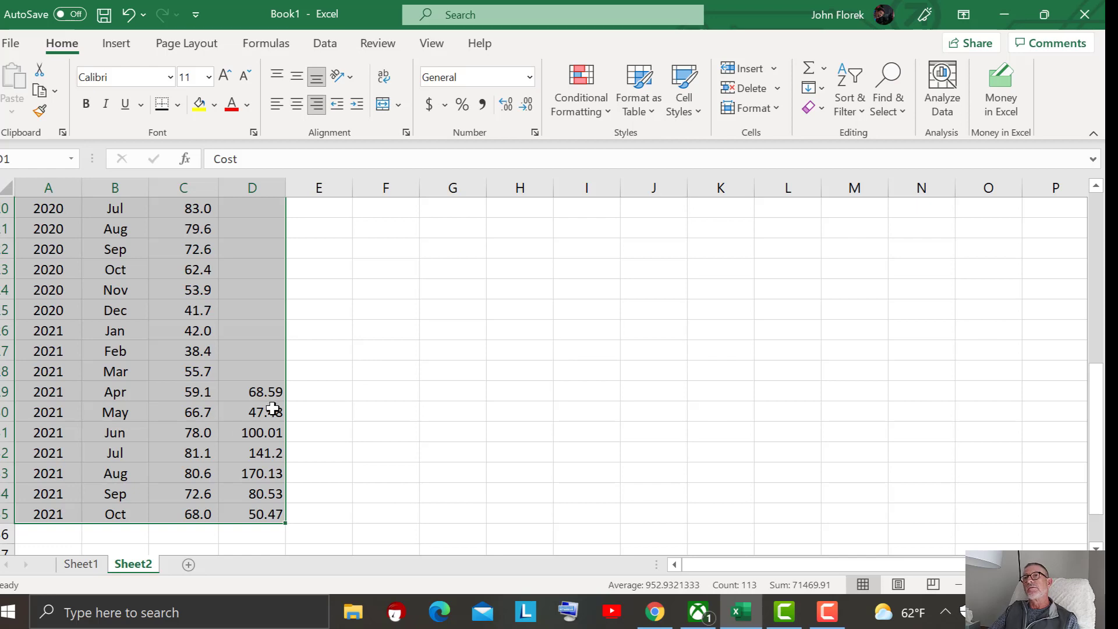
{"action": "scroll", "coordinate": [358, 397], "scroll_direction": "up", "scroll_amount": 6}
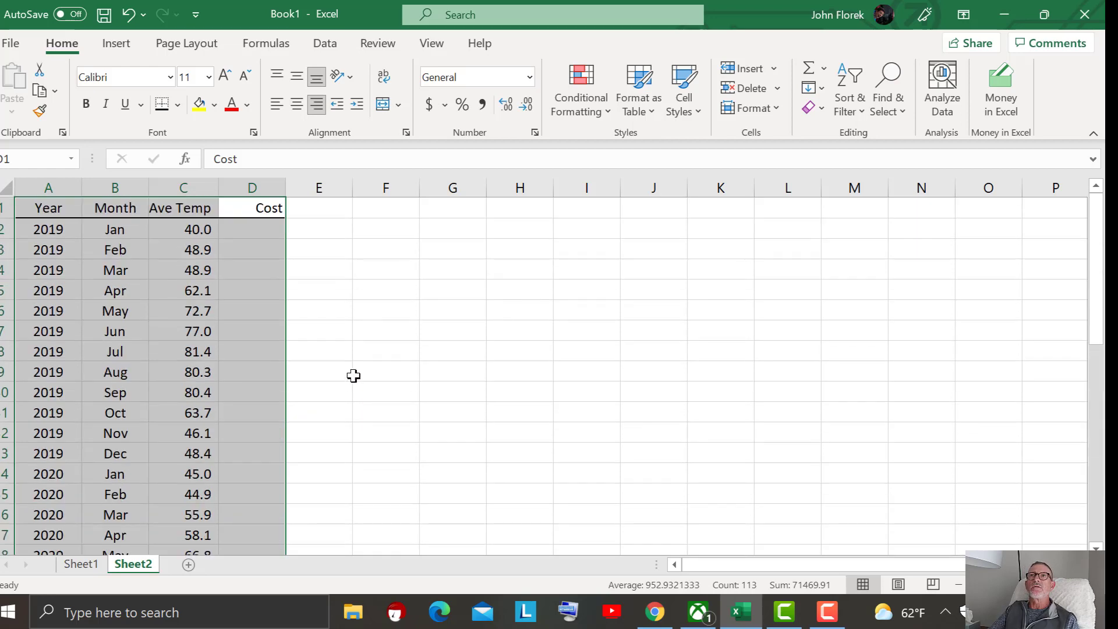
{"action": "left_click", "coordinate": [57, 184]}
{"action": "left_click_drag", "start_coordinate": [58, 184], "coordinate": [244, 182]}
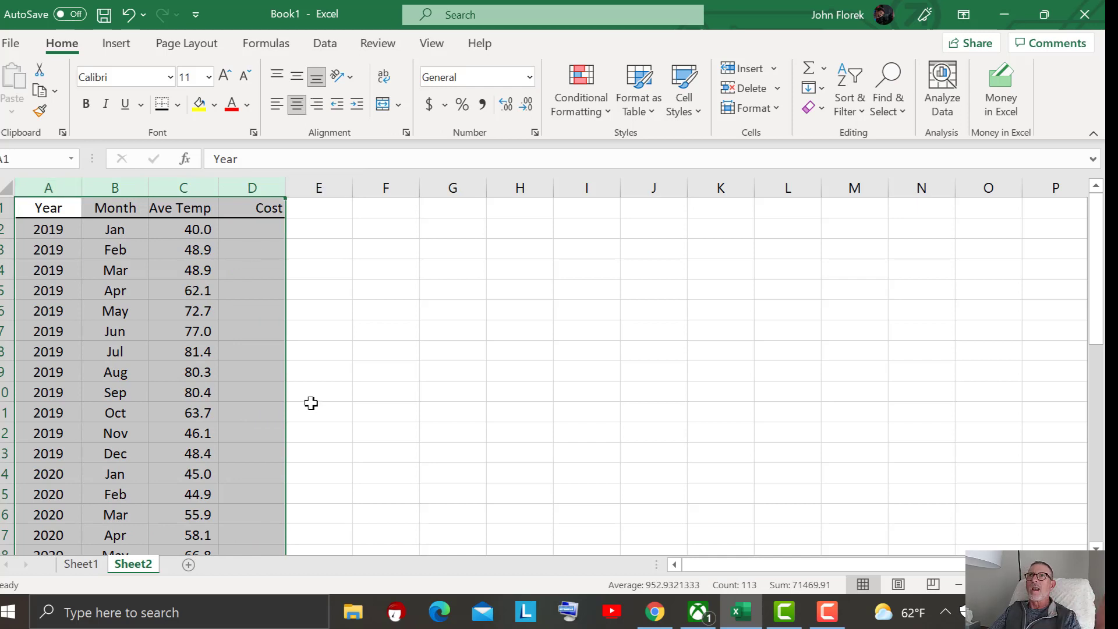
{"action": "left_click", "coordinate": [323, 43]}
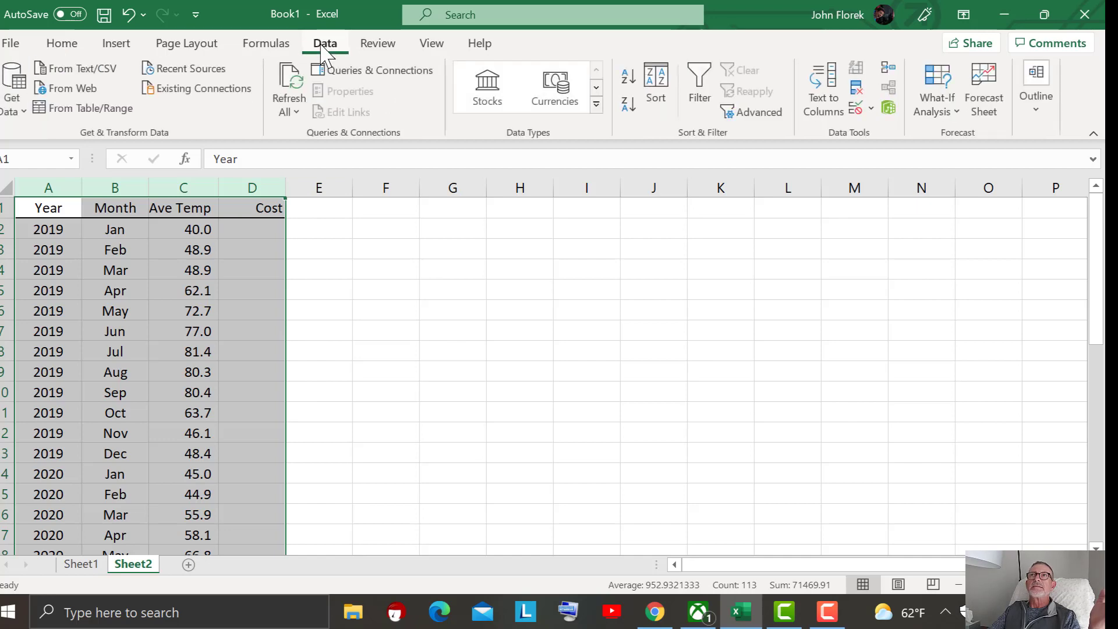
{"action": "left_click", "coordinate": [661, 116]}
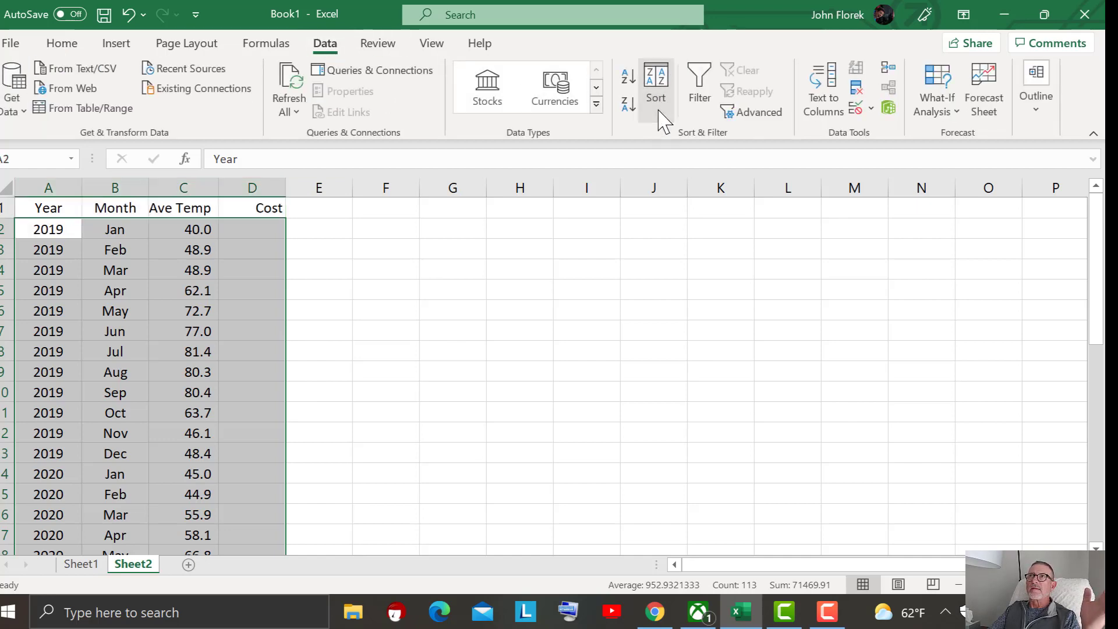
{"action": "left_click_drag", "start_coordinate": [814, 156], "coordinate": [588, 75]}
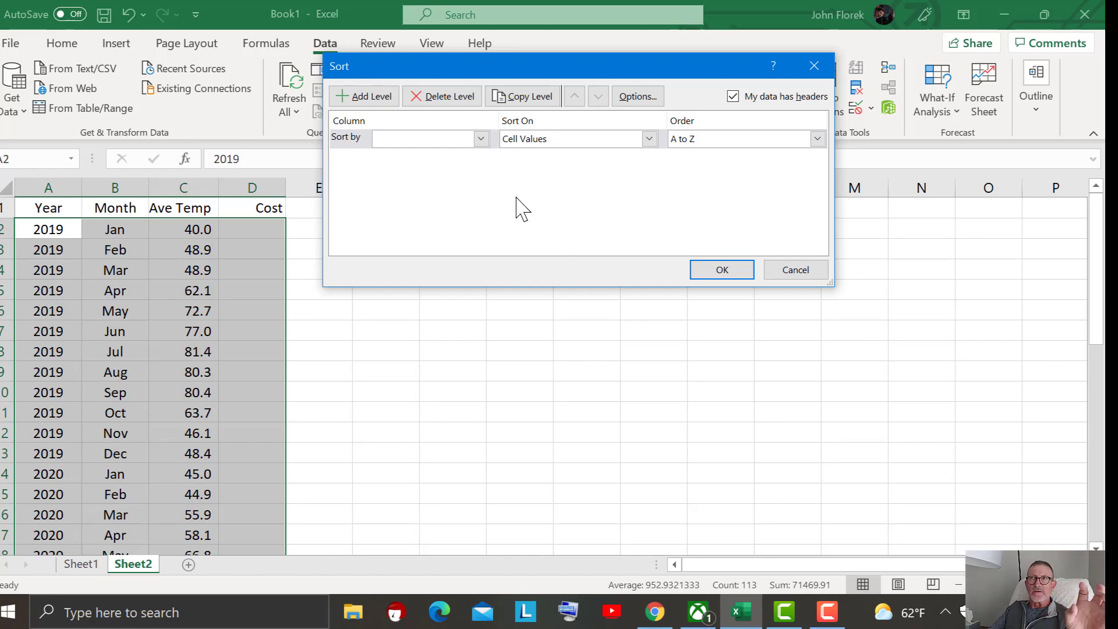
{"action": "left_click", "coordinate": [481, 138]}
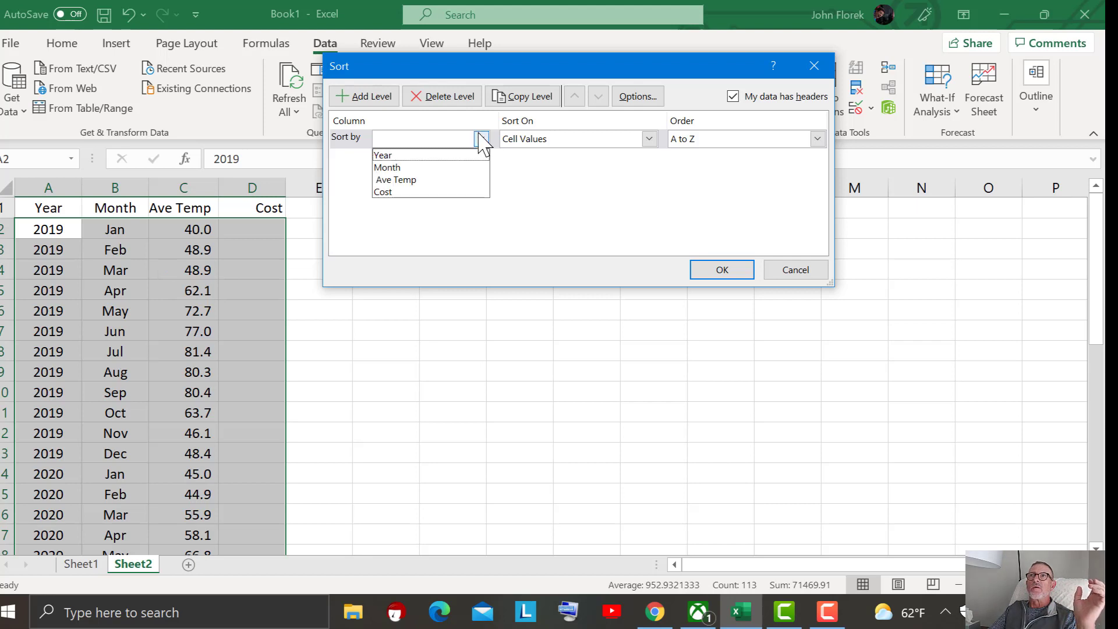
{"action": "left_click", "coordinate": [424, 169]}
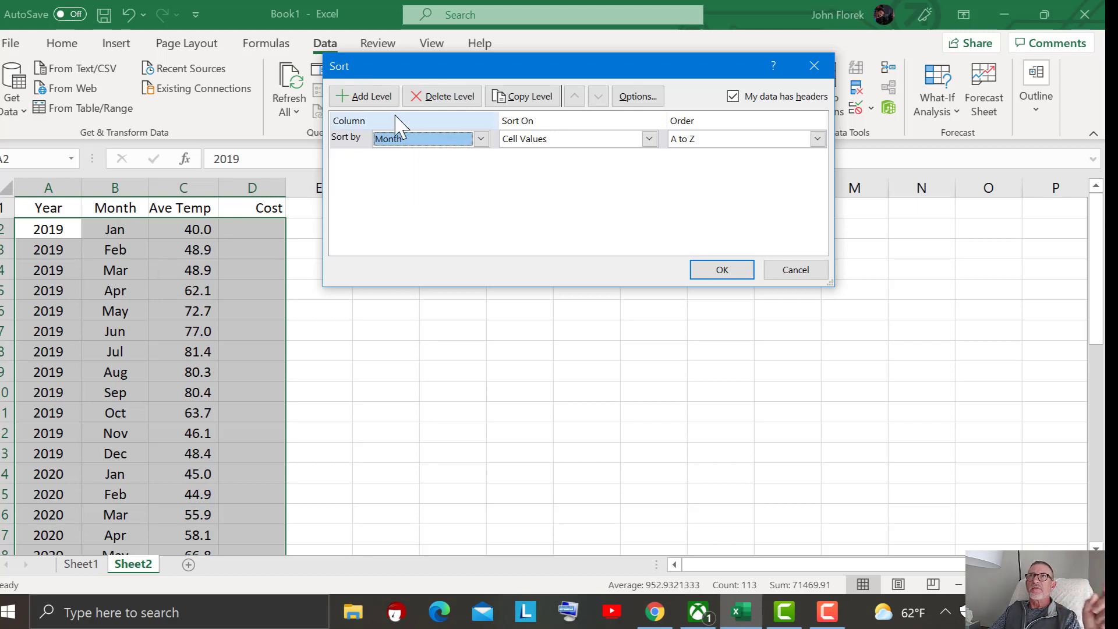
Add Year, smallest to largest, as the second sort level and apply the sort to the list
{"action": "left_click", "coordinate": [377, 96]}
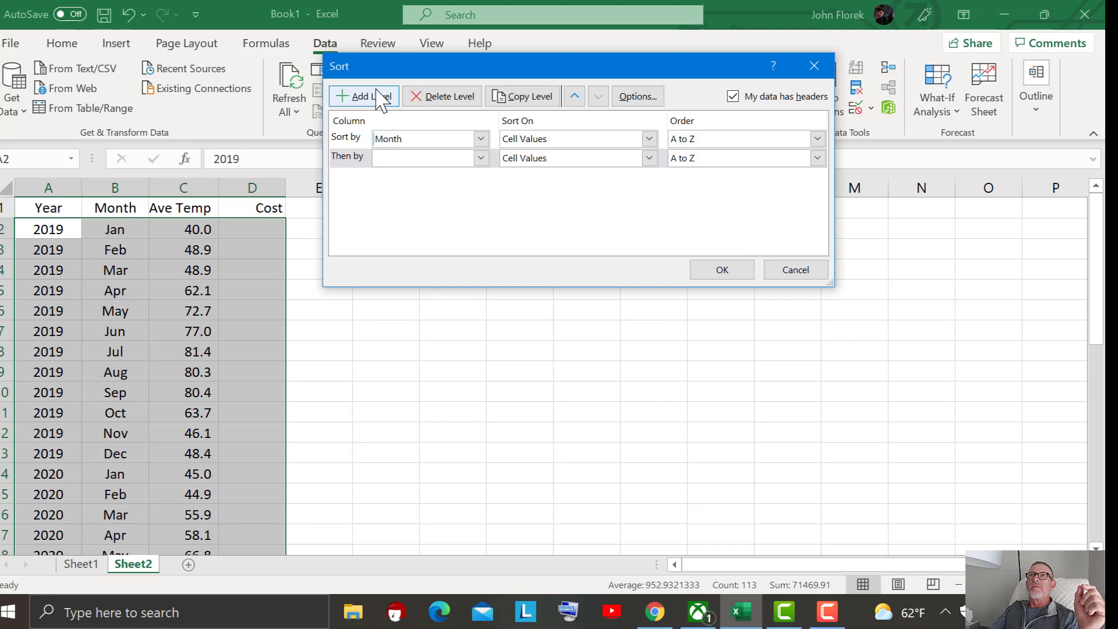
{"action": "left_click", "coordinate": [481, 157]}
{"action": "left_click", "coordinate": [406, 173]}
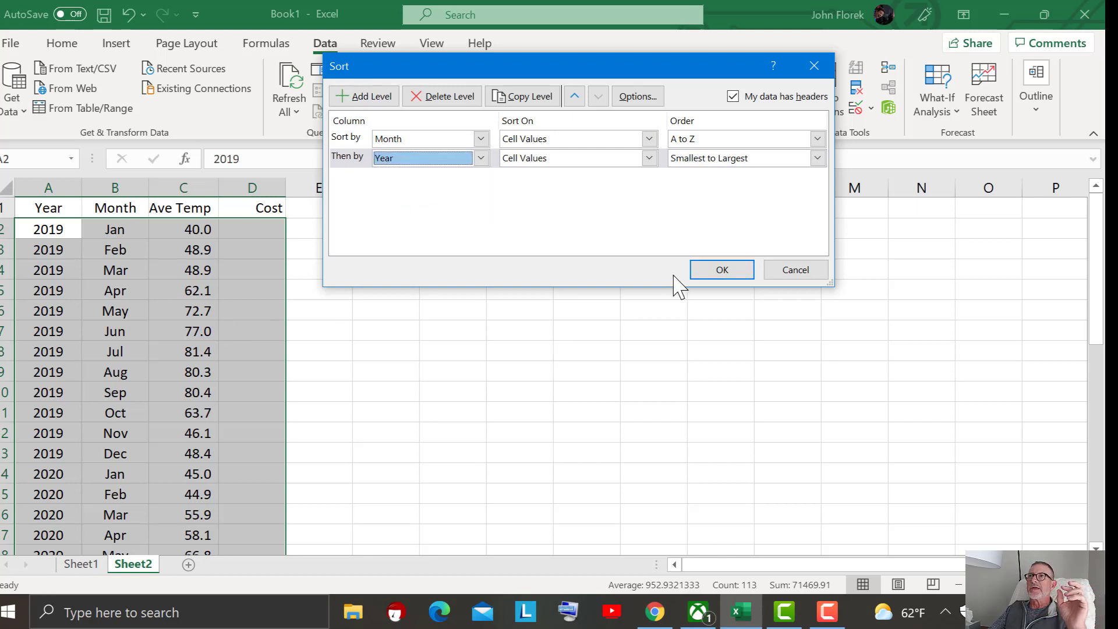
{"action": "left_click", "coordinate": [715, 269]}
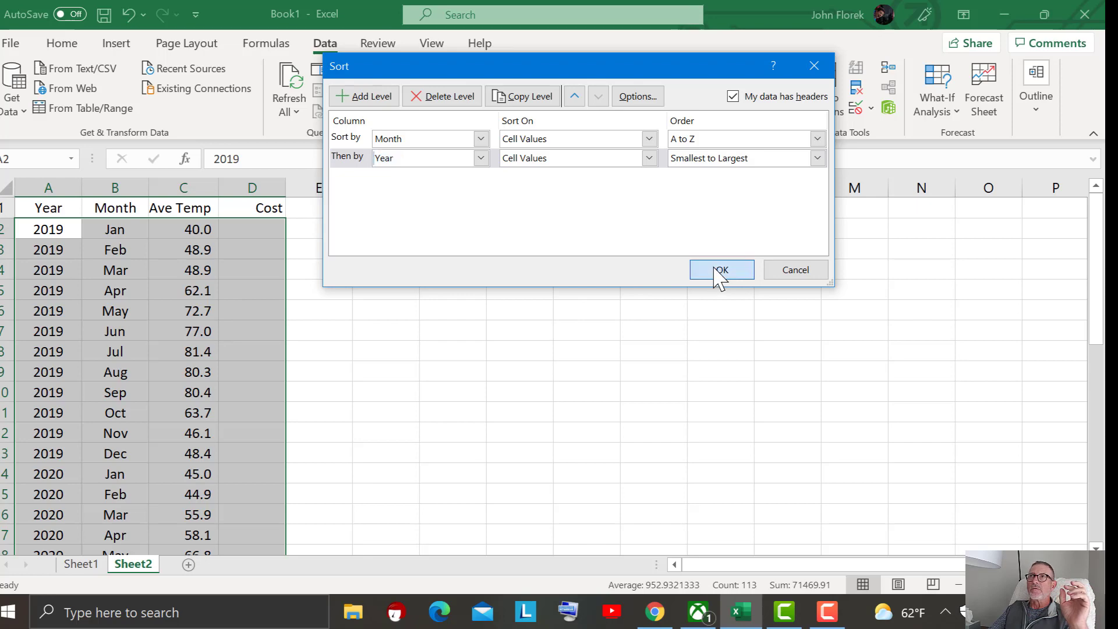
{"action": "left_click", "coordinate": [720, 274]}
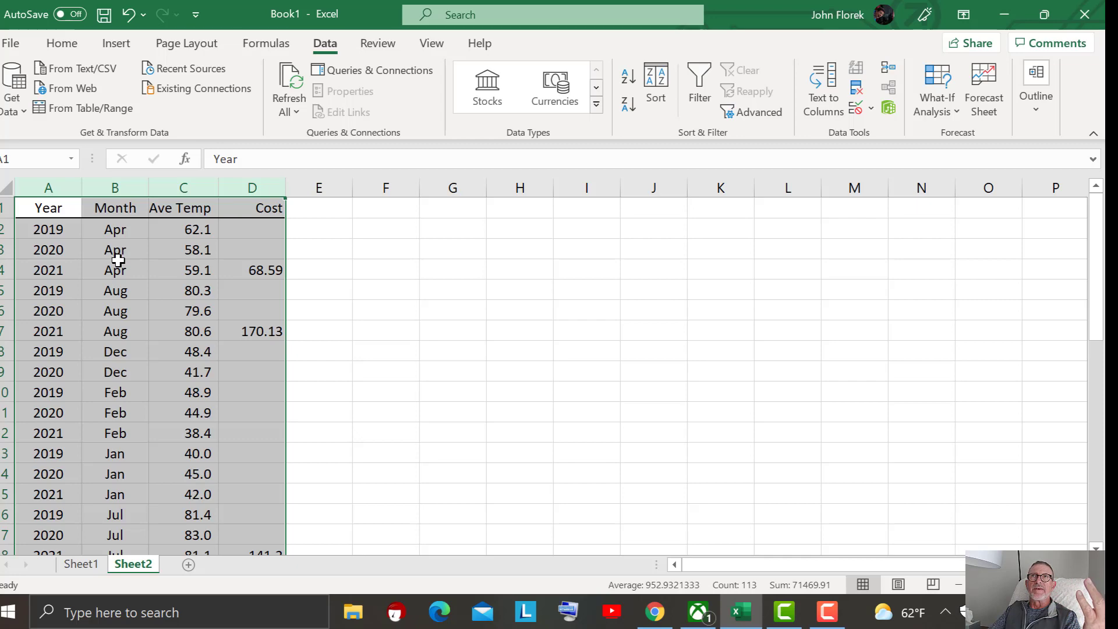
Undo the sort by month and year and deselect the list
{"action": "left_click", "coordinate": [128, 14]}
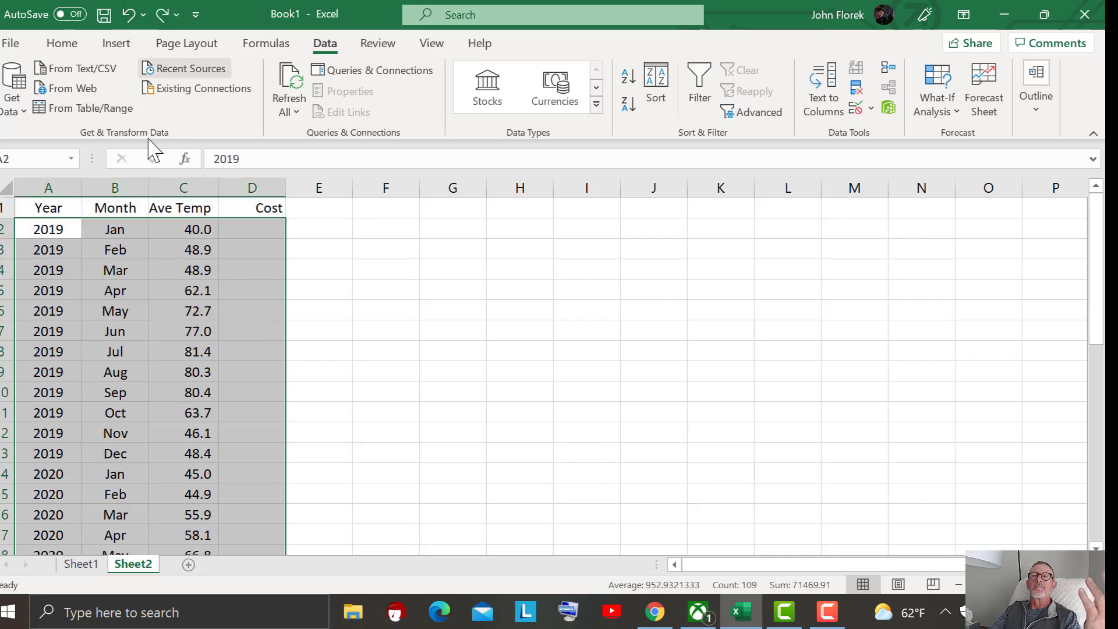
{"action": "left_click", "coordinate": [364, 436]}
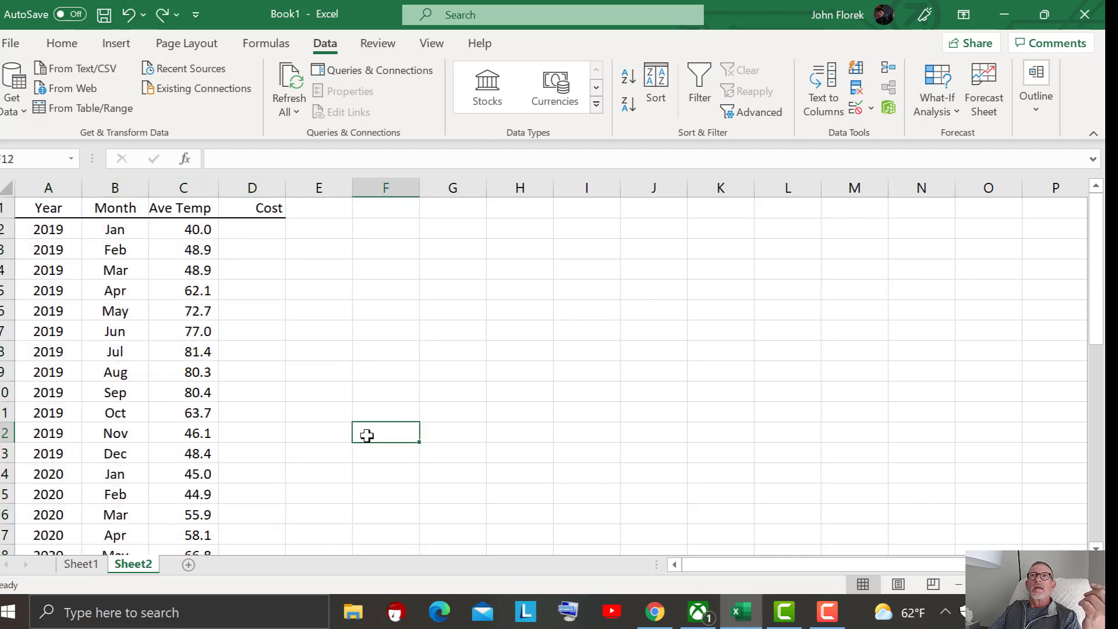
Replace the 2019 month names in B2:B13 with the number series 1 to 12
{"action": "left_click", "coordinate": [121, 230]}
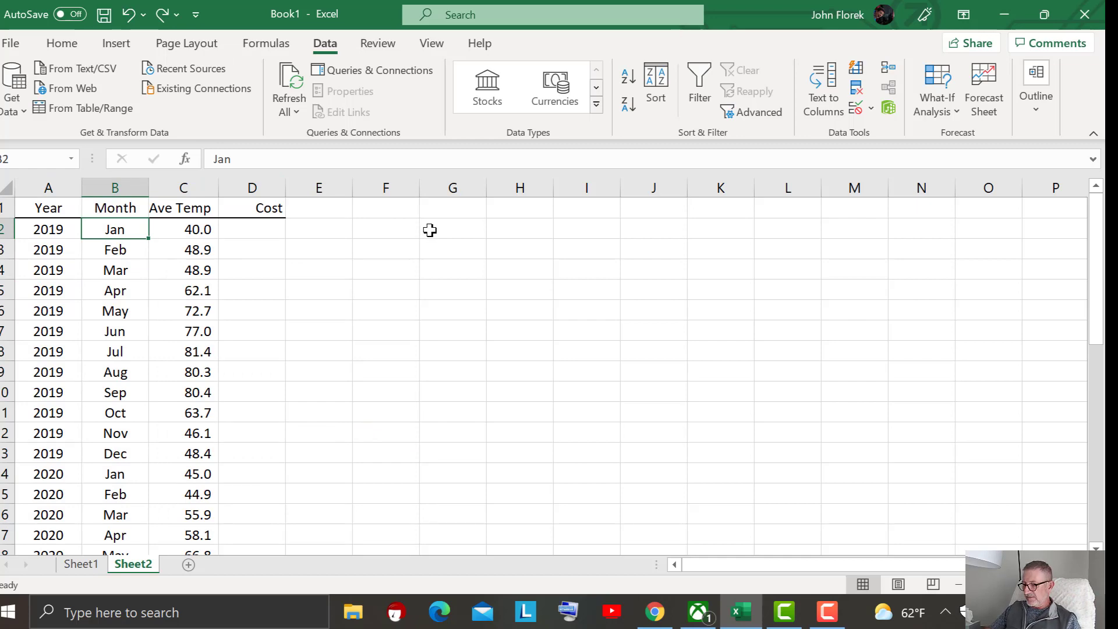
{"action": "type", "text": "1"}
{"action": "key", "text": "Return"}
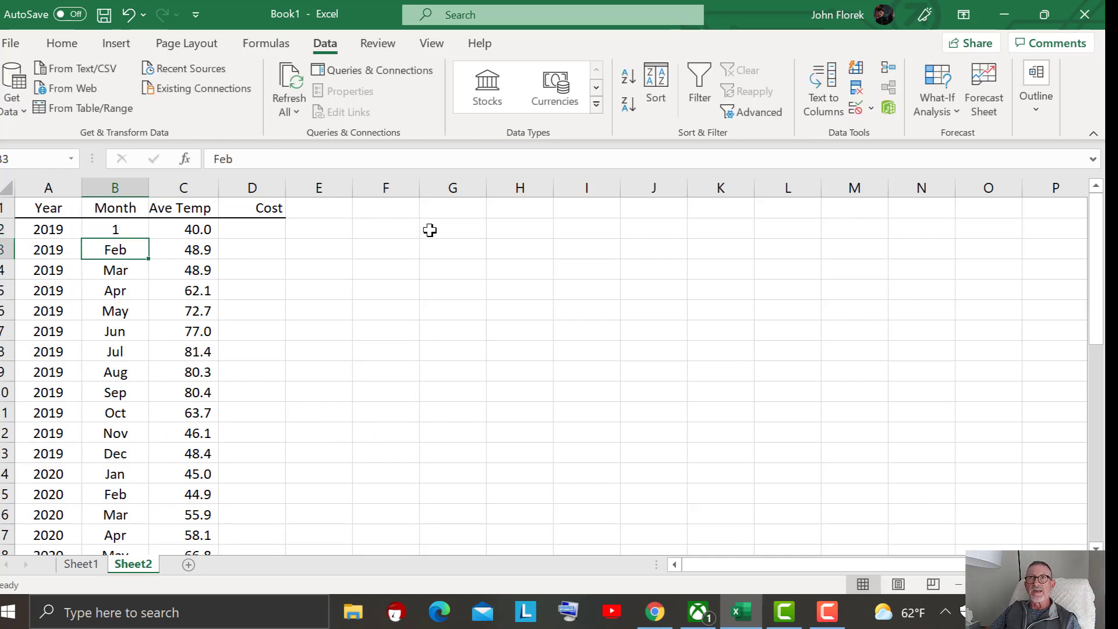
{"action": "type", "text": "2"}
{"action": "key", "text": "Return"}
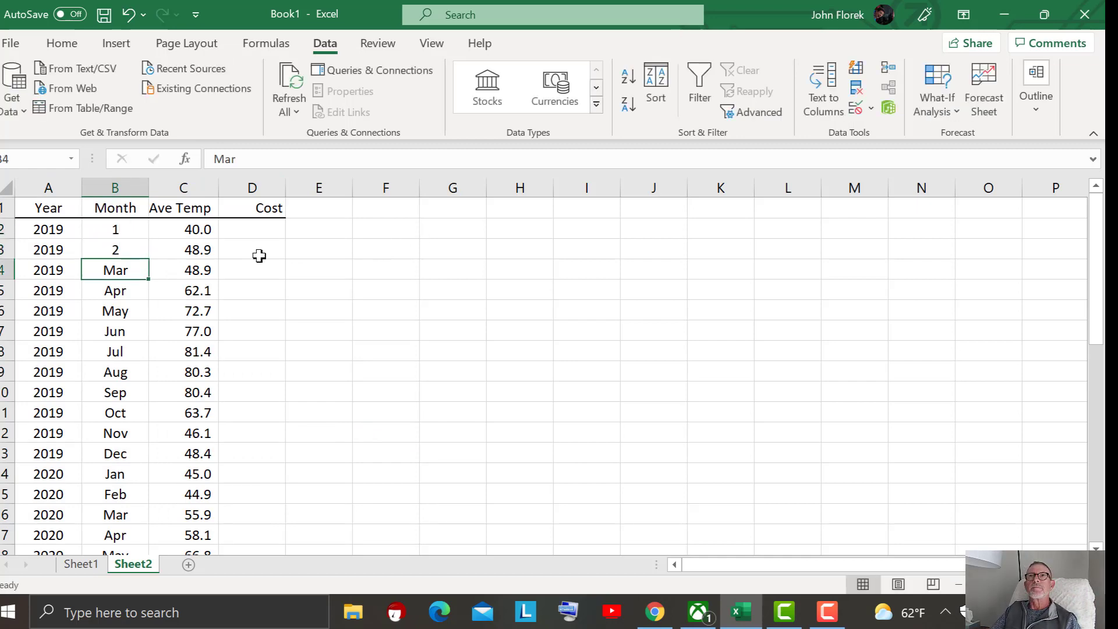
{"action": "left_click_drag", "start_coordinate": [117, 229], "coordinate": [129, 252]}
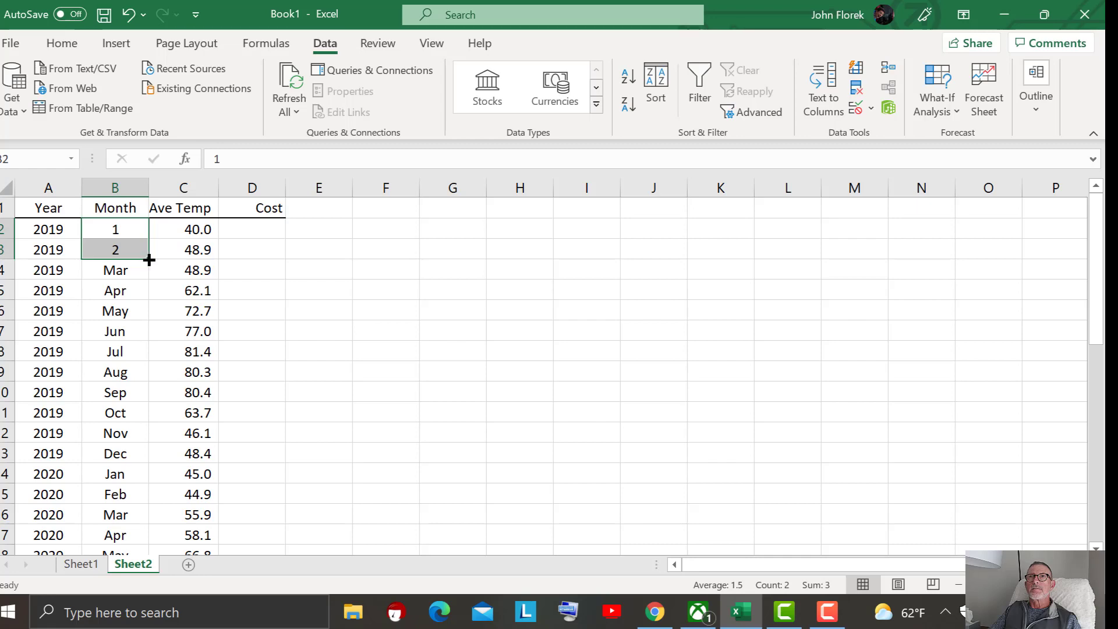
{"action": "left_click_drag", "start_coordinate": [150, 259], "coordinate": [155, 469]}
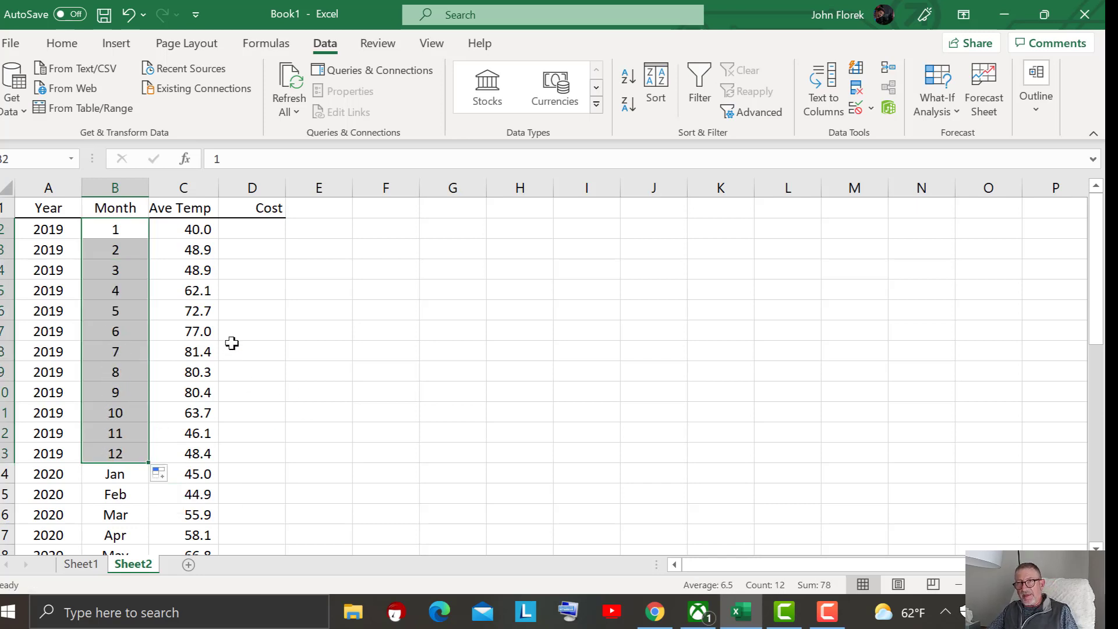
Copy the month numbers 1 to 12 from the 2019 rows over the 2020 and 2021 month names in column B
{"action": "key", "text": "ctrl+c"}
{"action": "left_click", "coordinate": [127, 476]}
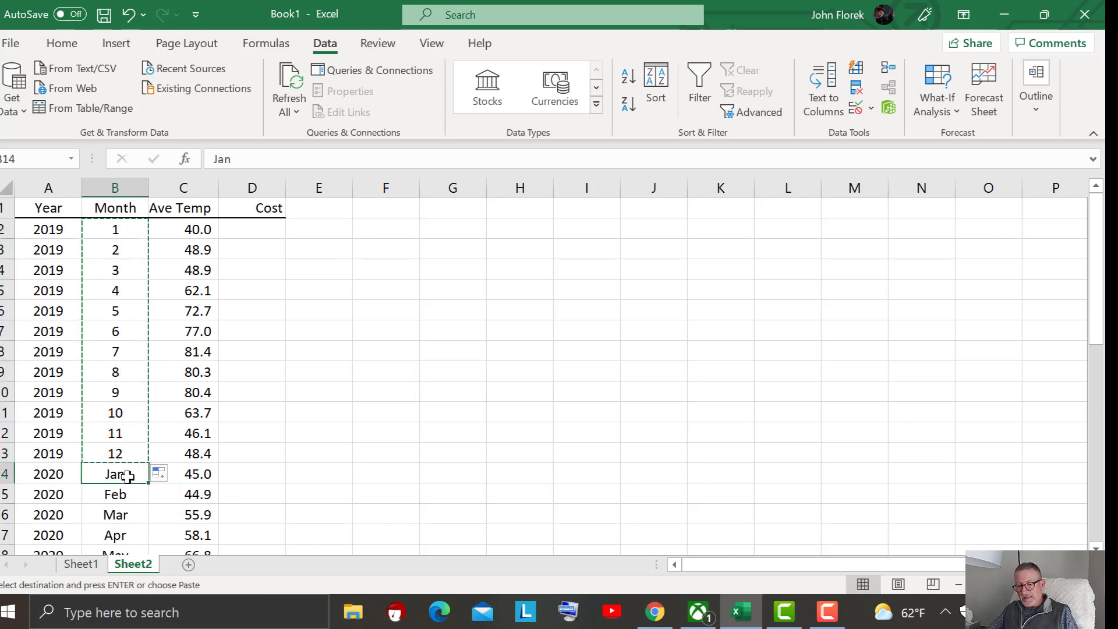
{"action": "key", "text": "ctrl+v"}
{"action": "scroll", "coordinate": [270, 474], "scroll_direction": "down", "scroll_amount": 5}
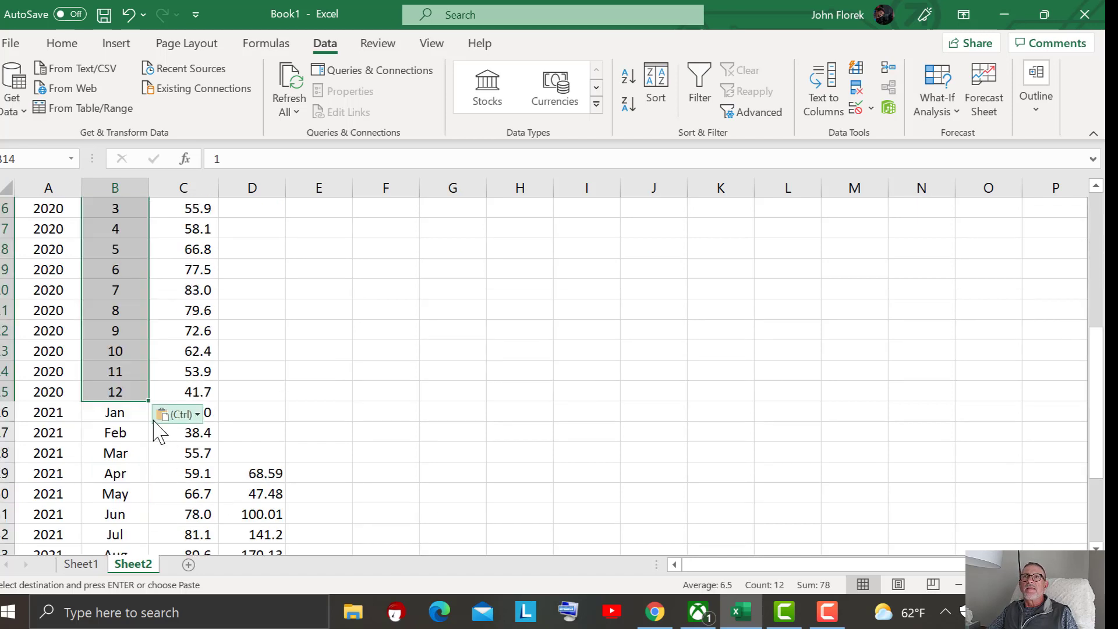
{"action": "left_click", "coordinate": [131, 415]}
{"action": "key", "text": "ctrl+v"}
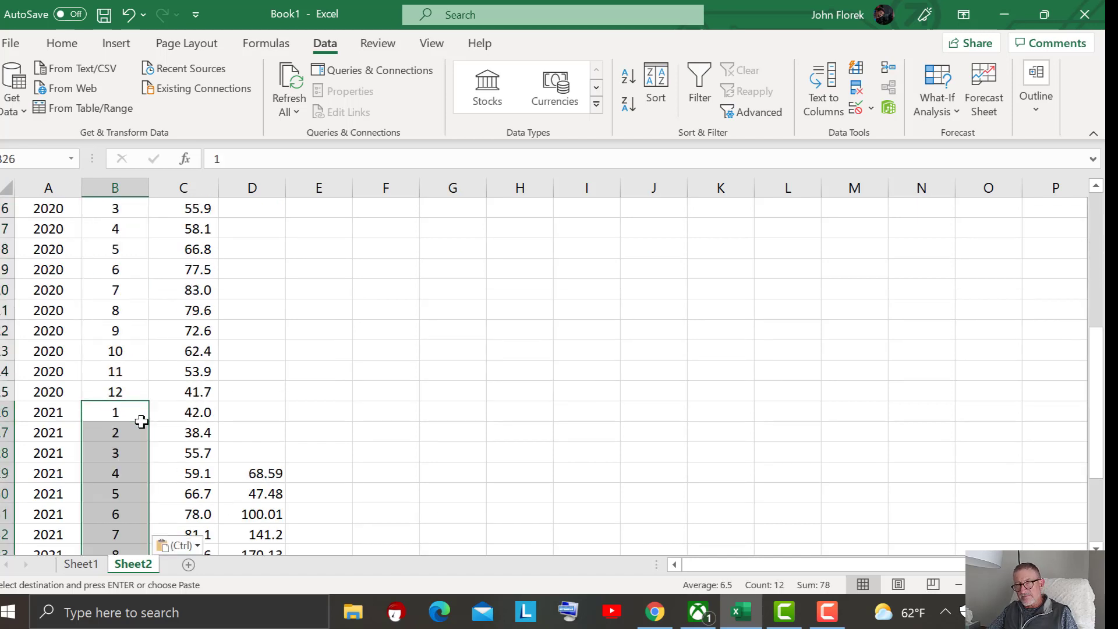
{"action": "left_click", "coordinate": [346, 390]}
{"action": "scroll", "coordinate": [349, 380], "scroll_direction": "up", "scroll_amount": 5}
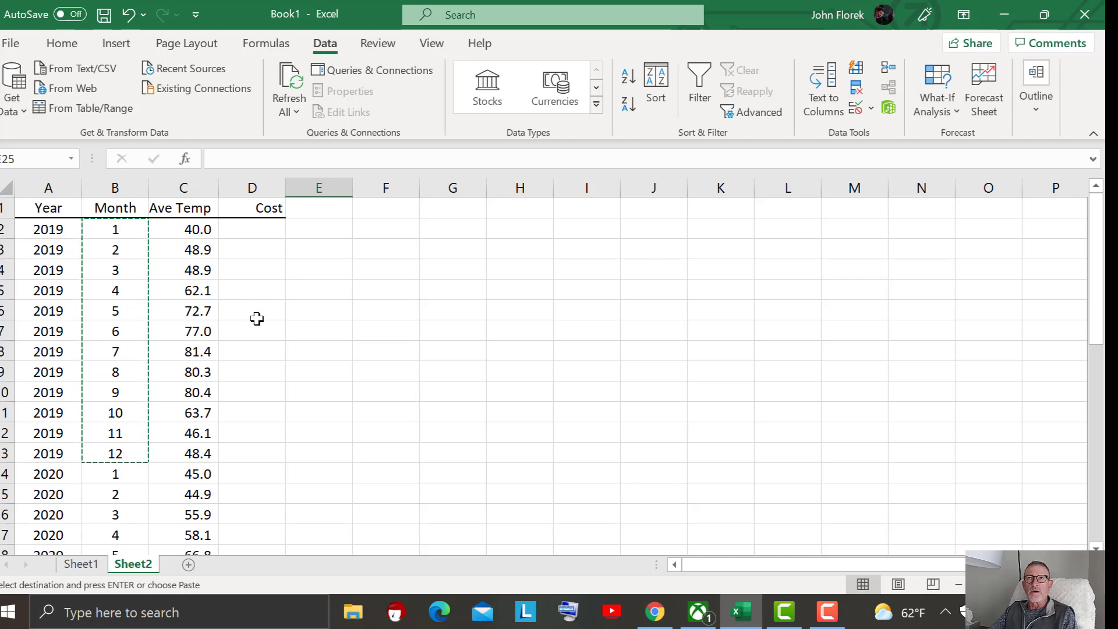
Sort columns A to D with headers by Month and then by Year, both smallest to largest
{"action": "left_click_drag", "start_coordinate": [45, 188], "coordinate": [249, 189]}
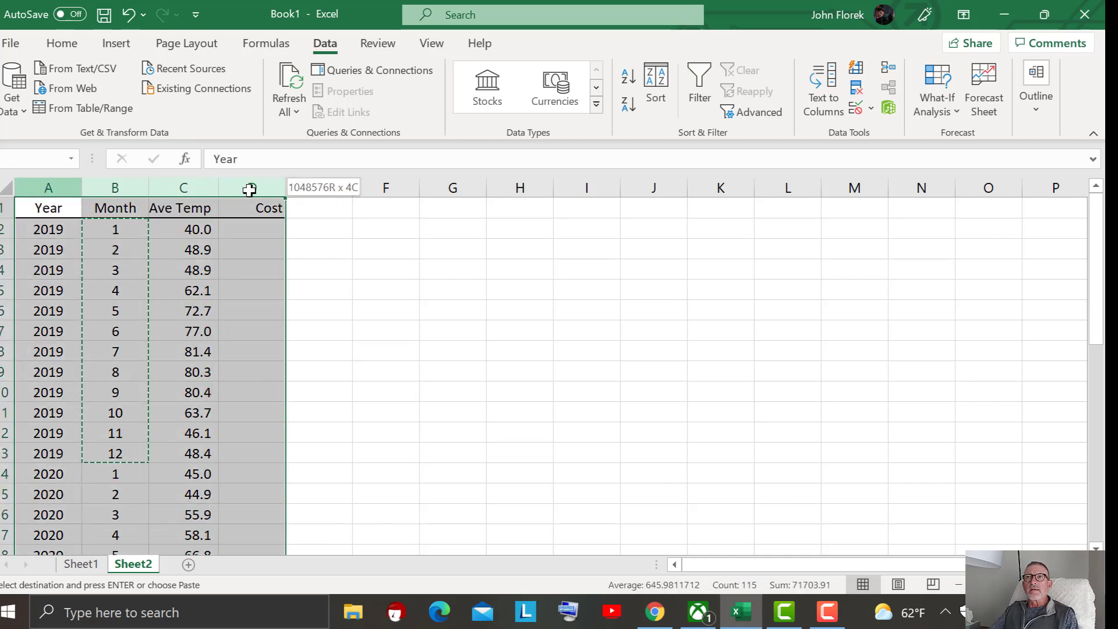
{"action": "left_click", "coordinate": [655, 87]}
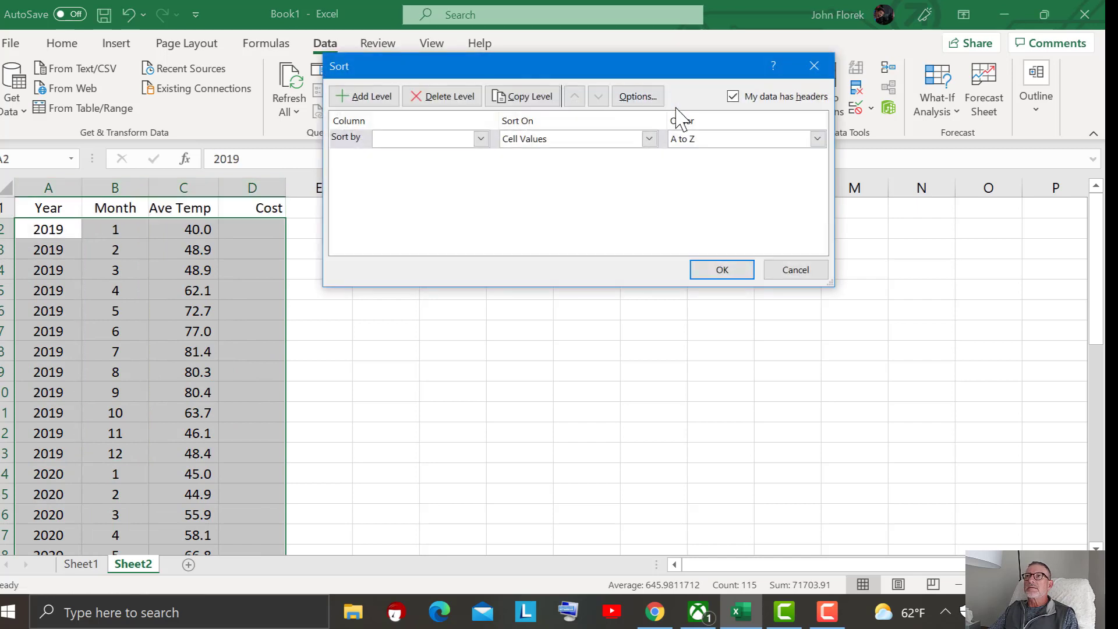
{"action": "left_click", "coordinate": [481, 139]}
{"action": "left_click", "coordinate": [414, 167]}
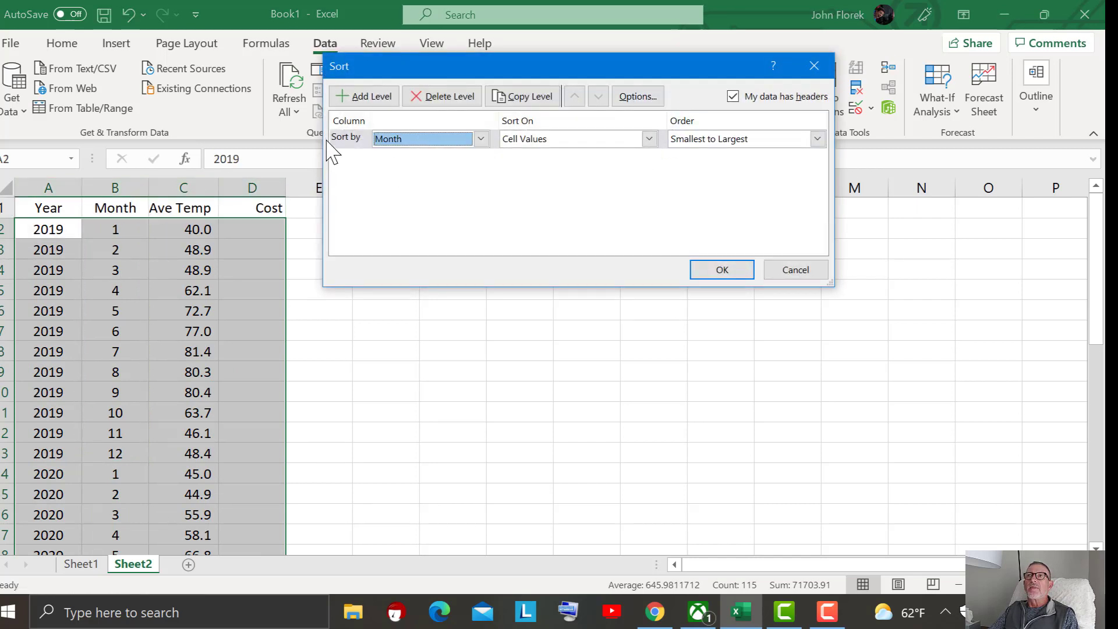
{"action": "left_click", "coordinate": [351, 97]}
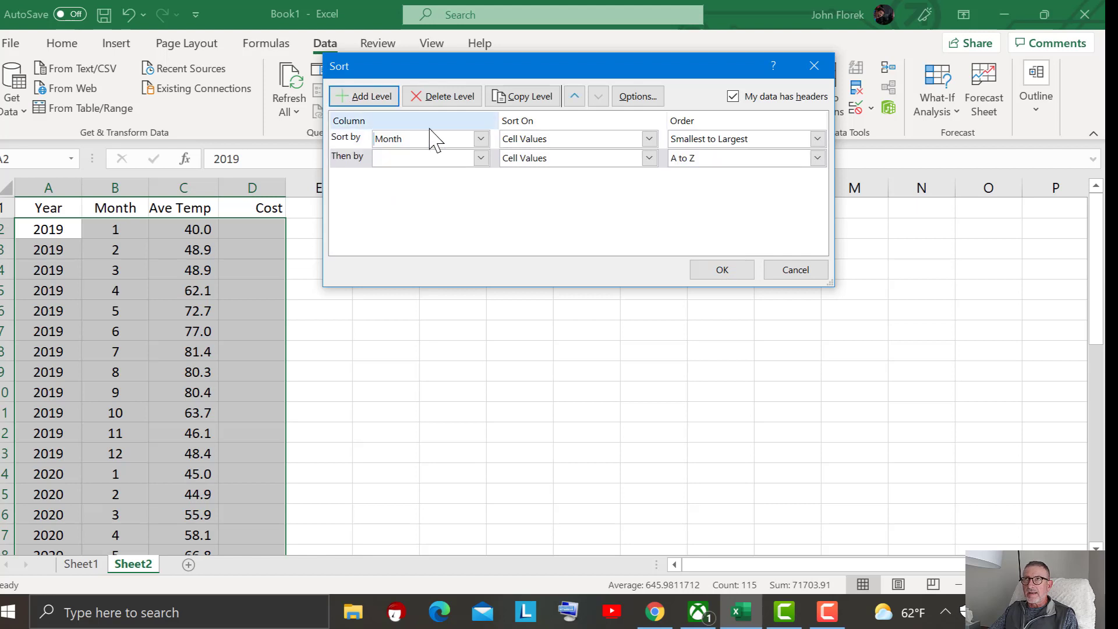
{"action": "left_click", "coordinate": [481, 159]}
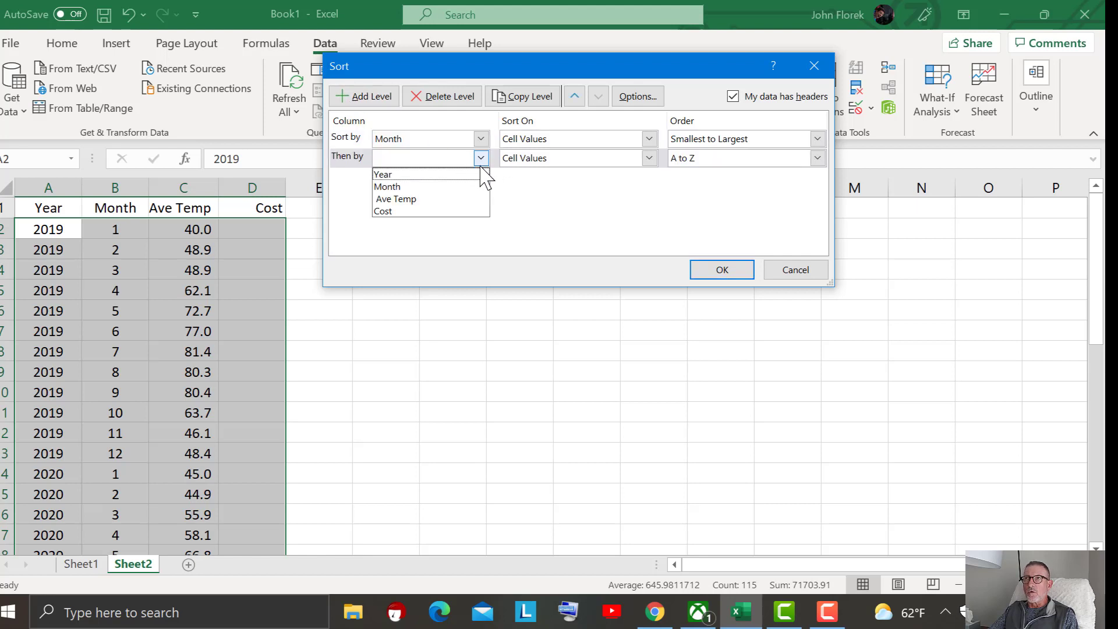
{"action": "left_click", "coordinate": [424, 175]}
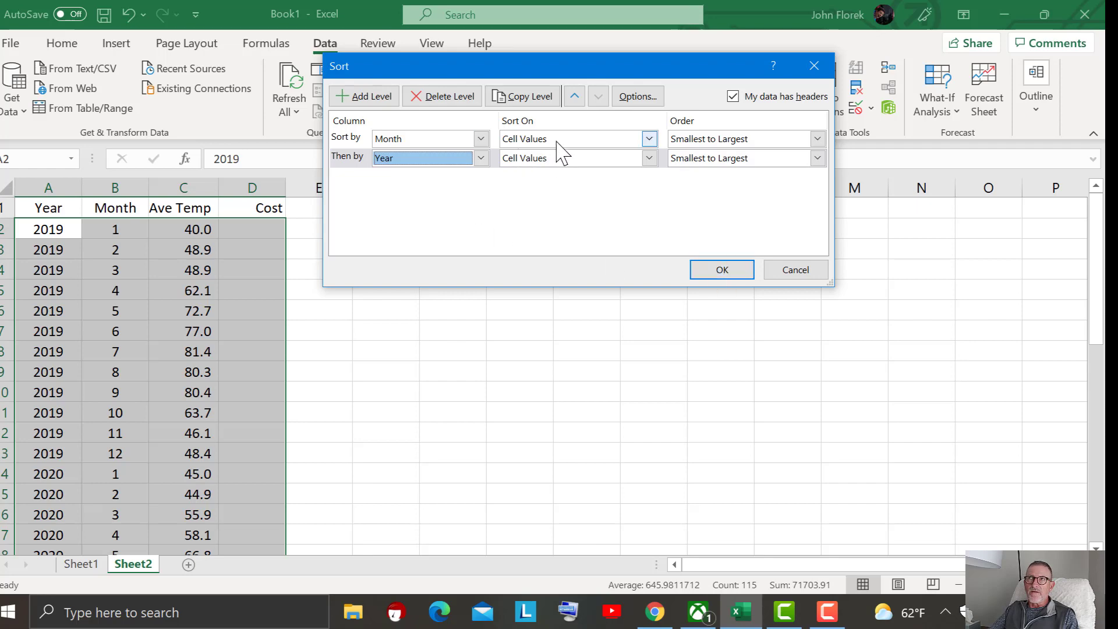
{"action": "left_click", "coordinate": [718, 285]}
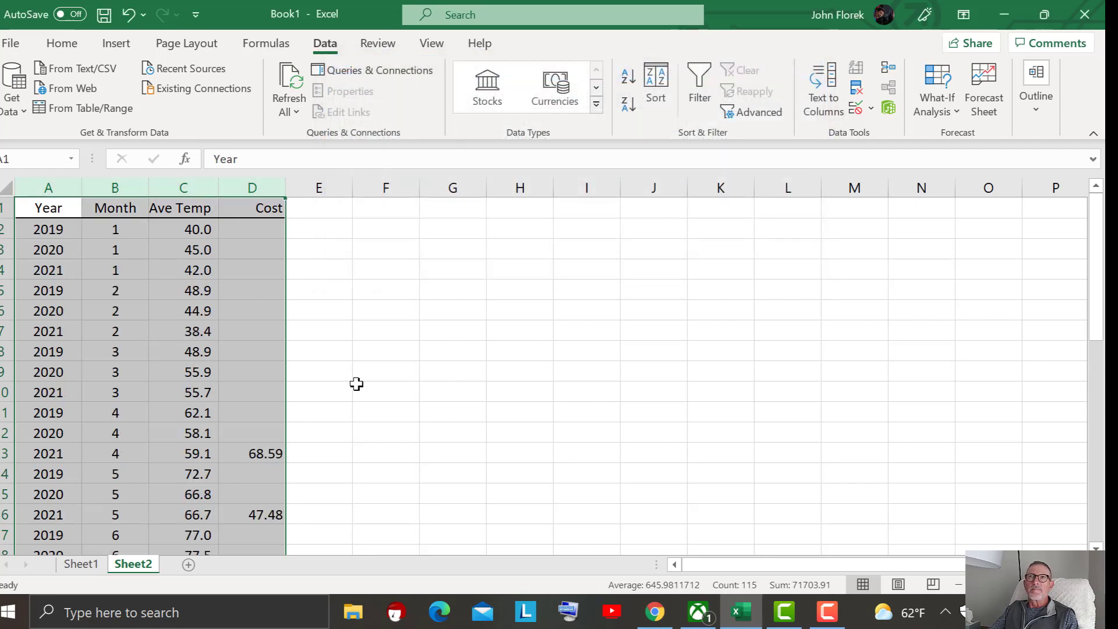
Examine how the sorted list groups the same month across years, including the month 4 temperatures and costs
{"action": "left_click", "coordinate": [132, 270]}
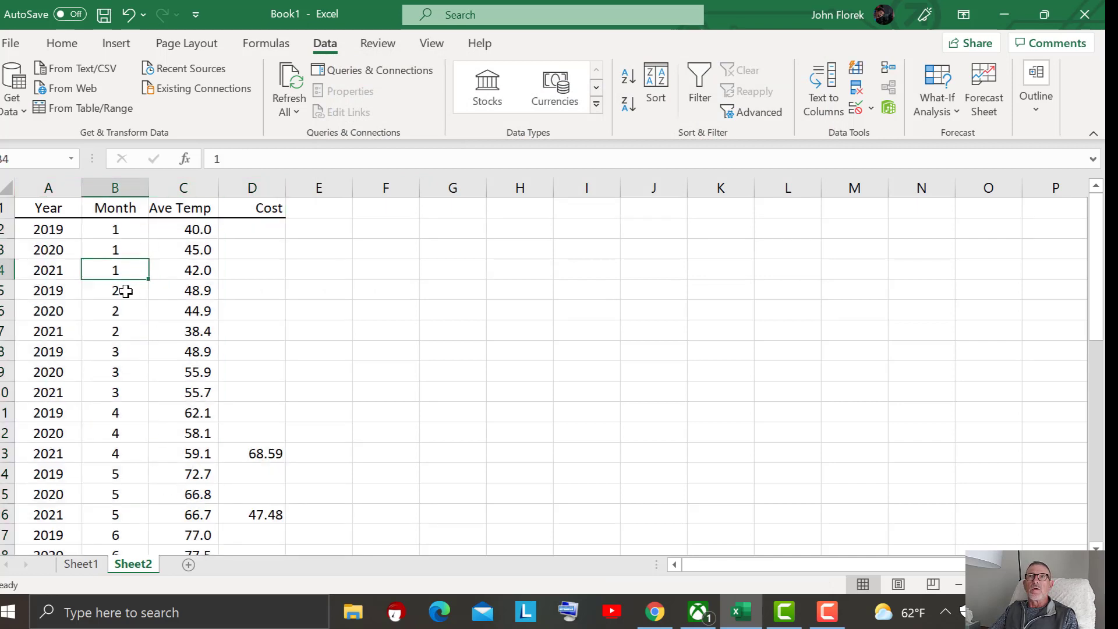
{"action": "left_click_drag", "start_coordinate": [122, 291], "coordinate": [134, 327]}
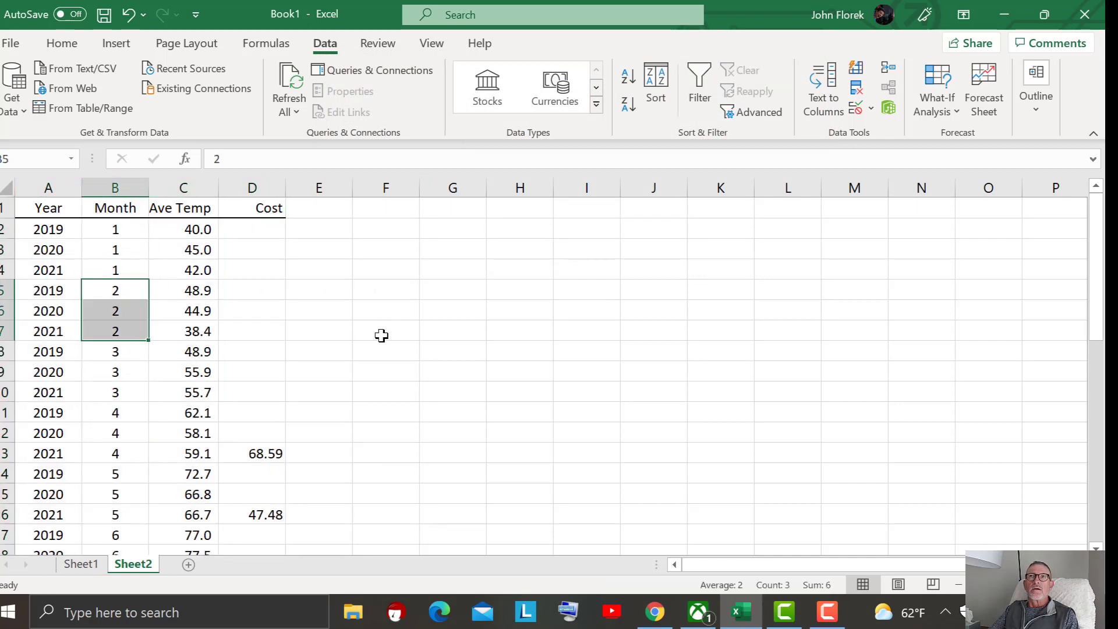
{"action": "scroll", "coordinate": [368, 324], "scroll_direction": "down", "scroll_amount": 3}
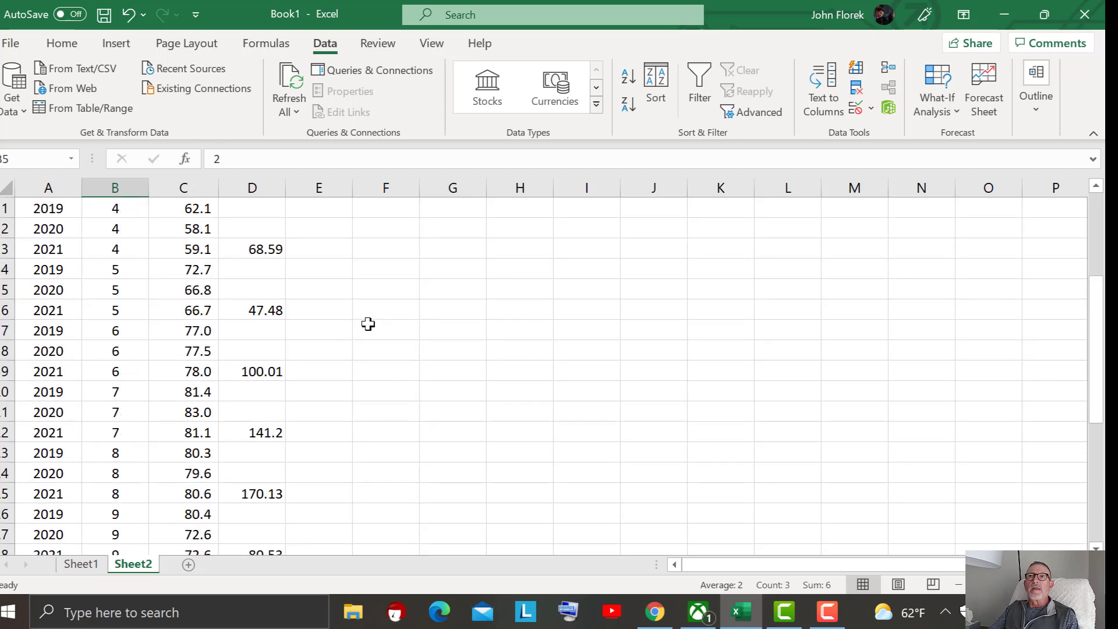
{"action": "scroll", "coordinate": [368, 325], "scroll_direction": "up", "scroll_amount": 2}
{"action": "left_click", "coordinate": [263, 354]}
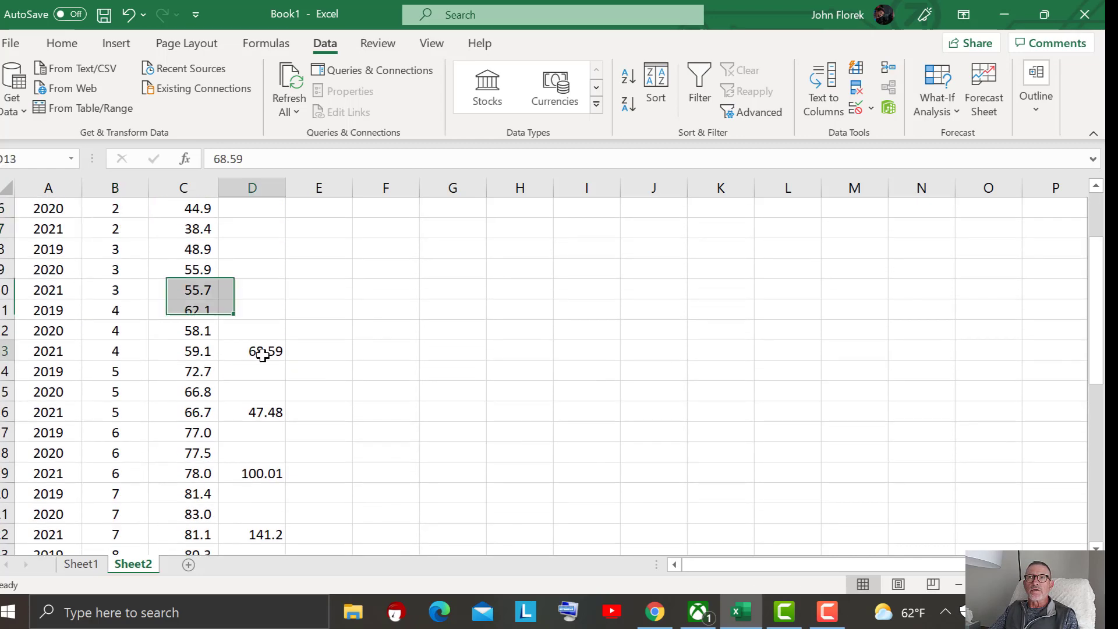
{"action": "left_click_drag", "start_coordinate": [122, 314], "coordinate": [249, 353]}
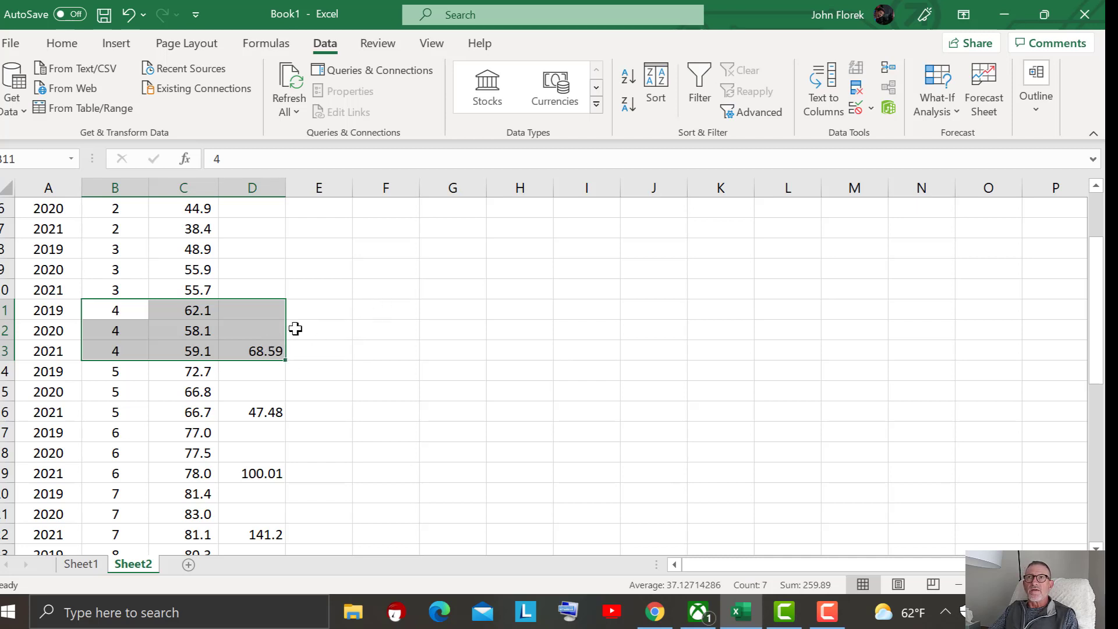
Enter a cost of 66.5 in D12 for month 4 of 2020
{"action": "left_click", "coordinate": [259, 333]}
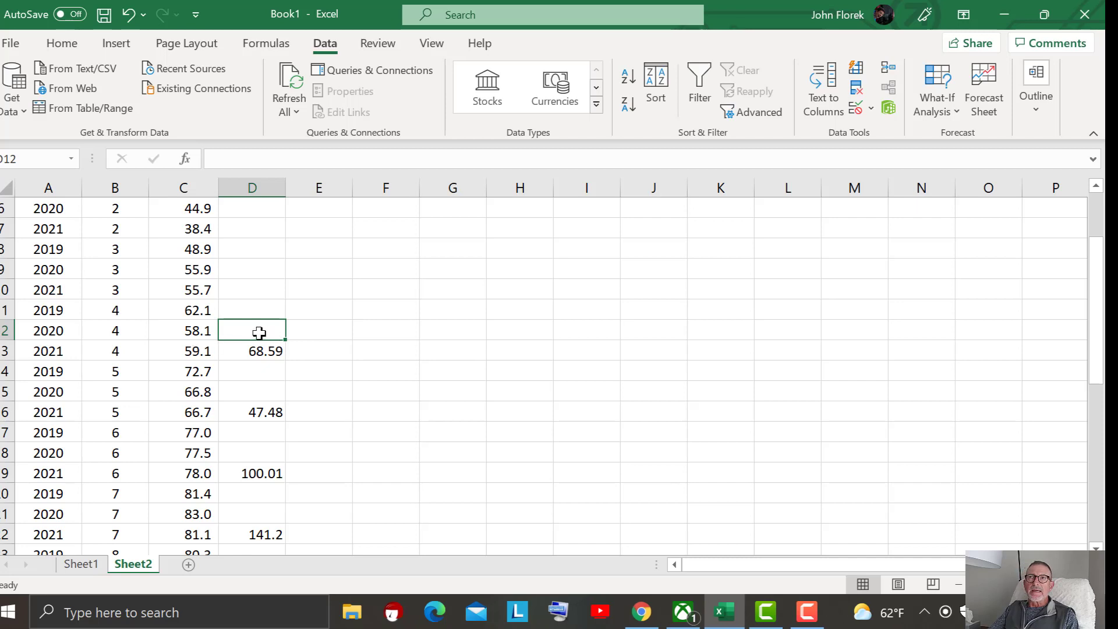
{"action": "type", "text": "67"}
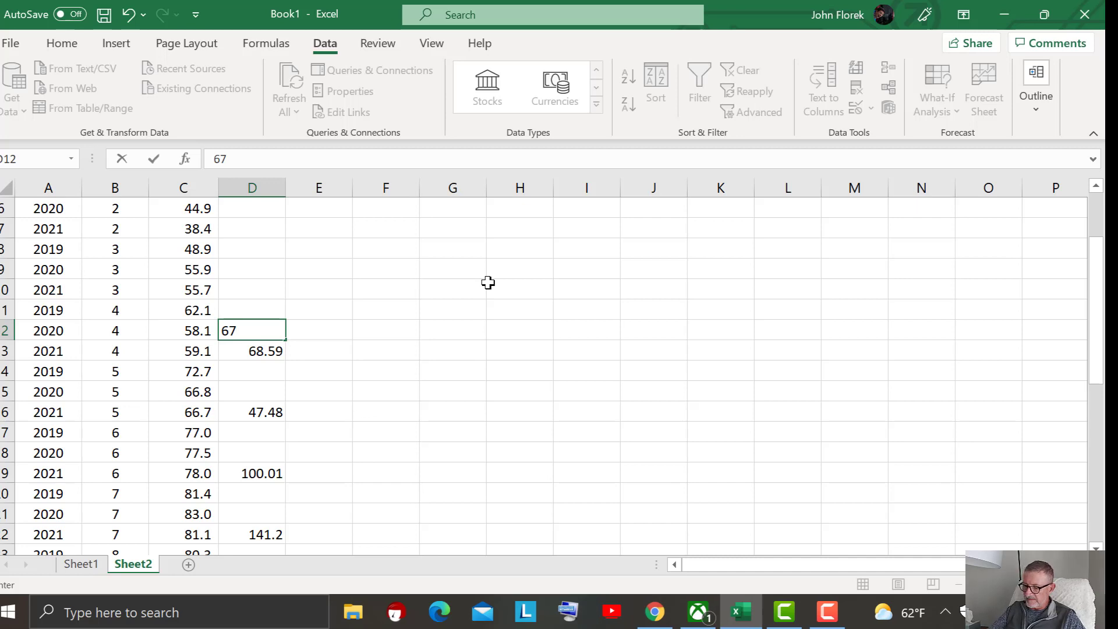
{"action": "key", "text": "BackSpace"}
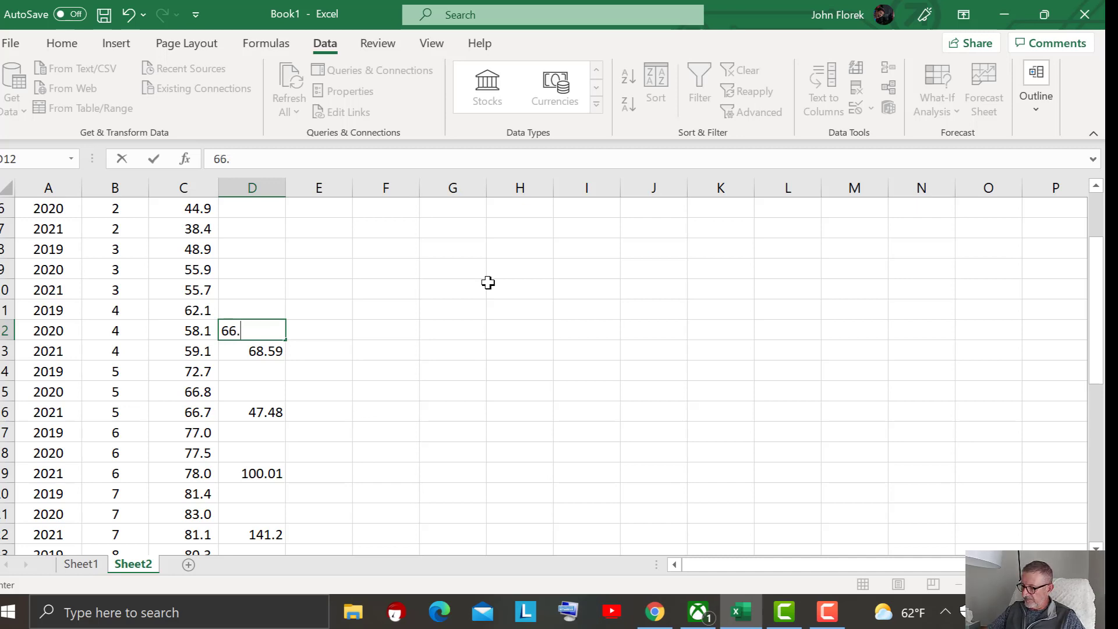
{"action": "key", "text": "Return"}
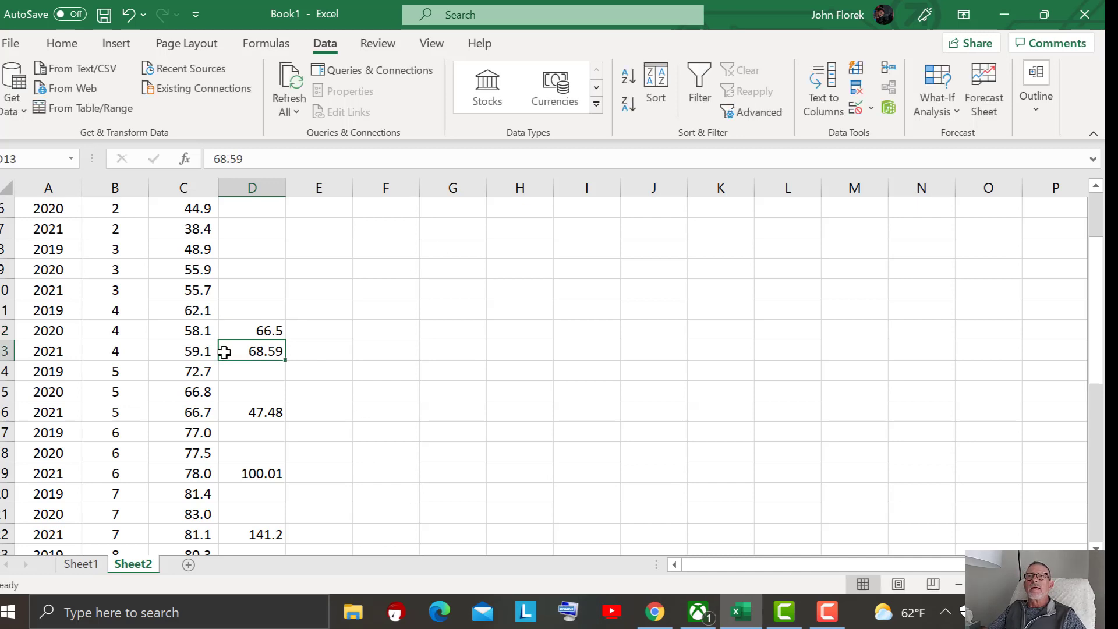
Enter a cost of 75.00 in D11 for month 4 of 2019
{"action": "left_click", "coordinate": [199, 308]}
{"action": "left_click", "coordinate": [274, 307]}
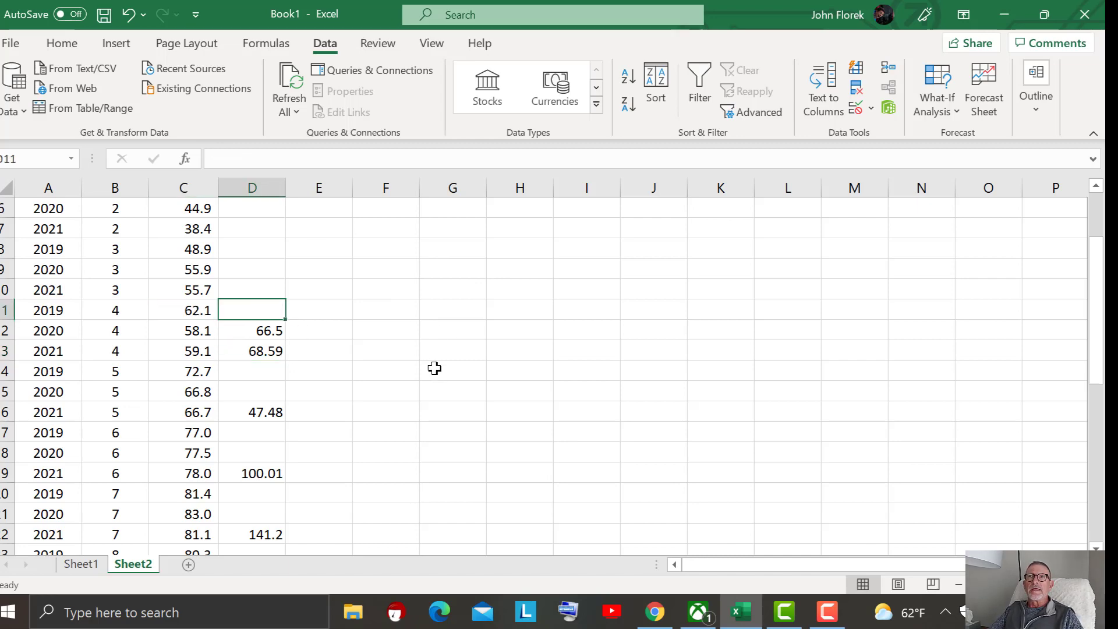
{"action": "left_click", "coordinate": [130, 315]}
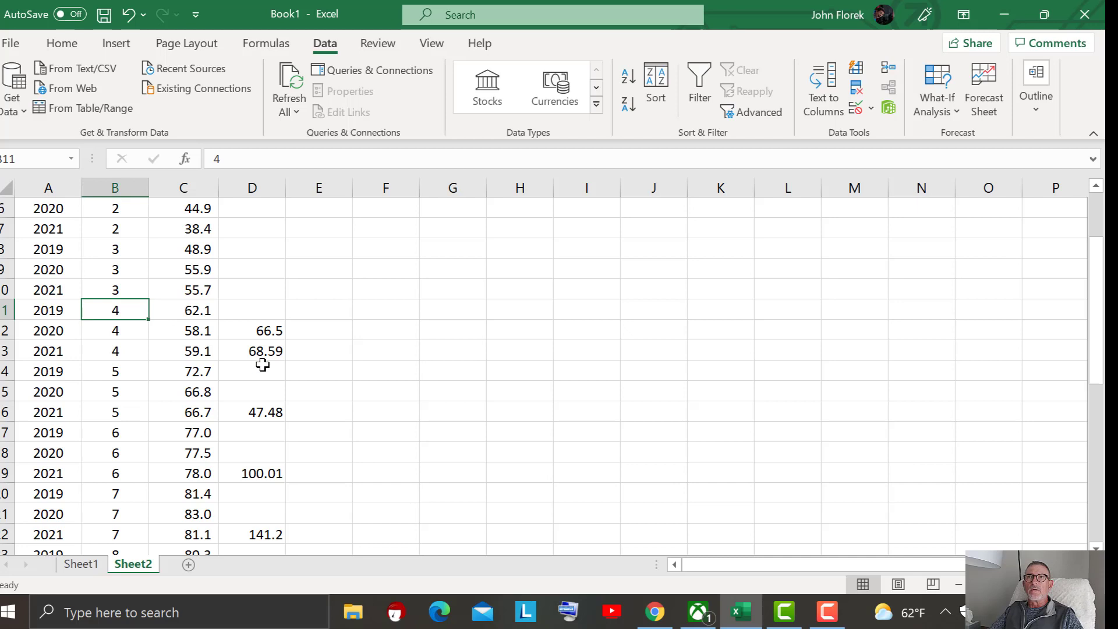
{"action": "left_click", "coordinate": [275, 308]}
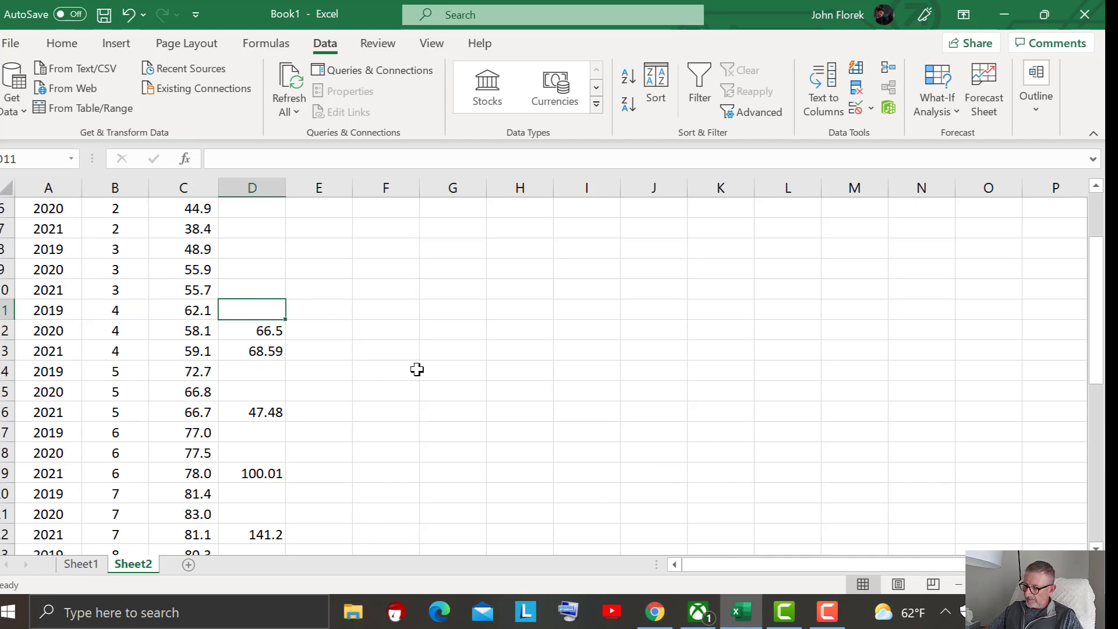
{"action": "type", "text": "75"}
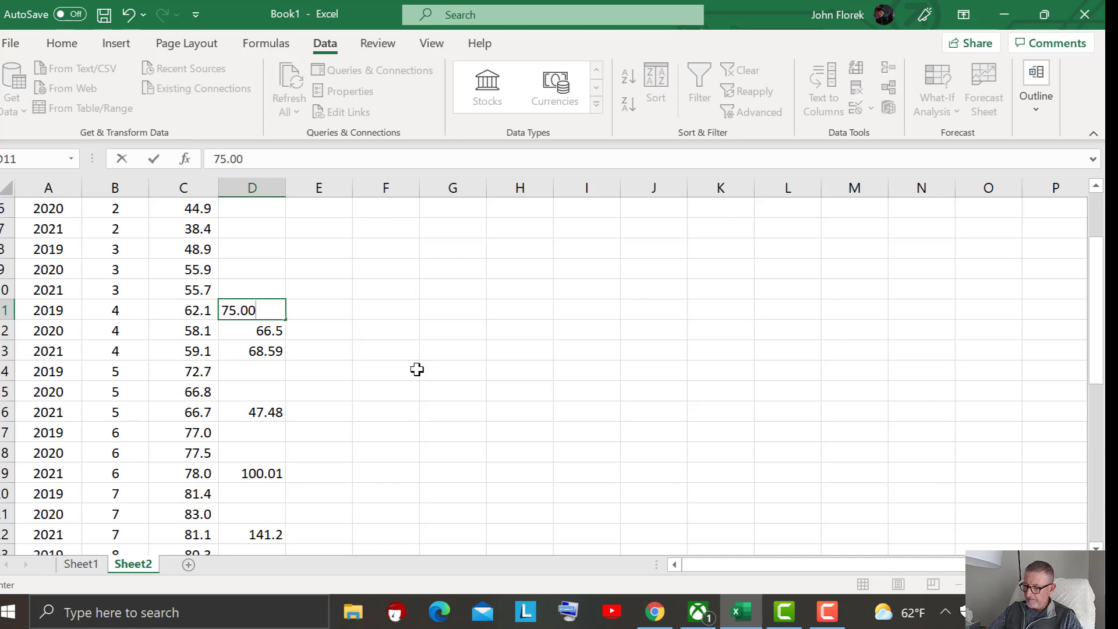
{"action": "key", "text": "Return"}
{"action": "left_click", "coordinate": [363, 412]}
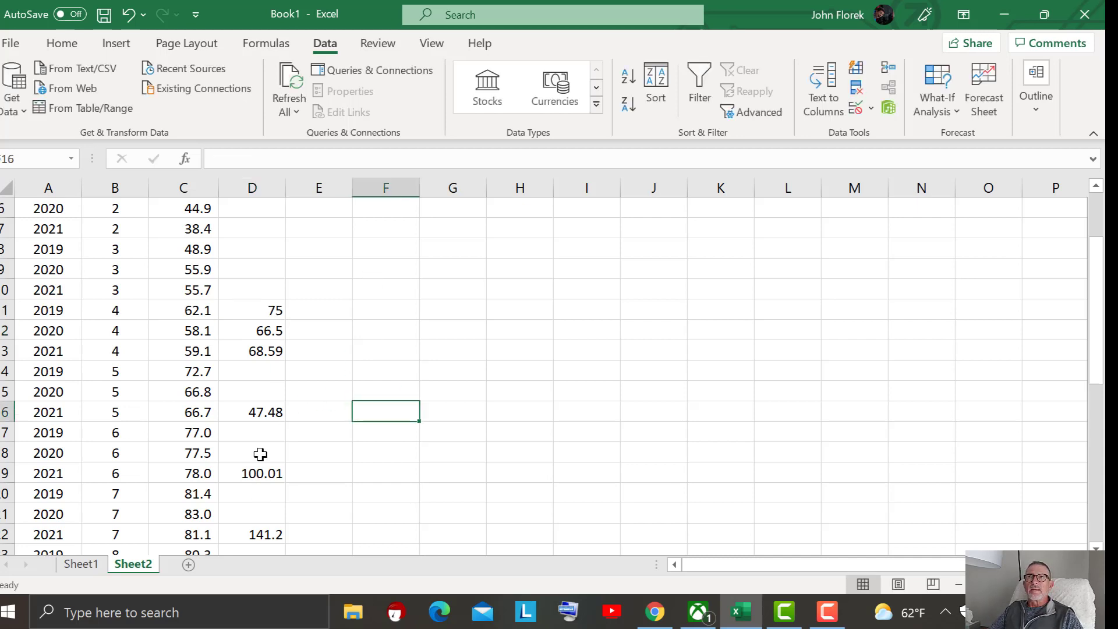
Apply the comma number style with two decimals to the whole Cost column D, and deselect the column
{"action": "left_click", "coordinate": [262, 187]}
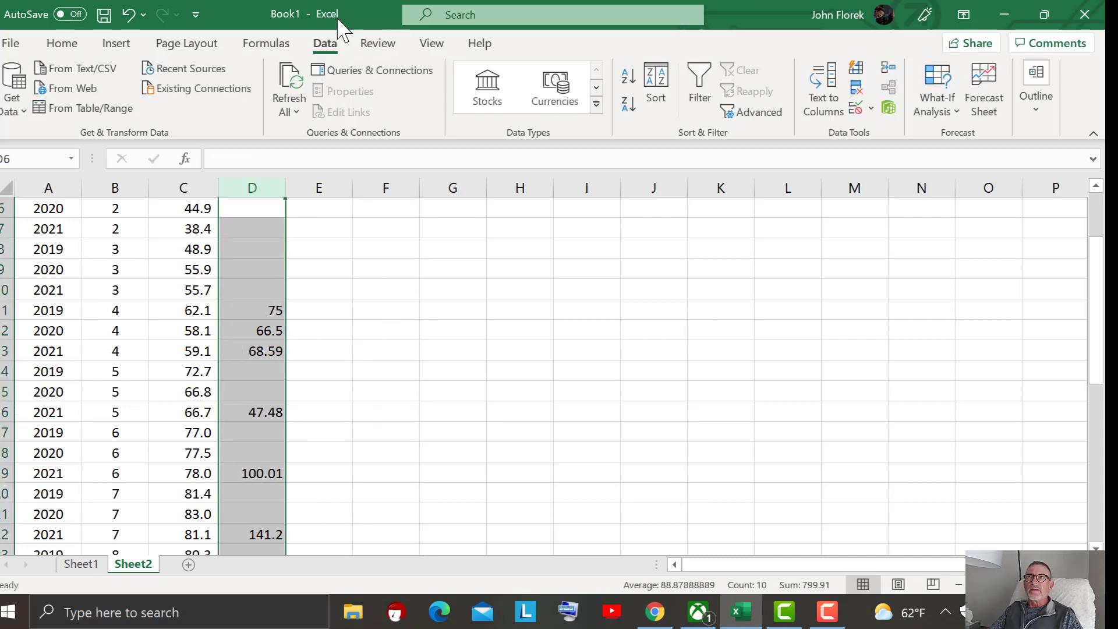
{"action": "left_click", "coordinate": [62, 43]}
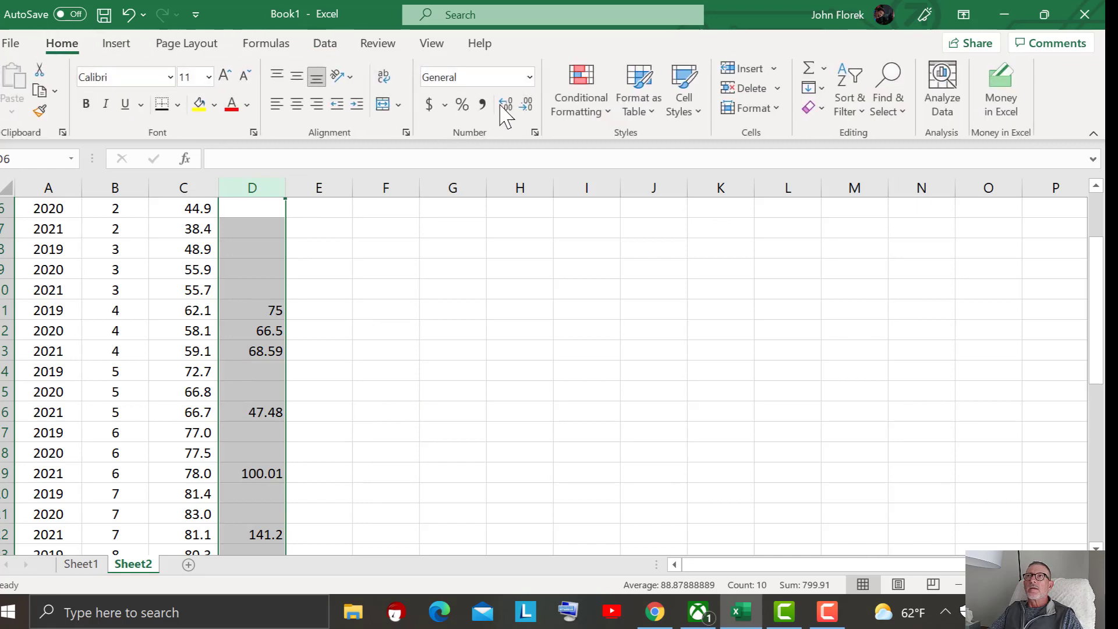
{"action": "left_click", "coordinate": [482, 105]}
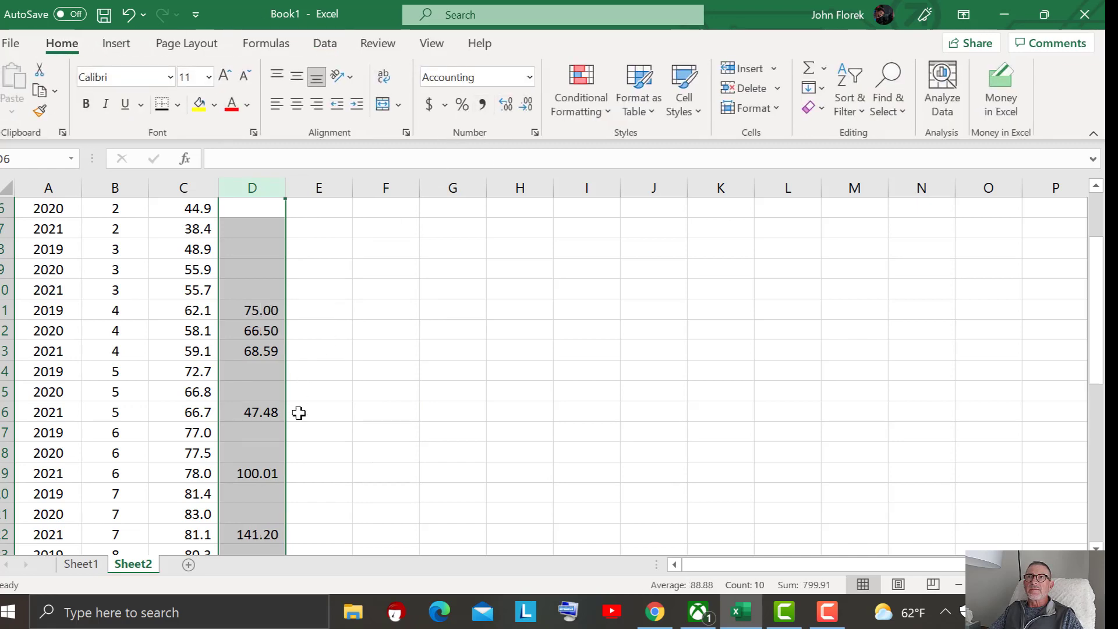
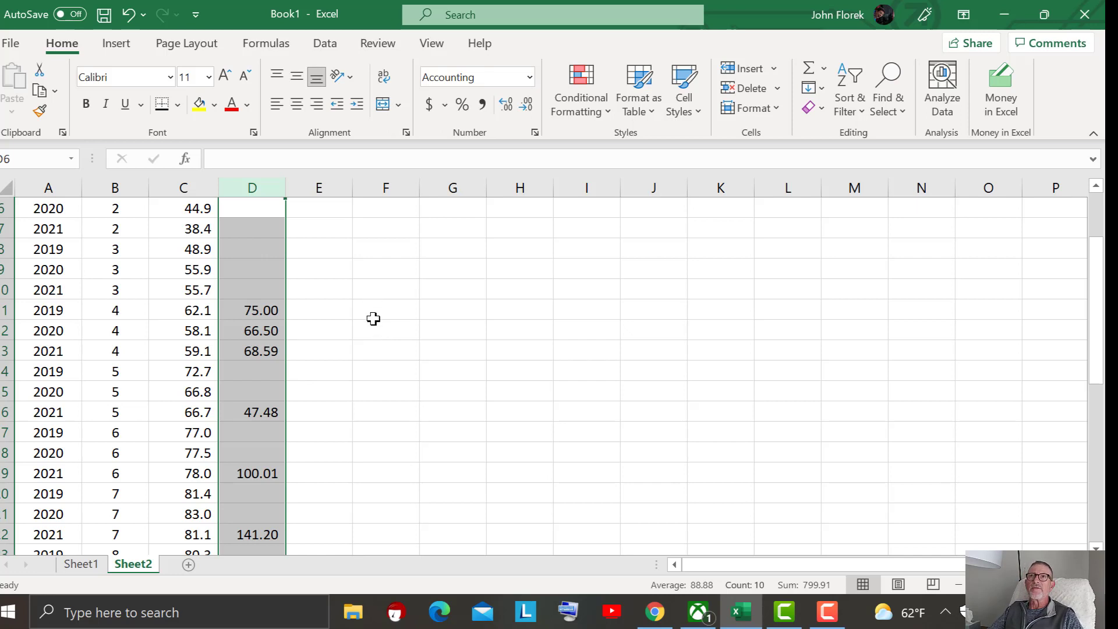
{"action": "left_click", "coordinate": [262, 412]}
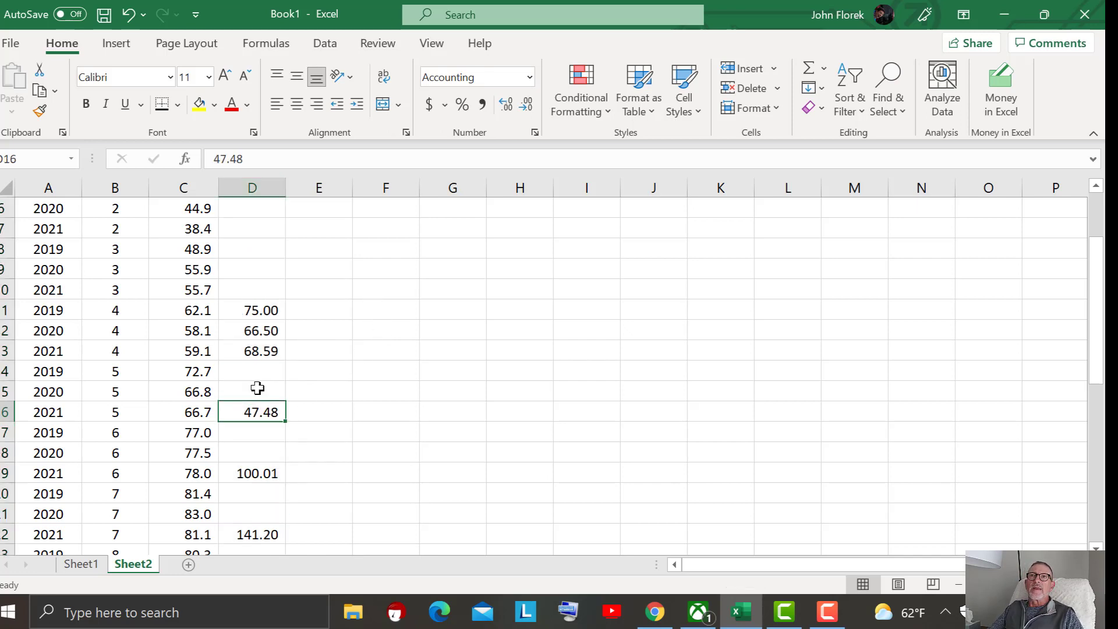
Examine the temperatures and costs of months 4 to 7, comparing the three years within each month group
{"action": "left_click_drag", "start_coordinate": [114, 317], "coordinate": [259, 347]}
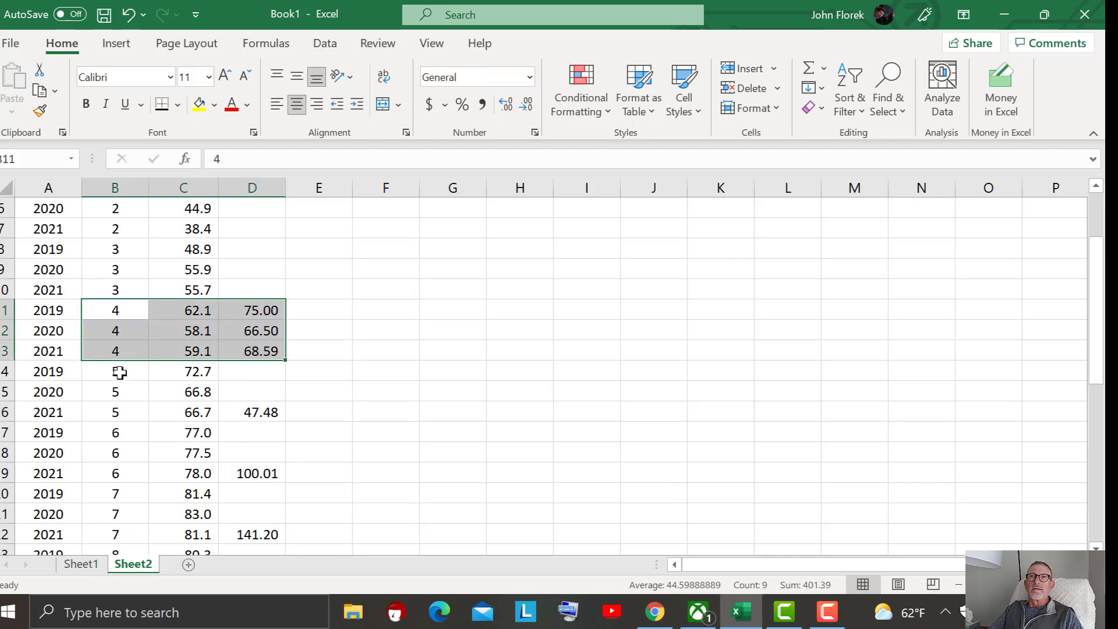
{"action": "left_click_drag", "start_coordinate": [119, 372], "coordinate": [250, 413]}
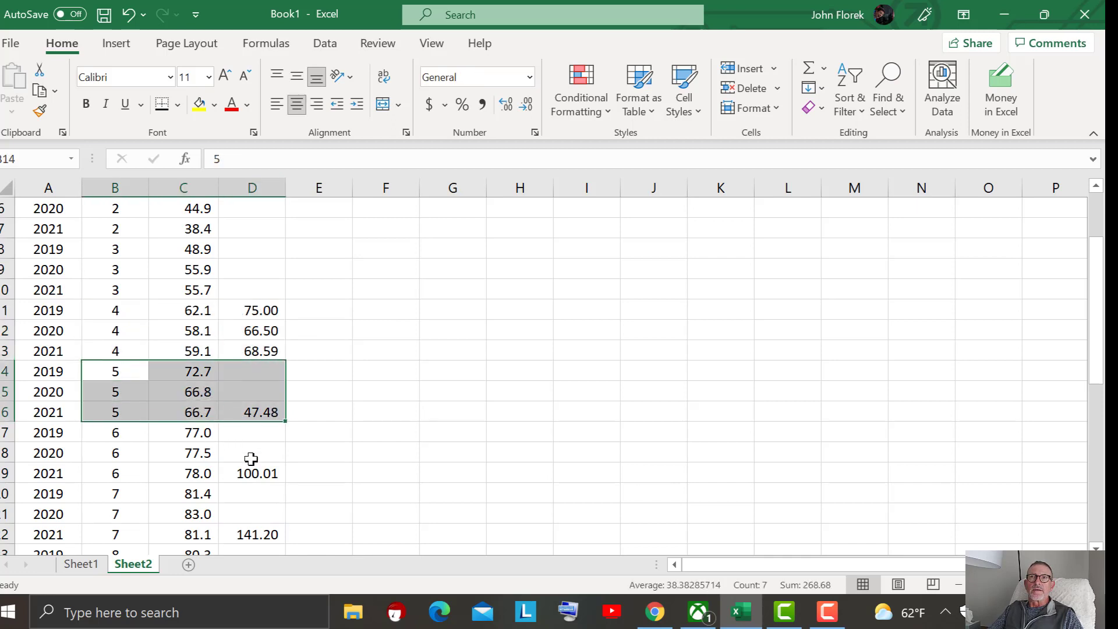
{"action": "left_click_drag", "start_coordinate": [122, 434], "coordinate": [268, 476]}
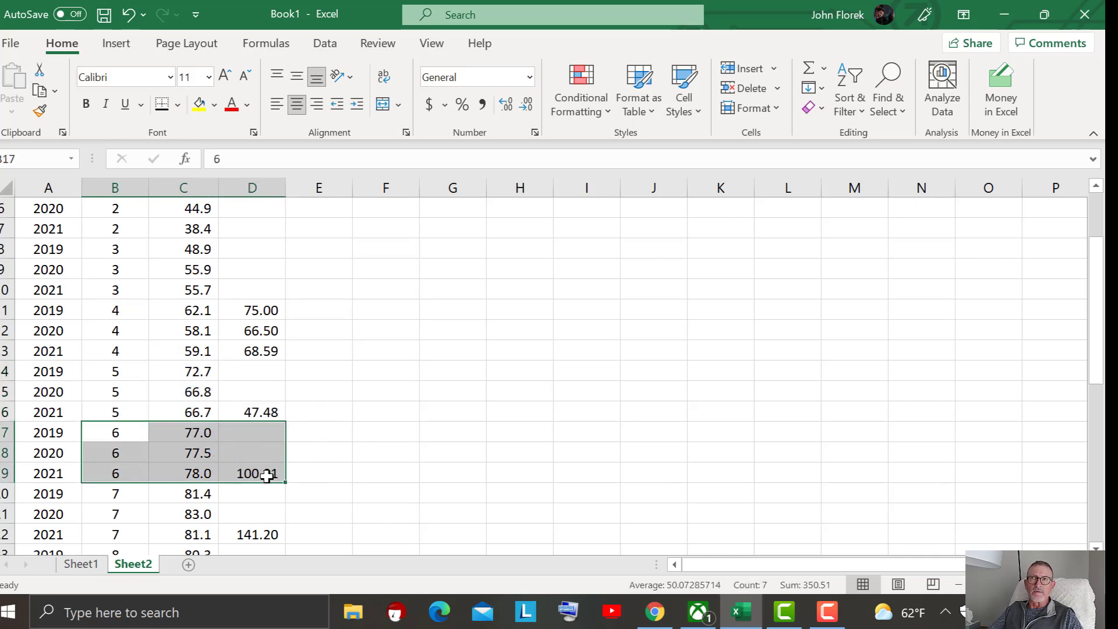
{"action": "left_click", "coordinate": [259, 536]}
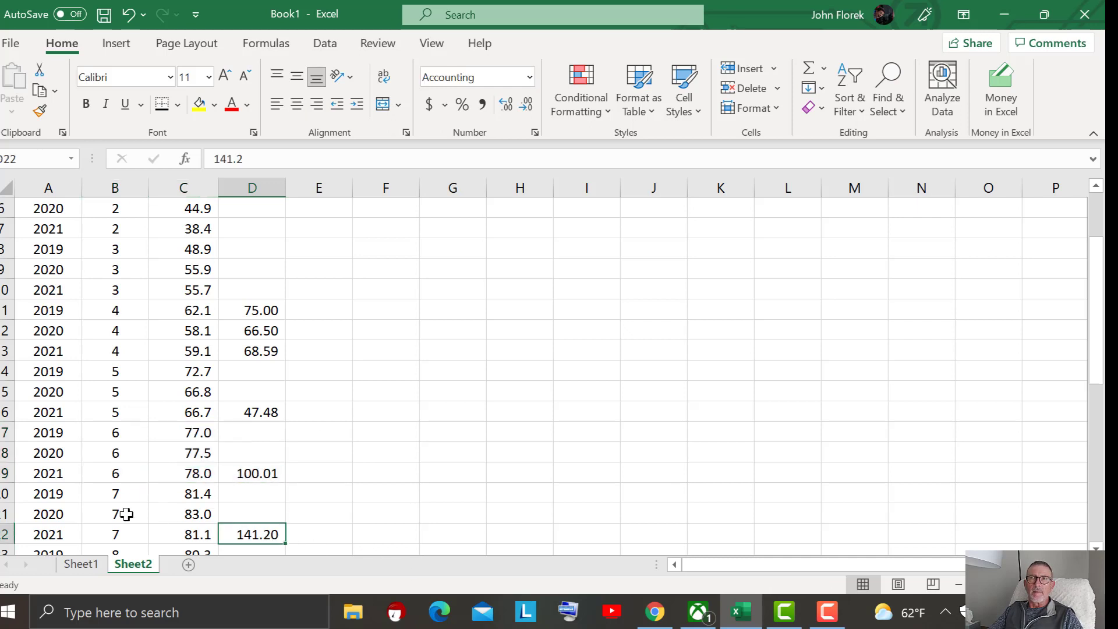
{"action": "left_click_drag", "start_coordinate": [108, 496], "coordinate": [233, 517]}
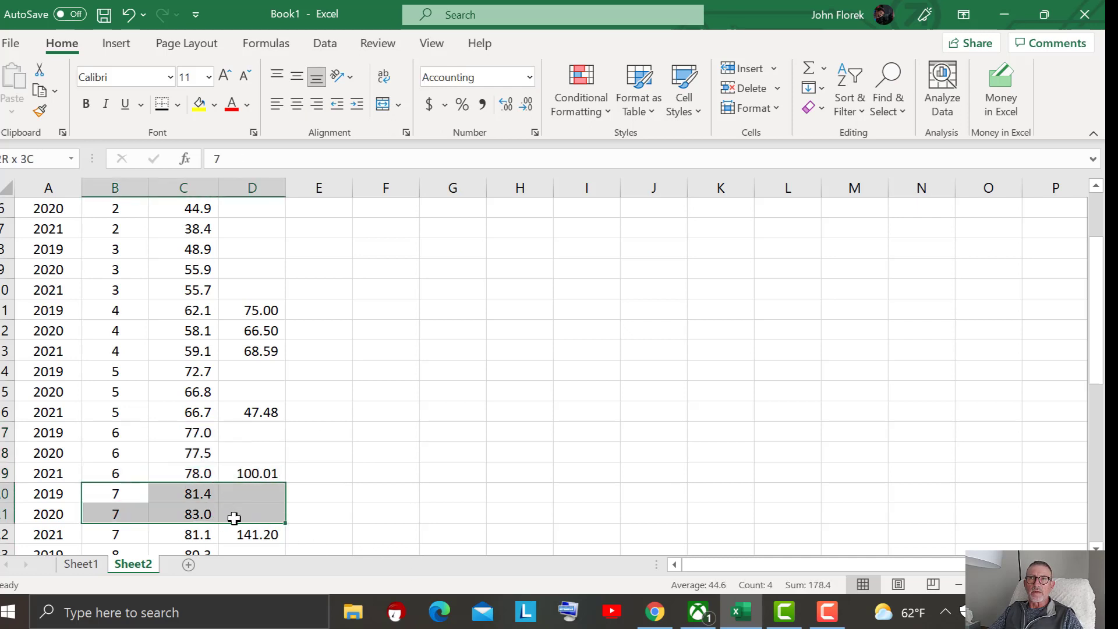
{"action": "left_click", "coordinate": [259, 535]}
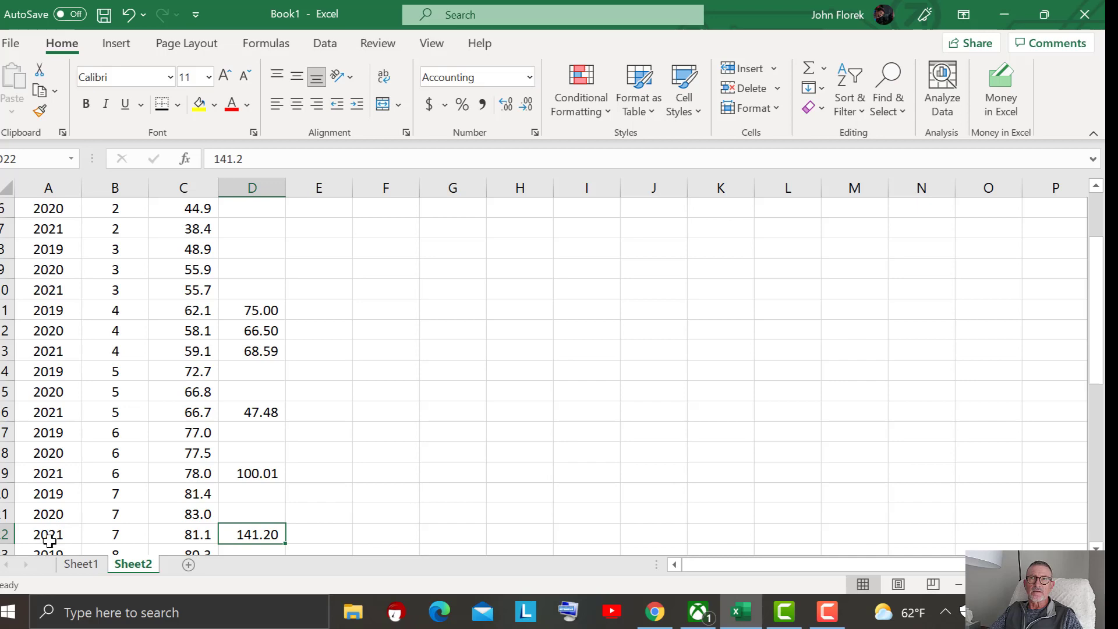
{"action": "left_click", "coordinate": [370, 533]}
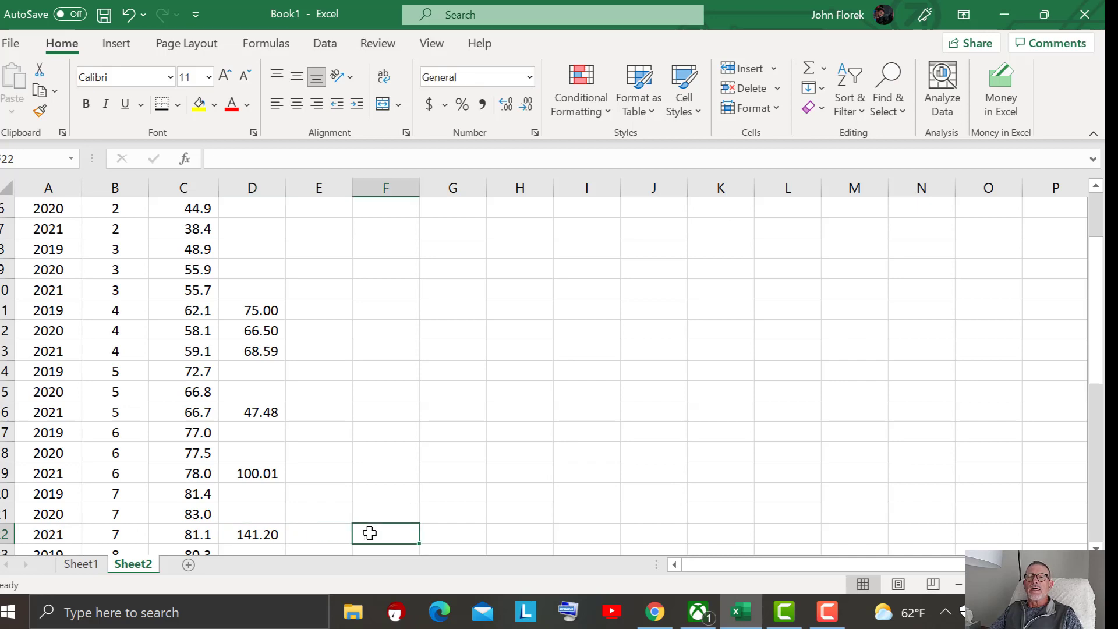
Look through the whole sorted list down to month 12 for rows with missing costs
{"action": "scroll", "coordinate": [361, 522], "scroll_direction": "down", "scroll_amount": 3}
{"action": "scroll", "coordinate": [318, 466], "scroll_direction": "down", "scroll_amount": 2}
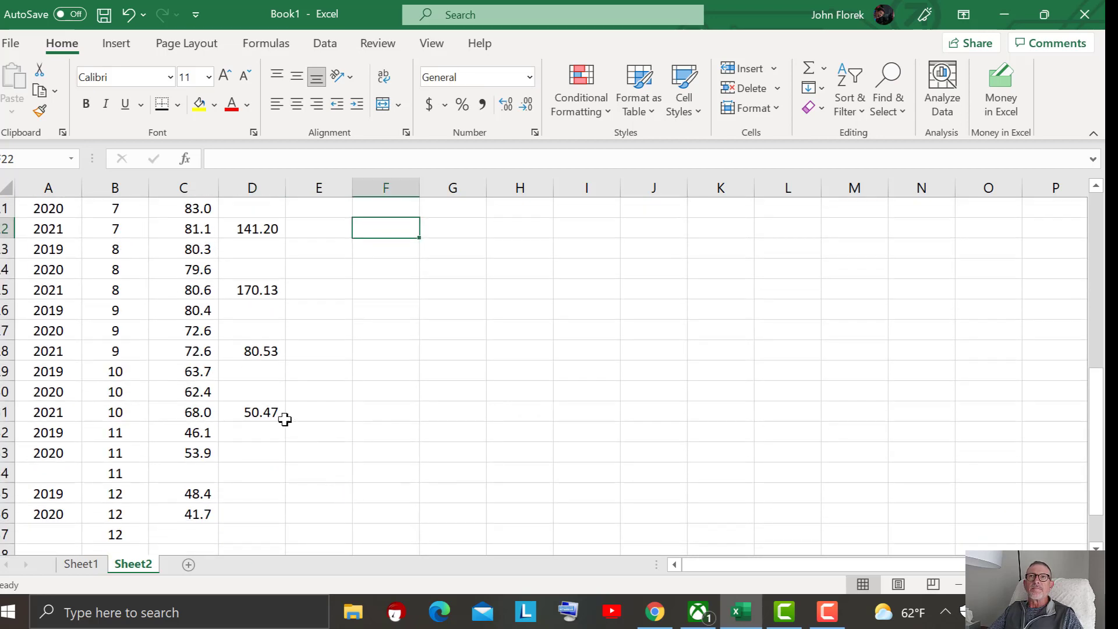
{"action": "scroll", "coordinate": [253, 449], "scroll_direction": "up", "scroll_amount": 3}
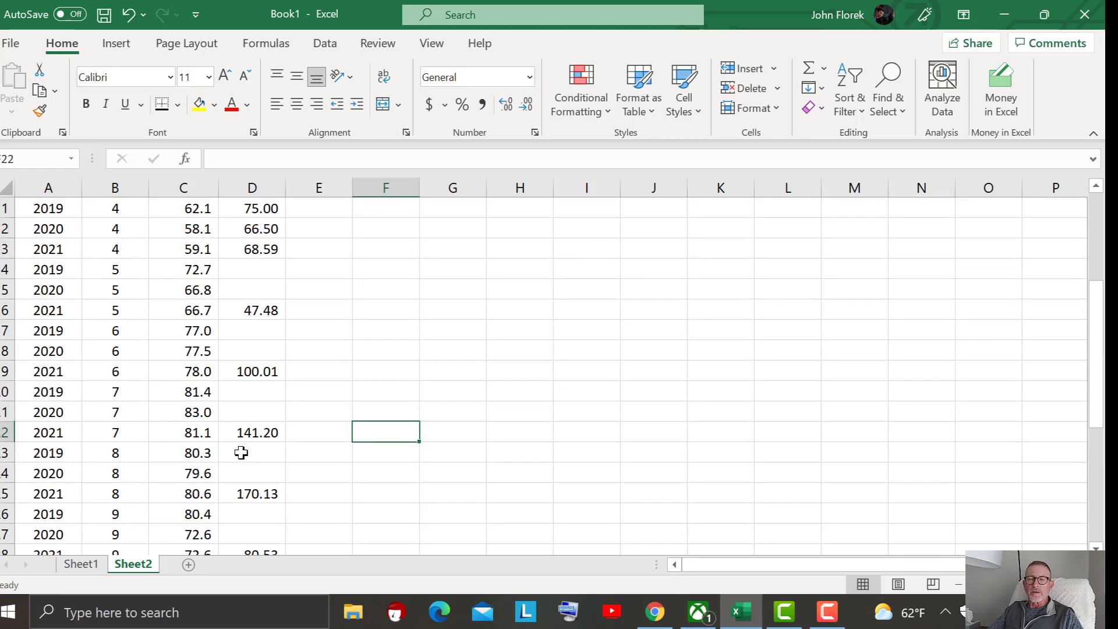
{"action": "scroll", "coordinate": [241, 452], "scroll_direction": "up", "scroll_amount": 3}
{"action": "scroll", "coordinate": [252, 452], "scroll_direction": "down", "scroll_amount": 7}
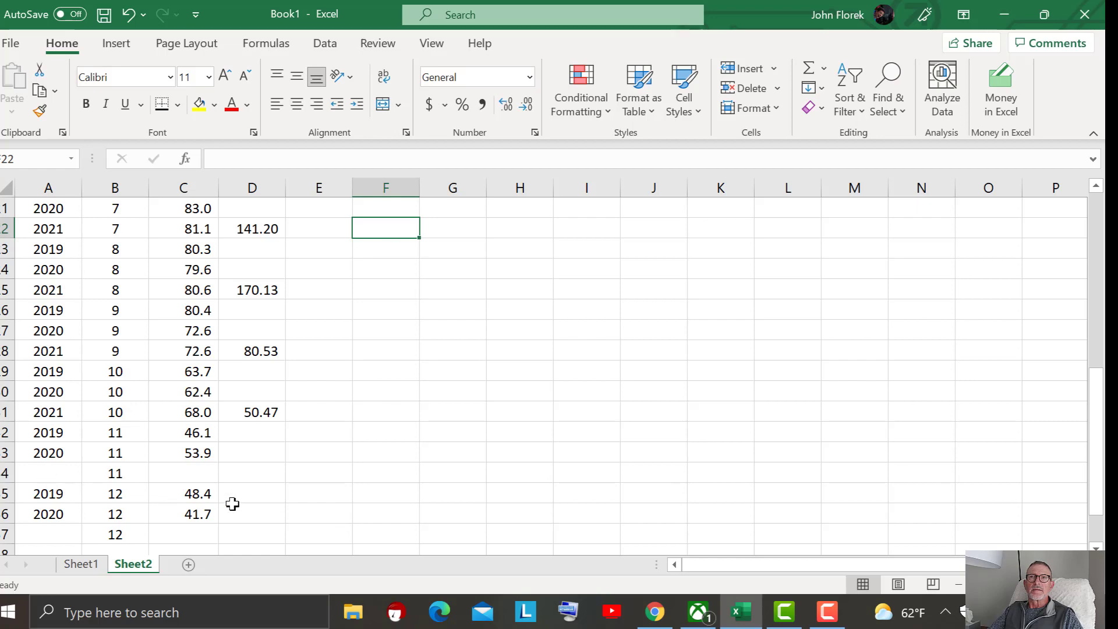
{"action": "scroll", "coordinate": [353, 526], "scroll_direction": "down", "scroll_amount": 2}
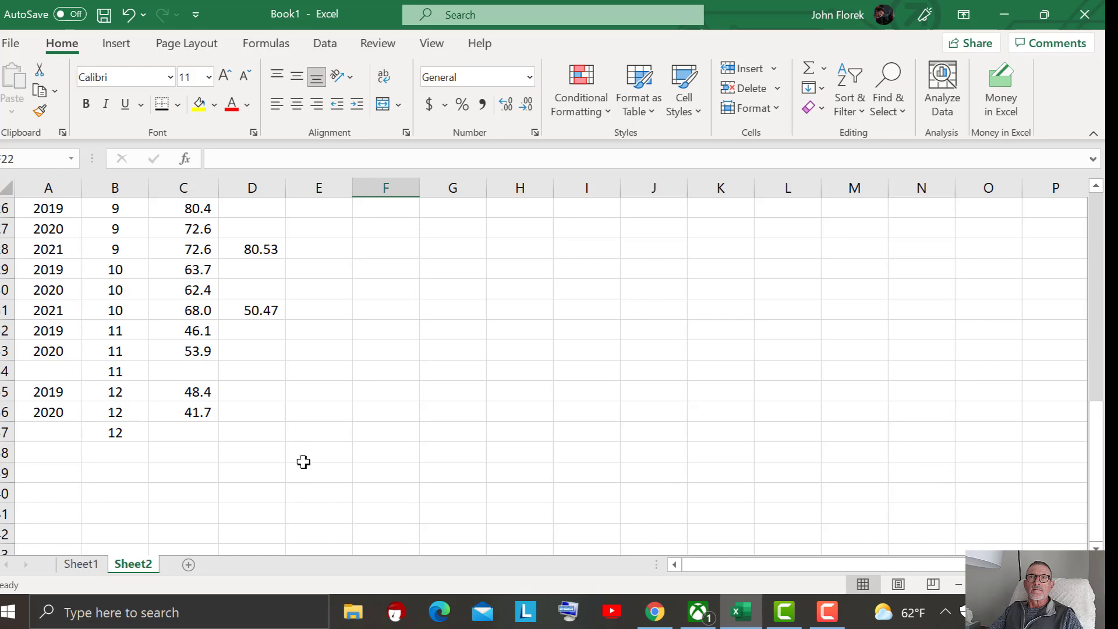
{"action": "scroll", "coordinate": [303, 462], "scroll_direction": "up", "scroll_amount": 3}
{"action": "scroll", "coordinate": [304, 462], "scroll_direction": "up", "scroll_amount": 5}
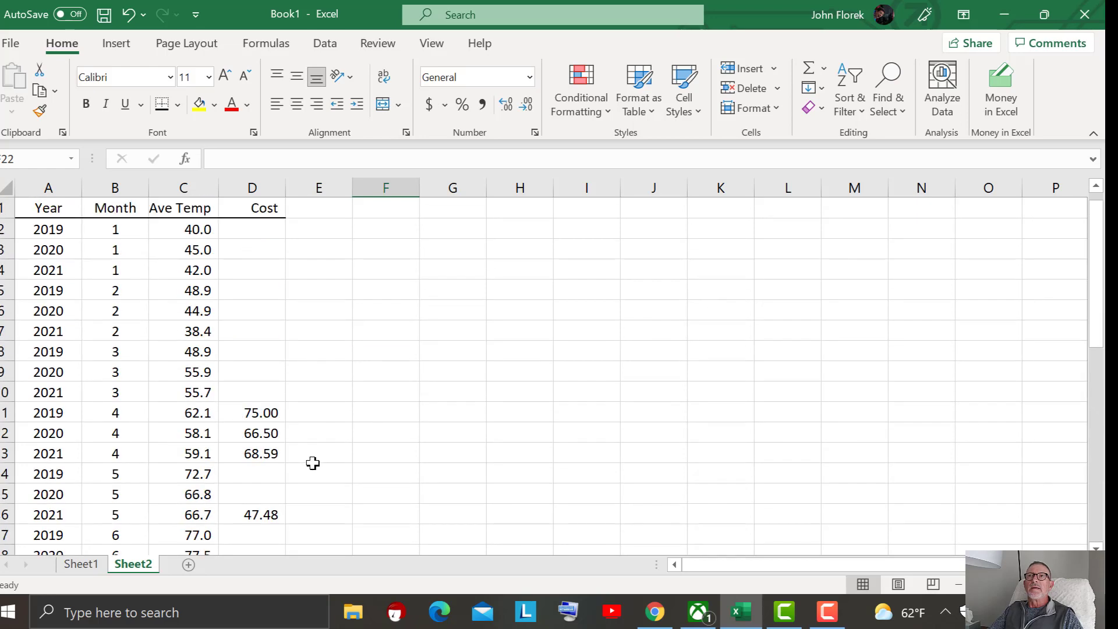
Fill the month 4 cost of 75.00 from D11 up through D2 as placeholder costs for months 1 to 3
{"action": "left_click", "coordinate": [267, 519]}
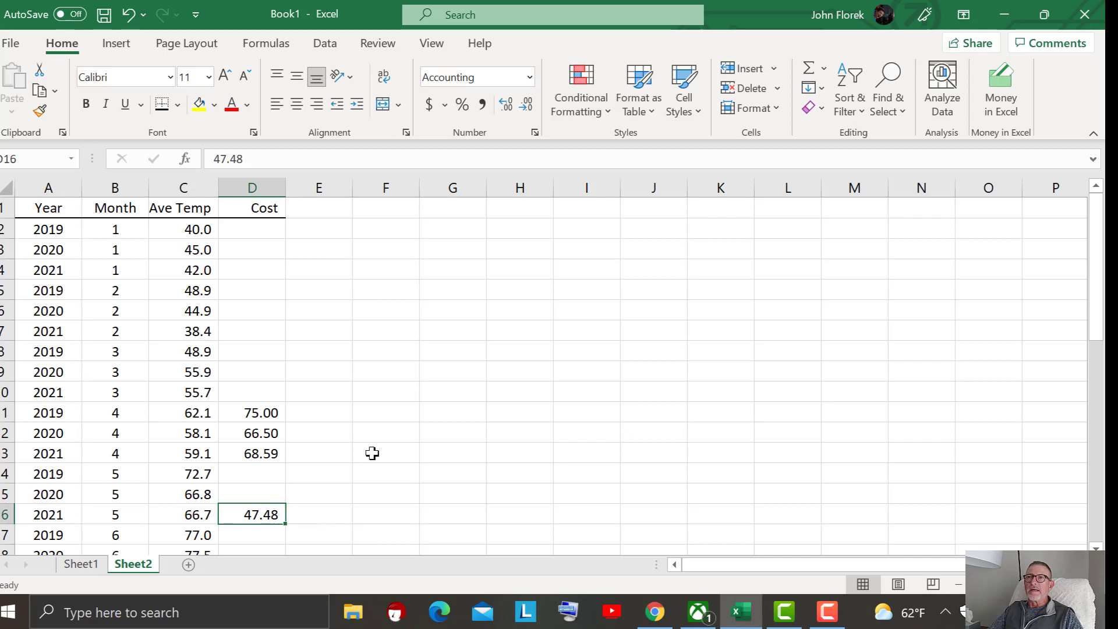
{"action": "left_click", "coordinate": [267, 420]}
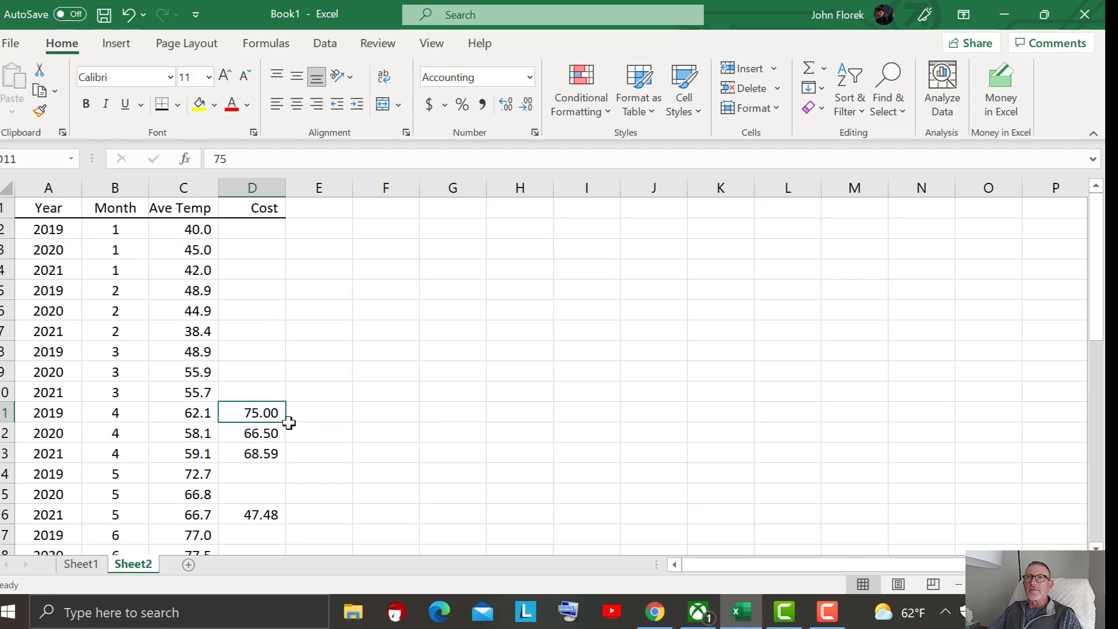
{"action": "left_click_drag", "start_coordinate": [286, 424], "coordinate": [280, 223]}
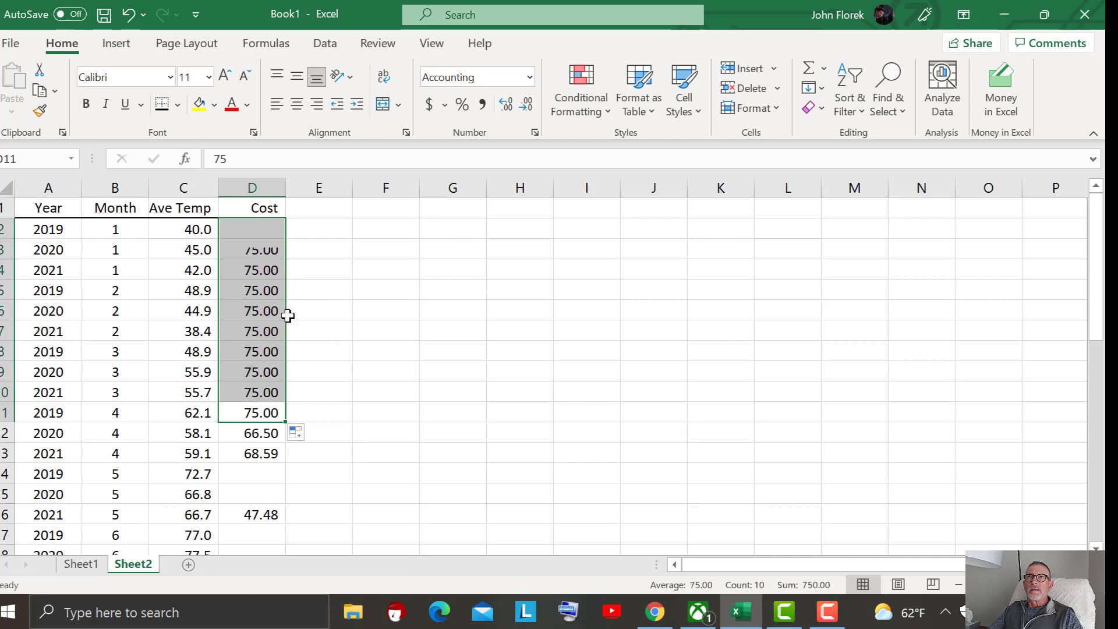
Fill the 68.59 cost from D13 into D14:D15 and the 47.48 cost from D16 into D17:D18
{"action": "left_click", "coordinate": [270, 459]}
{"action": "left_click_drag", "start_coordinate": [284, 463], "coordinate": [275, 295]}
{"action": "left_click", "coordinate": [252, 515]}
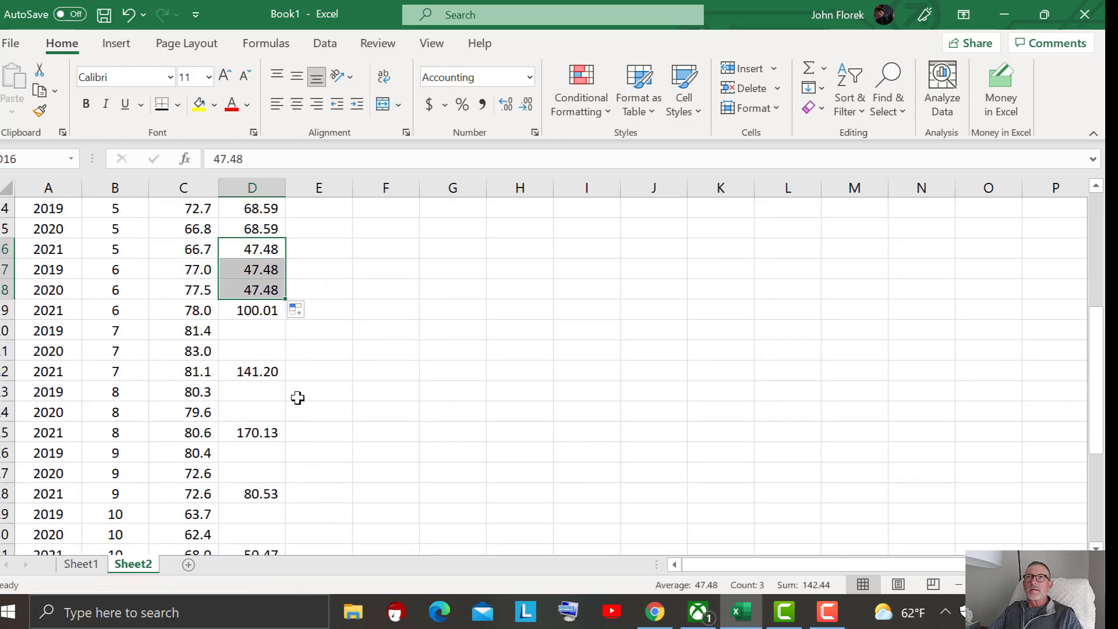
{"action": "left_click", "coordinate": [270, 309]}
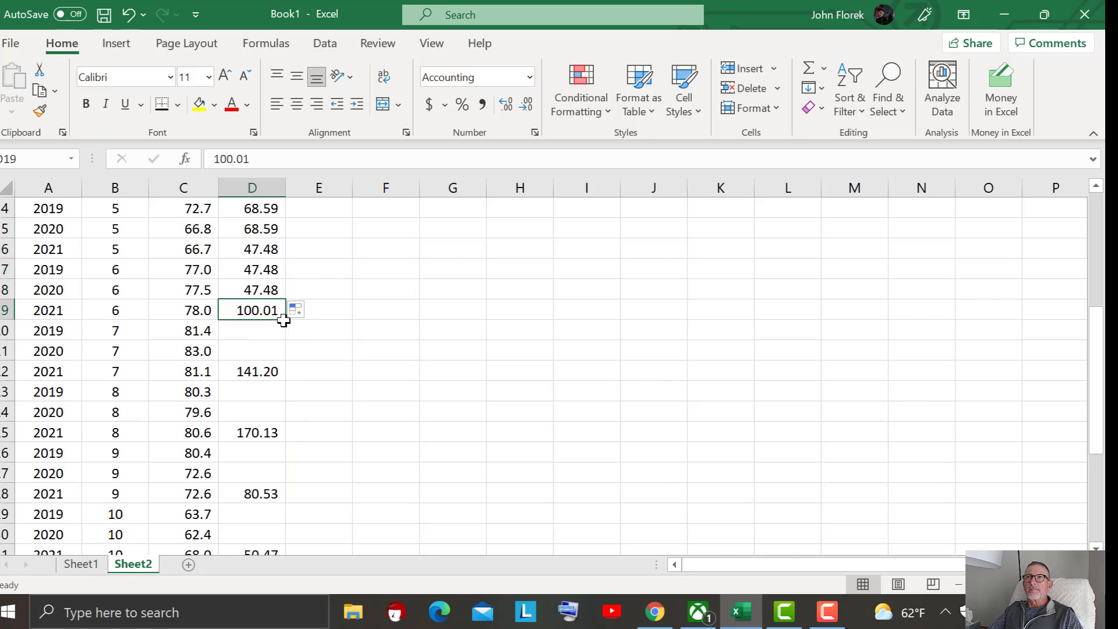
{"action": "mouse_move", "coordinate": [284, 319]}
{"action": "left_mouse_down"}
{"action": "mouse_move", "coordinate": [293, 365]}
{"action": "mouse_move", "coordinate": [288, 314]}
{"action": "left_mouse_up"}
Fill the 2021 costs up into the earlier years' rows: 141.20 in D20:D21 for month 7 and 170.13 in D23:D24 for month 8
{"action": "left_click", "coordinate": [257, 368]}
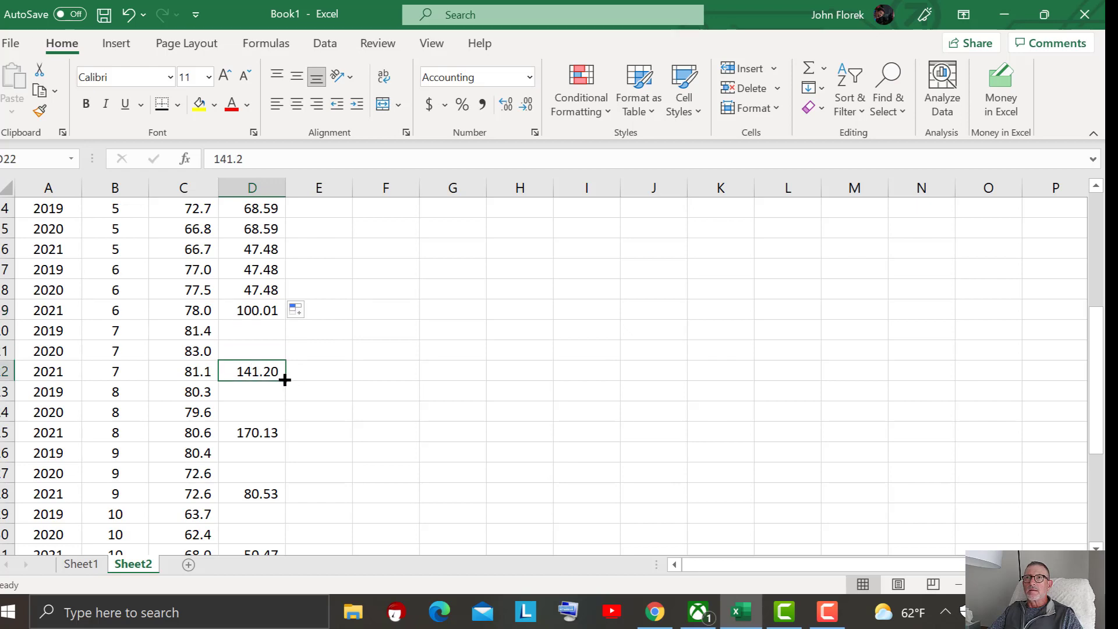
{"action": "left_click_drag", "start_coordinate": [285, 379], "coordinate": [284, 324]}
{"action": "left_click", "coordinate": [290, 435]}
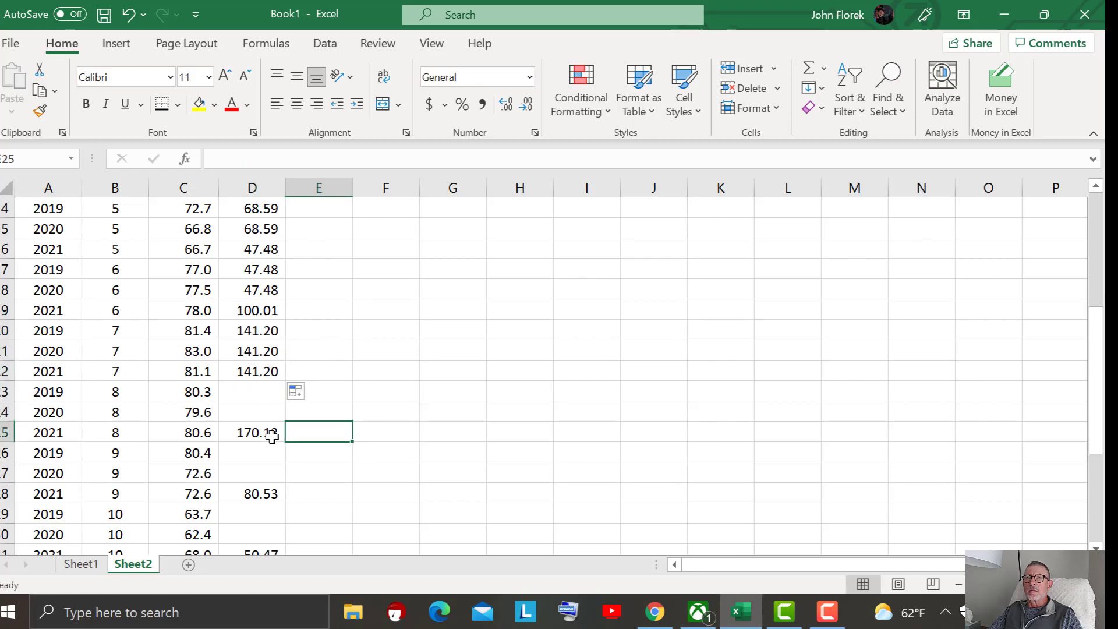
{"action": "left_click", "coordinate": [274, 435]}
{"action": "left_click_drag", "start_coordinate": [284, 443], "coordinate": [285, 387]}
Fill 80.53 up into D26:D27 for month 9 and 50.47 up into D29:D30 for month 10
{"action": "left_click", "coordinate": [274, 495]}
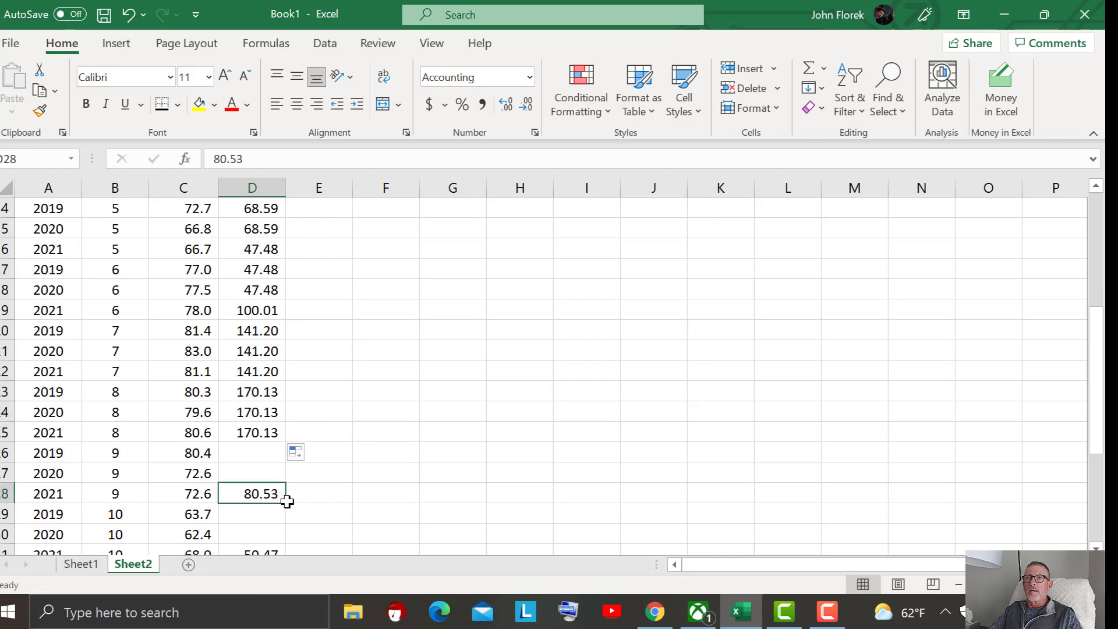
{"action": "left_click", "coordinate": [289, 505]}
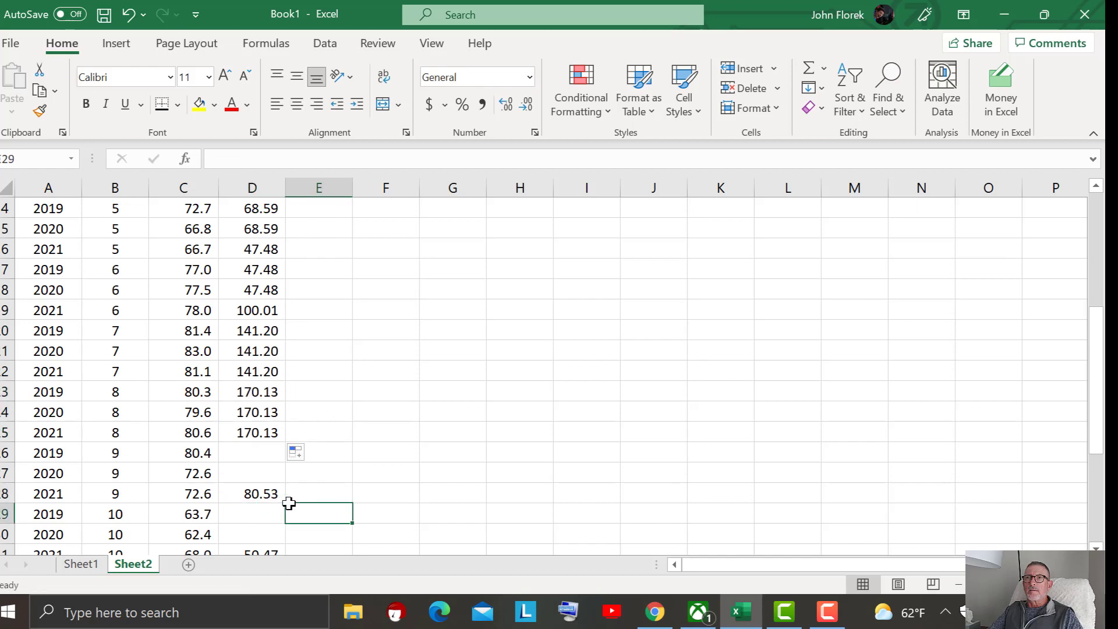
{"action": "left_click", "coordinate": [250, 492]}
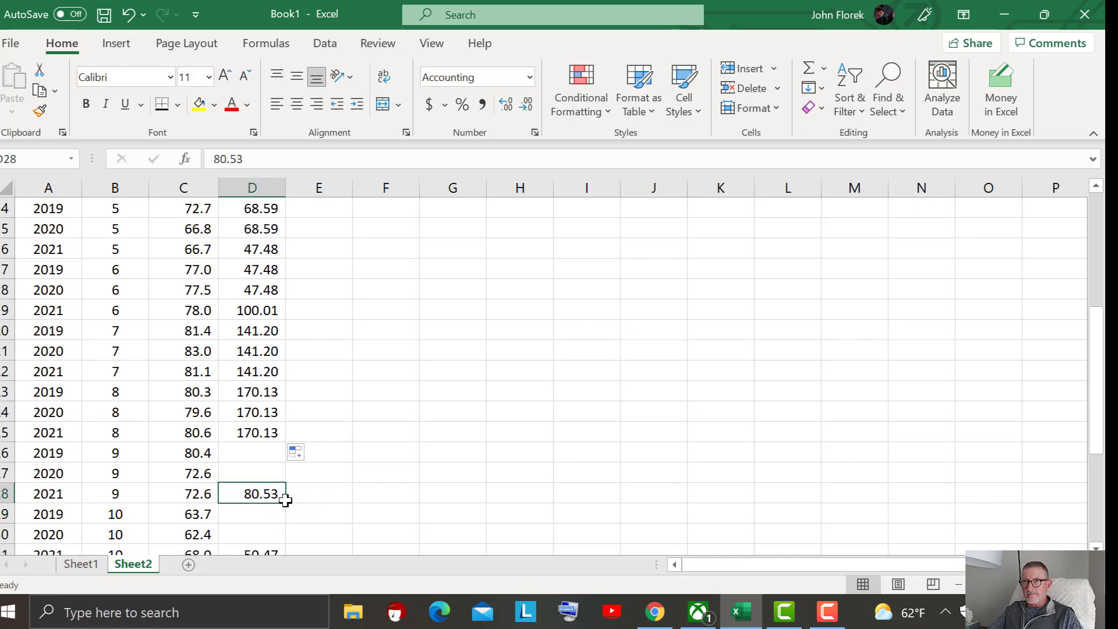
{"action": "left_click_drag", "start_coordinate": [286, 502], "coordinate": [275, 445]}
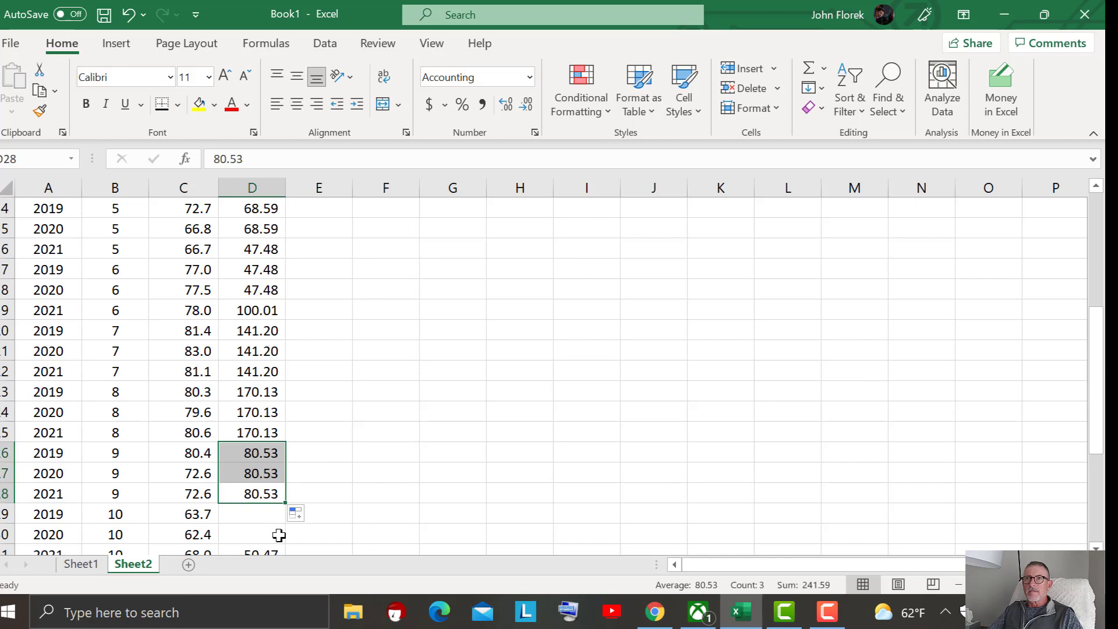
{"action": "scroll", "coordinate": [396, 495], "scroll_direction": "down", "scroll_amount": 1}
{"action": "scroll", "coordinate": [395, 496], "scroll_direction": "down", "scroll_amount": 2}
{"action": "left_click", "coordinate": [278, 354]}
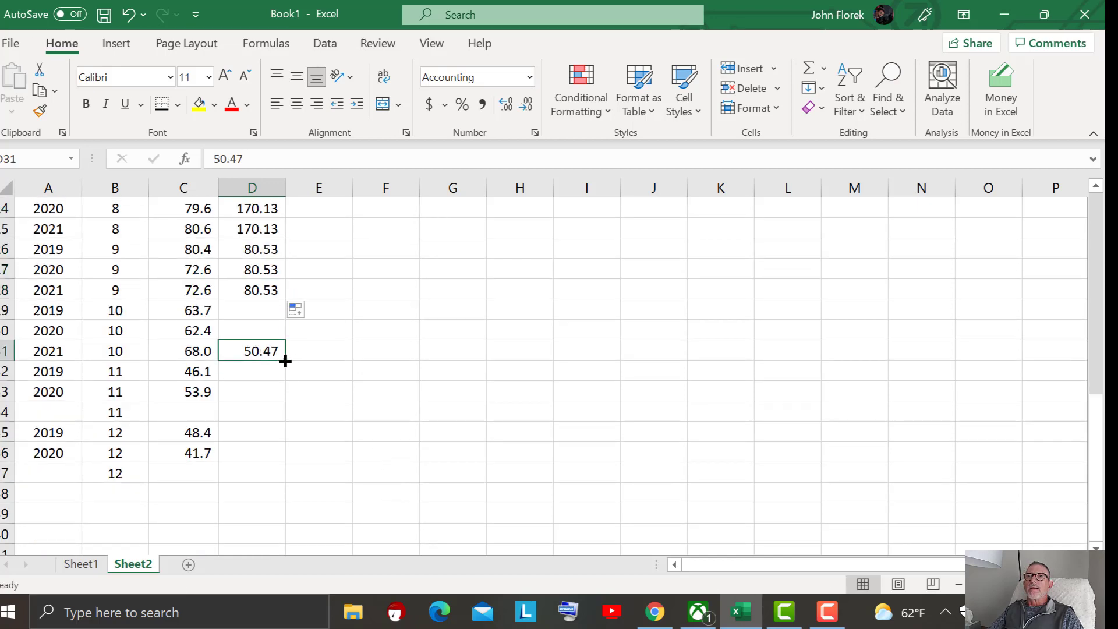
{"action": "left_click_drag", "start_coordinate": [286, 361], "coordinate": [274, 306]}
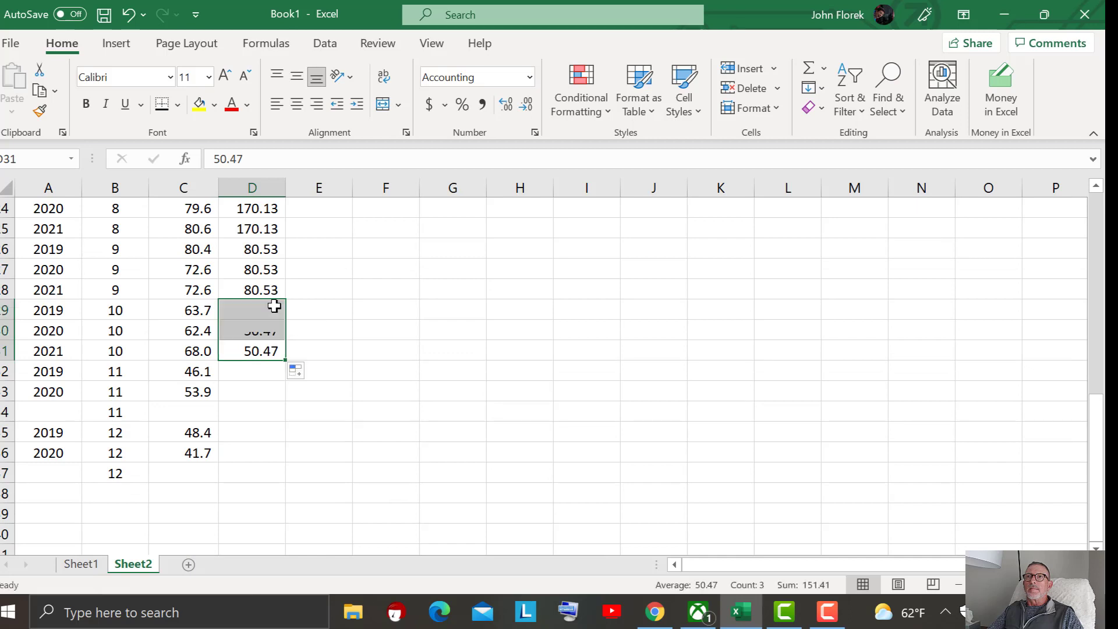
Delete the two incomplete rows for months 11 and 12 that have no year or temperature
{"action": "left_click_drag", "start_coordinate": [269, 414], "coordinate": [273, 435]}
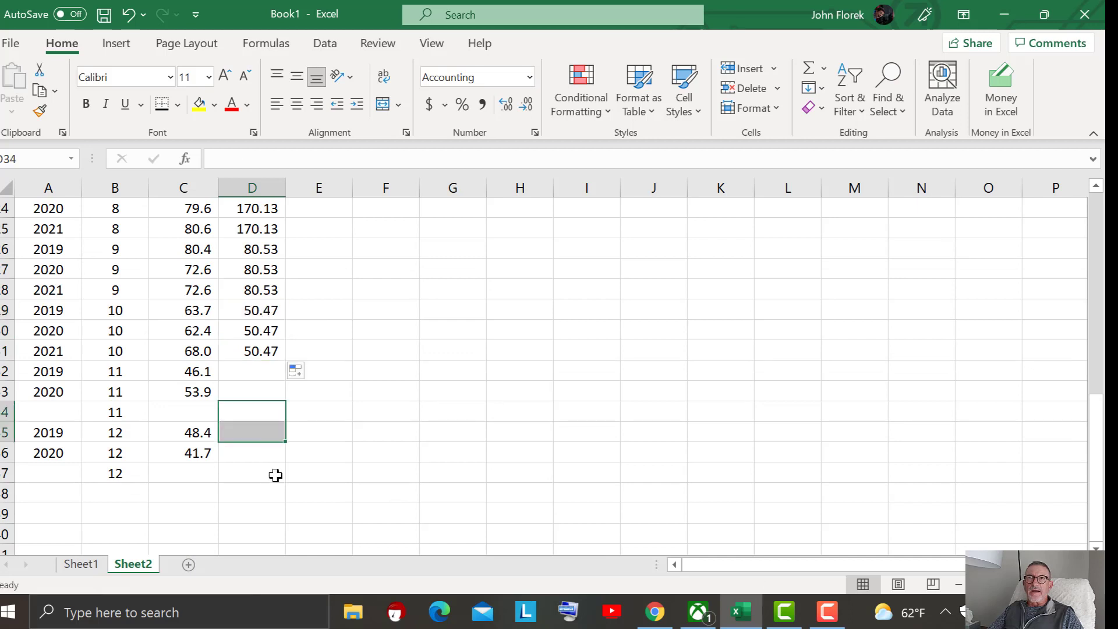
{"action": "left_click", "coordinate": [105, 456]}
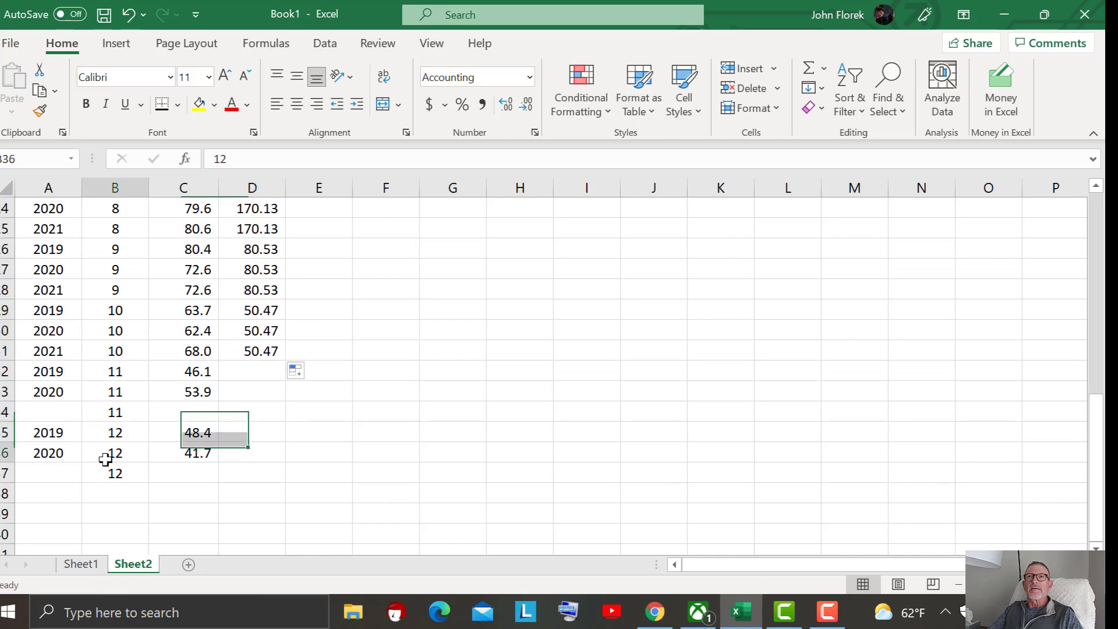
{"action": "left_click", "coordinate": [186, 413]}
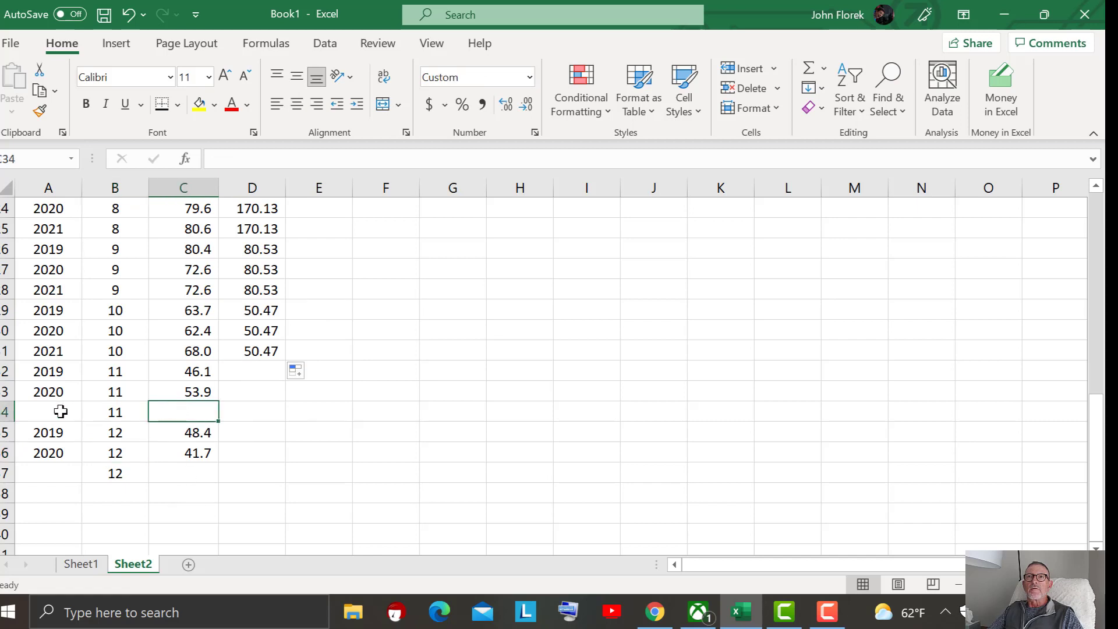
{"action": "left_click", "coordinate": [7, 412]}
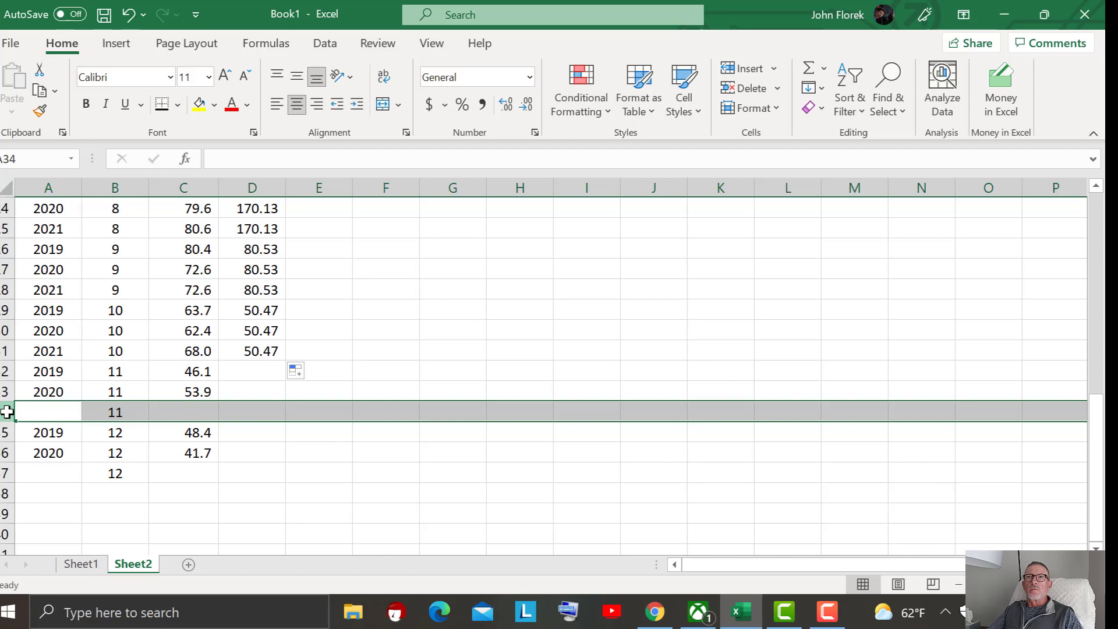
{"action": "right_click", "coordinate": [7, 412]}
{"action": "left_click", "coordinate": [64, 269]}
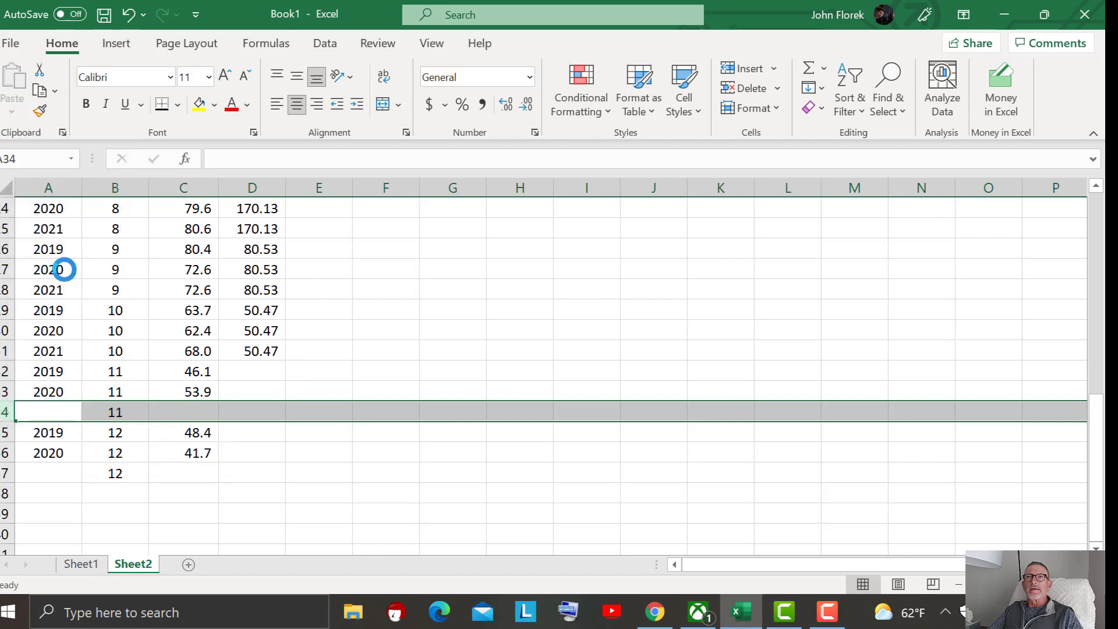
{"action": "left_click", "coordinate": [4, 453]}
{"action": "right_click", "coordinate": [4, 453]}
{"action": "left_click", "coordinate": [53, 313]}
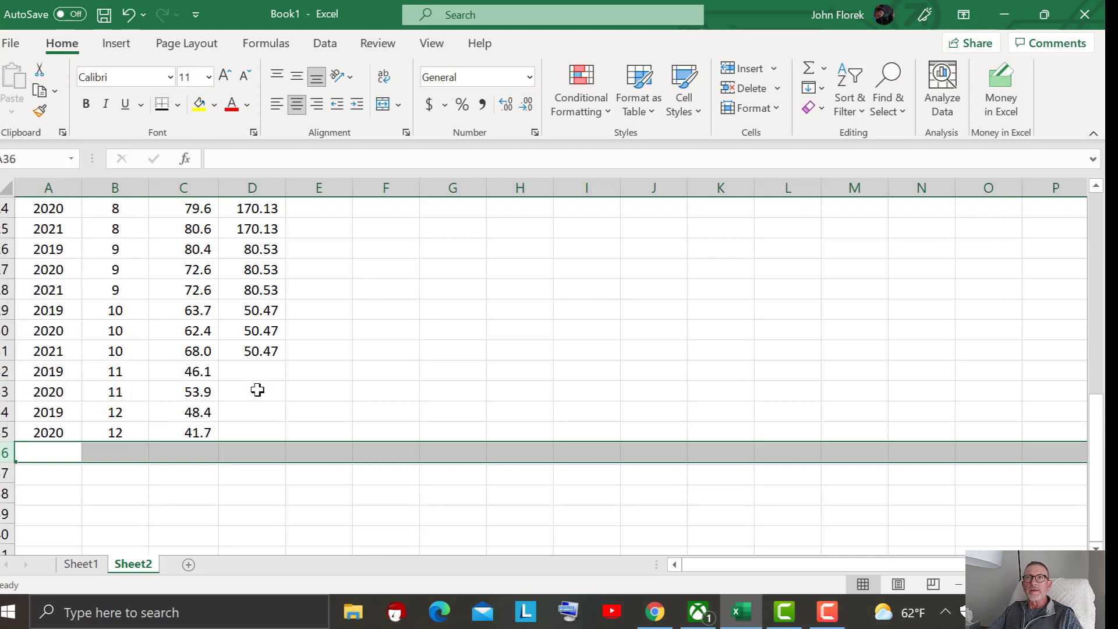
Review the blank costs in D32:D35 for months 11 and 12 against the filled costs above
{"action": "left_click", "coordinate": [267, 438]}
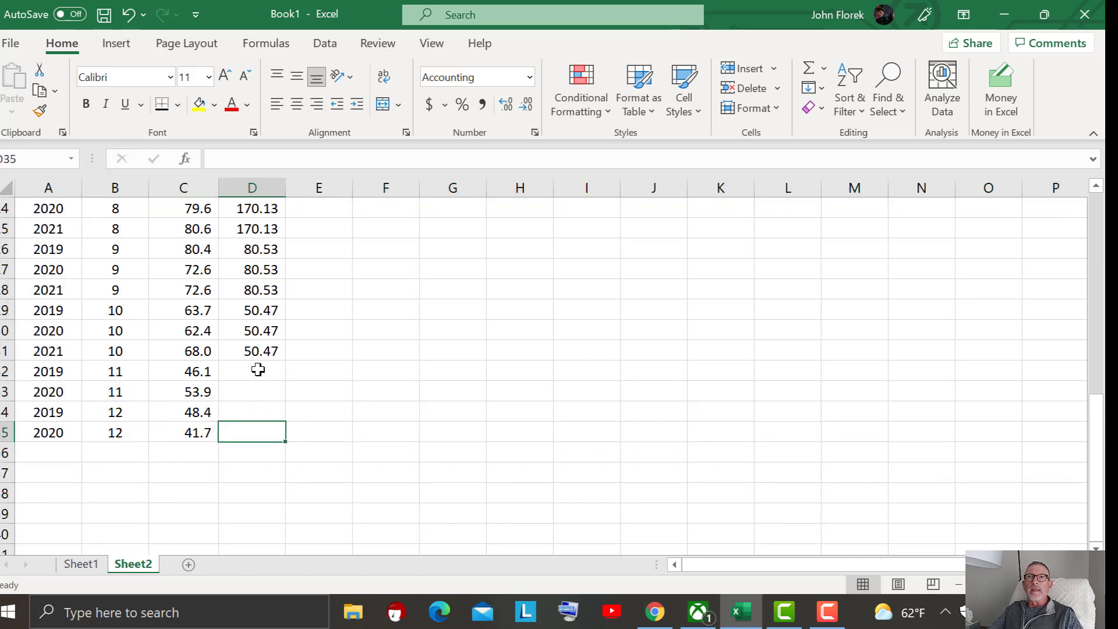
{"action": "left_click_drag", "start_coordinate": [258, 369], "coordinate": [260, 442]}
{"action": "left_click", "coordinate": [261, 444]}
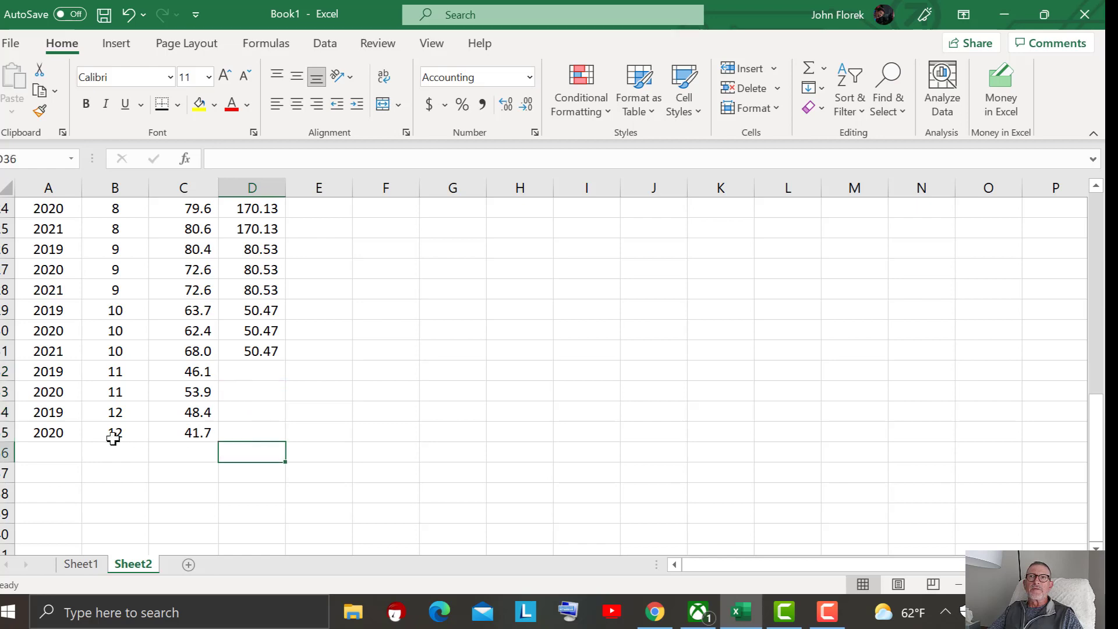
{"action": "scroll", "coordinate": [244, 431], "scroll_direction": "up", "scroll_amount": 2}
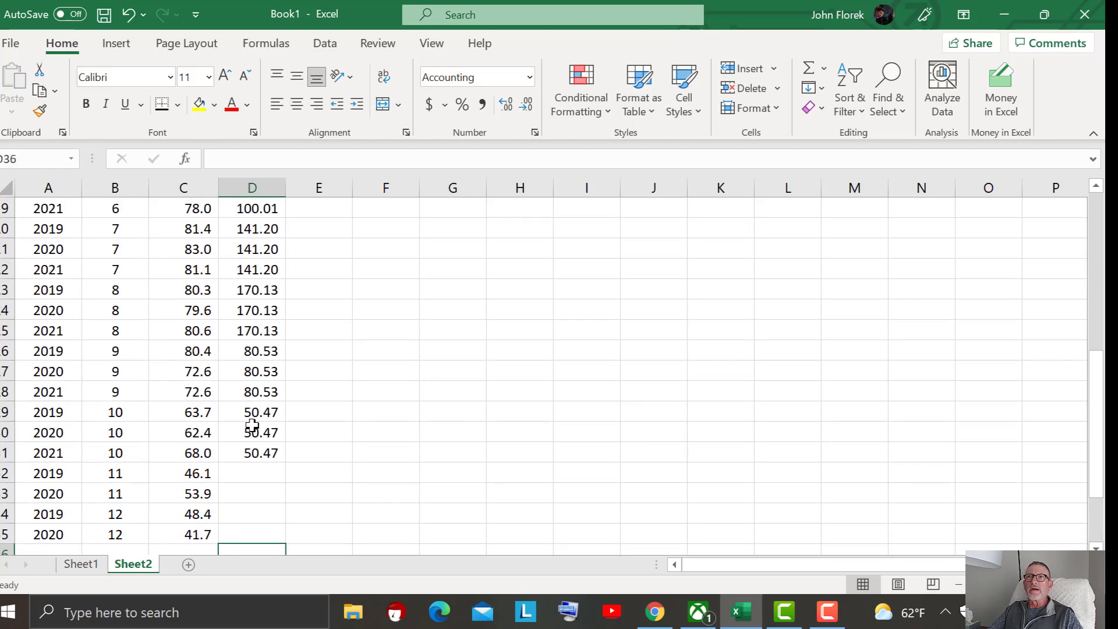
{"action": "scroll", "coordinate": [276, 268], "scroll_direction": "up", "scroll_amount": 3}
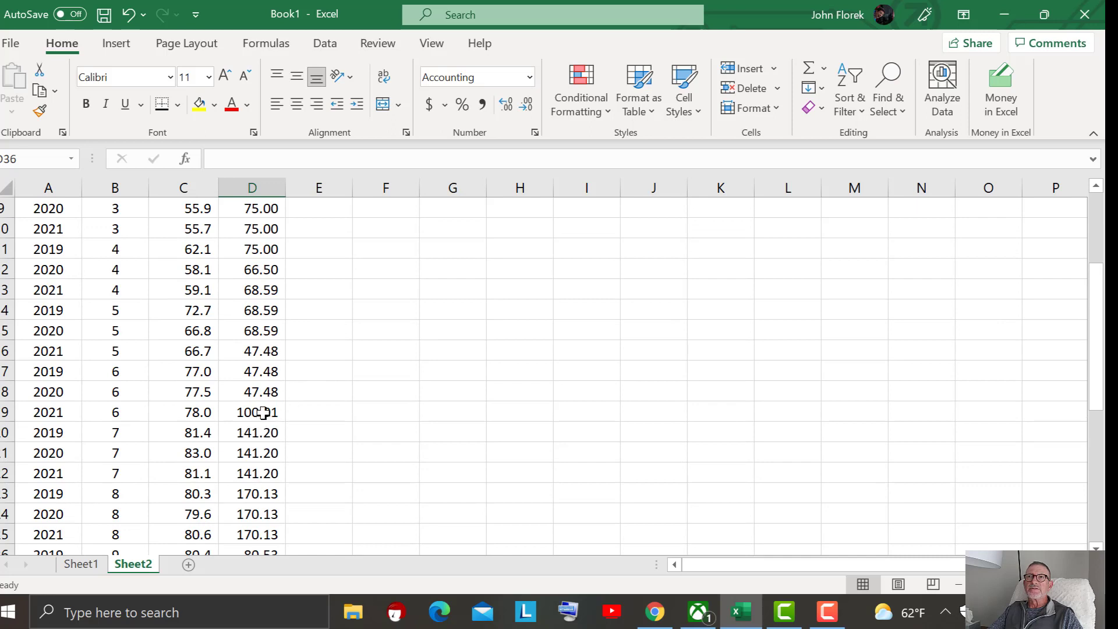
Copy the costs 100.01 and 141.20 from D19:D20 into D32:D33 for the two month 11 rows
{"action": "left_click_drag", "start_coordinate": [263, 413], "coordinate": [273, 435]}
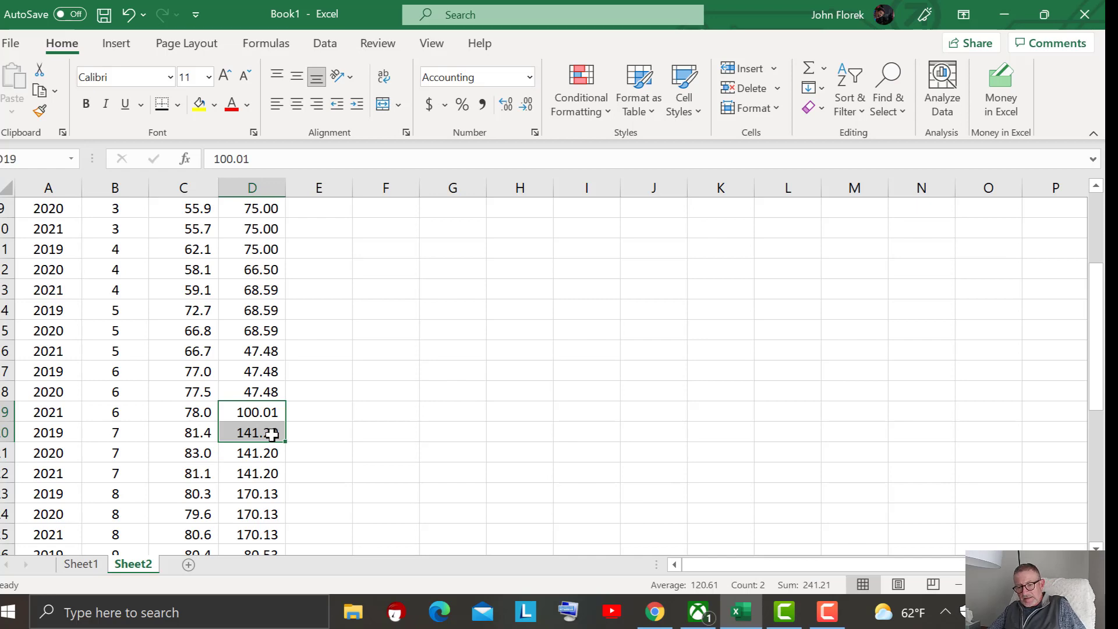
{"action": "key", "text": "ctrl+c"}
{"action": "scroll", "coordinate": [299, 452], "scroll_direction": "down", "scroll_amount": 1}
{"action": "scroll", "coordinate": [299, 451], "scroll_direction": "down", "scroll_amount": 3}
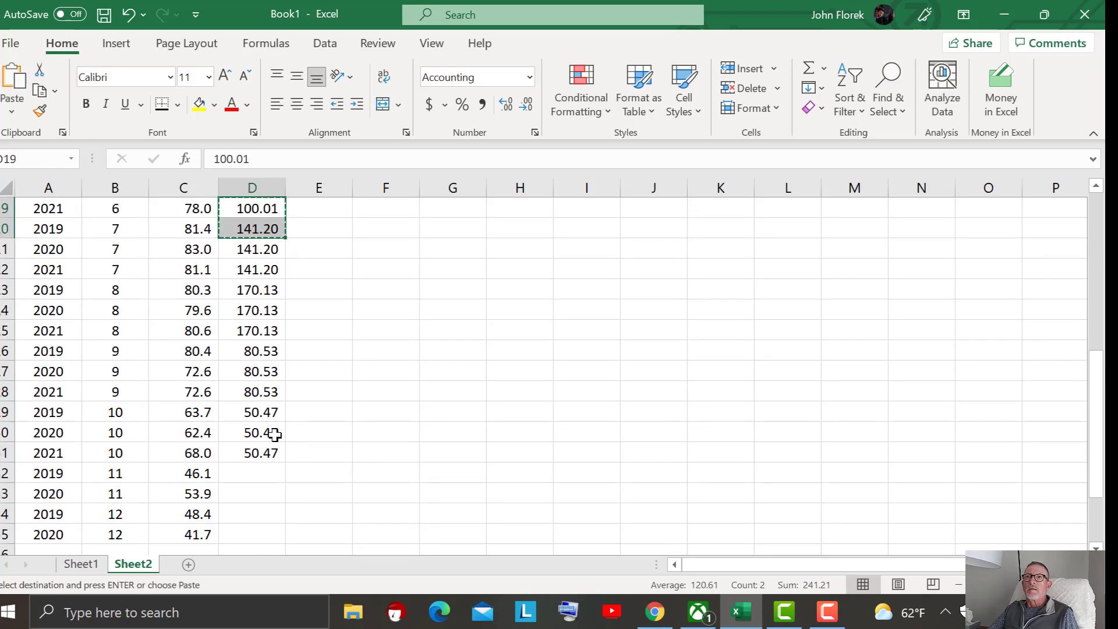
{"action": "left_click", "coordinate": [256, 474]}
{"action": "key", "text": "ctrl+v"}
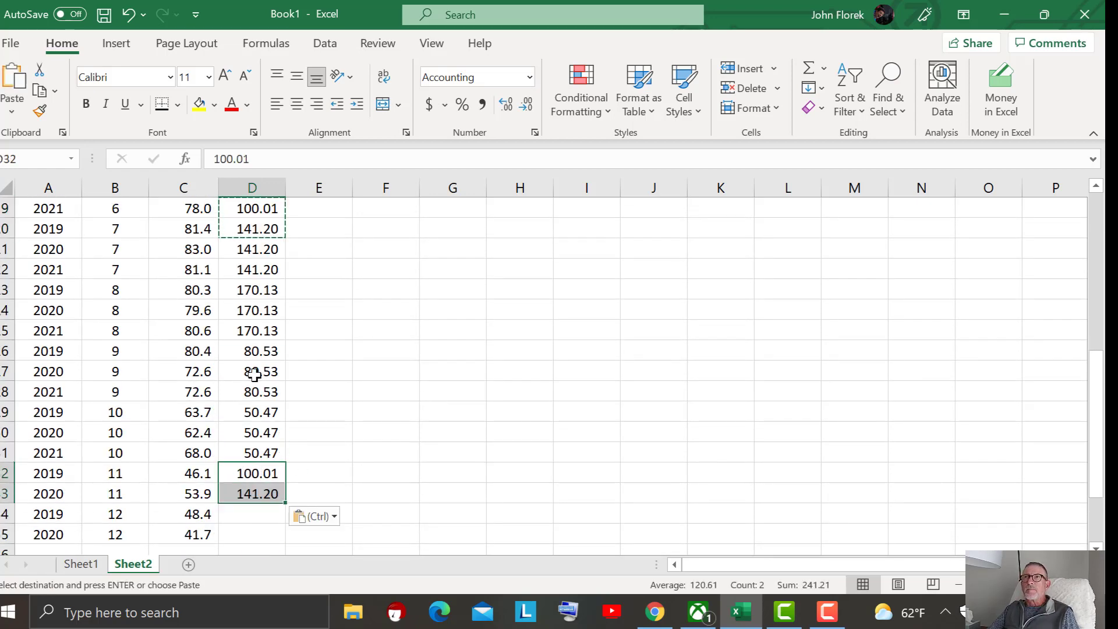
Fill the month 12 costs with copies of existing ones: 170.13 in D34 and 100.01 in D35
{"action": "left_click", "coordinate": [263, 318]}
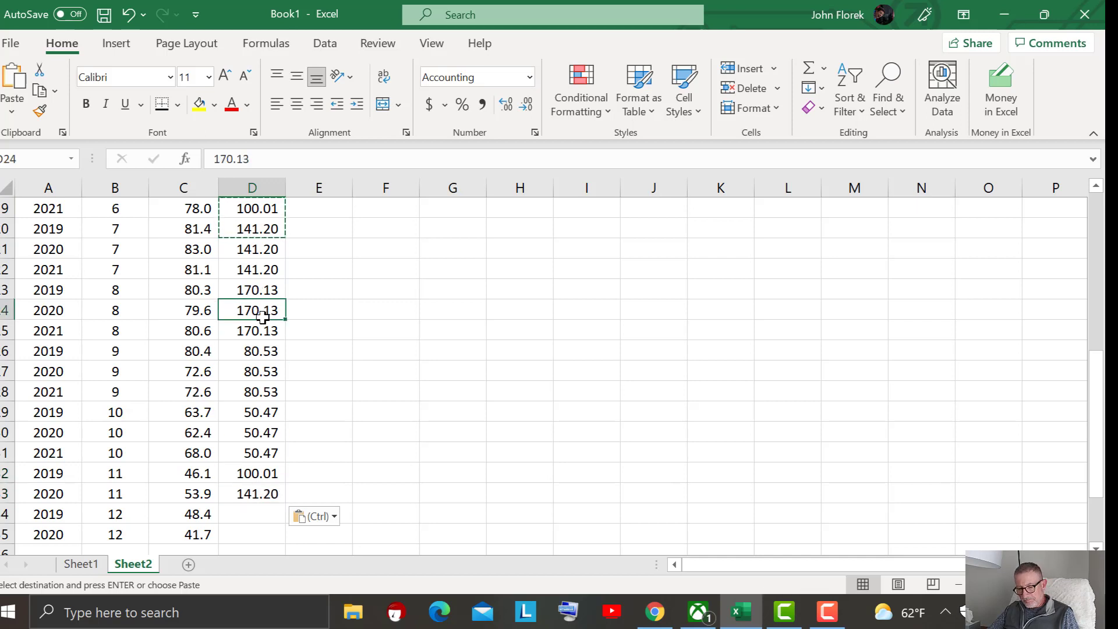
{"action": "key", "text": "ctrl+c"}
{"action": "left_click", "coordinate": [258, 513]}
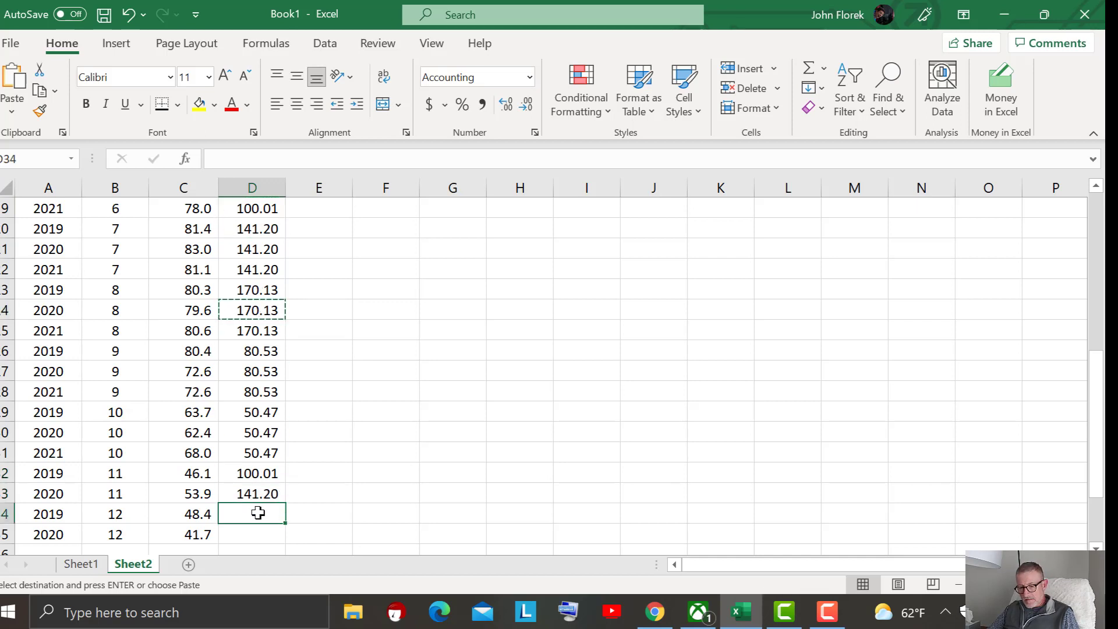
{"action": "key", "text": "ctrl+v"}
{"action": "left_click", "coordinate": [268, 534]}
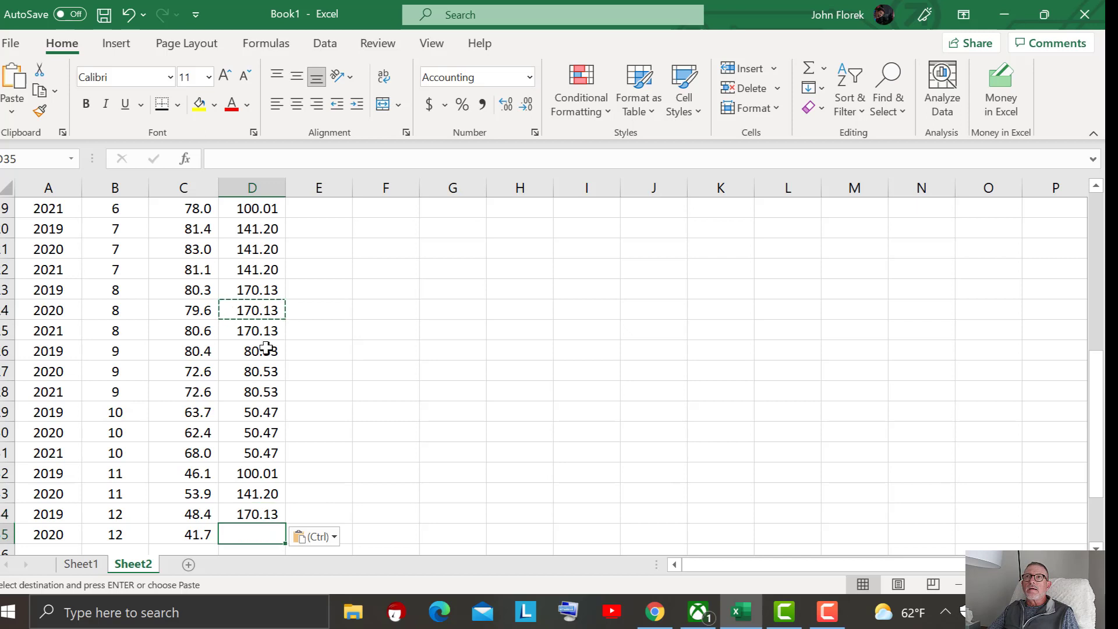
{"action": "left_click", "coordinate": [263, 210]}
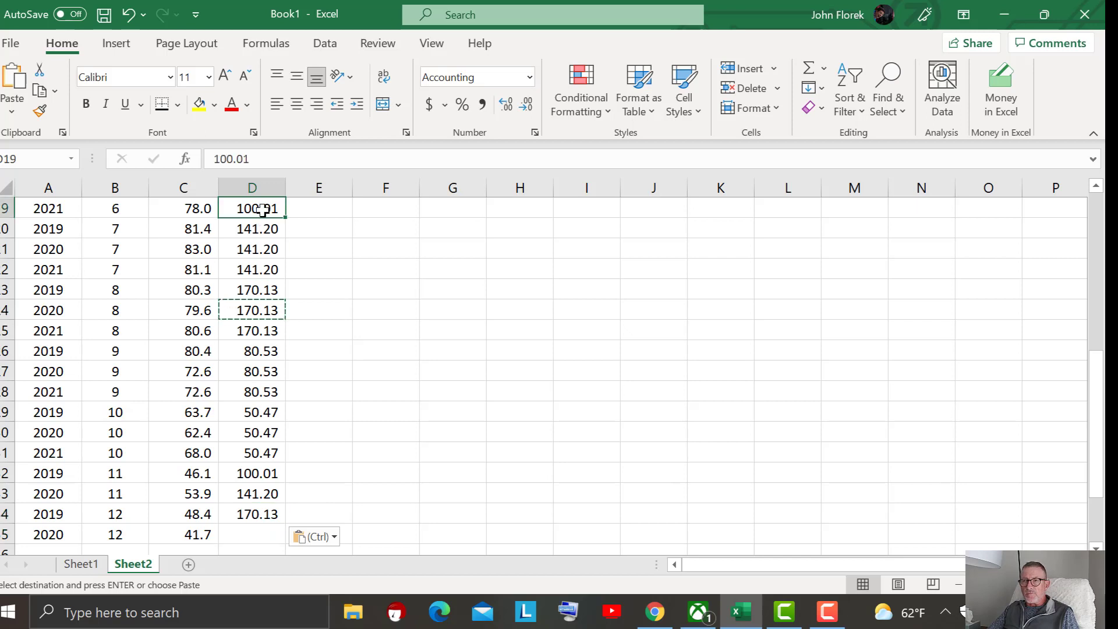
{"action": "key", "text": "ctrl+c"}
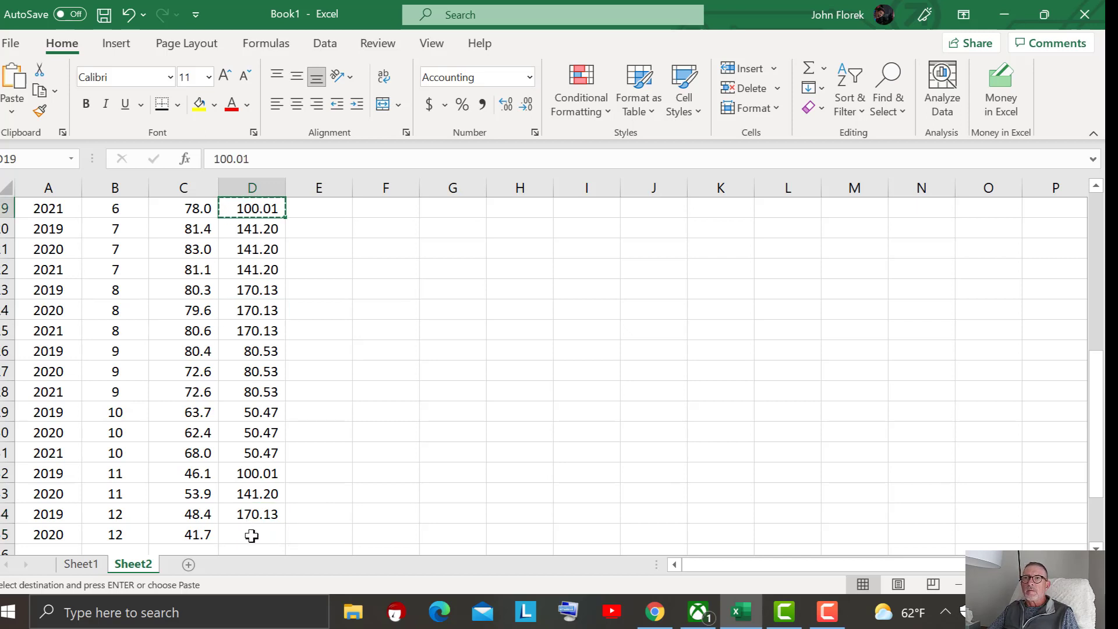
{"action": "left_click", "coordinate": [253, 535]}
{"action": "key", "text": "ctrl+v"}
{"action": "left_click", "coordinate": [396, 486]}
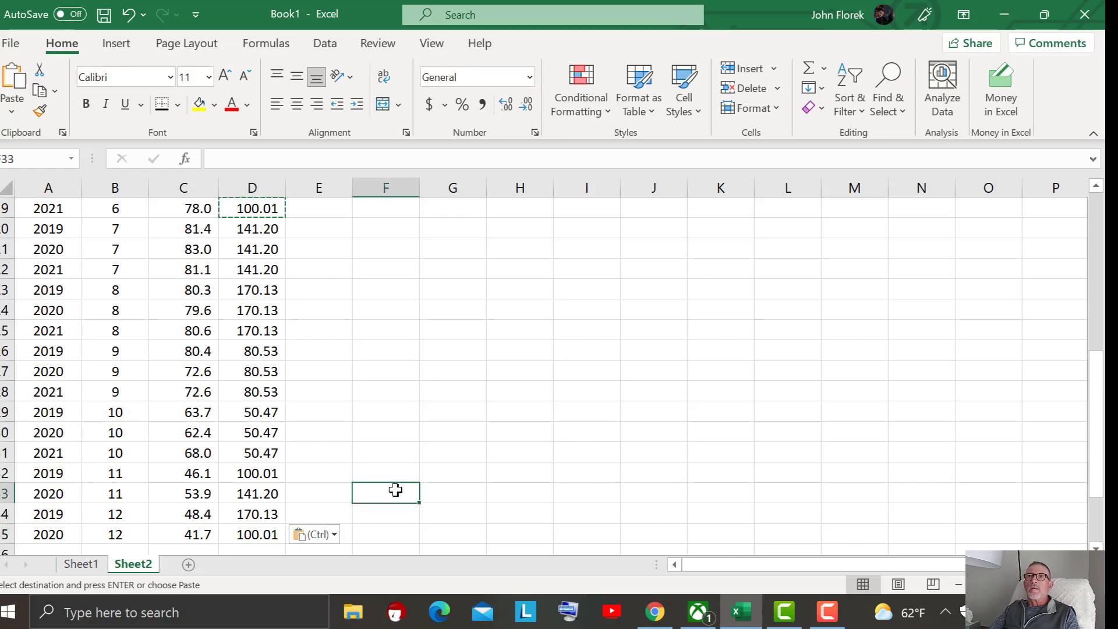
{"action": "left_click", "coordinate": [256, 548]}
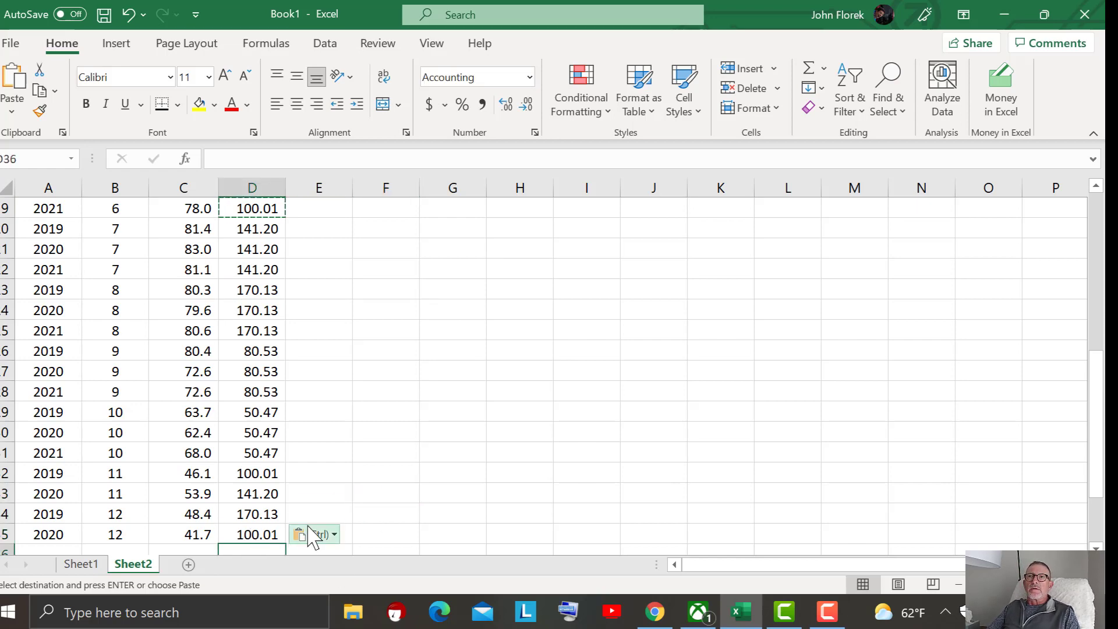
Sort the whole table in columns A:D by Year and then by Month, both smallest to largest
{"action": "scroll", "coordinate": [358, 491], "scroll_direction": "up", "scroll_amount": 6}
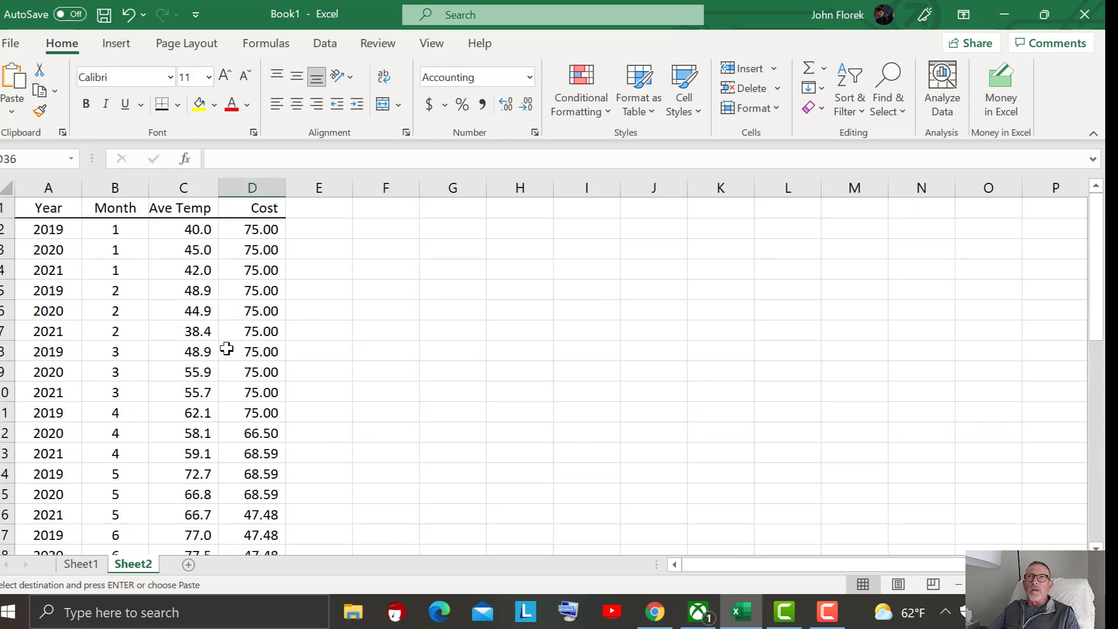
{"action": "left_click", "coordinate": [187, 434]}
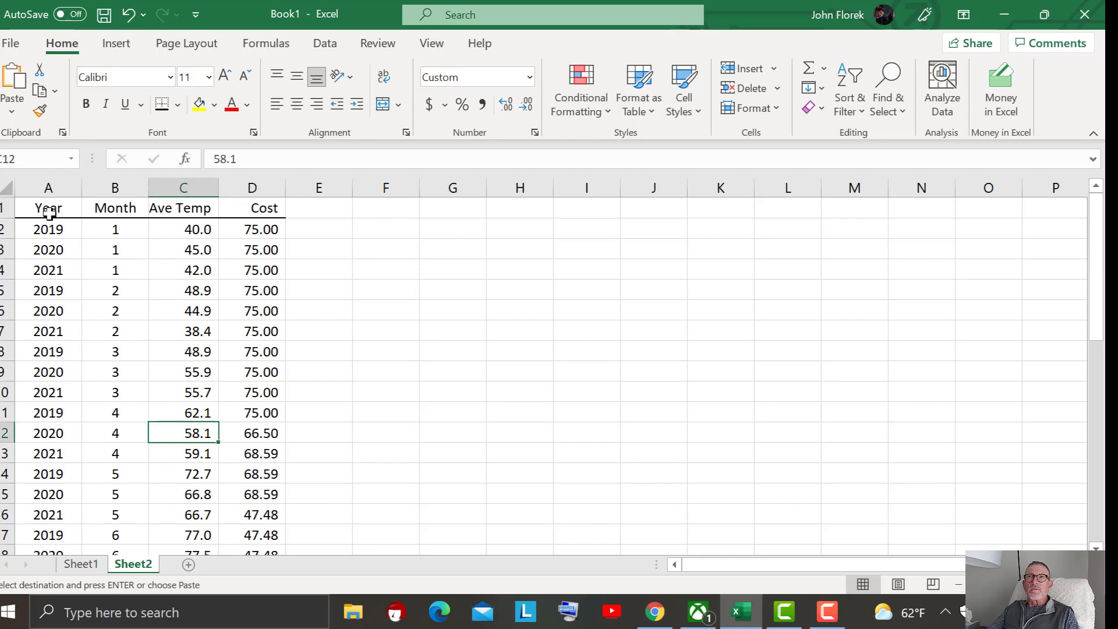
{"action": "left_click_drag", "start_coordinate": [49, 213], "coordinate": [248, 496]}
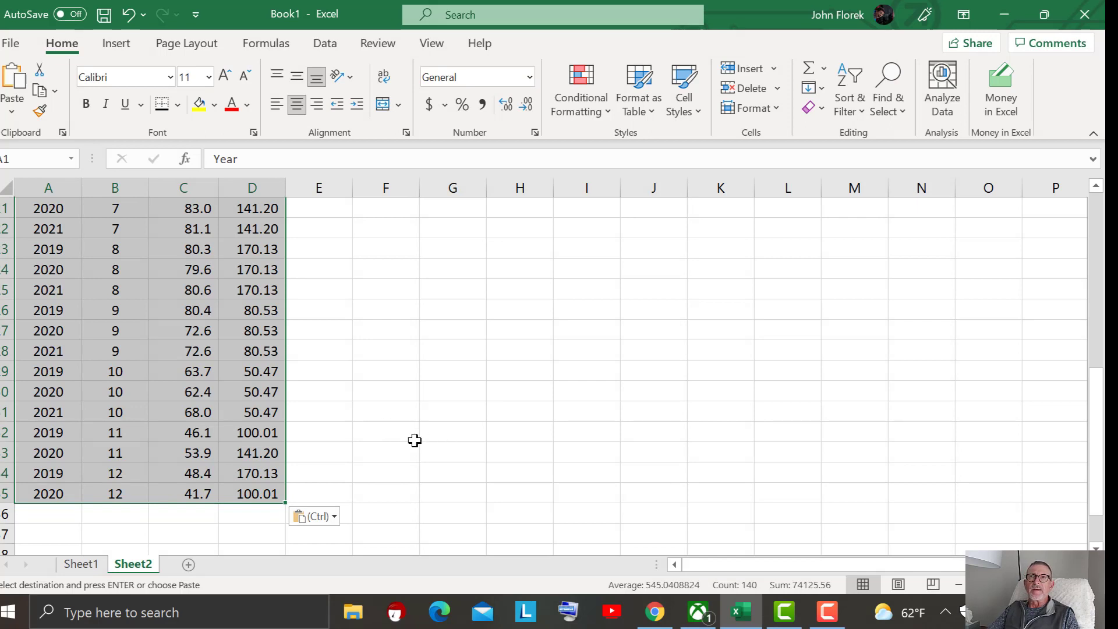
{"action": "scroll", "coordinate": [415, 441], "scroll_direction": "up", "scroll_amount": 7}
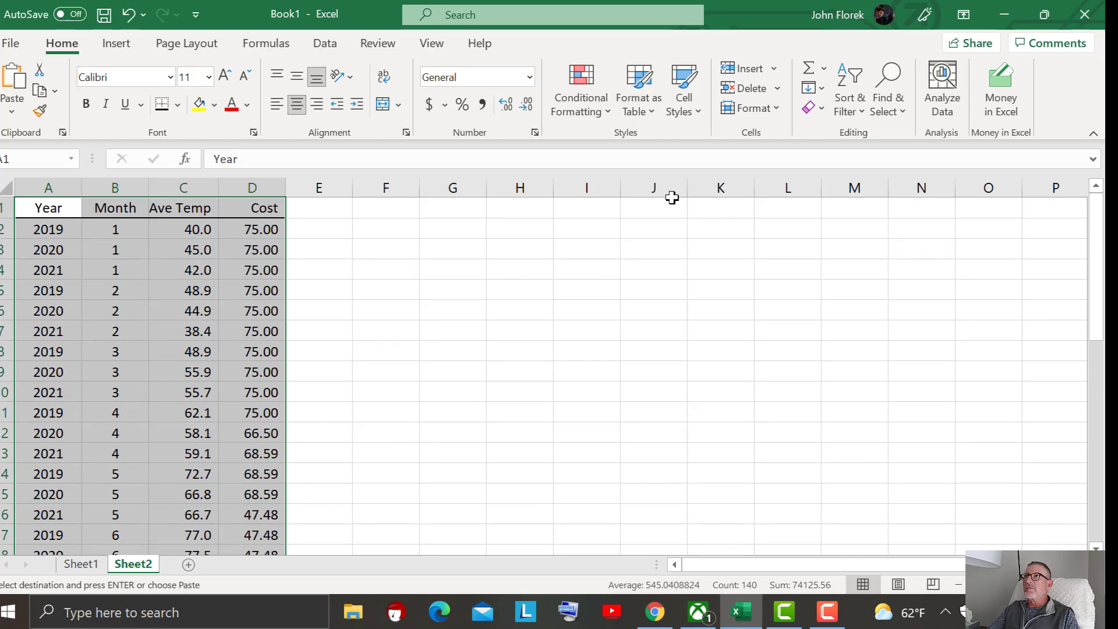
{"action": "left_click_drag", "start_coordinate": [56, 183], "coordinate": [233, 182]}
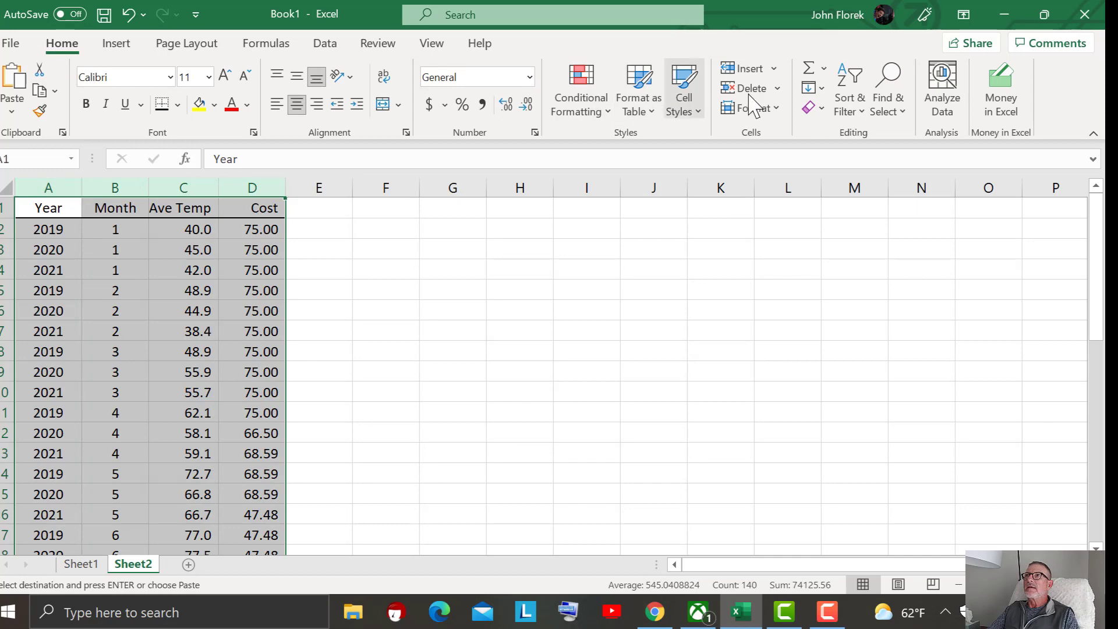
{"action": "left_click", "coordinate": [325, 45]}
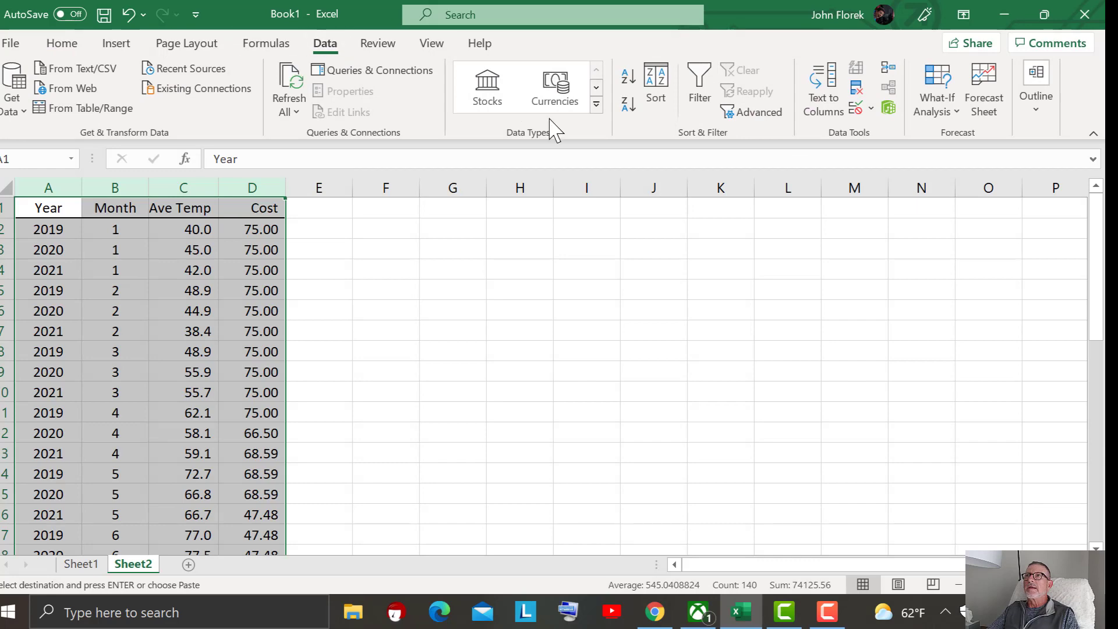
{"action": "left_click", "coordinate": [657, 87]}
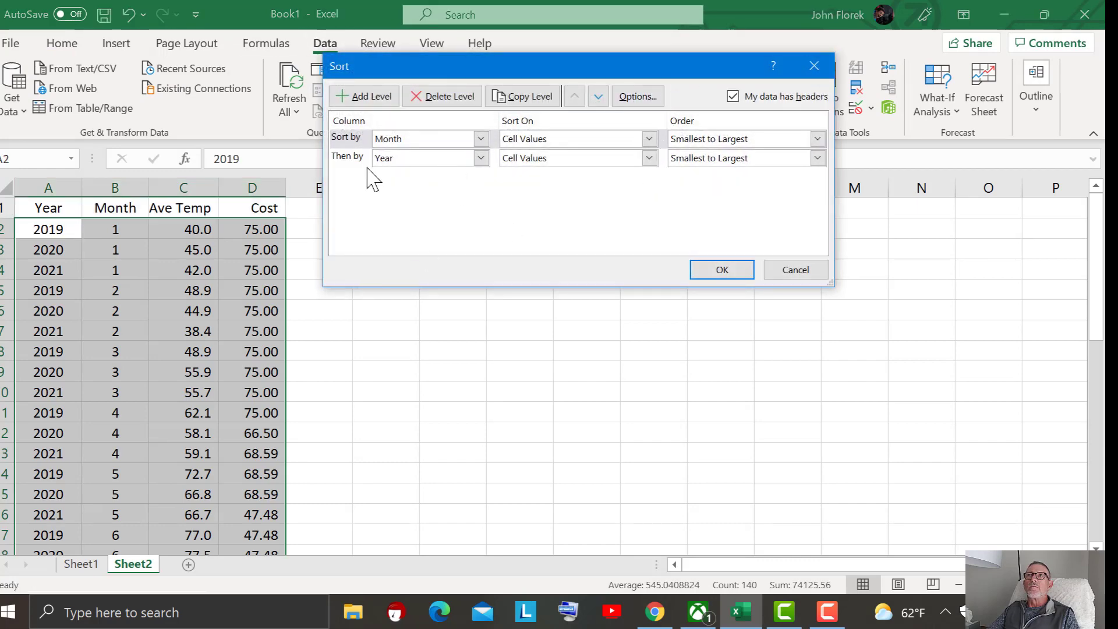
{"action": "left_click", "coordinate": [346, 162]}
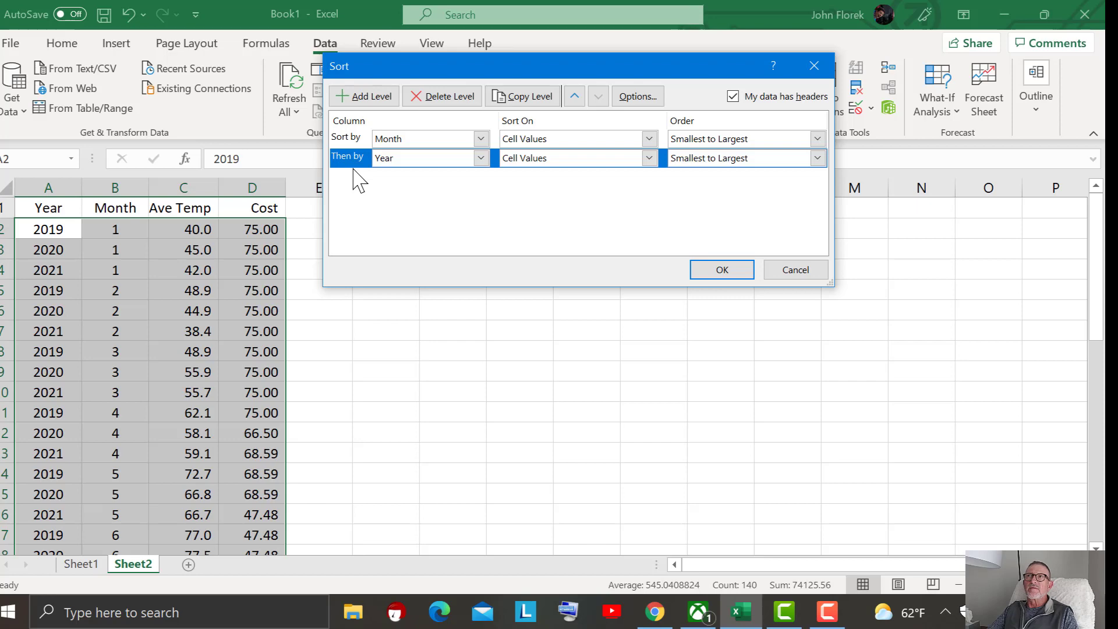
{"action": "left_click", "coordinate": [576, 97]}
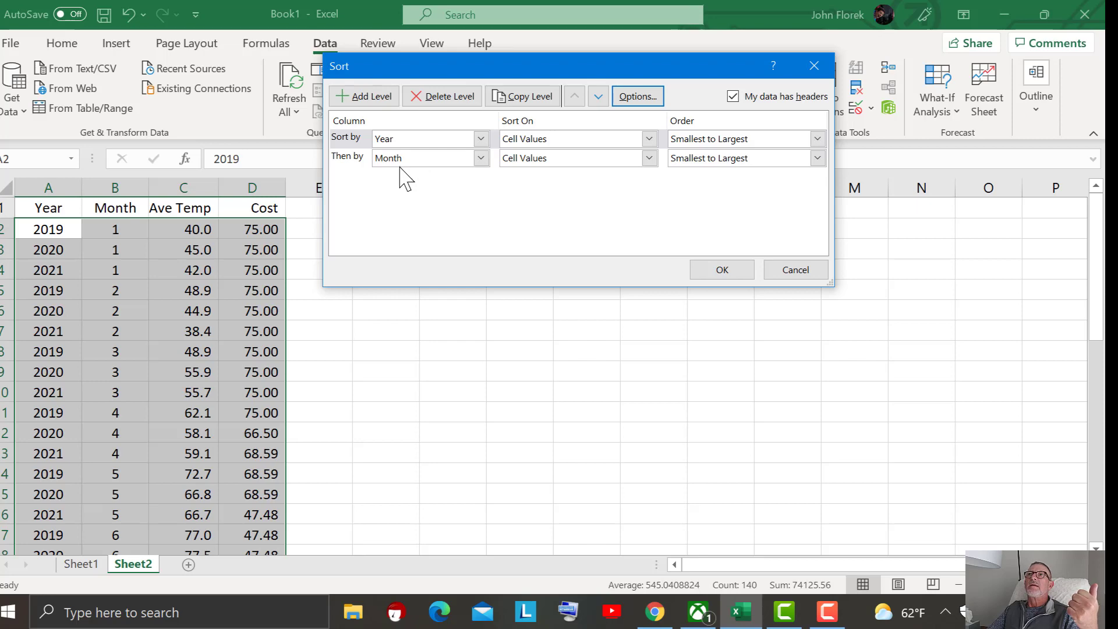
{"action": "left_click", "coordinate": [600, 97]}
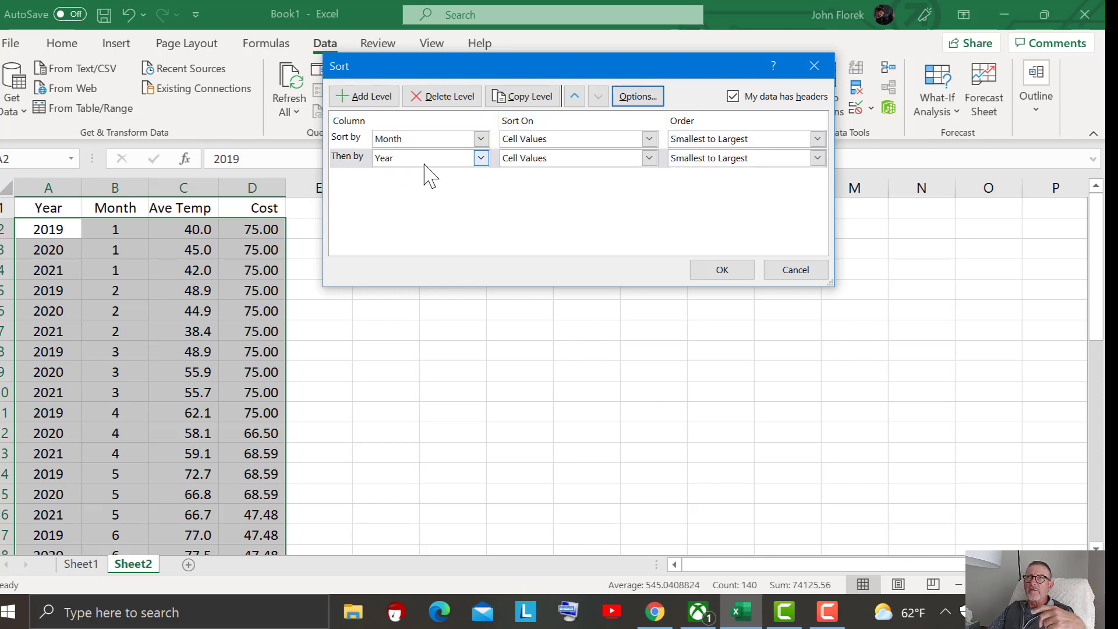
{"action": "left_click", "coordinate": [575, 97]}
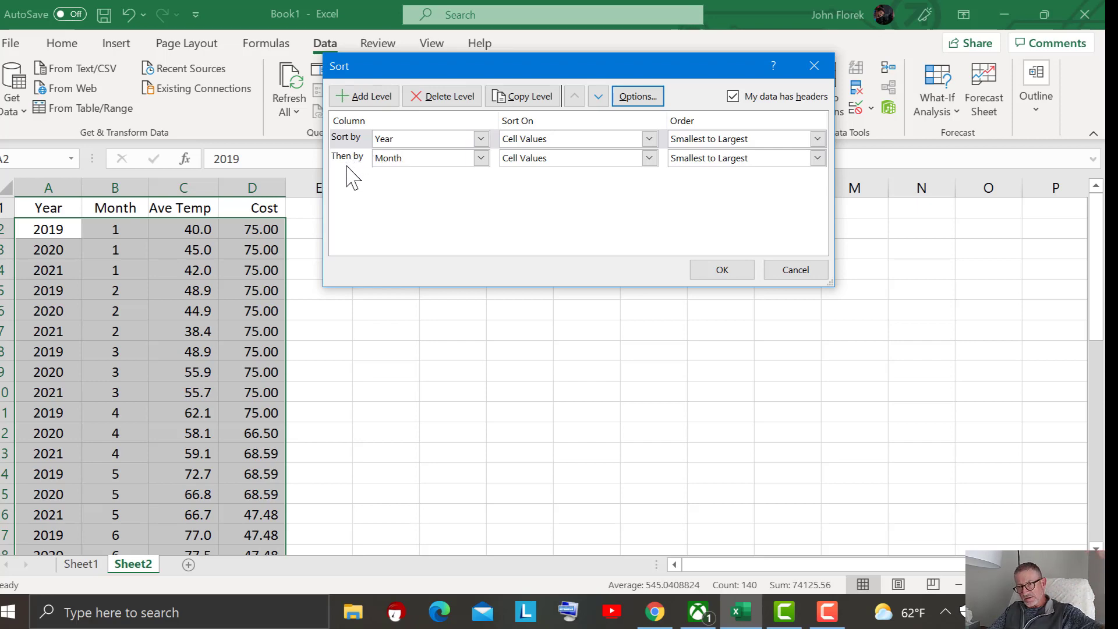
{"action": "left_click", "coordinate": [717, 274]}
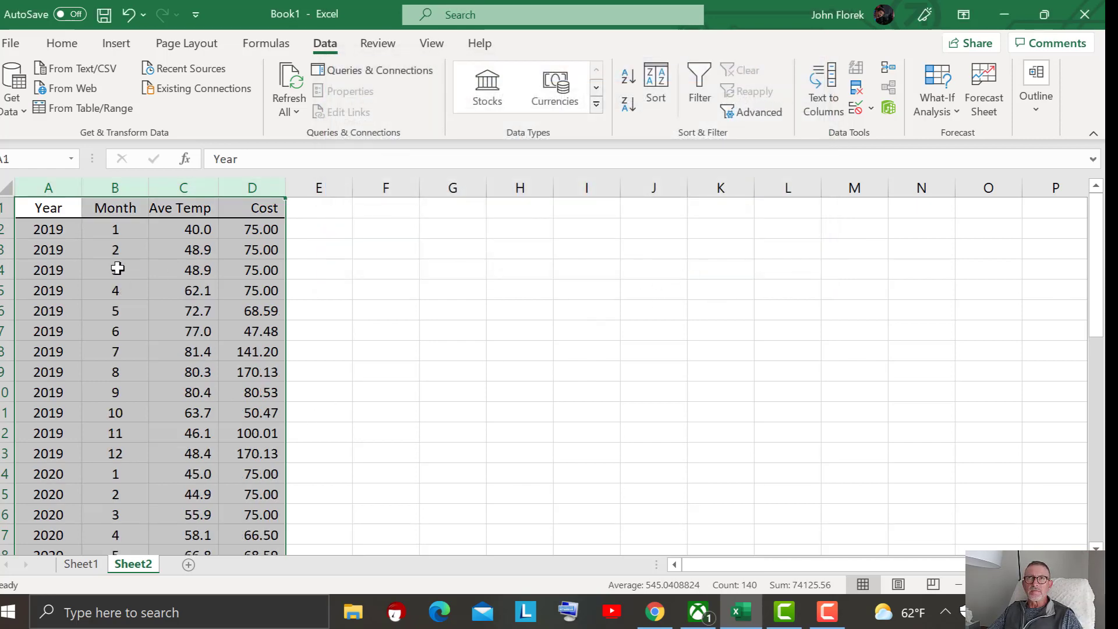
{"action": "left_click", "coordinate": [131, 461]}
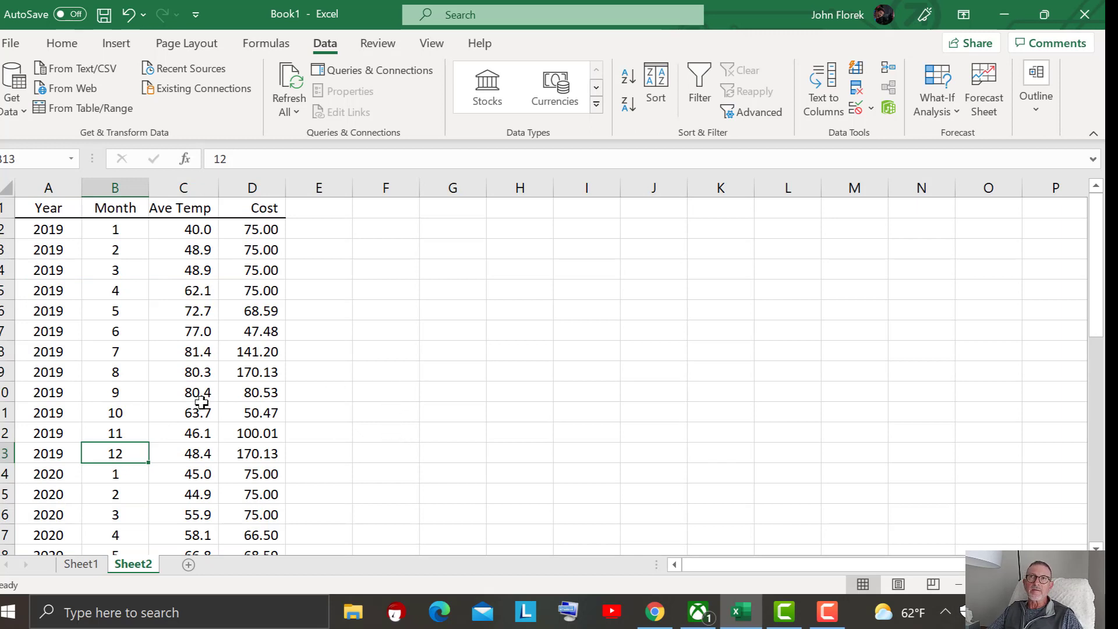
{"action": "left_click", "coordinate": [109, 232]}
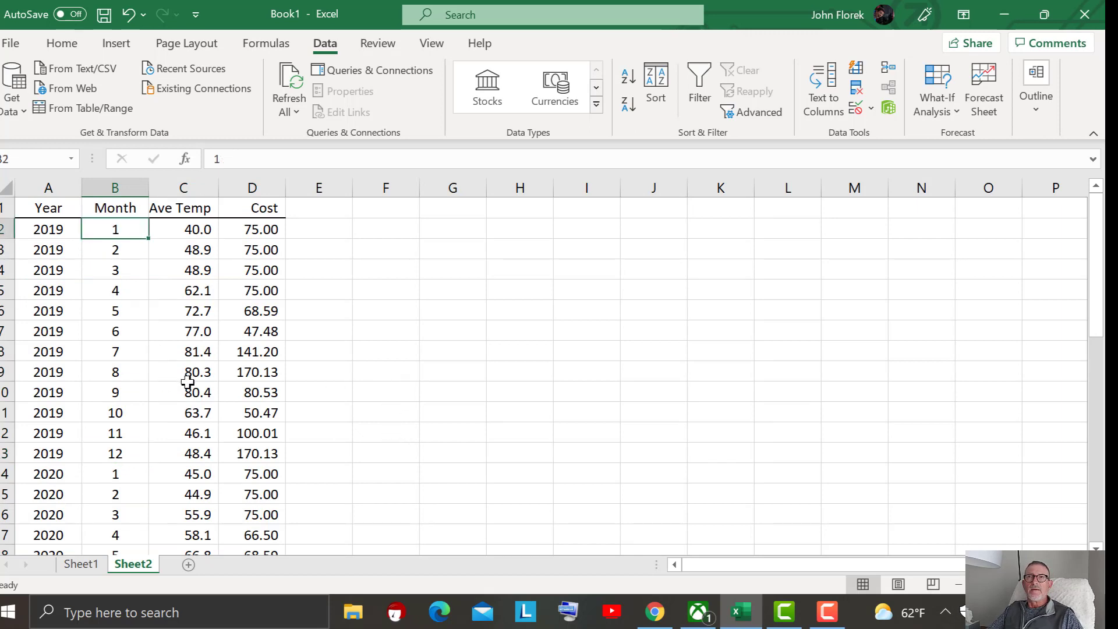
{"action": "left_click", "coordinate": [134, 446]}
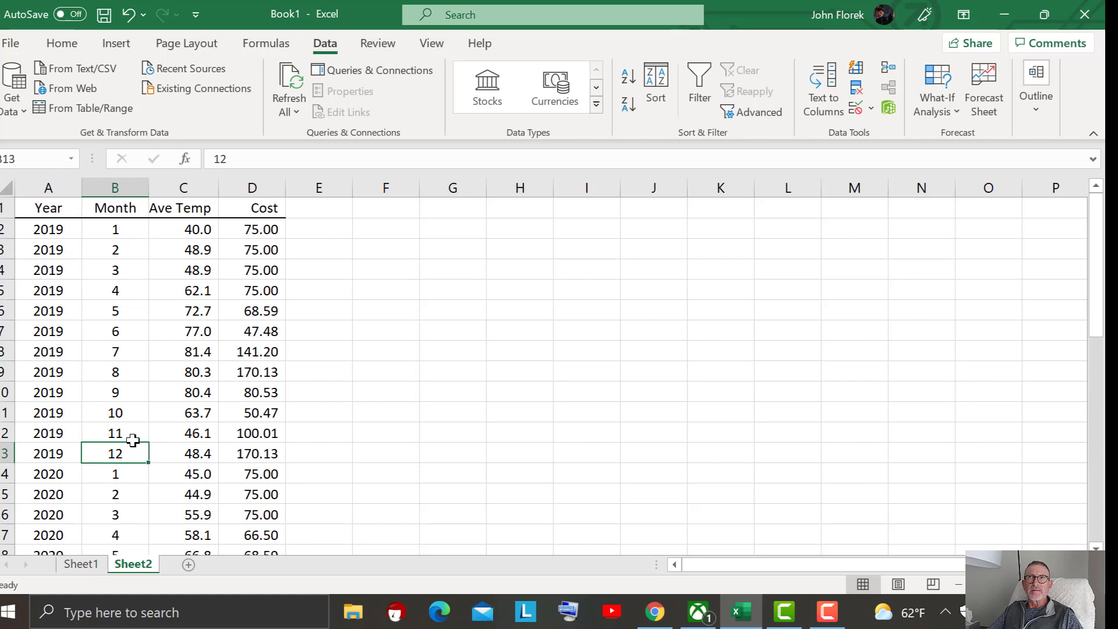
{"action": "left_click", "coordinate": [377, 319]}
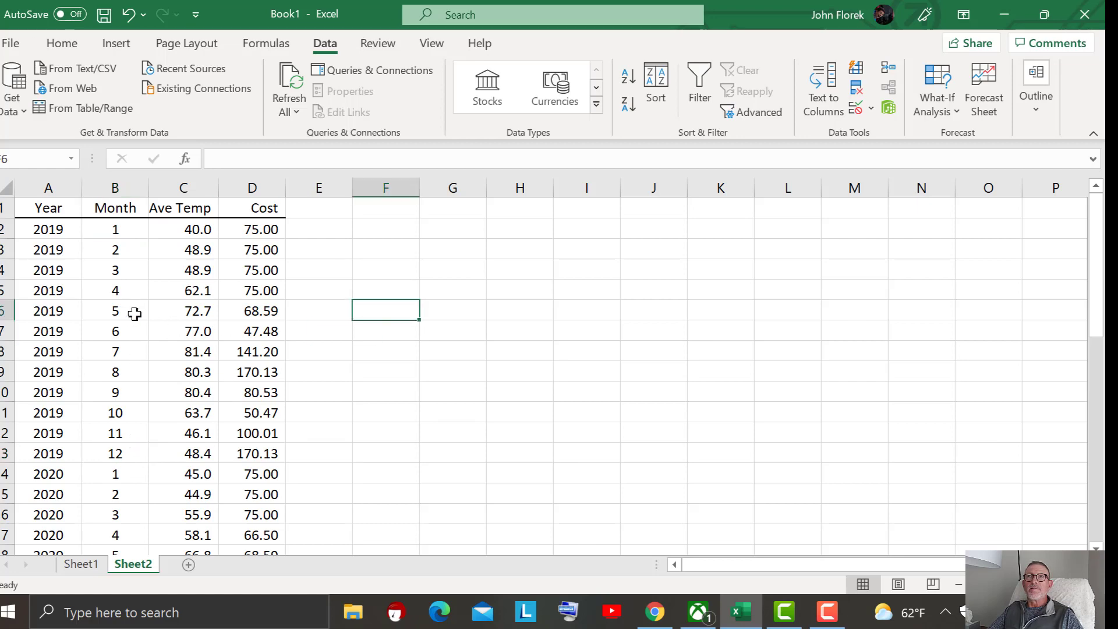
{"action": "left_click", "coordinate": [66, 463]}
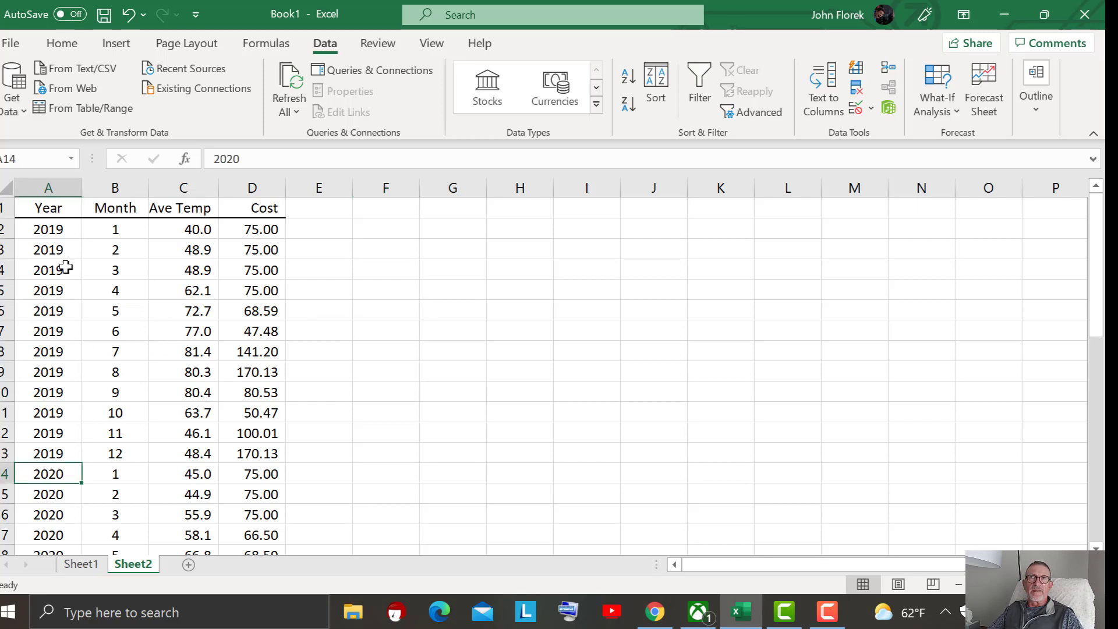
Delete the Year column so that the table starts with Month
{"action": "left_click", "coordinate": [48, 189]}
{"action": "right_click", "coordinate": [48, 189]}
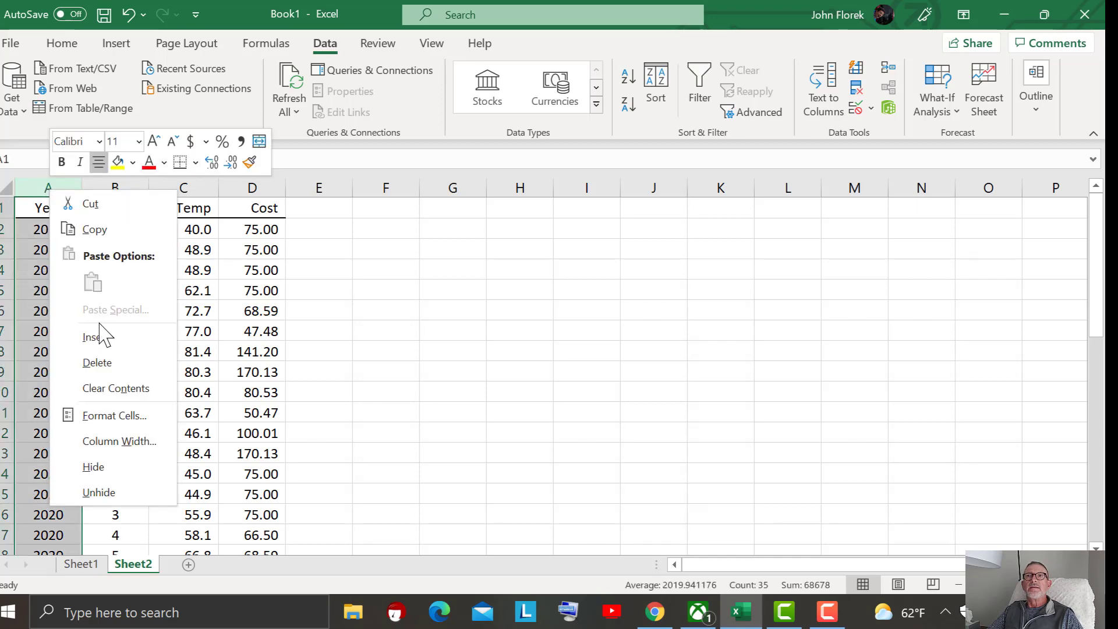
{"action": "left_click", "coordinate": [99, 363]}
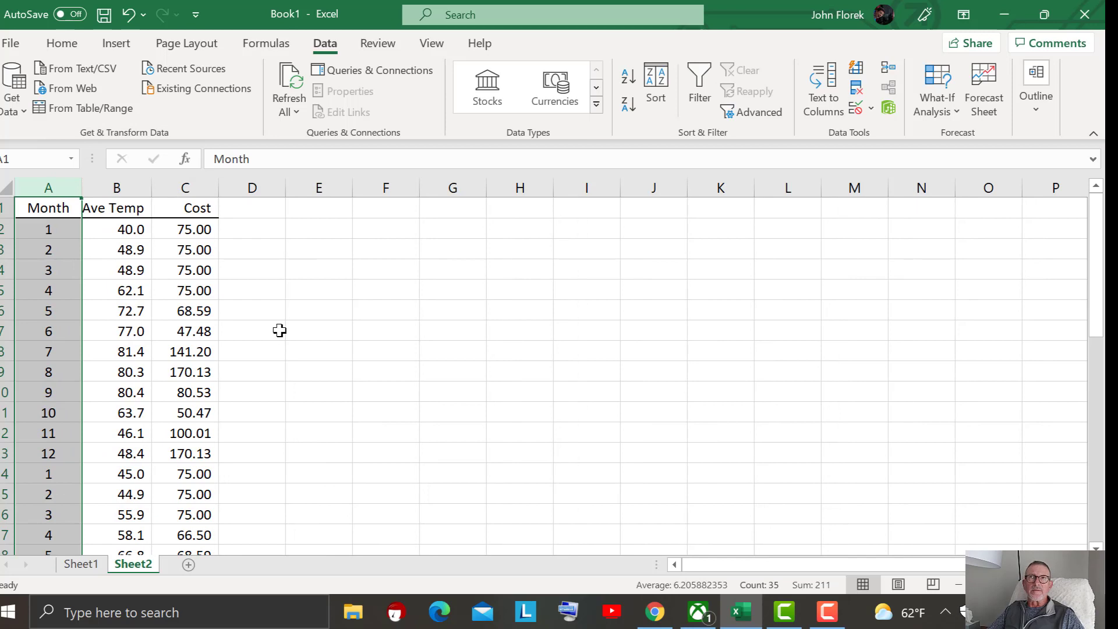
Renumber the Month column A2:A35 as one continuous series from 1 to 34
{"action": "left_click", "coordinate": [53, 229]}
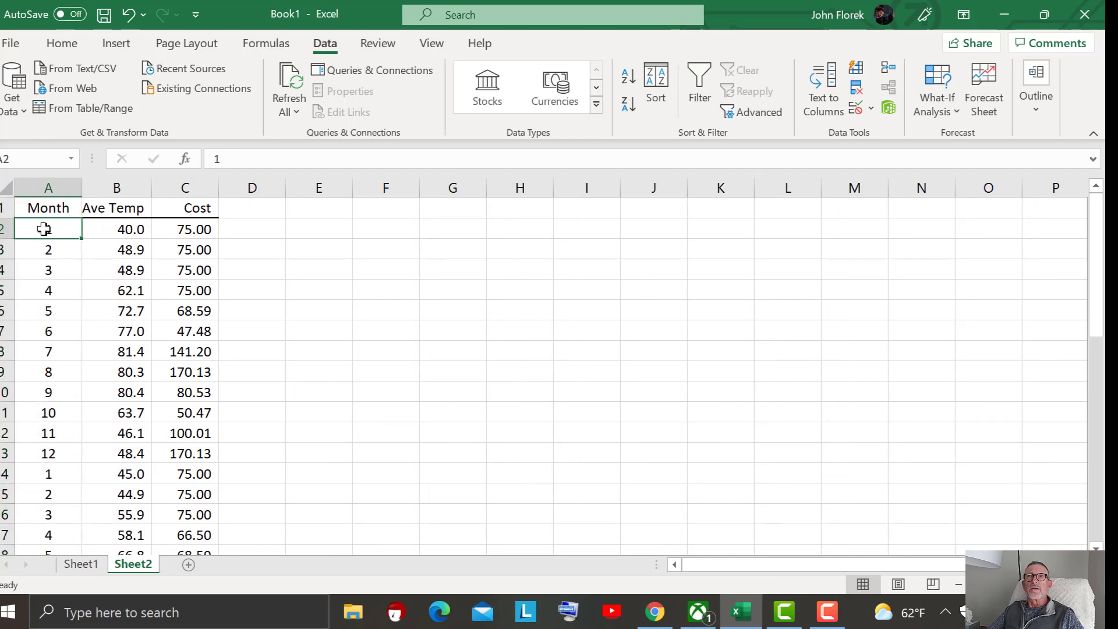
{"action": "left_click_drag", "start_coordinate": [44, 229], "coordinate": [44, 248]}
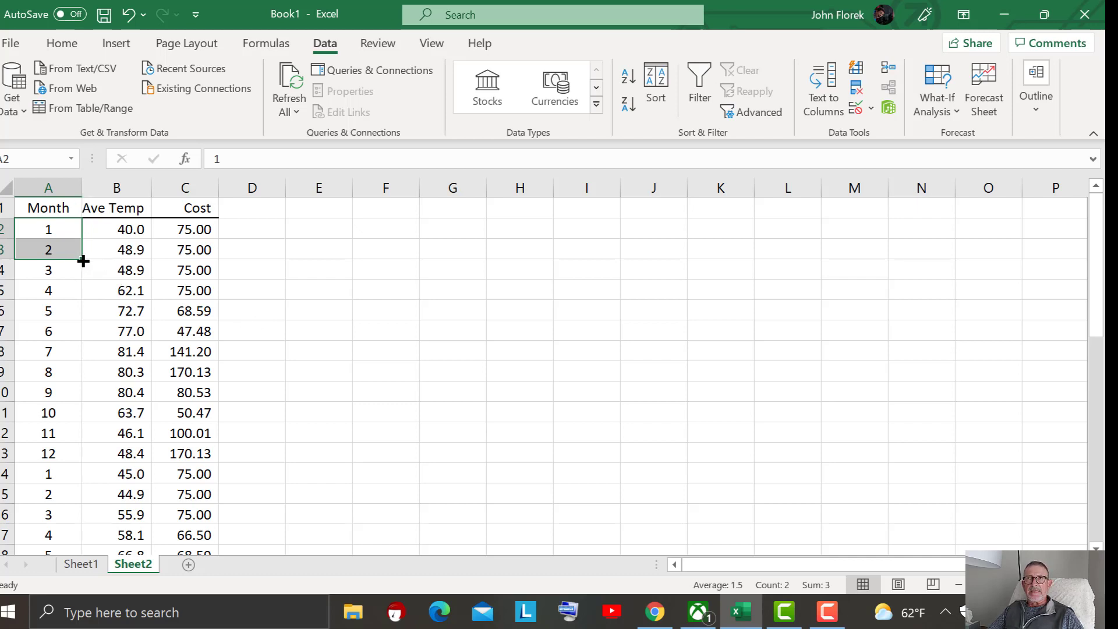
{"action": "mouse_move", "coordinate": [82, 258]}
{"action": "left_mouse_down"}
{"action": "mouse_move", "coordinate": [100, 292]}
{"action": "mouse_move", "coordinate": [86, 579]}
{"action": "mouse_move", "coordinate": [72, 449]}
{"action": "mouse_move", "coordinate": [80, 474]}
{"action": "mouse_move", "coordinate": [94, 466]}
{"action": "left_mouse_up"}
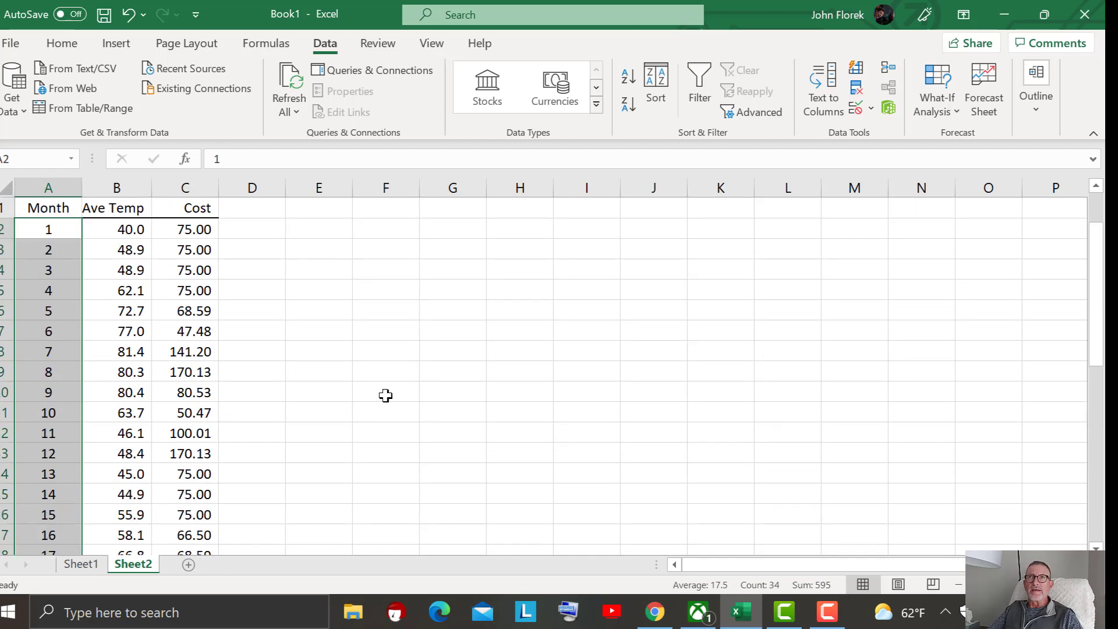
{"action": "scroll", "coordinate": [379, 390], "scroll_direction": "up", "scroll_amount": 6}
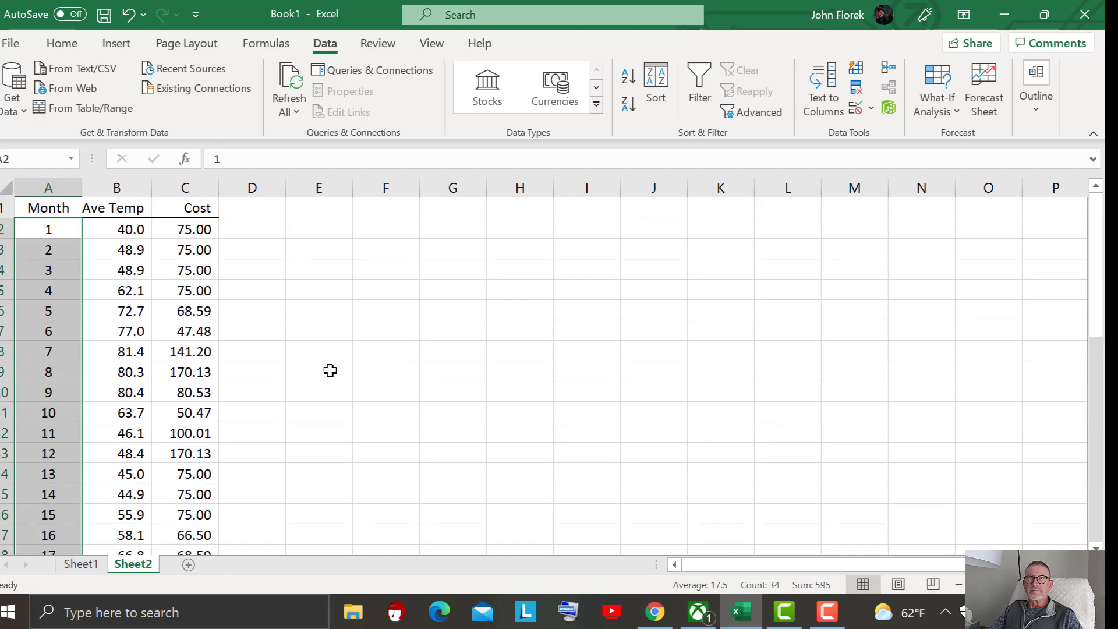
{"action": "left_click", "coordinate": [275, 329]}
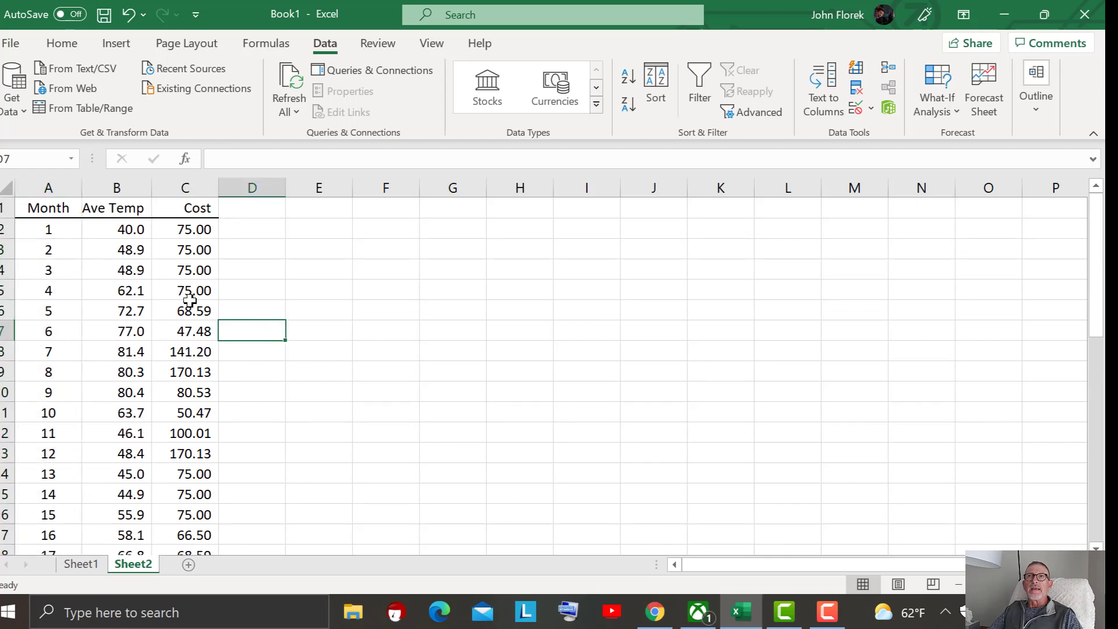
Copy the Month, Ave Temp and Cost table A1:C35 and create a blank, maximized document in Word
{"action": "left_click_drag", "start_coordinate": [45, 207], "coordinate": [178, 501]}
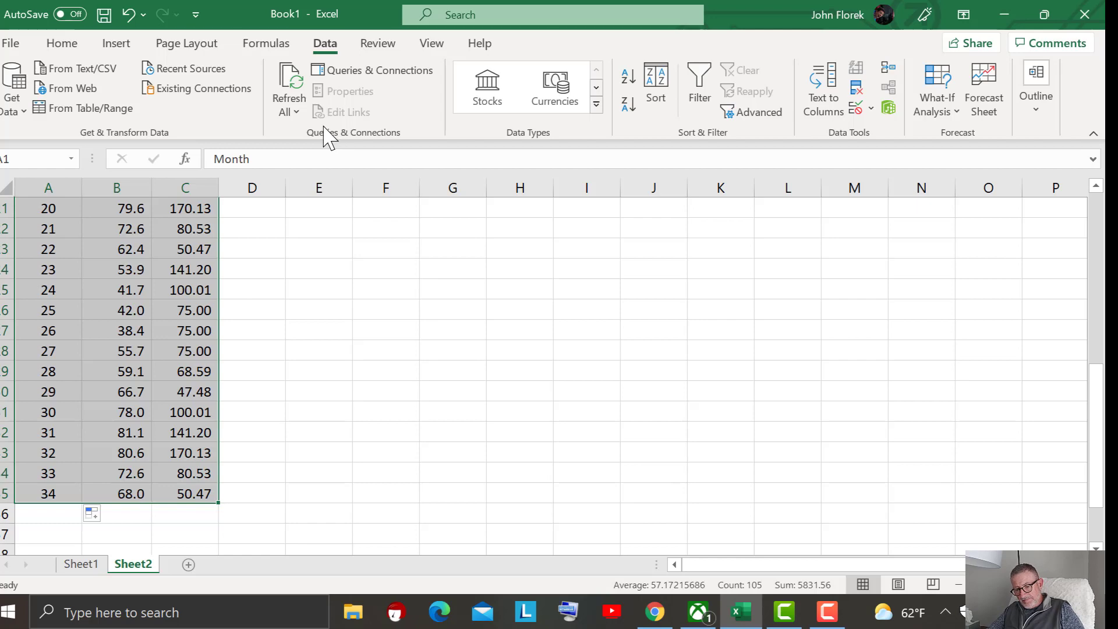
{"action": "key", "text": "ctrl+c"}
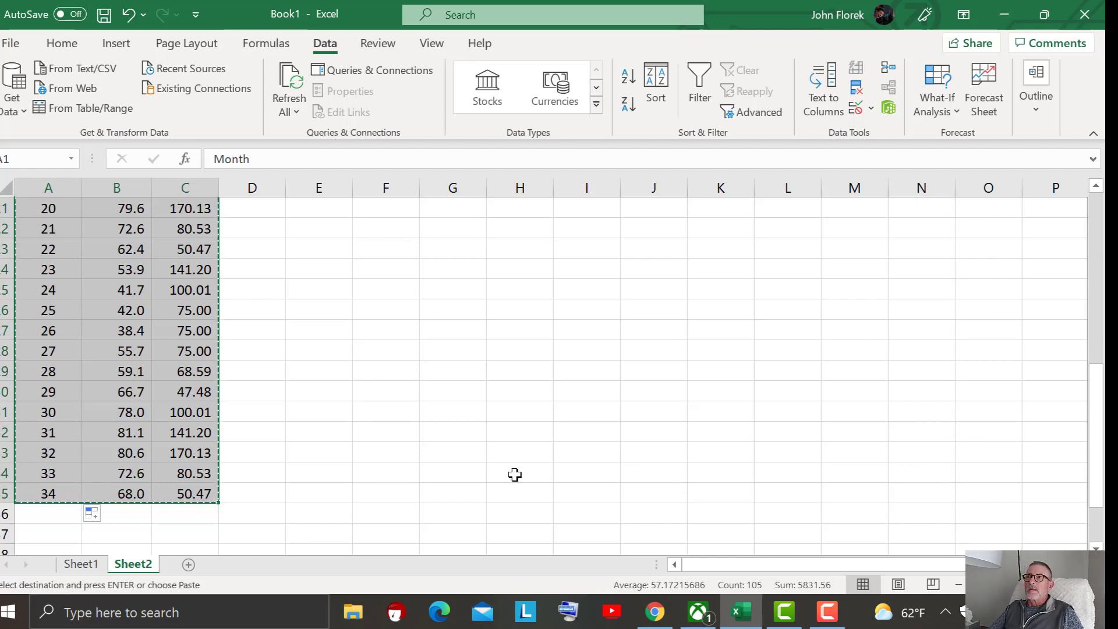
{"action": "left_click", "coordinate": [224, 621]}
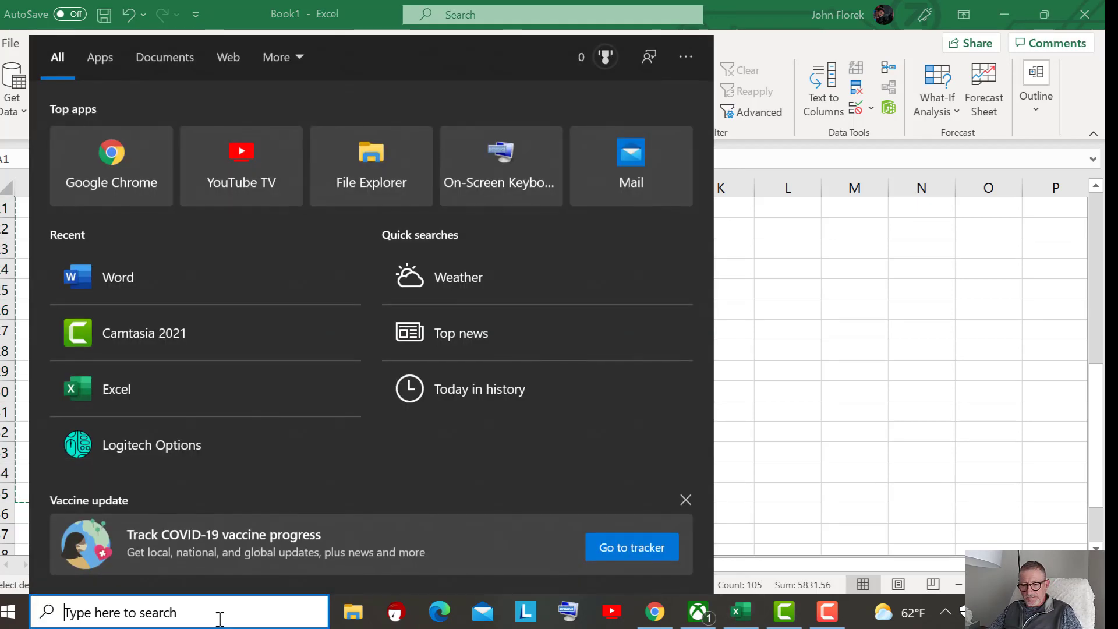
{"action": "type", "text": "w"}
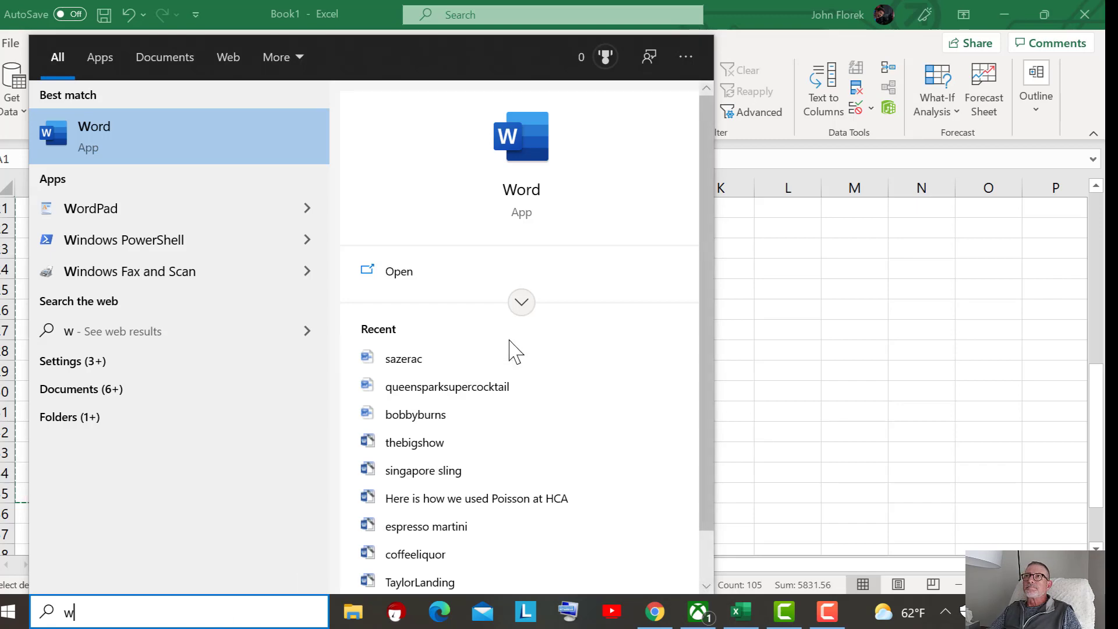
{"action": "left_click", "coordinate": [513, 201]}
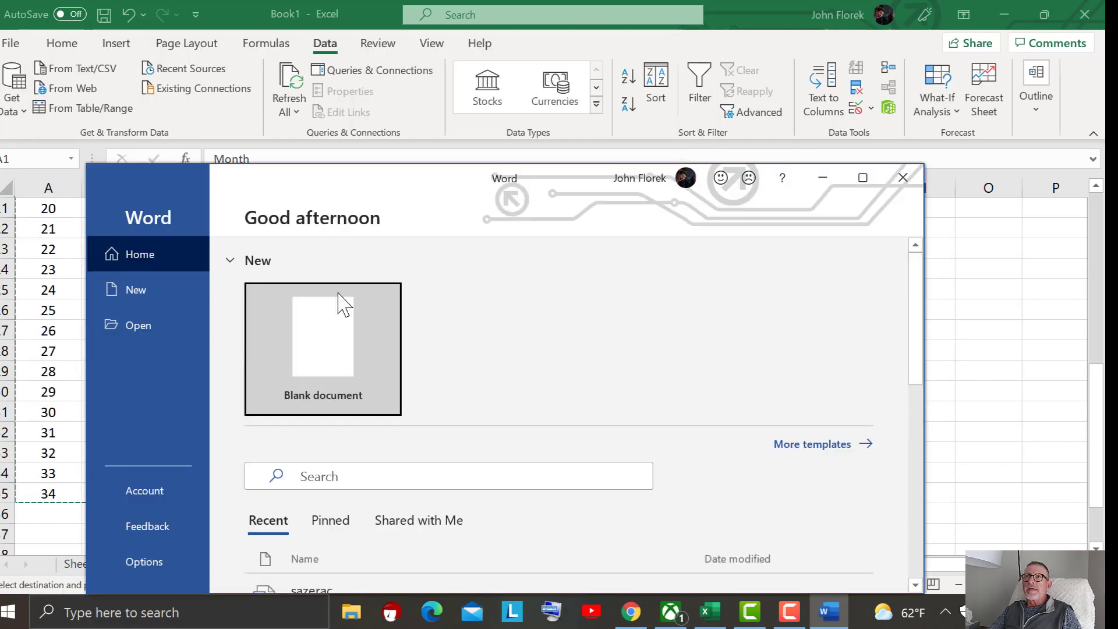
{"action": "left_click", "coordinate": [324, 352]}
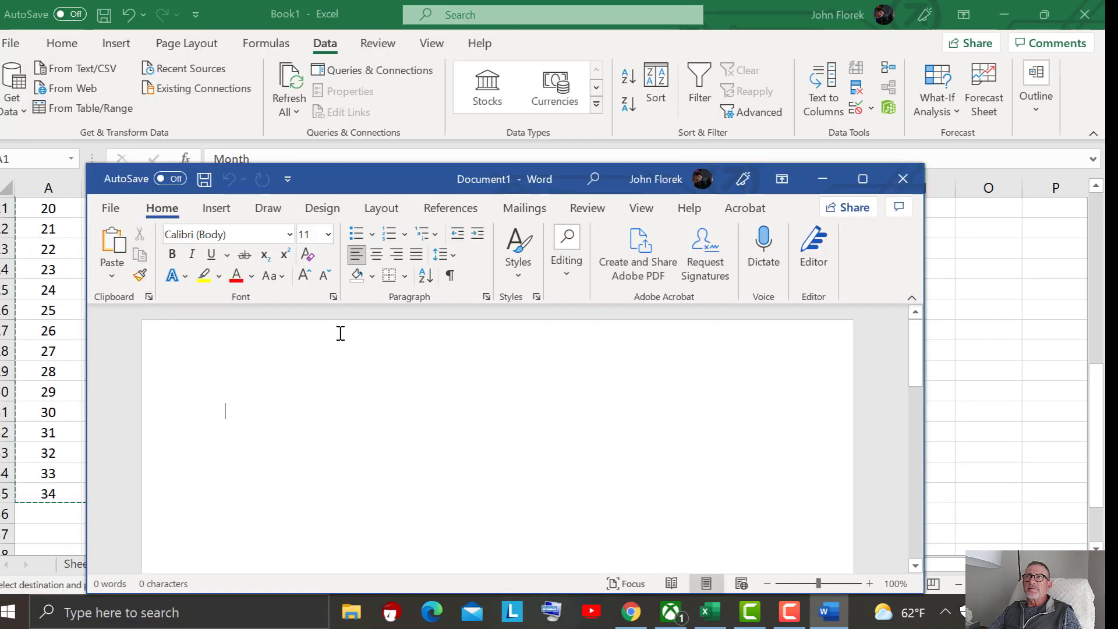
{"action": "left_click", "coordinate": [862, 179]}
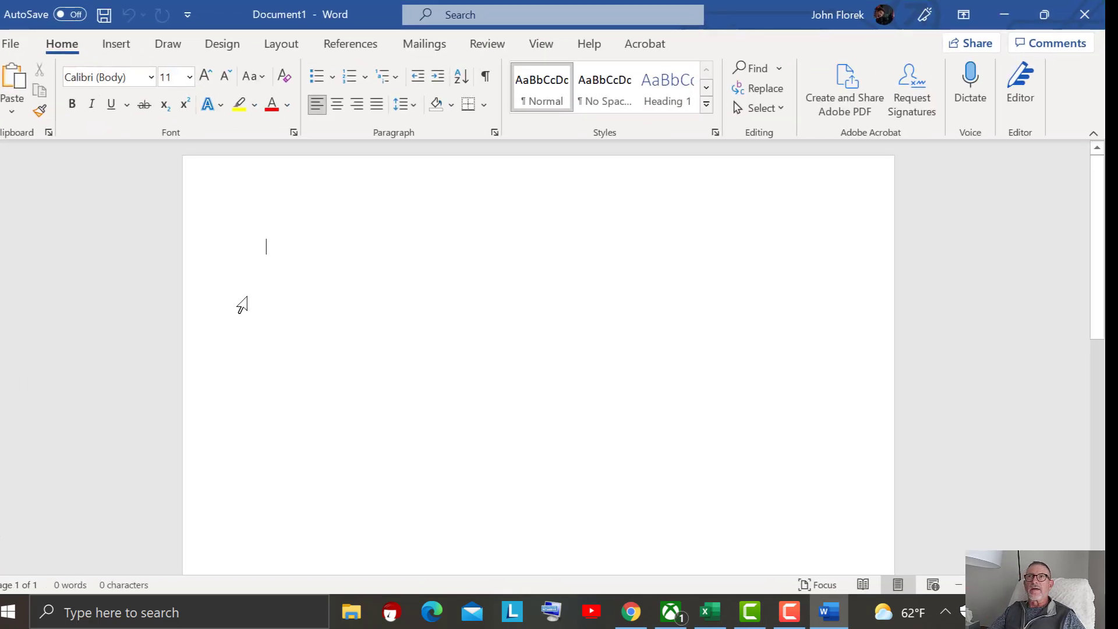
Paste the copied table into the blank document, keeping its source formatting
{"action": "right_click", "coordinate": [275, 244]}
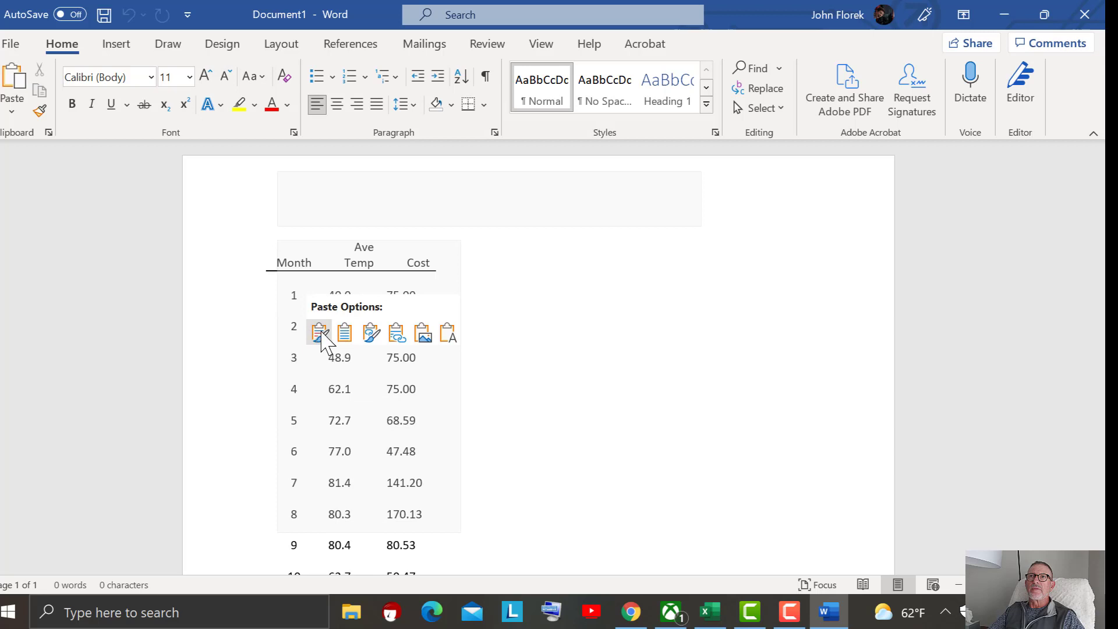
{"action": "left_click", "coordinate": [320, 333]}
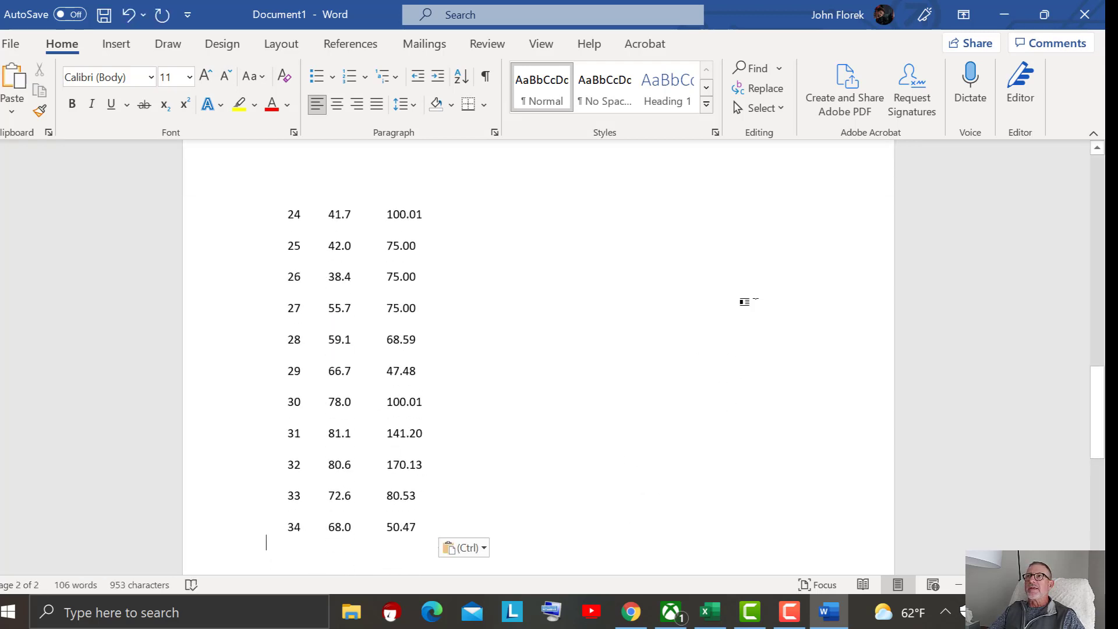
{"action": "scroll", "coordinate": [743, 298], "scroll_direction": "up", "scroll_amount": 5}
{"action": "scroll", "coordinate": [569, 214], "scroll_direction": "up", "scroll_amount": 15}
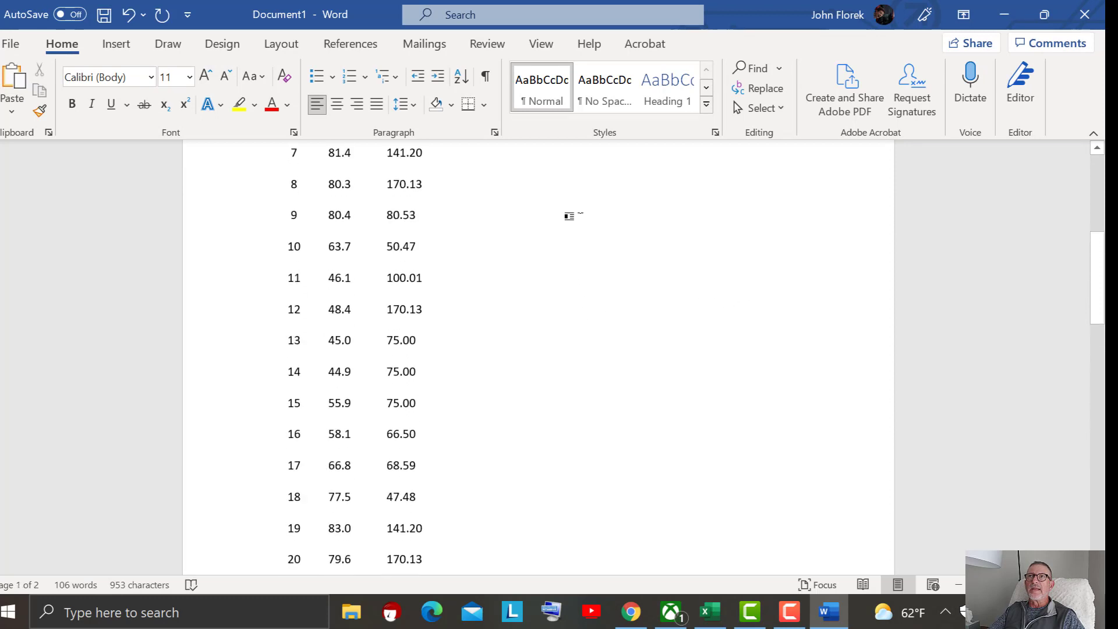
{"action": "scroll", "coordinate": [582, 222], "scroll_direction": "up", "scroll_amount": 1}
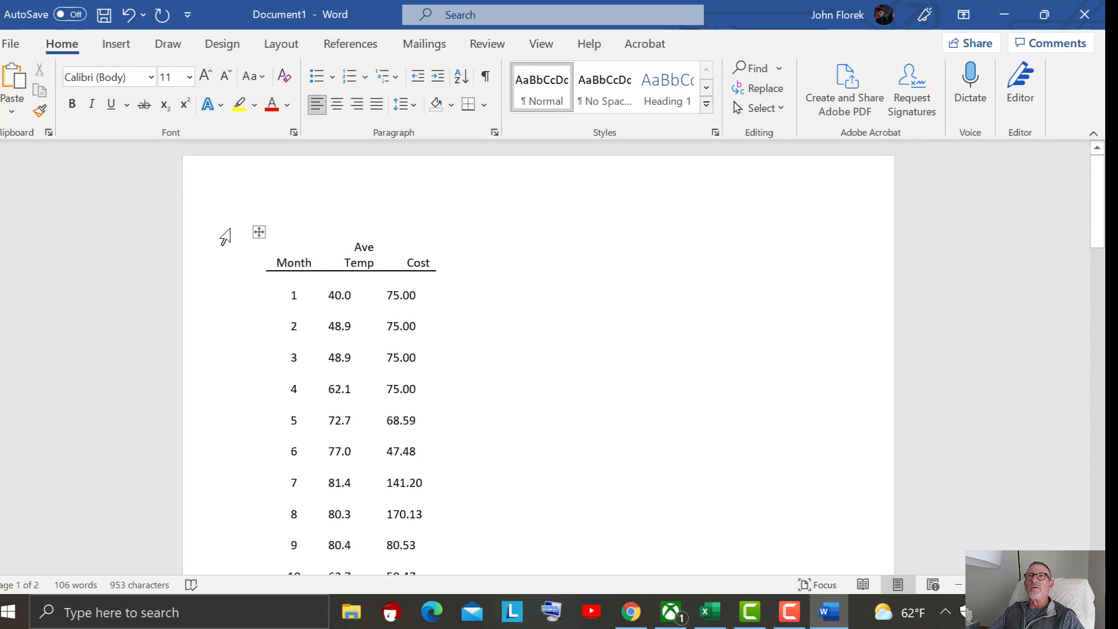
Apply the blue grid table style with a solid header row and banded rows to the whole table
{"action": "left_click", "coordinate": [260, 232]}
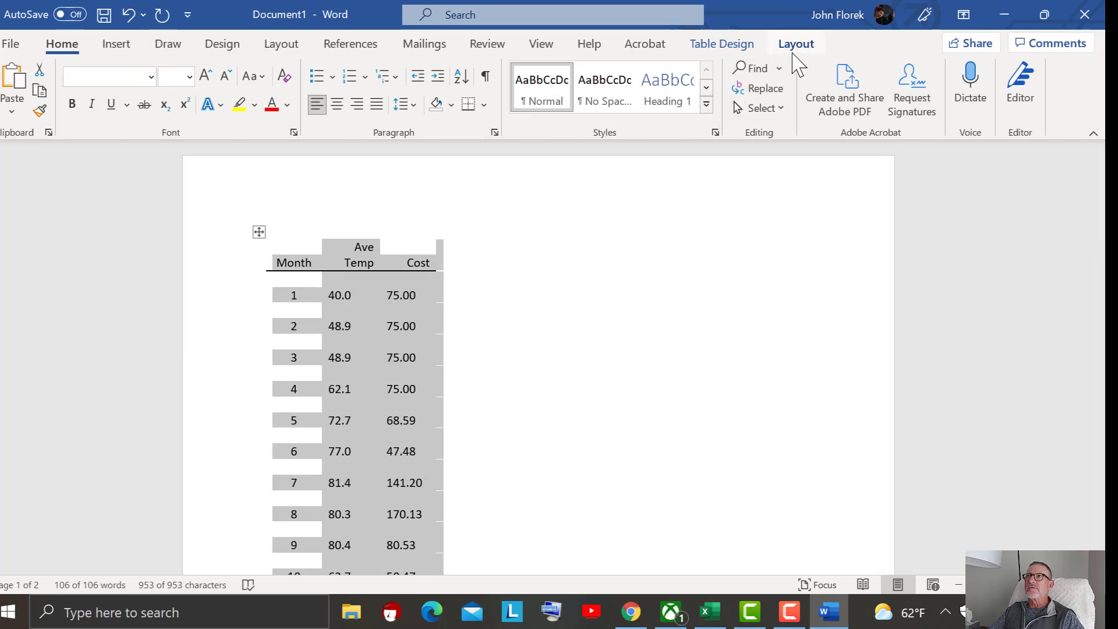
{"action": "left_click", "coordinate": [722, 45]}
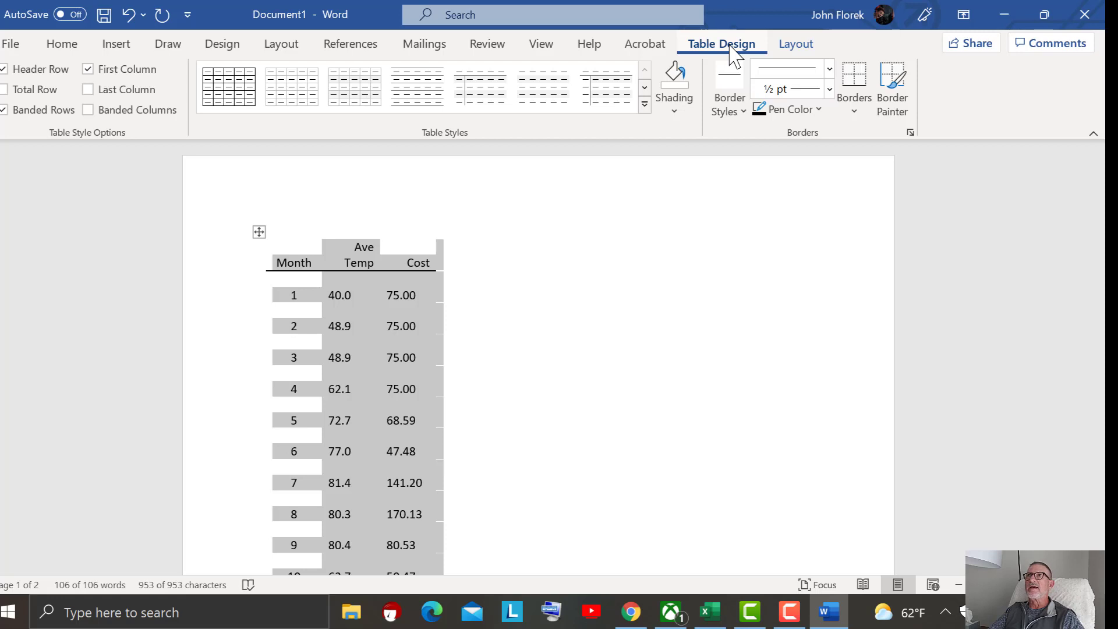
{"action": "left_click", "coordinate": [645, 106]}
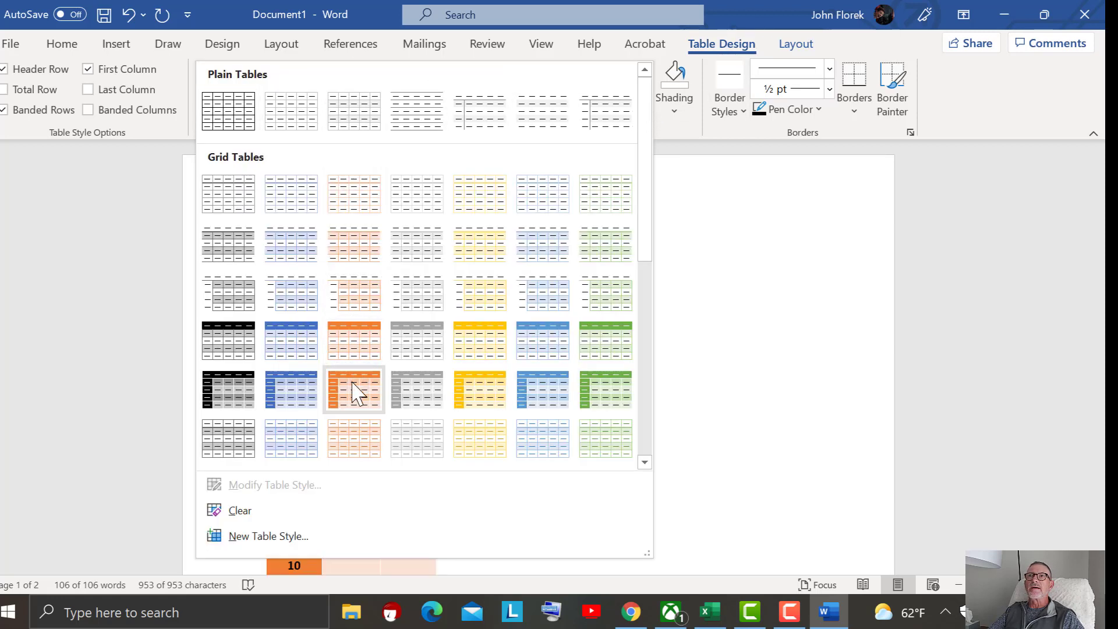
{"action": "left_click", "coordinate": [293, 355]}
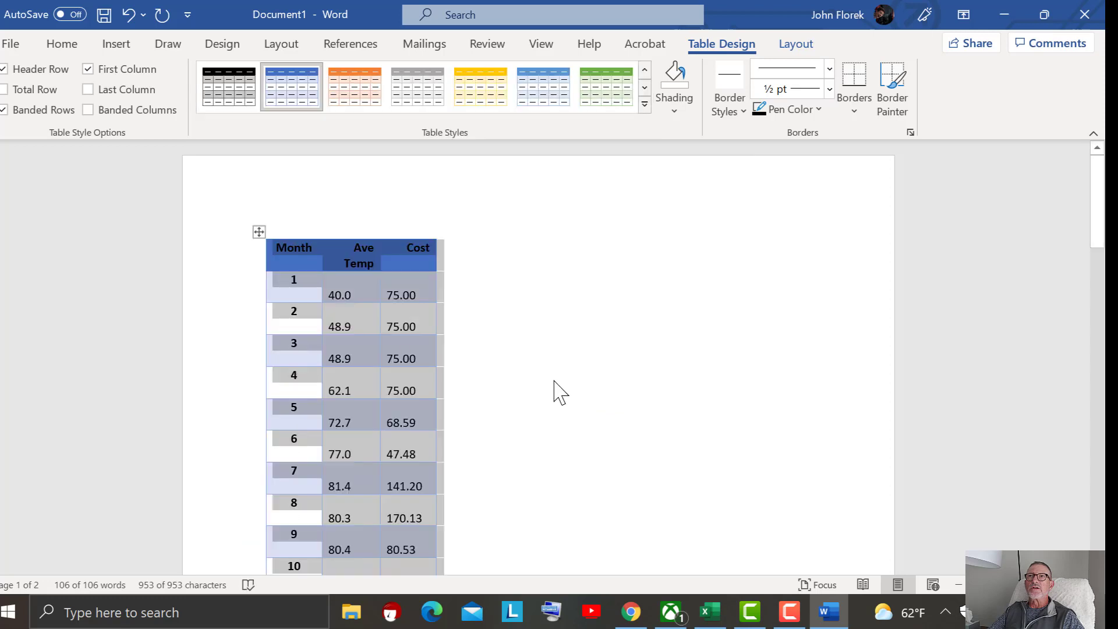
{"action": "left_click", "coordinate": [541, 243]}
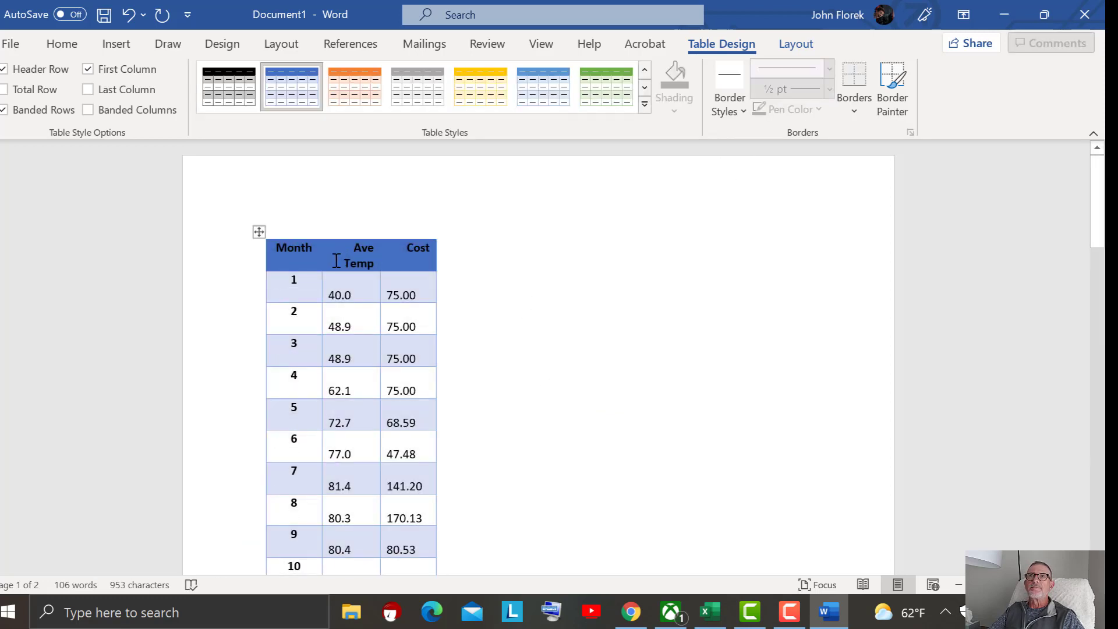
Apply the blue grid table style with a solid header row and solid first column to the whole table
{"action": "left_click", "coordinate": [287, 234]}
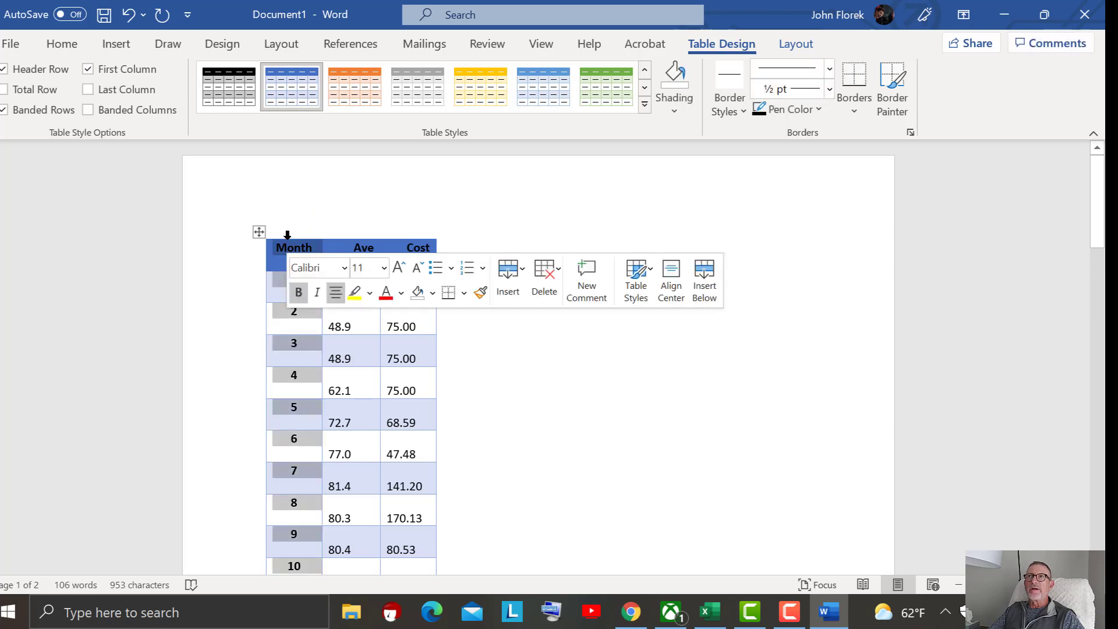
{"action": "left_click", "coordinate": [447, 203]}
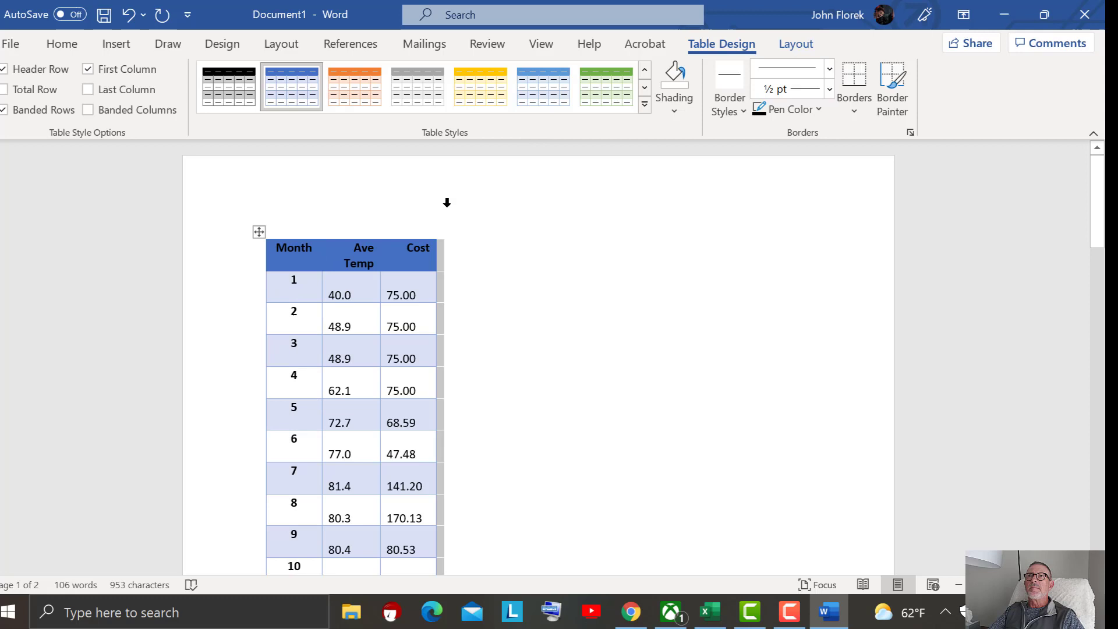
{"action": "left_click", "coordinate": [260, 233]}
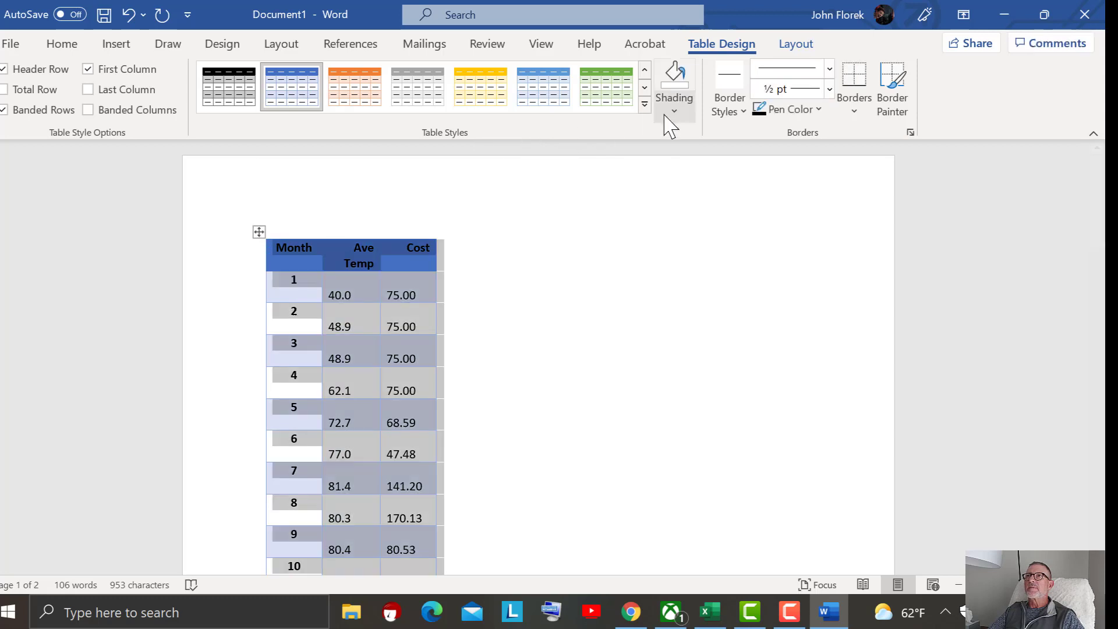
{"action": "left_click", "coordinate": [645, 105]}
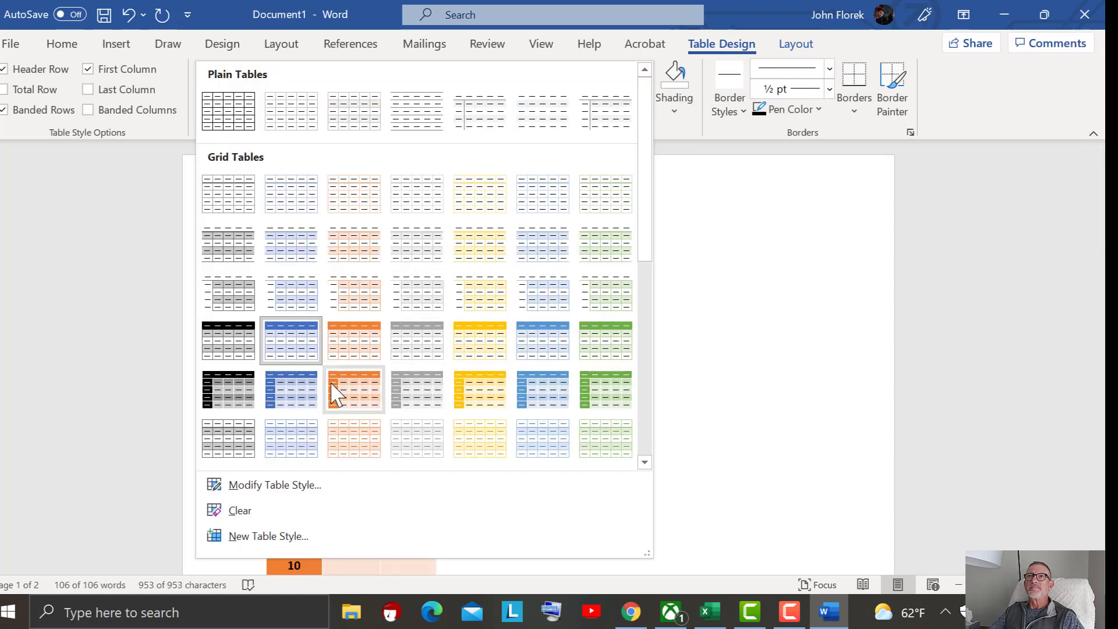
{"action": "left_click", "coordinate": [302, 403]}
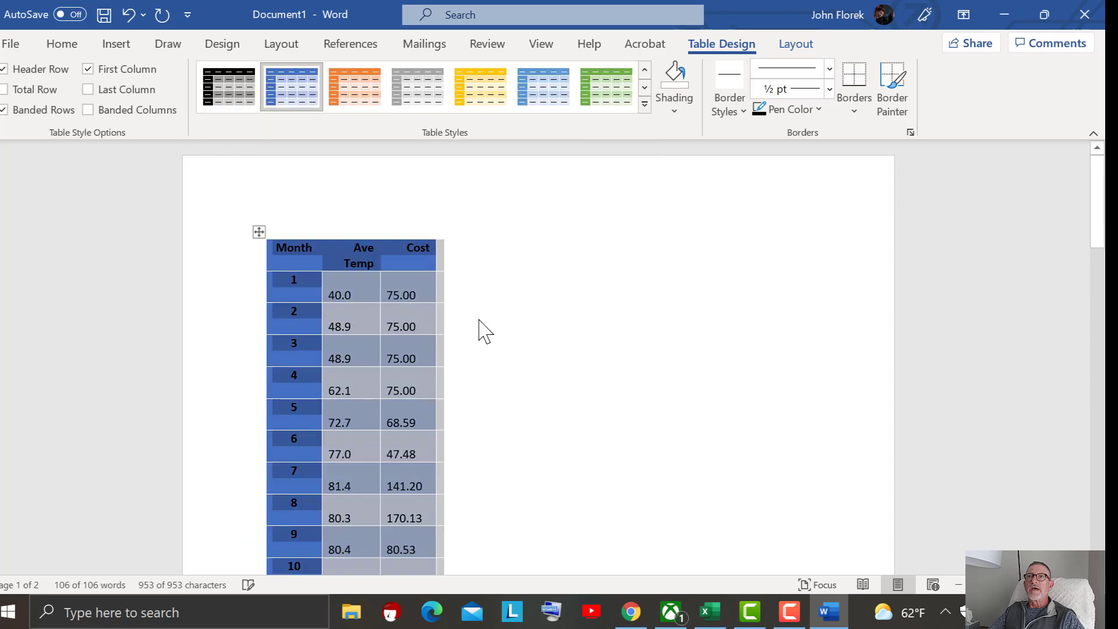
{"action": "left_click", "coordinate": [552, 265]}
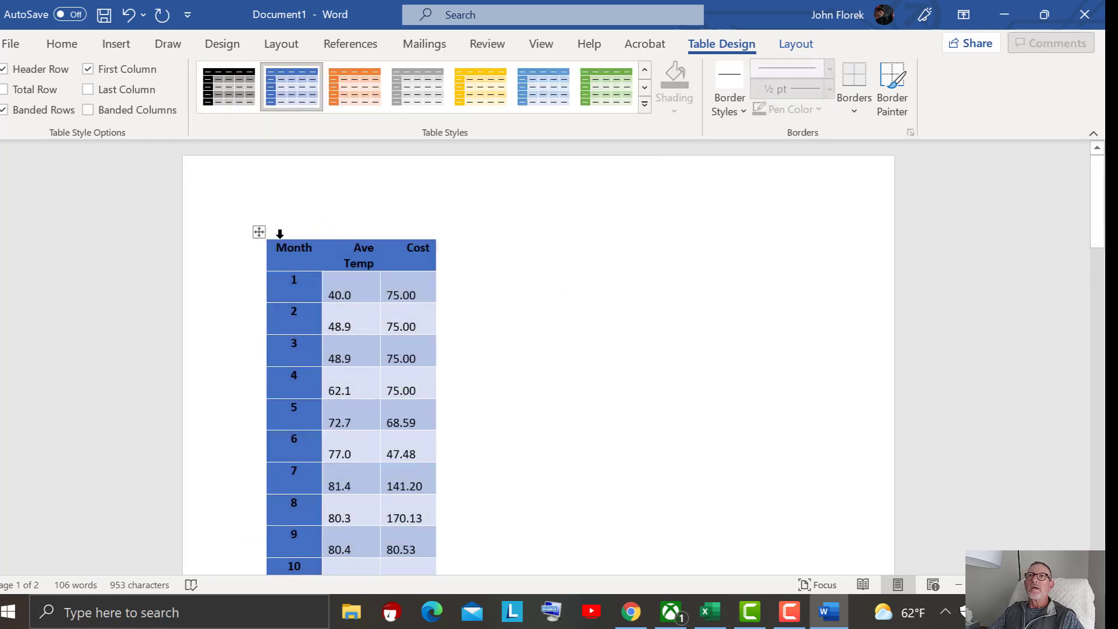
Align the contents of all table cells to the bottom center
{"action": "left_click", "coordinate": [259, 234]}
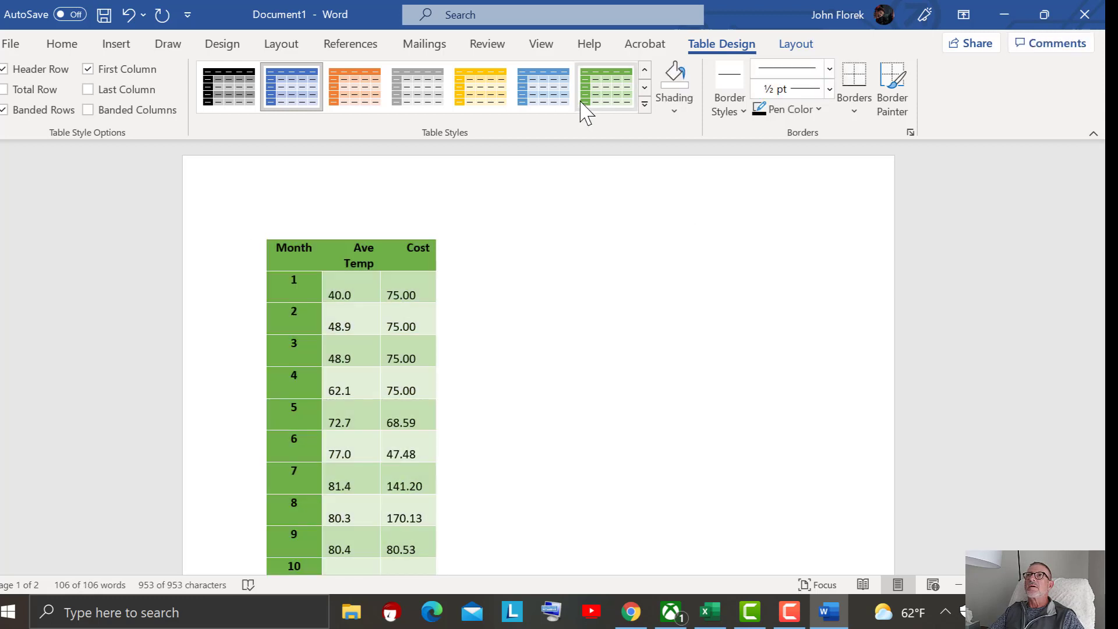
{"action": "left_click", "coordinate": [800, 44]}
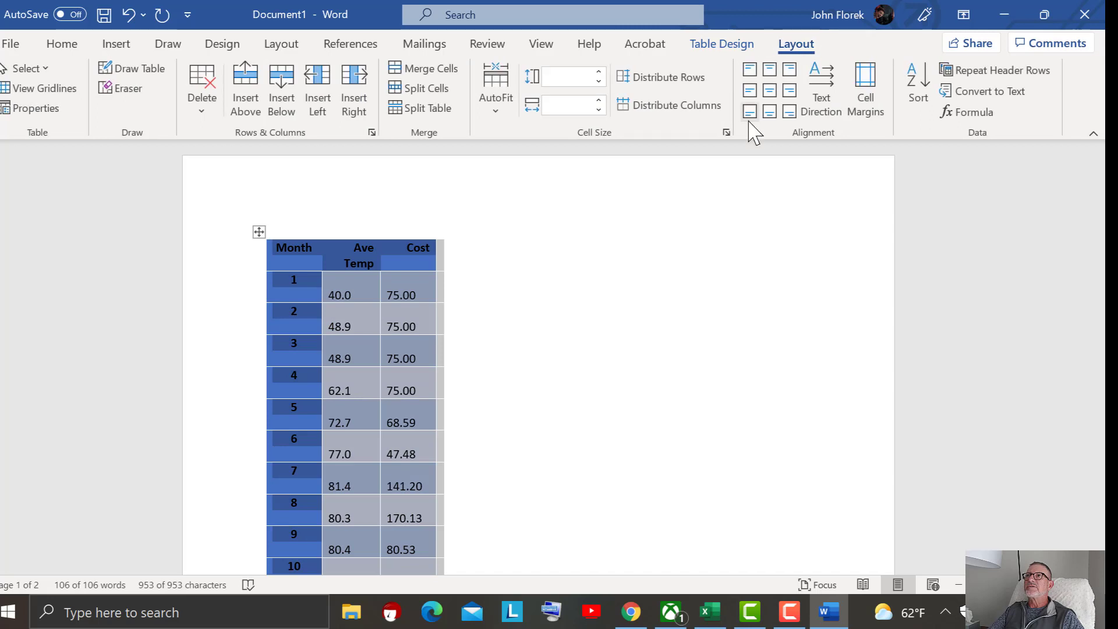
{"action": "left_click", "coordinate": [772, 115]}
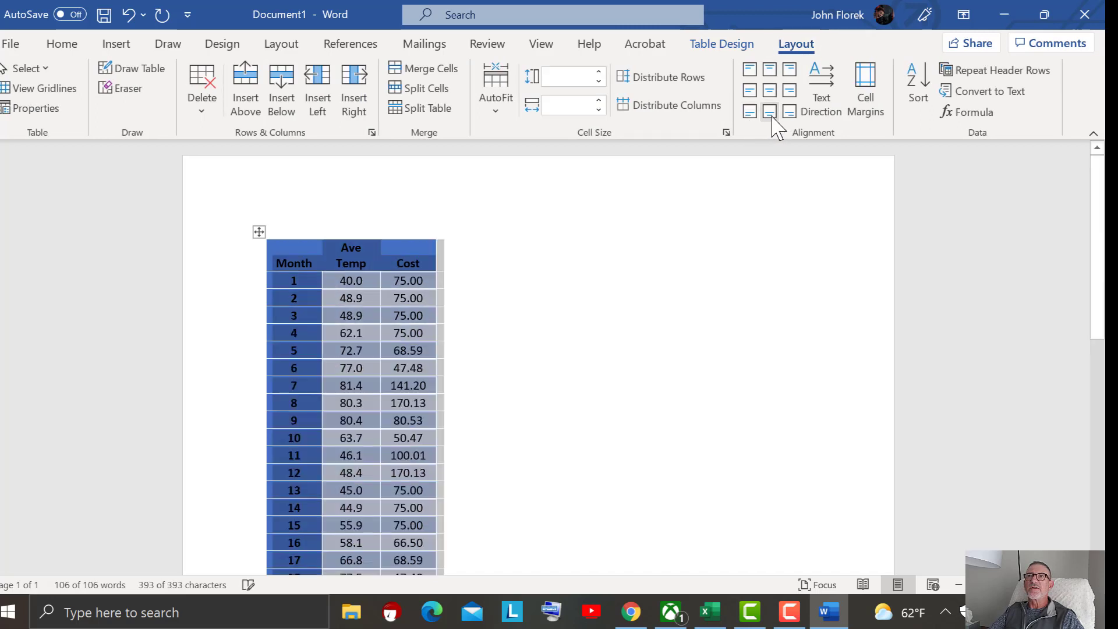
{"action": "left_click", "coordinate": [676, 216]}
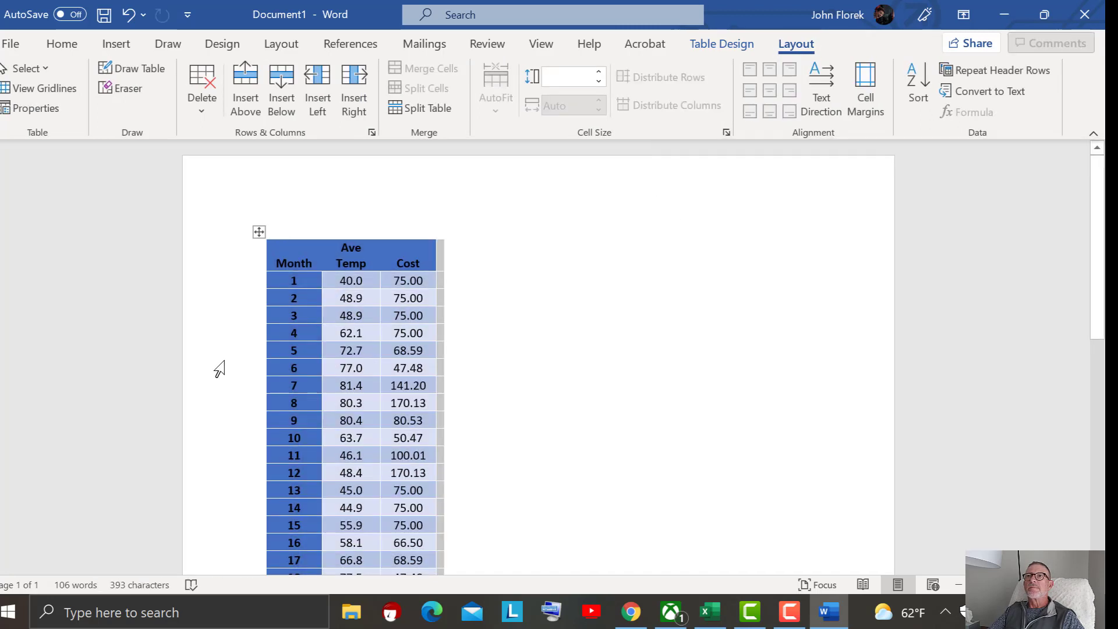
Review the formatted table from the header row through month 34
{"action": "scroll", "coordinate": [219, 369], "scroll_direction": "down", "scroll_amount": 8}
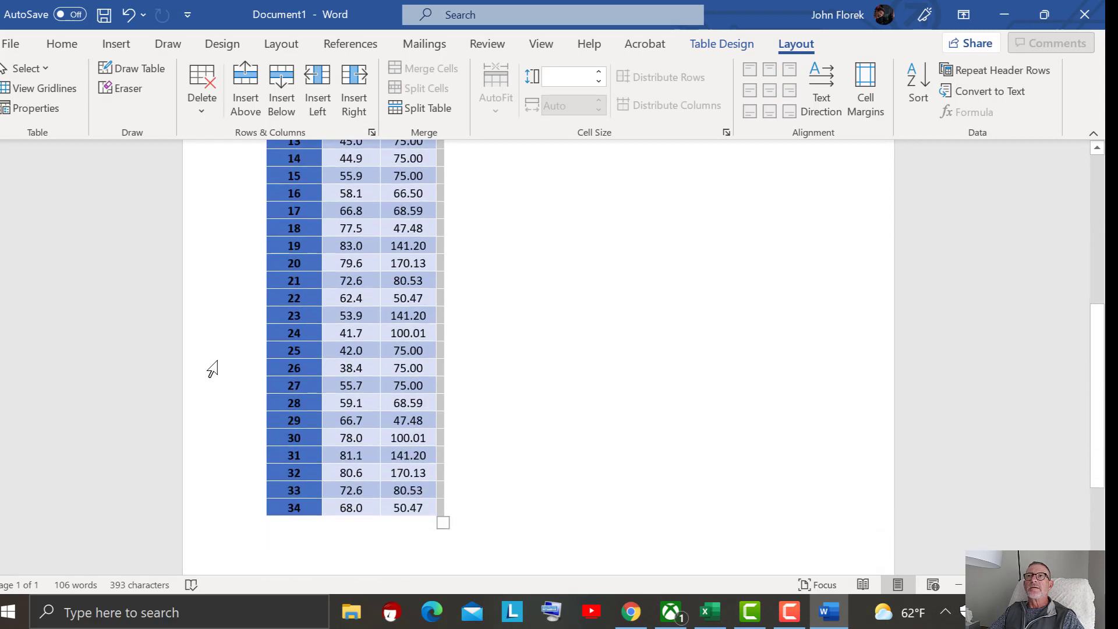
{"action": "scroll", "coordinate": [212, 368], "scroll_direction": "down", "scroll_amount": 2}
{"action": "scroll", "coordinate": [207, 361], "scroll_direction": "up", "scroll_amount": 10}
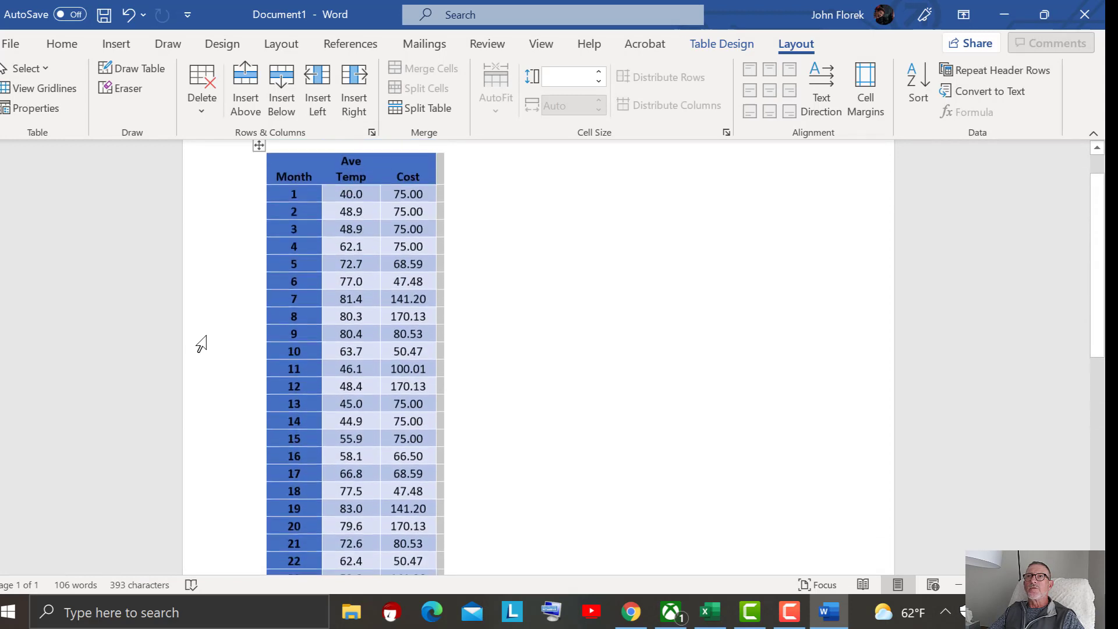
{"action": "scroll", "coordinate": [201, 343], "scroll_direction": "up", "scroll_amount": 2}
{"action": "scroll", "coordinate": [201, 344], "scroll_direction": "down", "scroll_amount": 2}
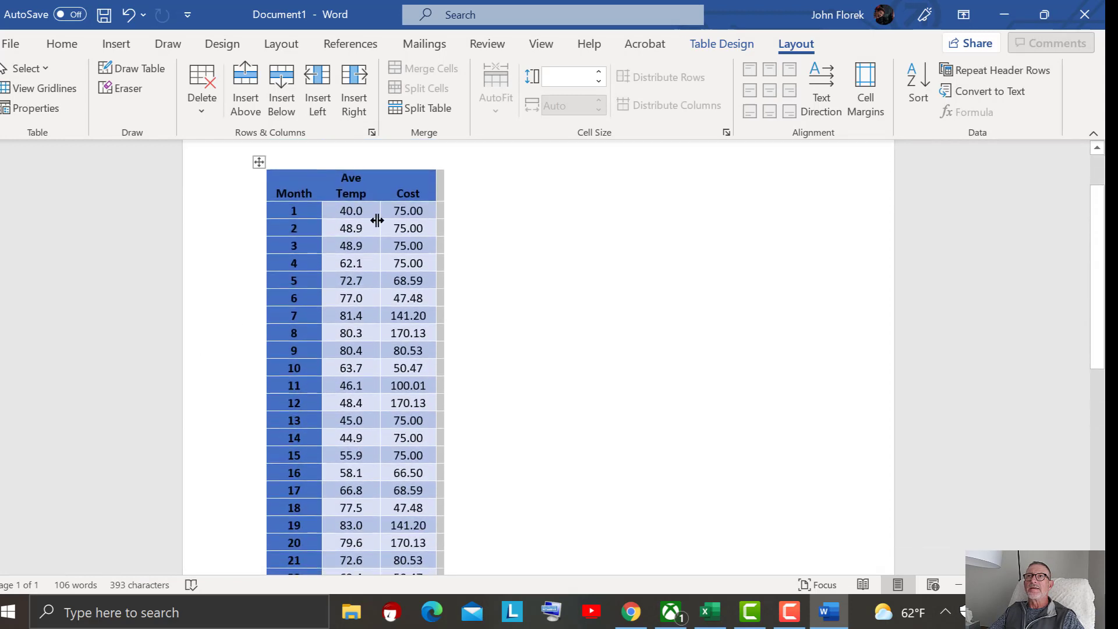
{"action": "scroll", "coordinate": [533, 542], "scroll_direction": "down", "scroll_amount": 8}
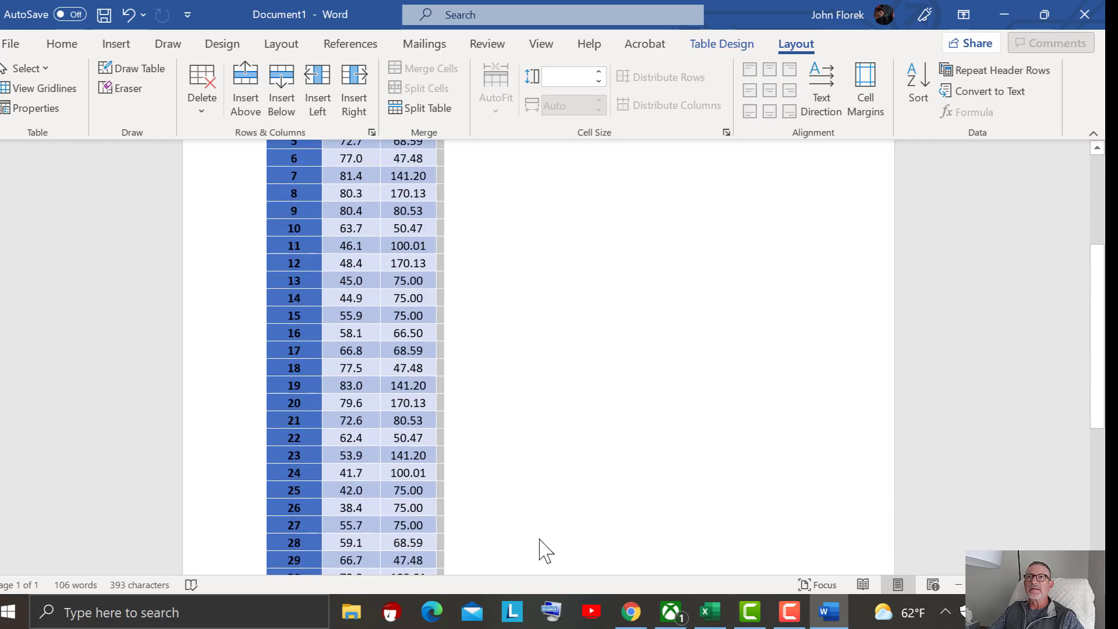
{"action": "scroll", "coordinate": [558, 504], "scroll_direction": "up", "scroll_amount": 1}
{"action": "scroll", "coordinate": [558, 504], "scroll_direction": "up", "scroll_amount": 8}
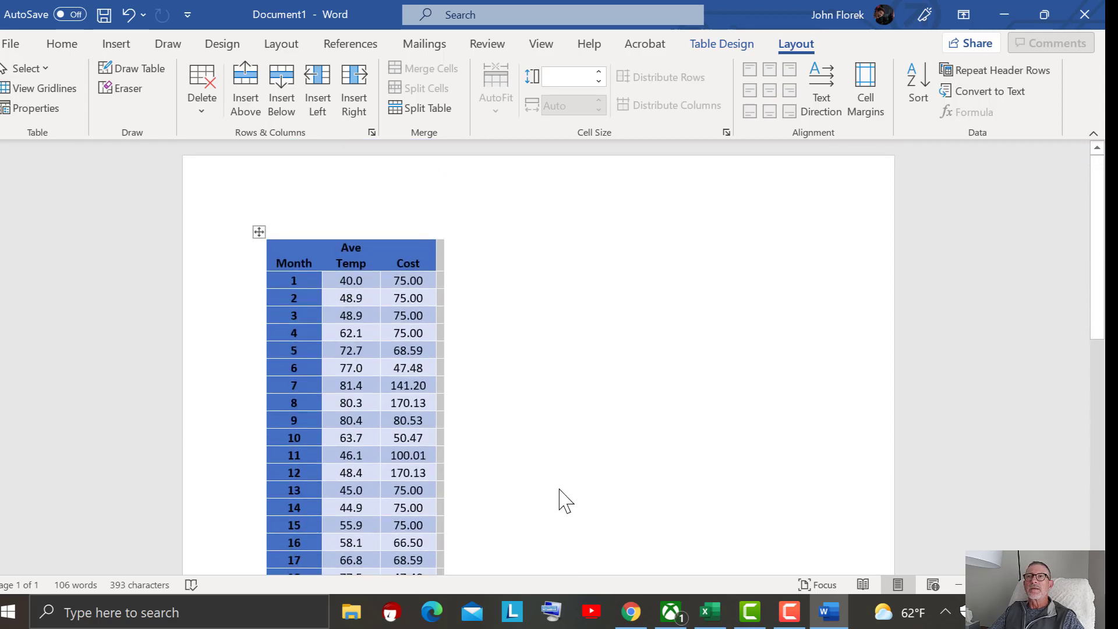